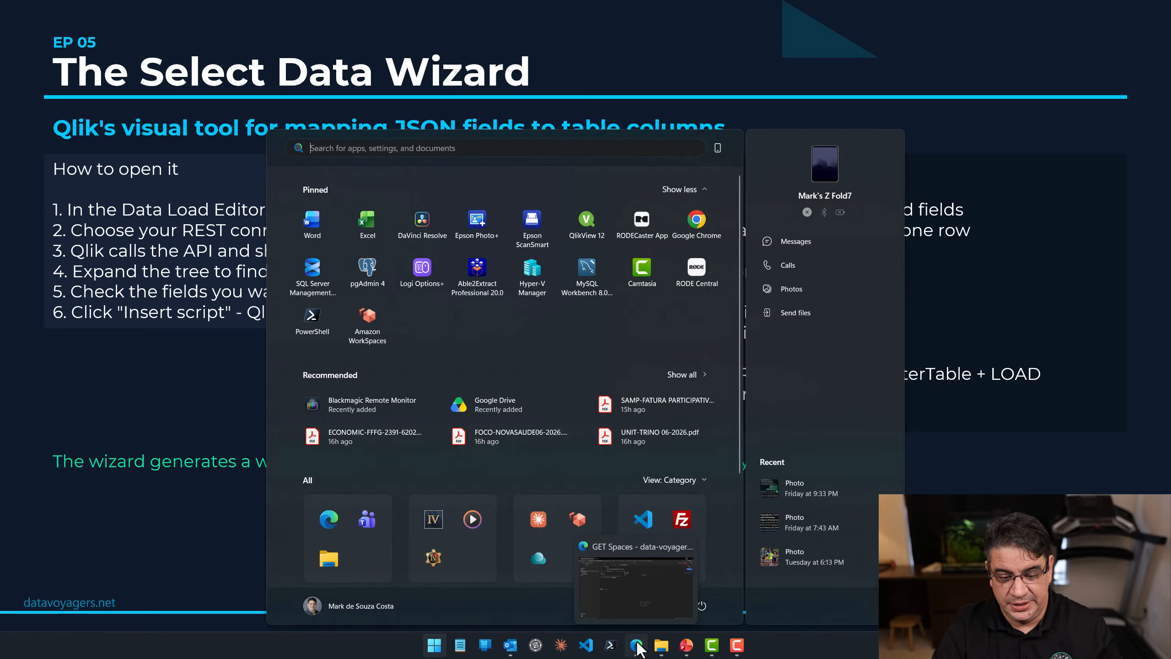
In the Qlik Cloud catalog, create an application named "Episode 5 - Loading Data from REST API" in the Consuming REST APIs with Qlik Cloud space.
left_click(636, 585)
left_click(218, 10)
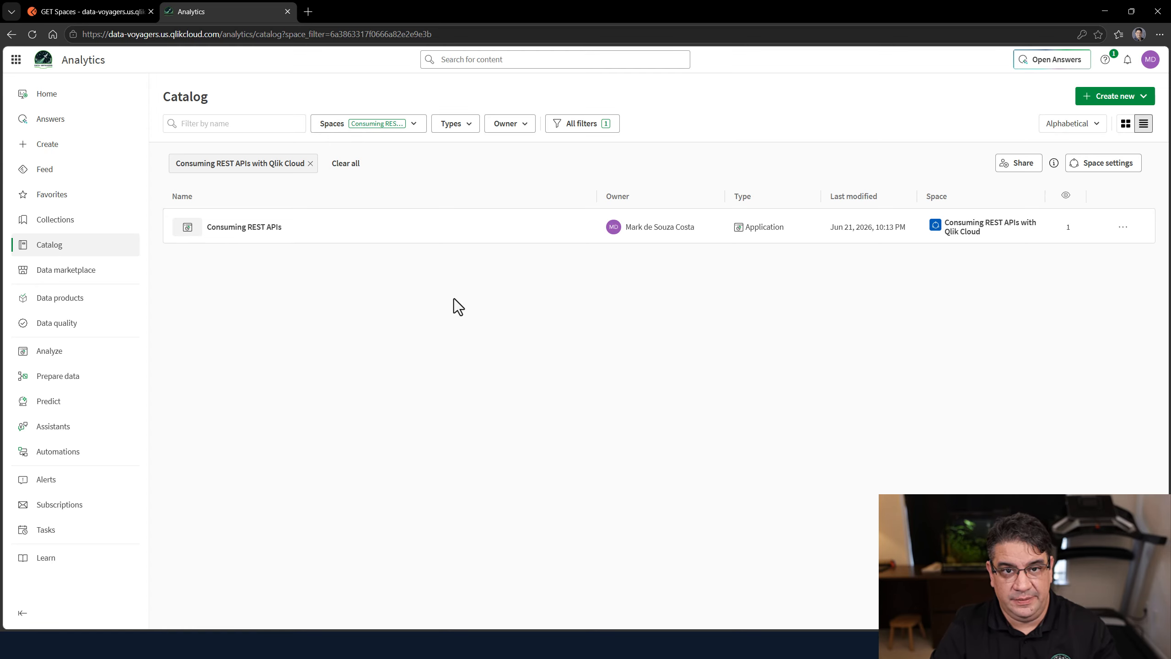
left_click(1112, 100)
left_click(1010, 133)
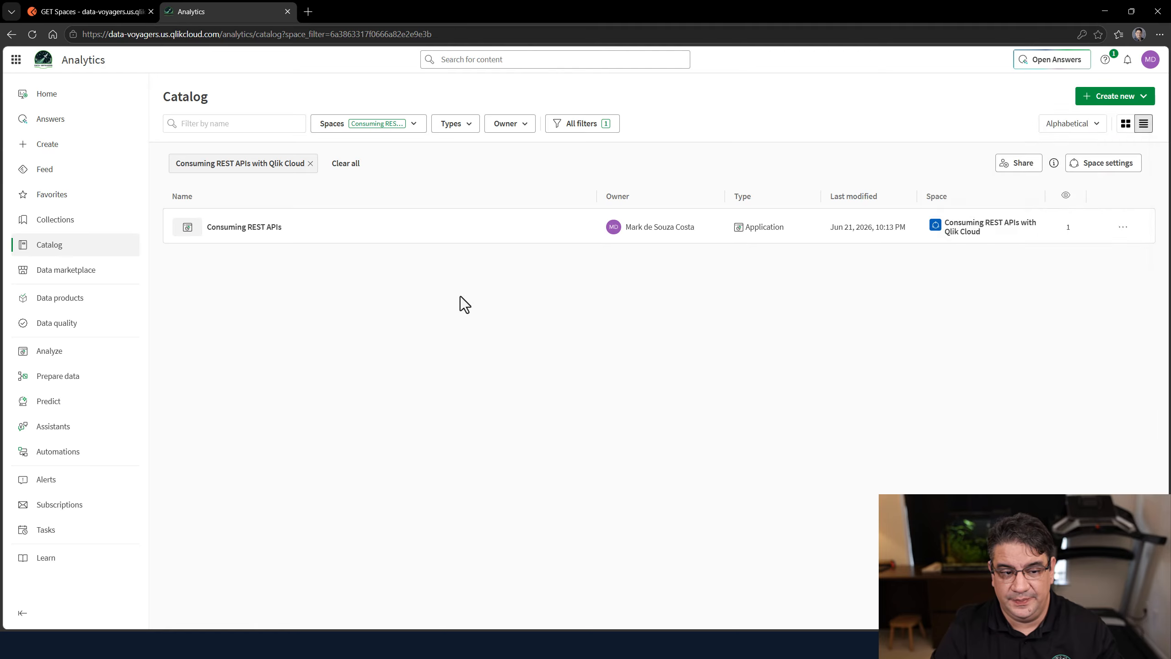
left_click(503, 255)
type("Episode 5 -")
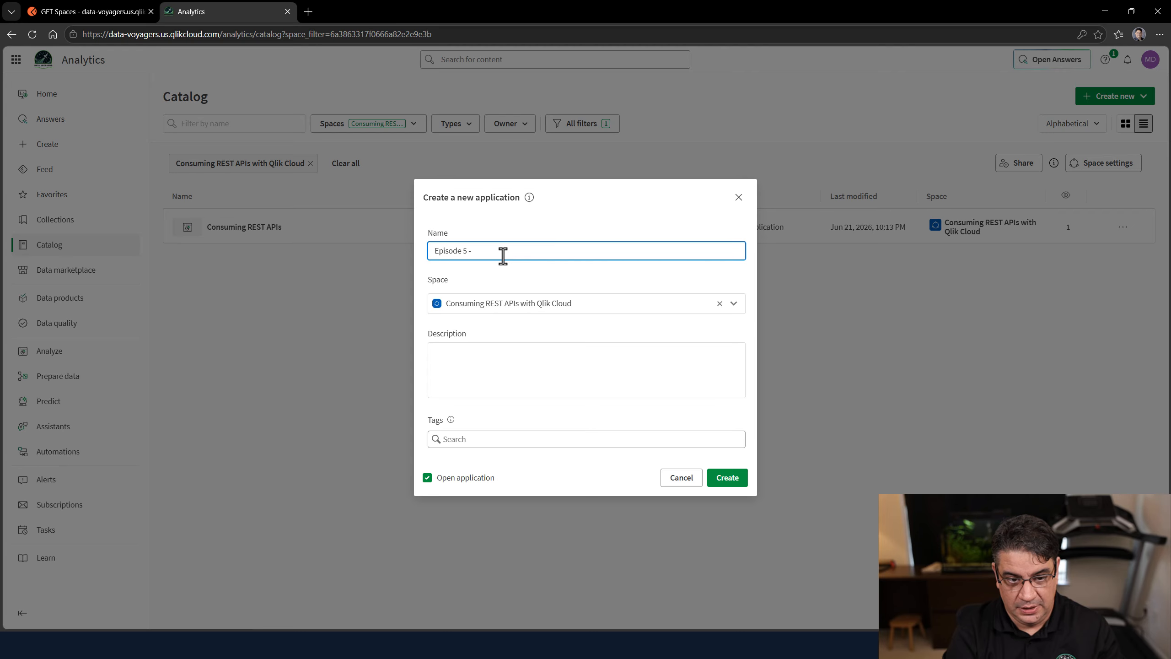
type("Loading Data")
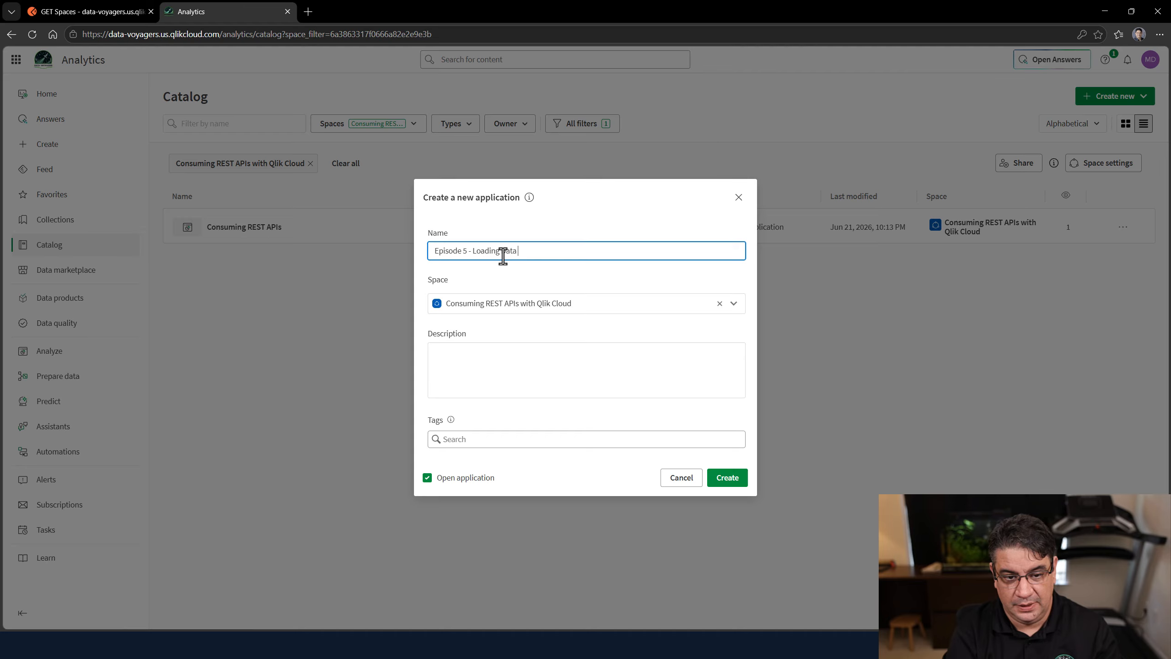
type(" from REST API")
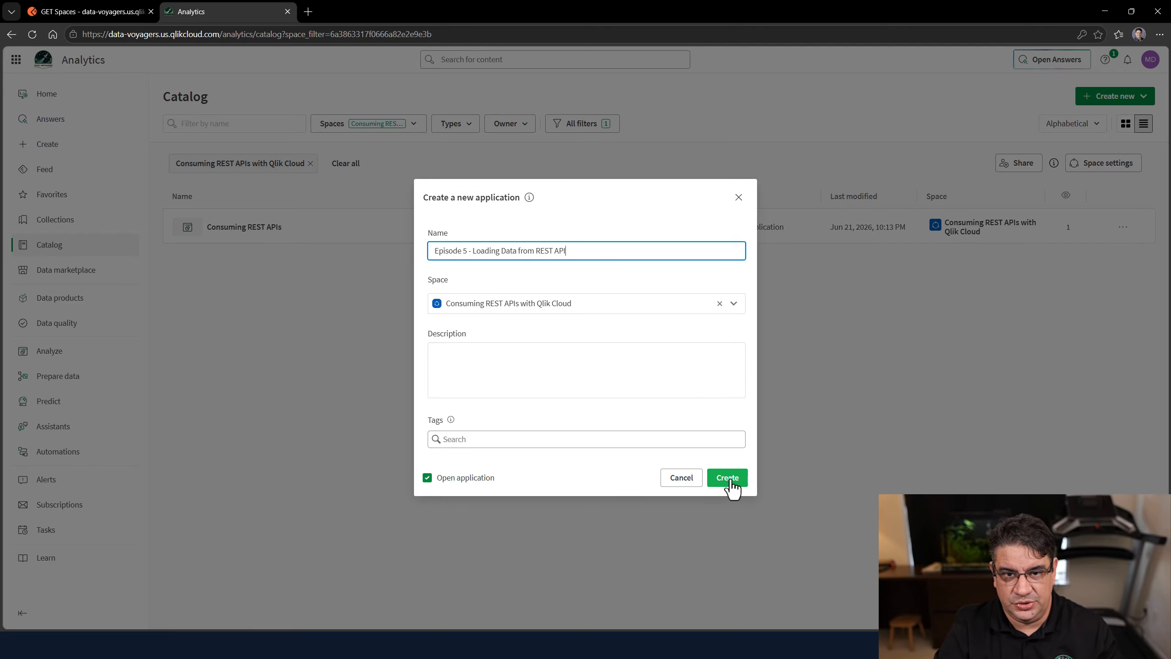
left_click(730, 481)
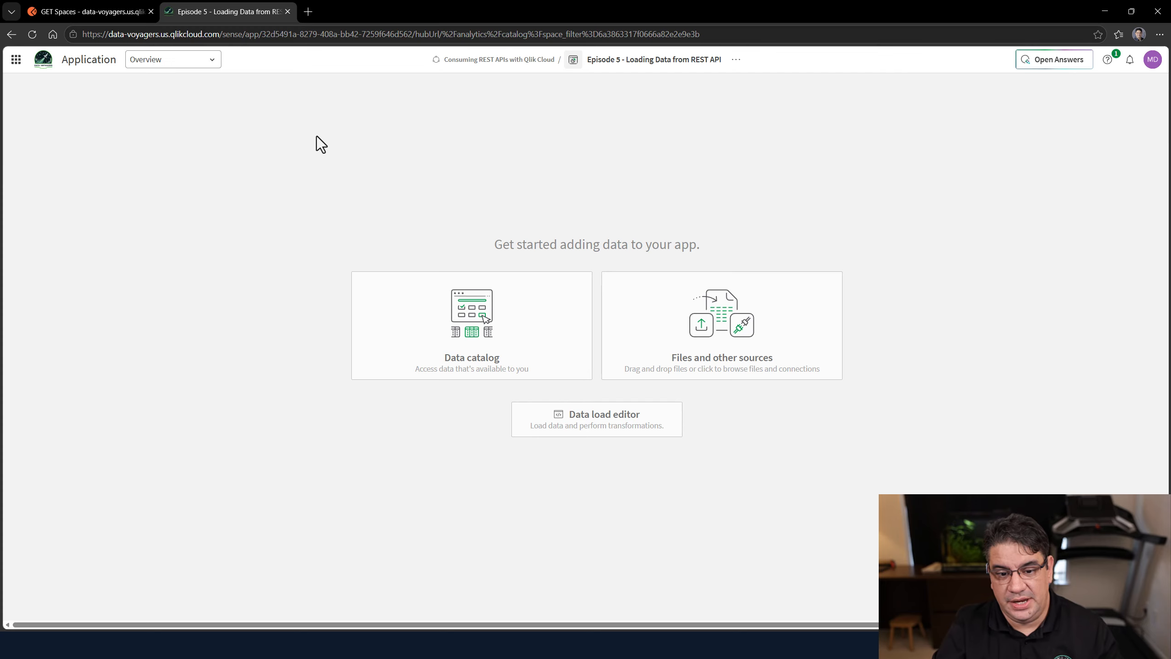
Open the new application's data load editor and add a script section named "Flat Customers".
left_click(601, 416)
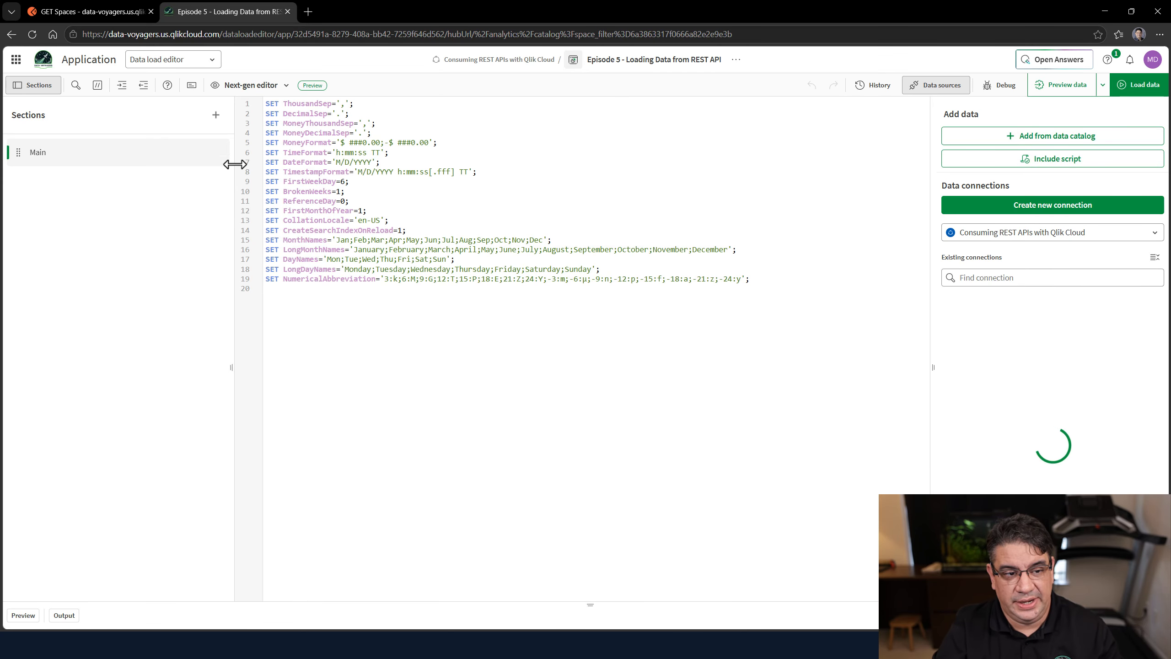
left_click(216, 115)
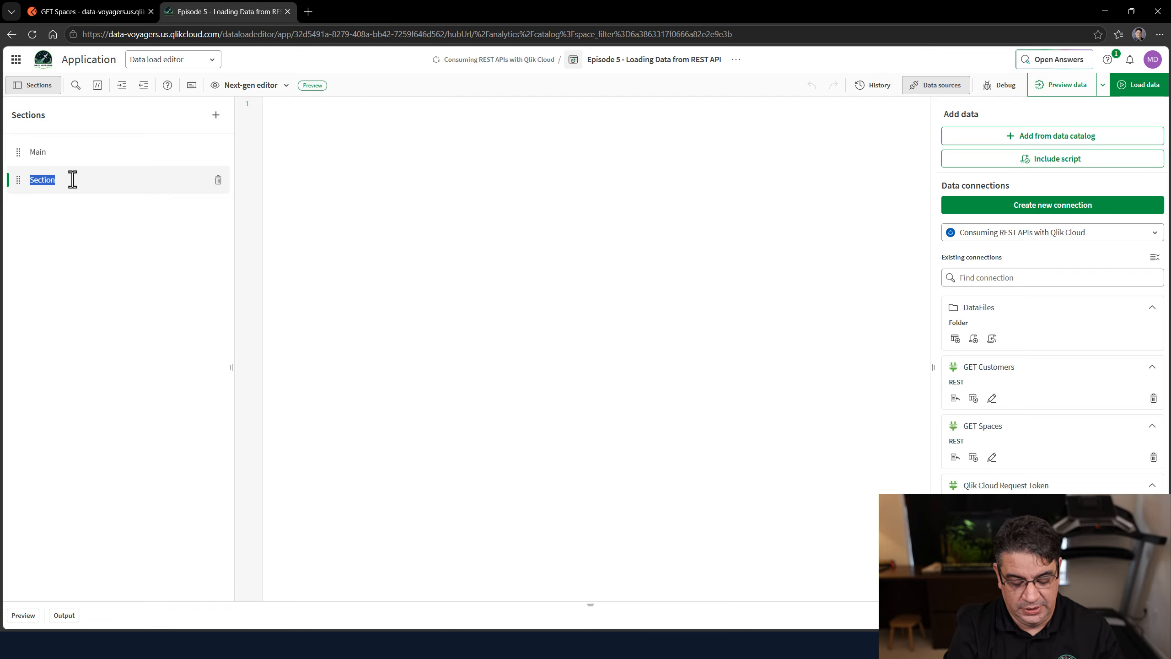
type("Qustoemrs")
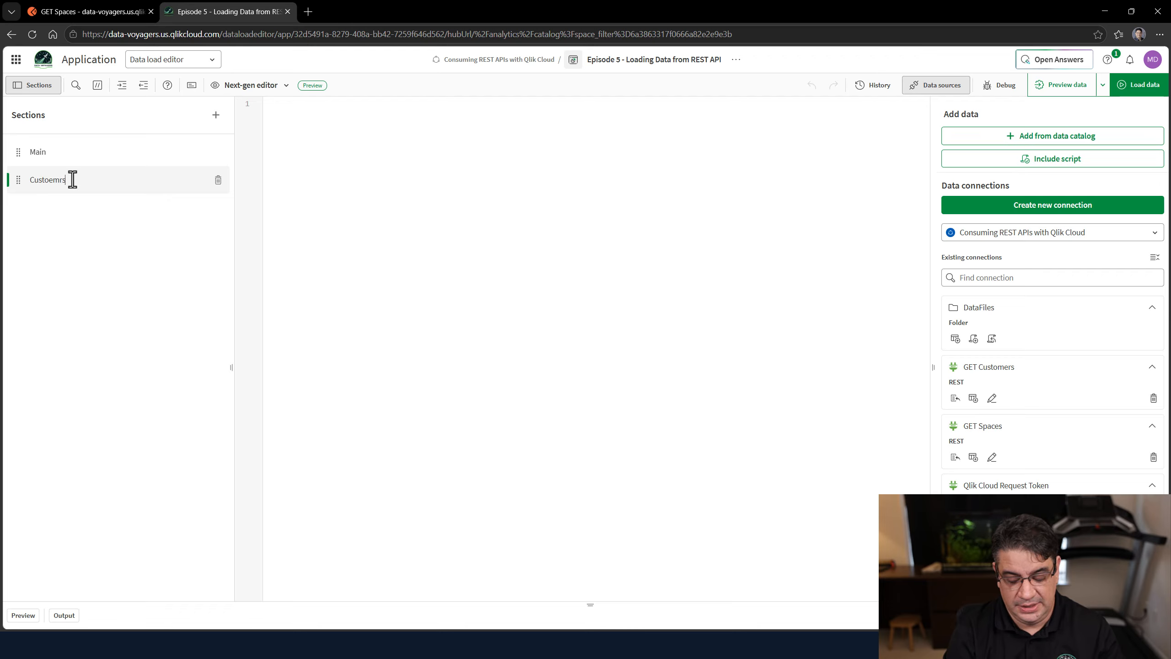
key("ctrl+a")
type("Fla")
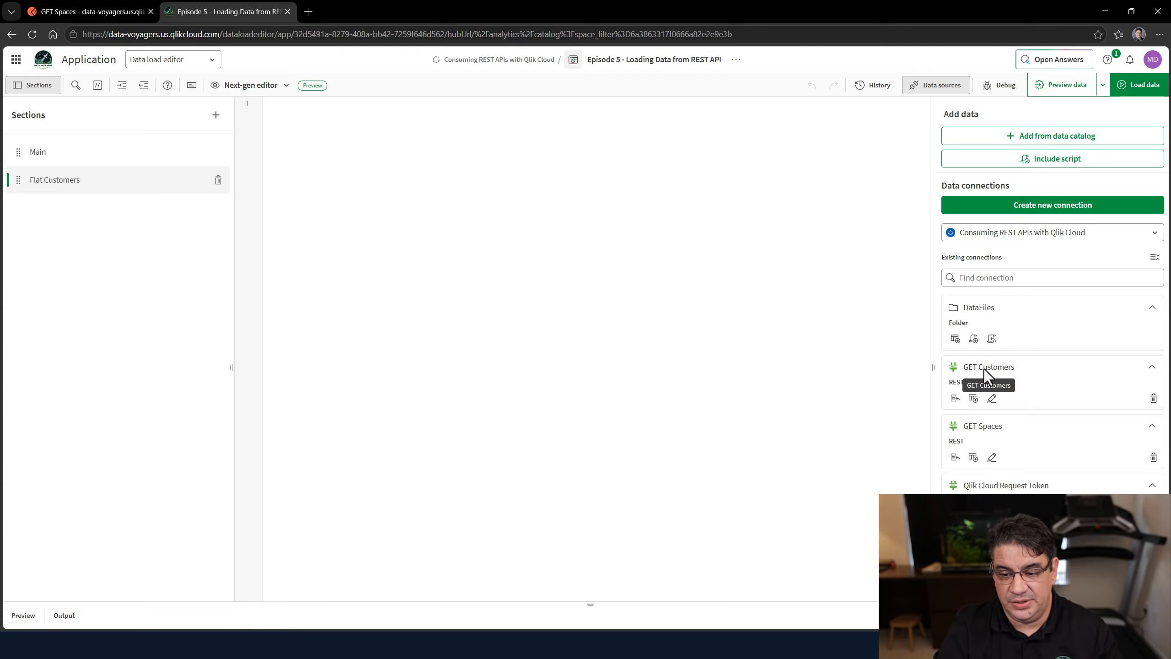
Try to select data through the GET Customers connection, move the Postman tab out of the browser window and cancel the data selection.
left_click(973, 400)
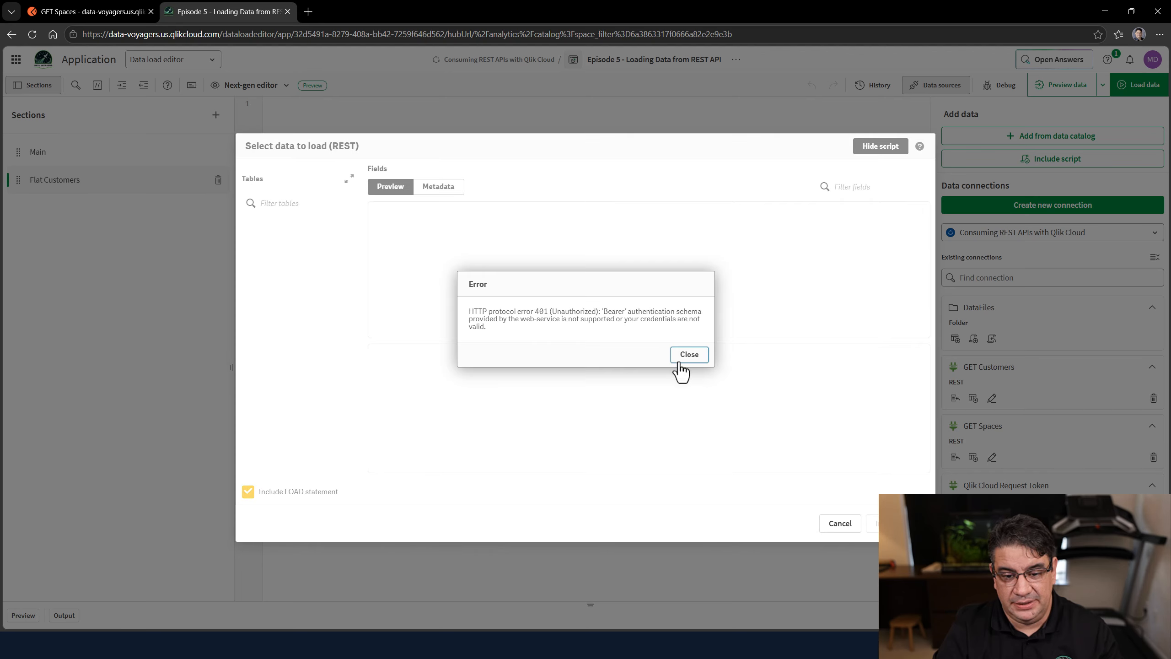
left_click(690, 355)
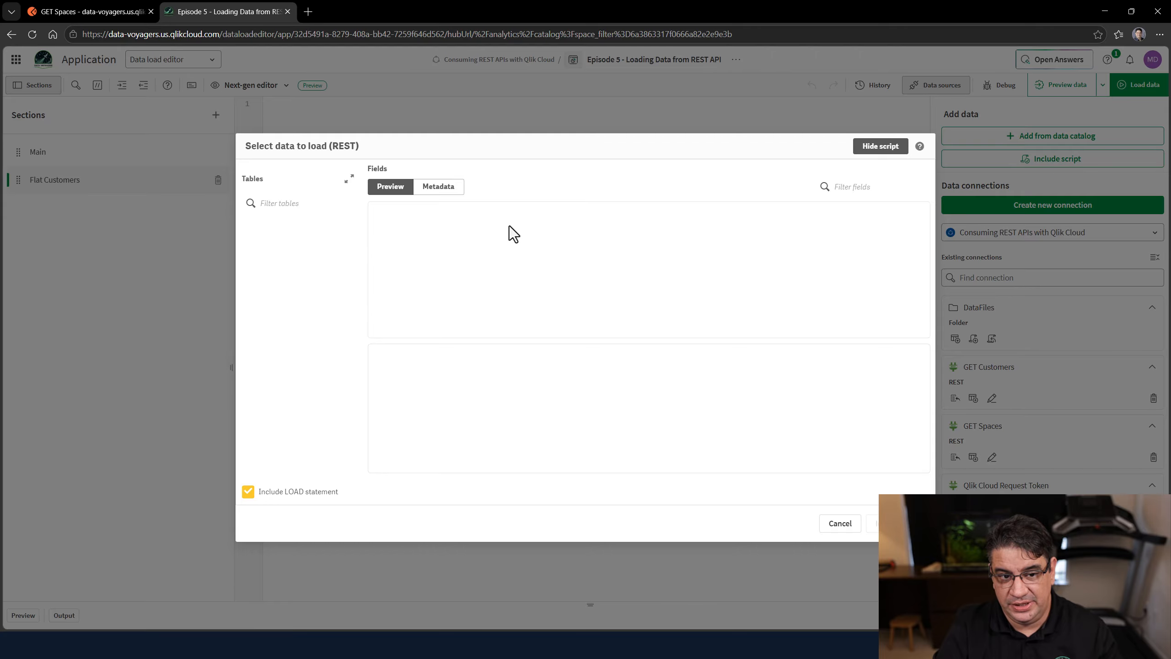
left_click(71, 2)
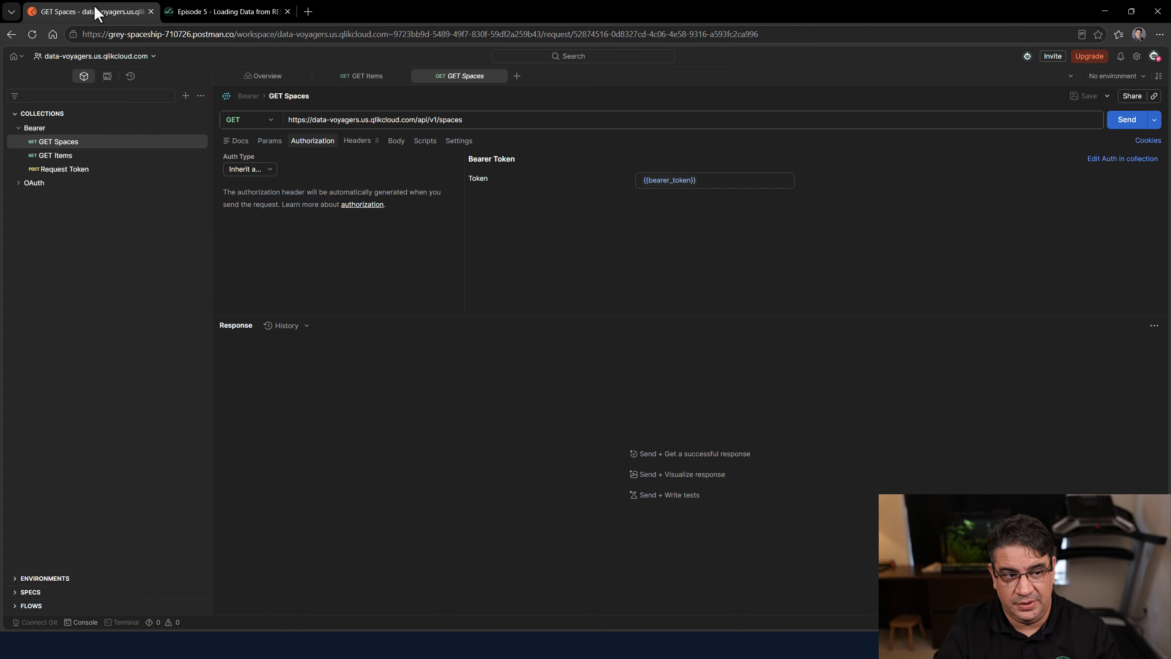
left_click_drag(95, 7, 0, 153)
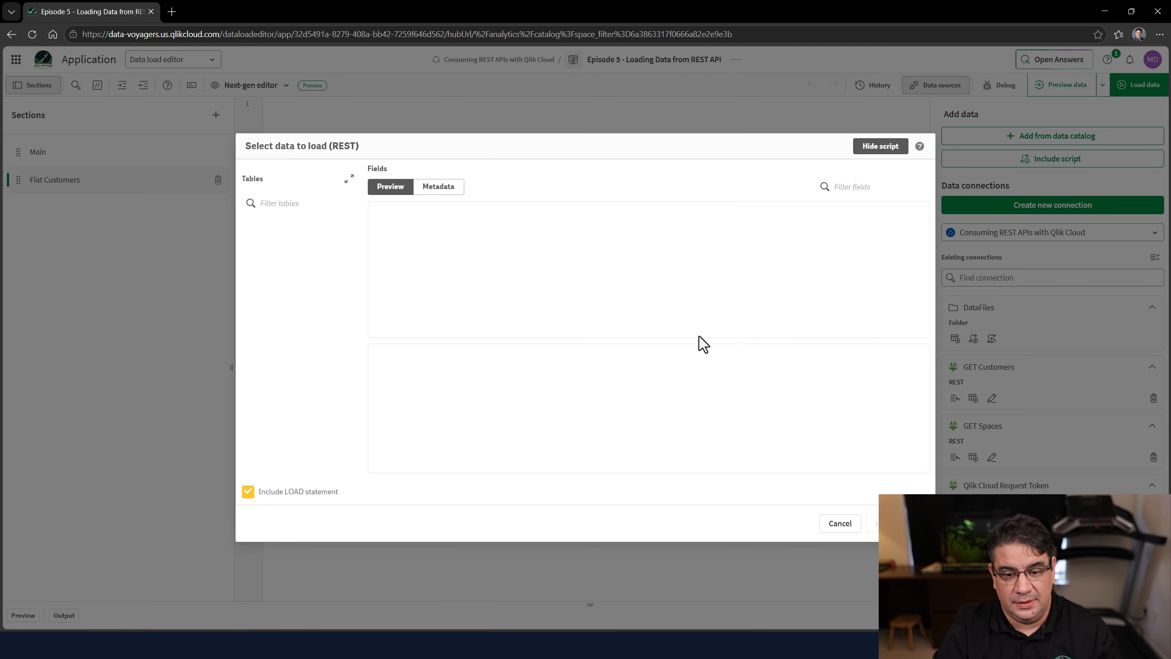
left_click(824, 523)
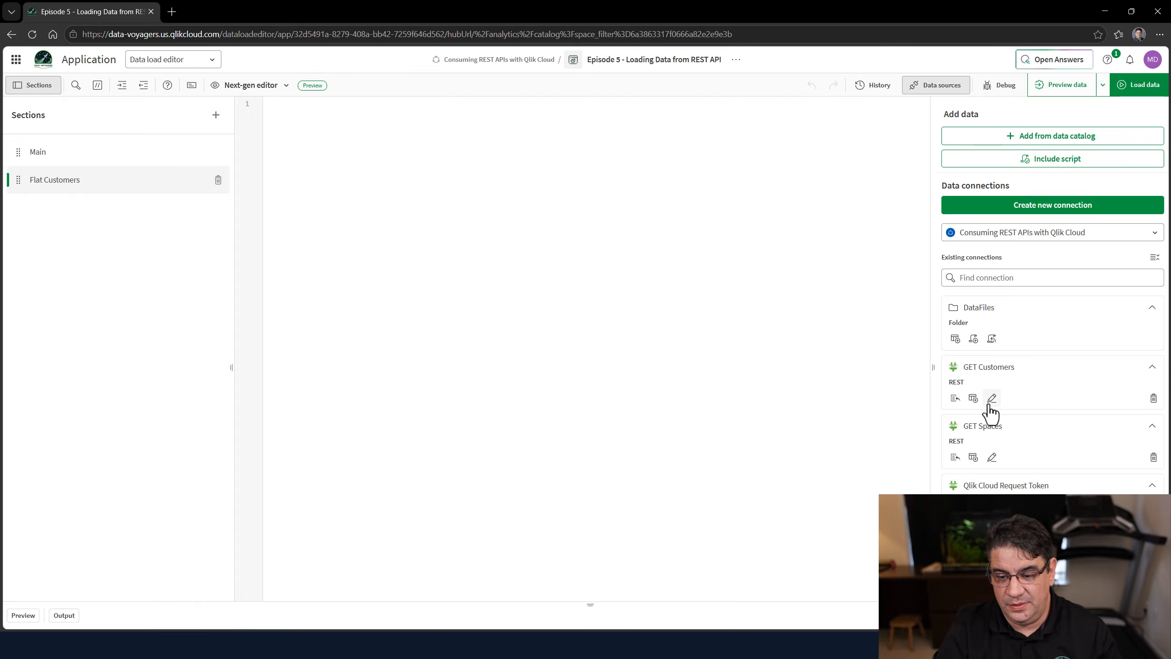
In the GET Customers connection, turn off encryption for the Authorization query header and enter Bearer followed by the API key as its value.
left_click(992, 398)
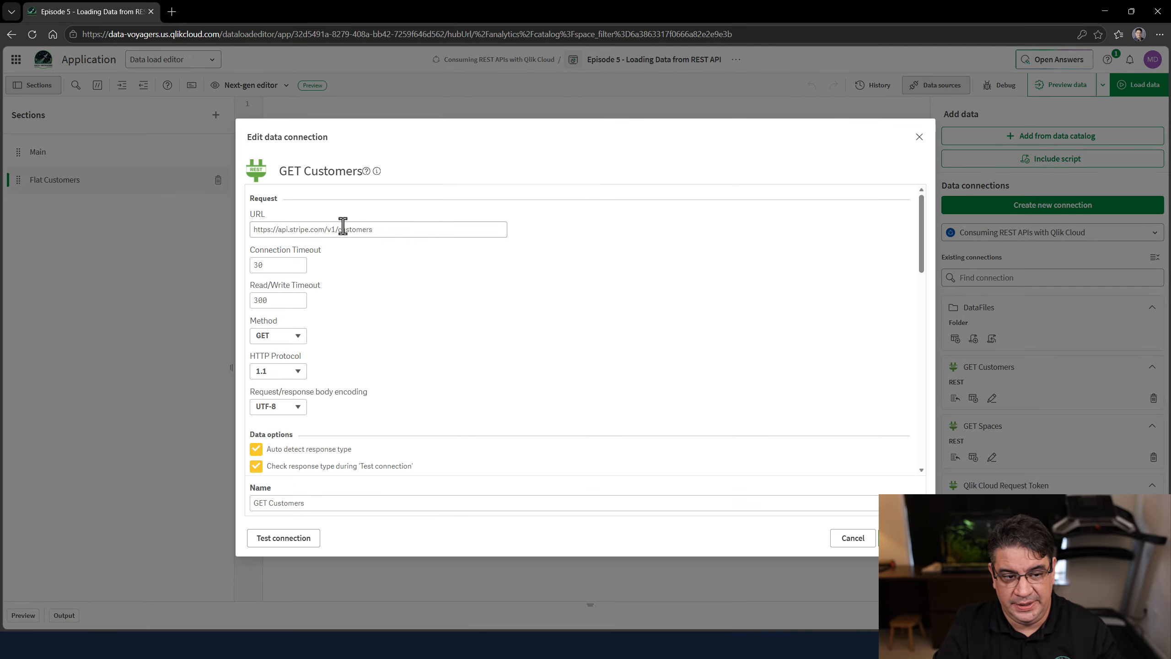
scroll(405, 378, "down", 10)
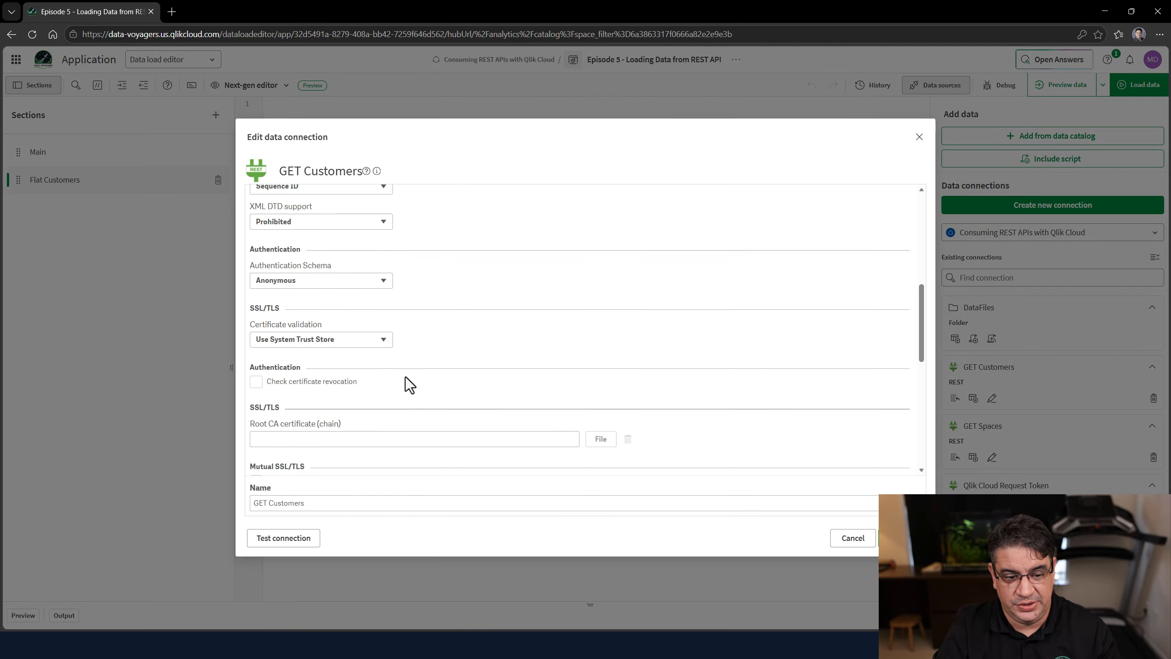
scroll(405, 378, "down", 4)
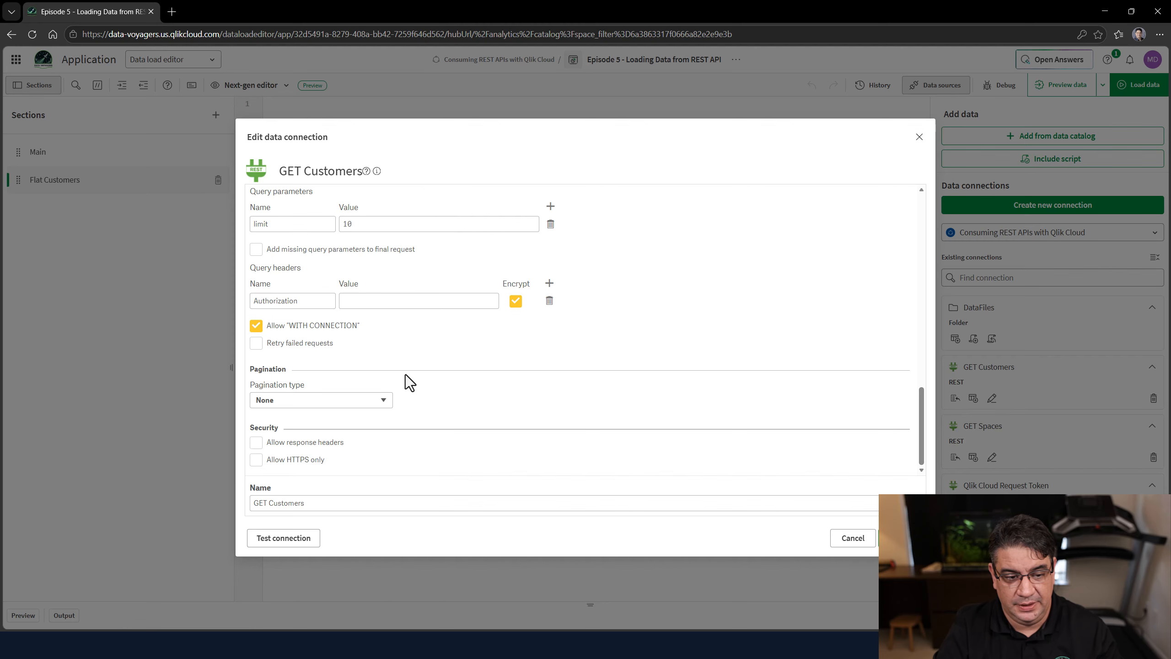
left_click(516, 301)
left_click(447, 303)
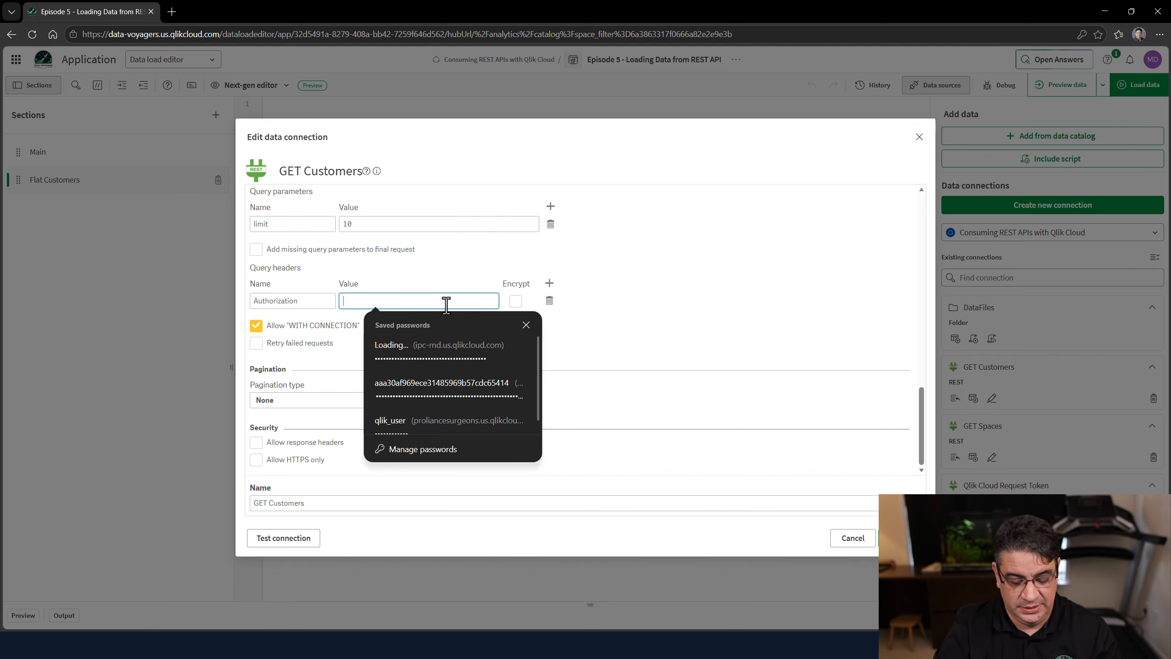
type("Be")
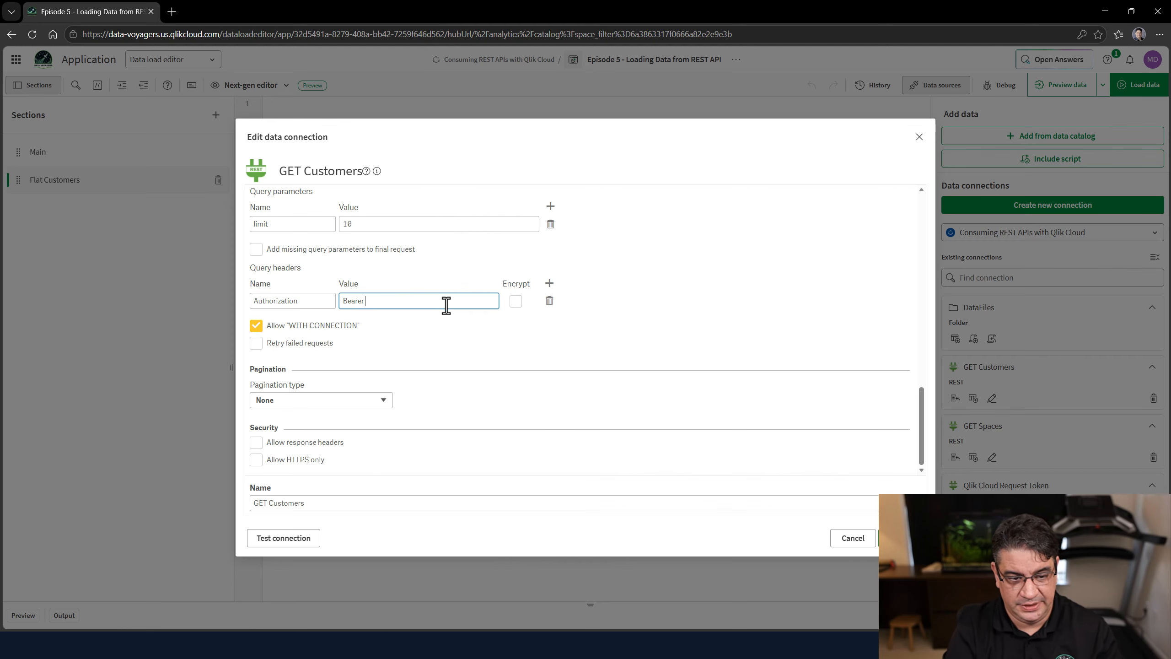
type("arer")
key("ctrl+v")
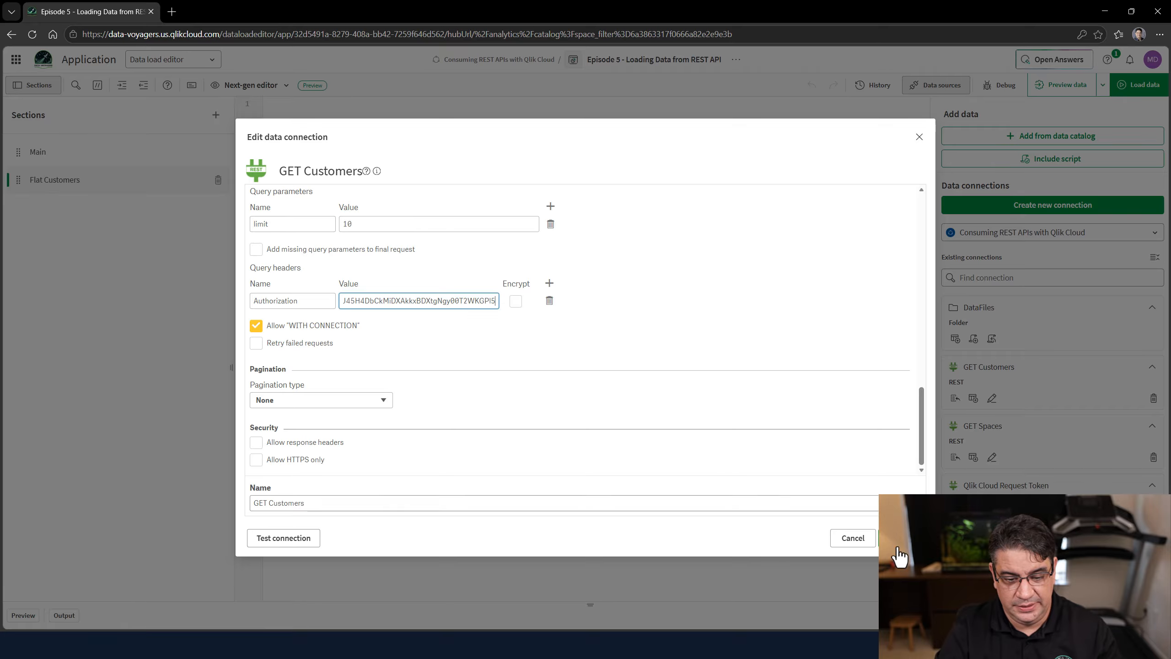
Test the edited GET Customers connection and save it.
left_click(291, 540)
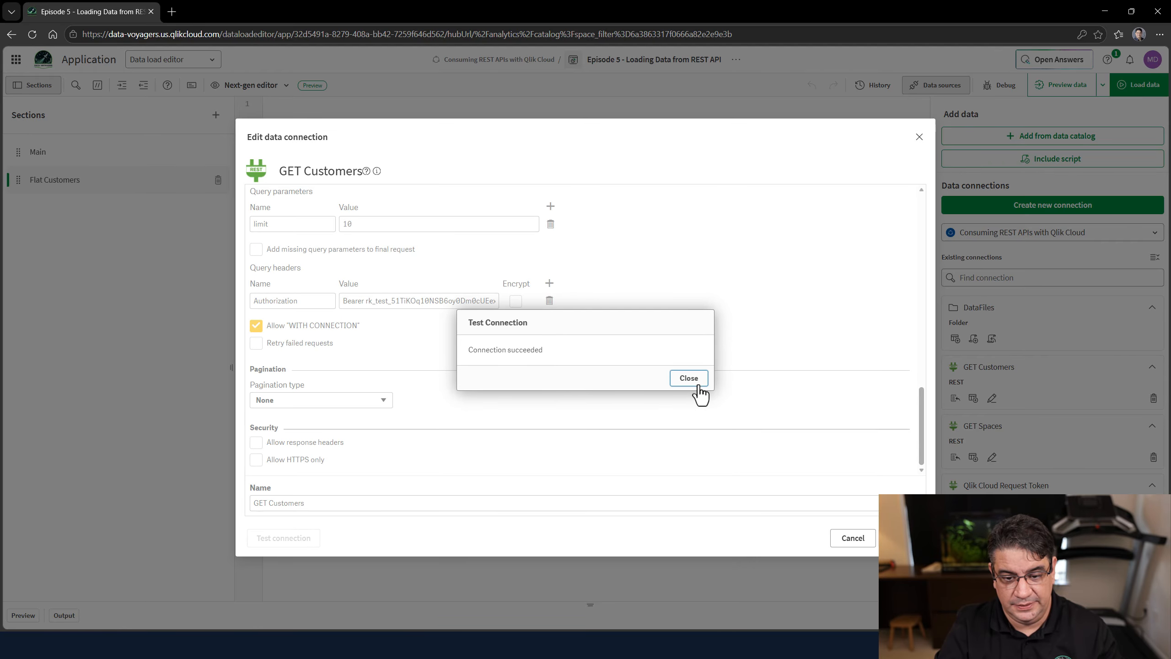
left_click(695, 383)
left_click(895, 541)
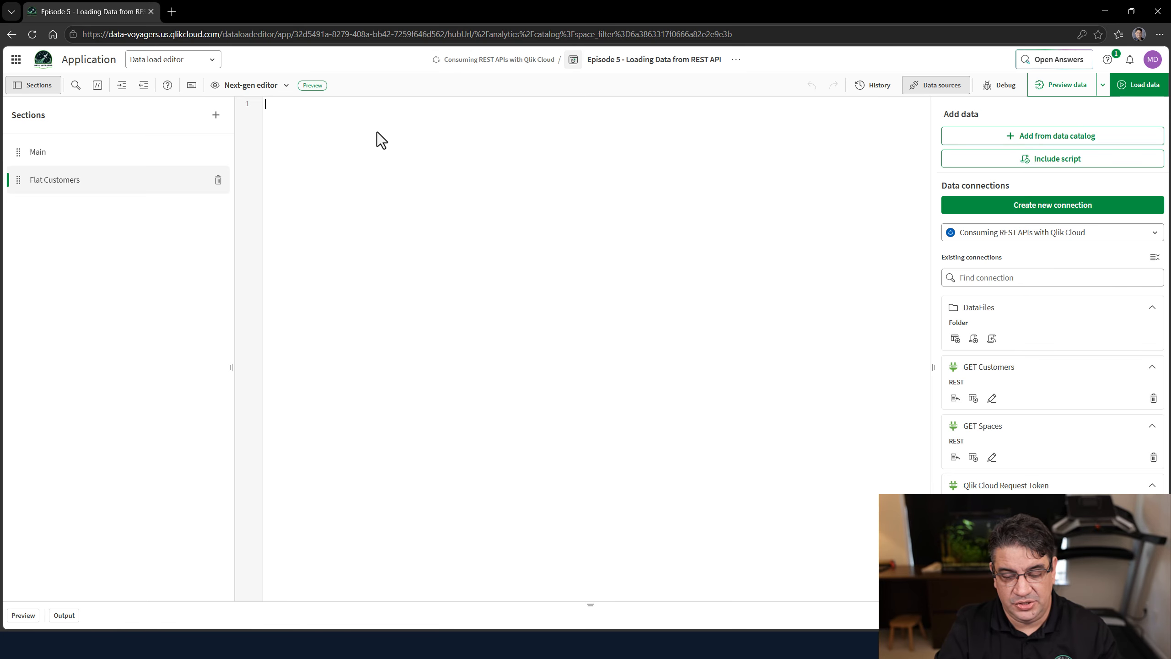
Open data selection for GET Customers, set the preload symbols count to No limit and expand the root table.
left_click(974, 398)
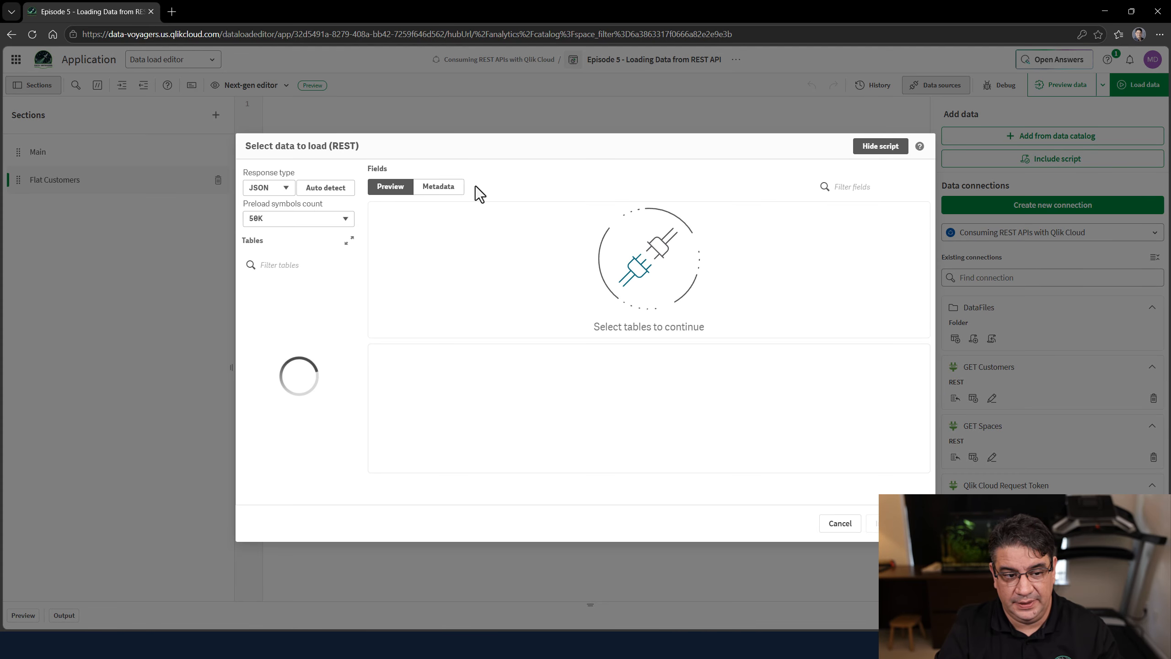
left_click(270, 219)
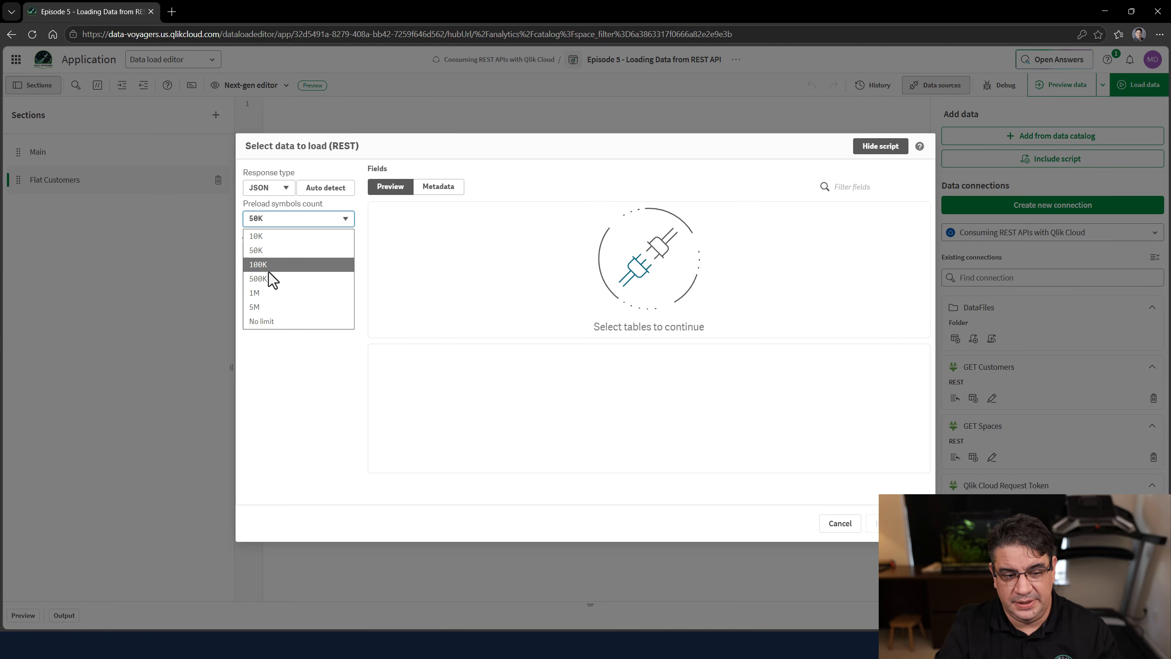
left_click(269, 323)
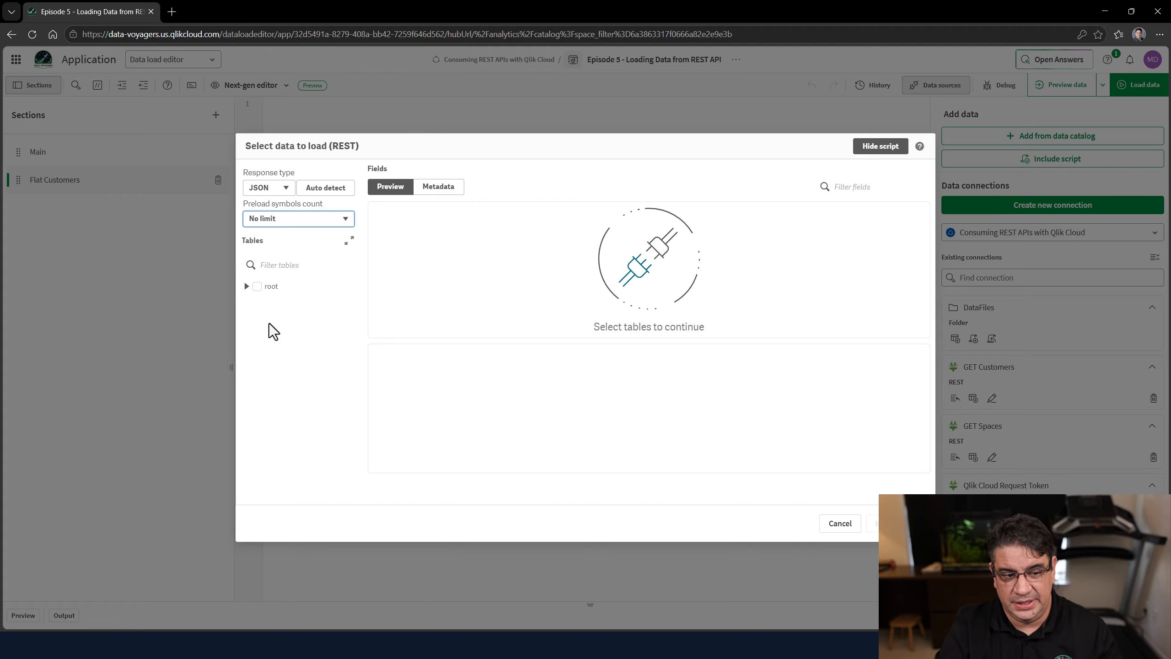
left_click(247, 286)
left_click(268, 287)
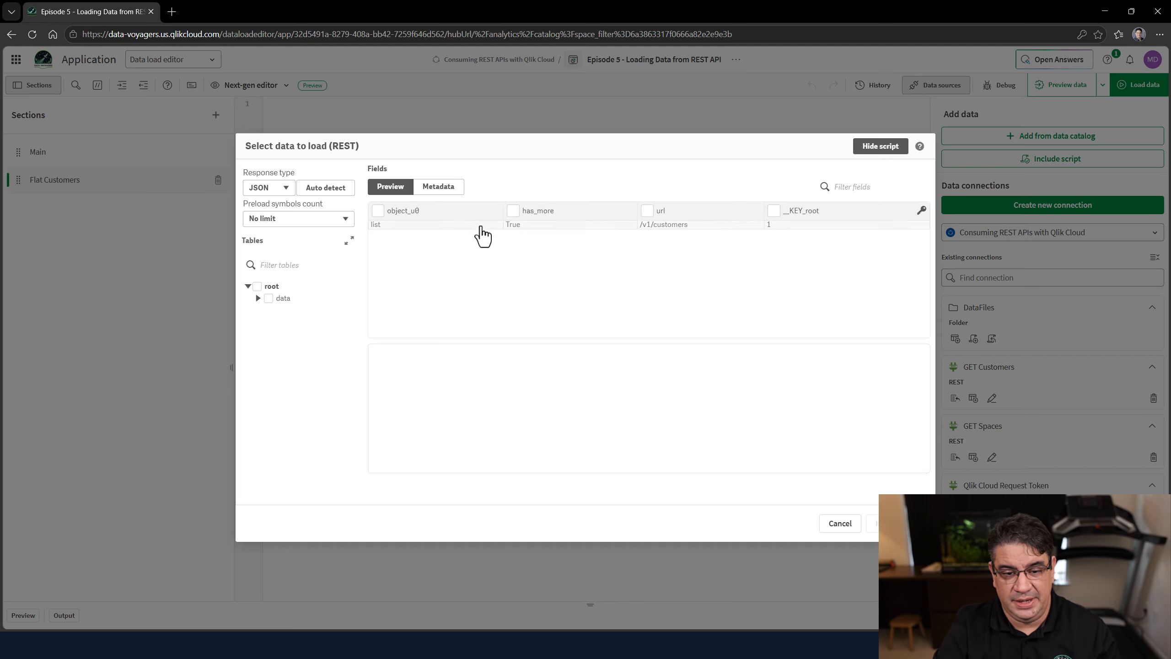
Expand the data table under root and select its id, created, email and name fields for loading.
left_click(283, 299)
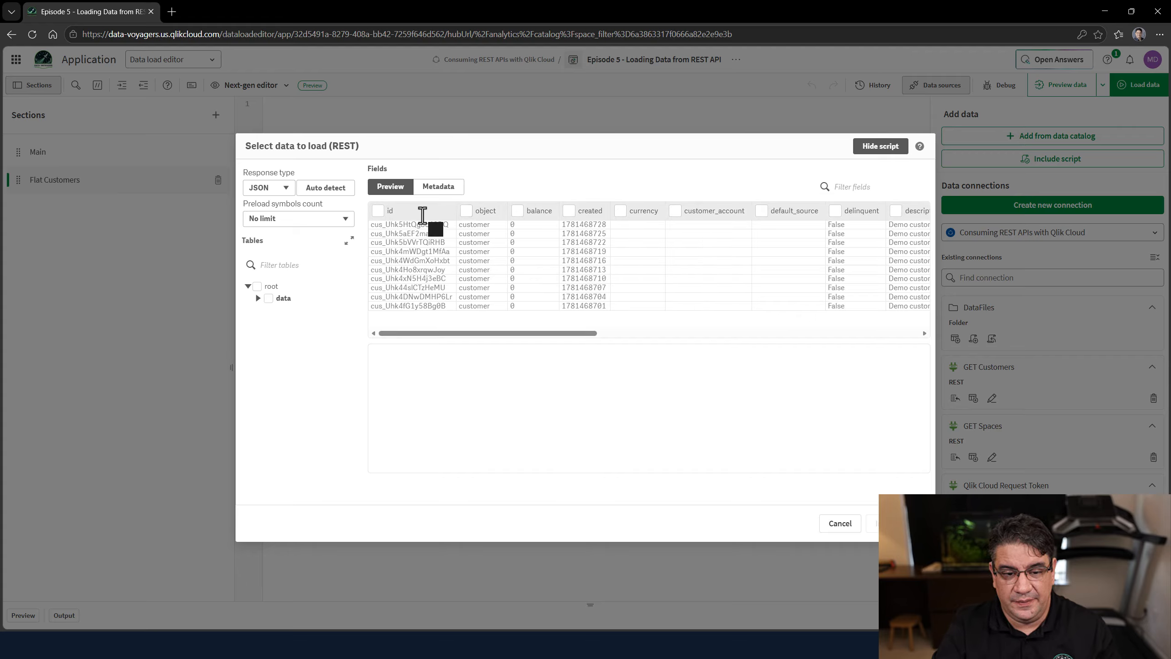
left_click(258, 299)
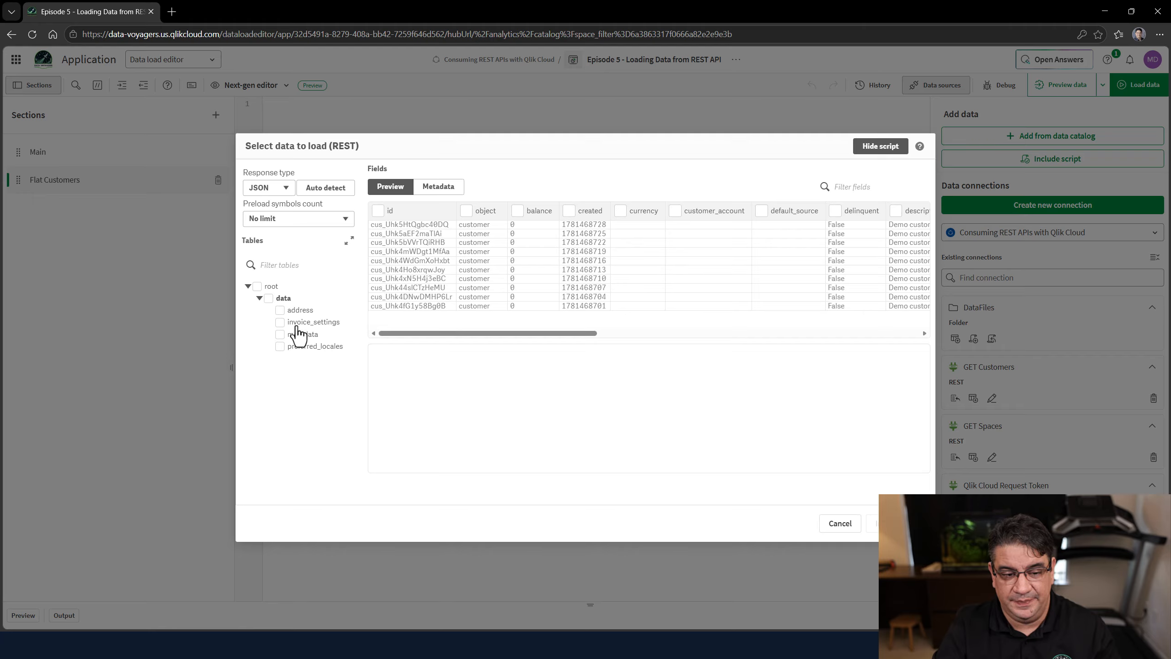
left_click(377, 211)
left_click_drag(487, 334, 505, 334)
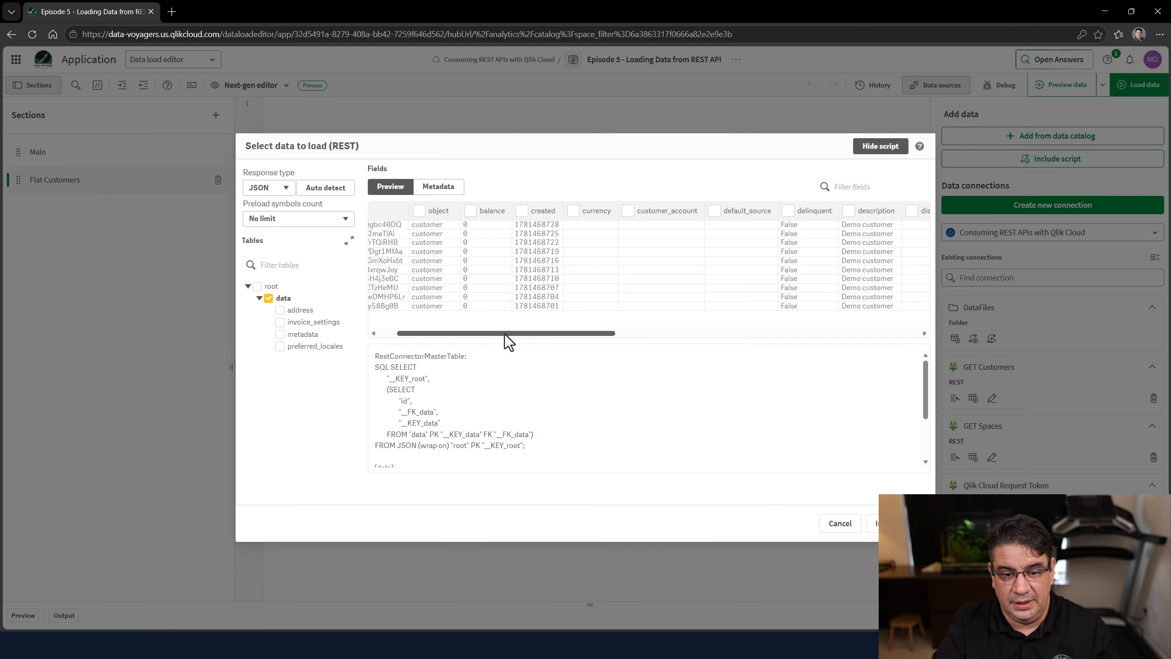
left_click(522, 210)
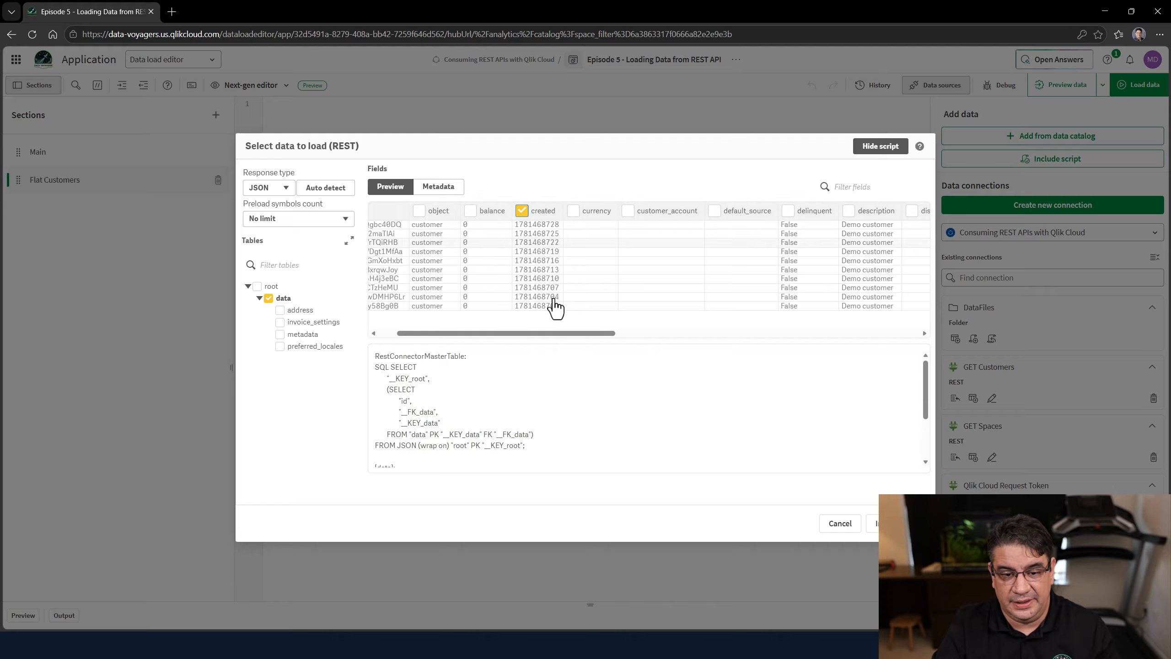
left_click_drag(551, 335, 673, 342)
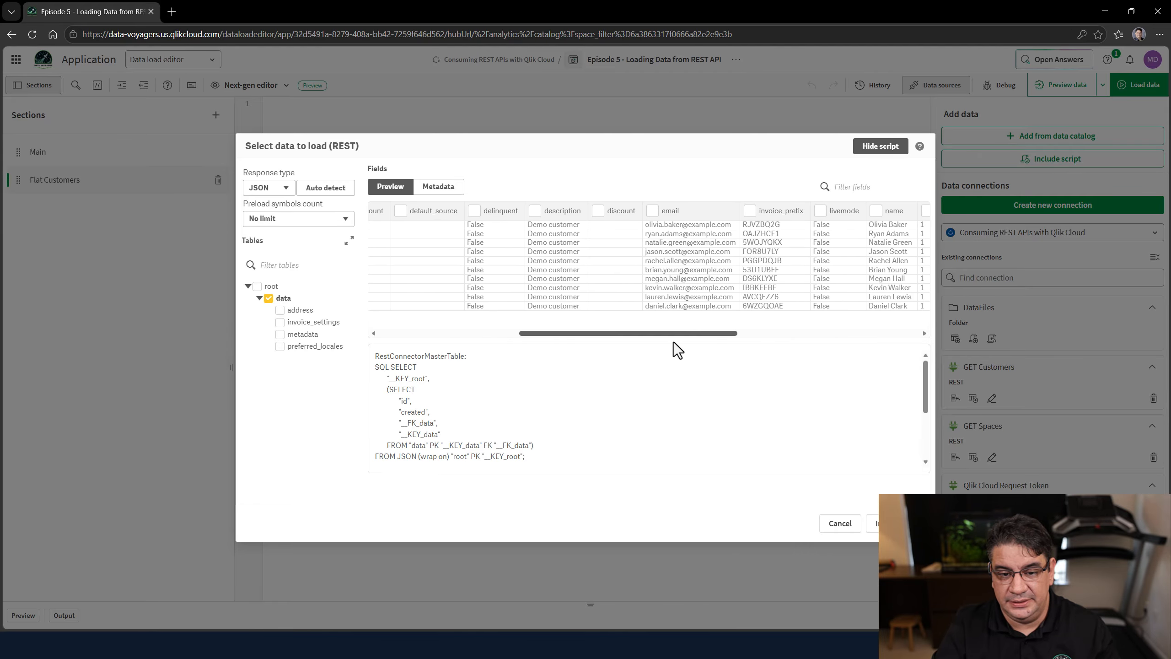
left_click(652, 210)
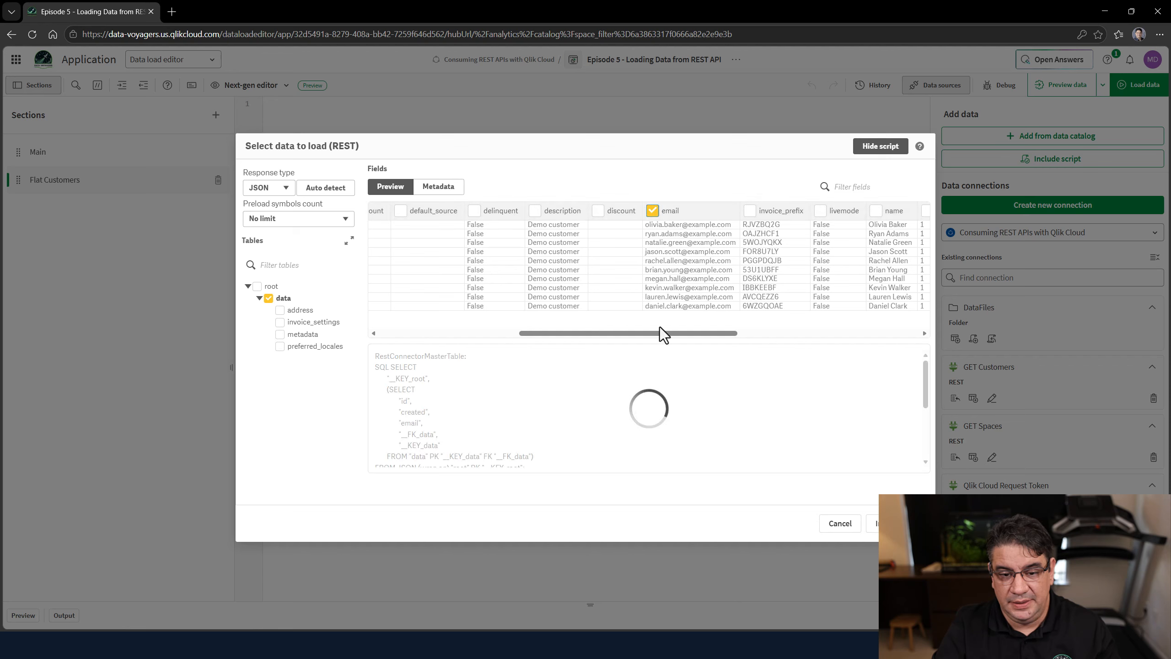
left_click_drag(655, 335, 691, 333)
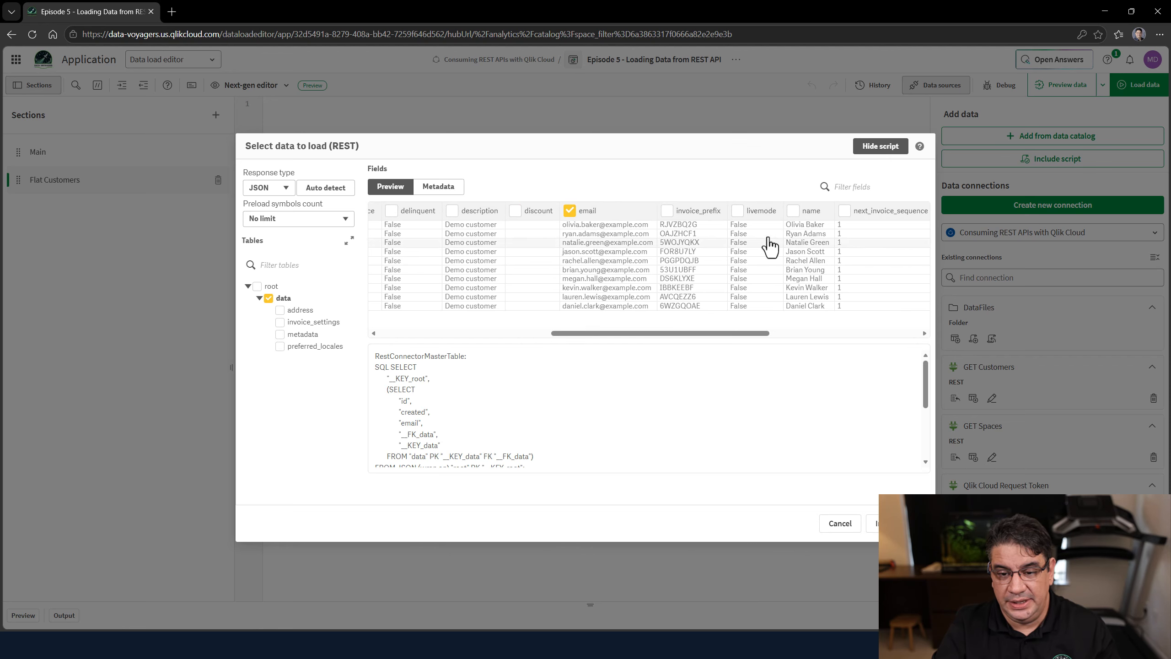
left_click(794, 210)
scroll(599, 398, "down", 5)
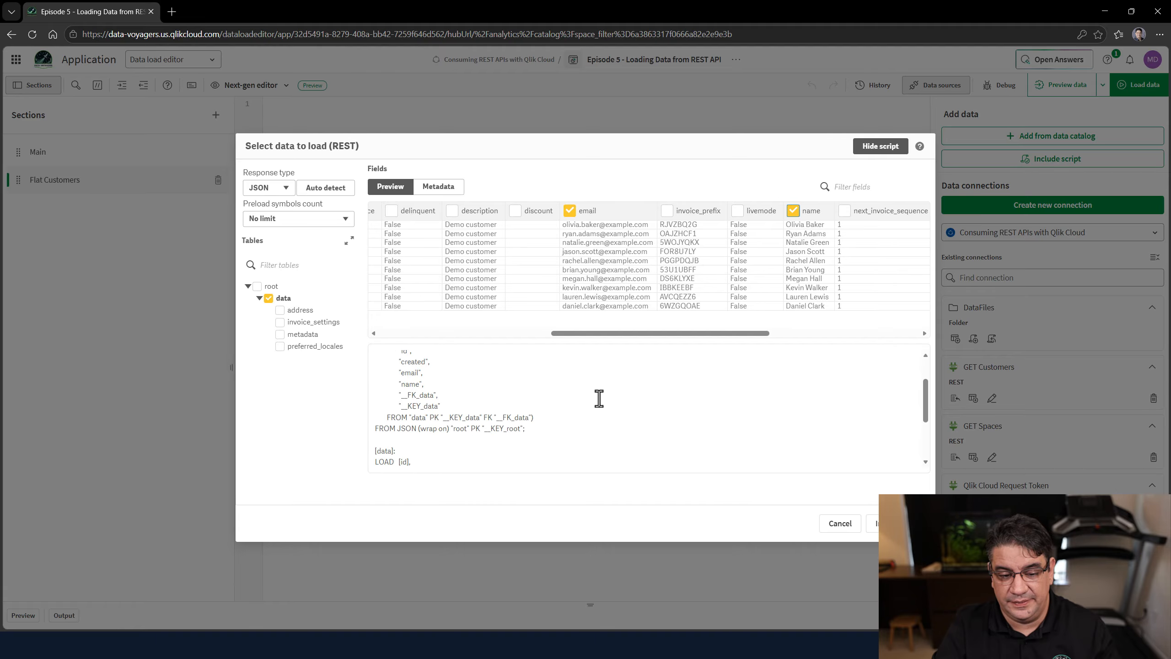
Review the generated script and selected fields, and insert the GET Customers script into the Flat Customers section.
scroll(599, 397, "up", 5)
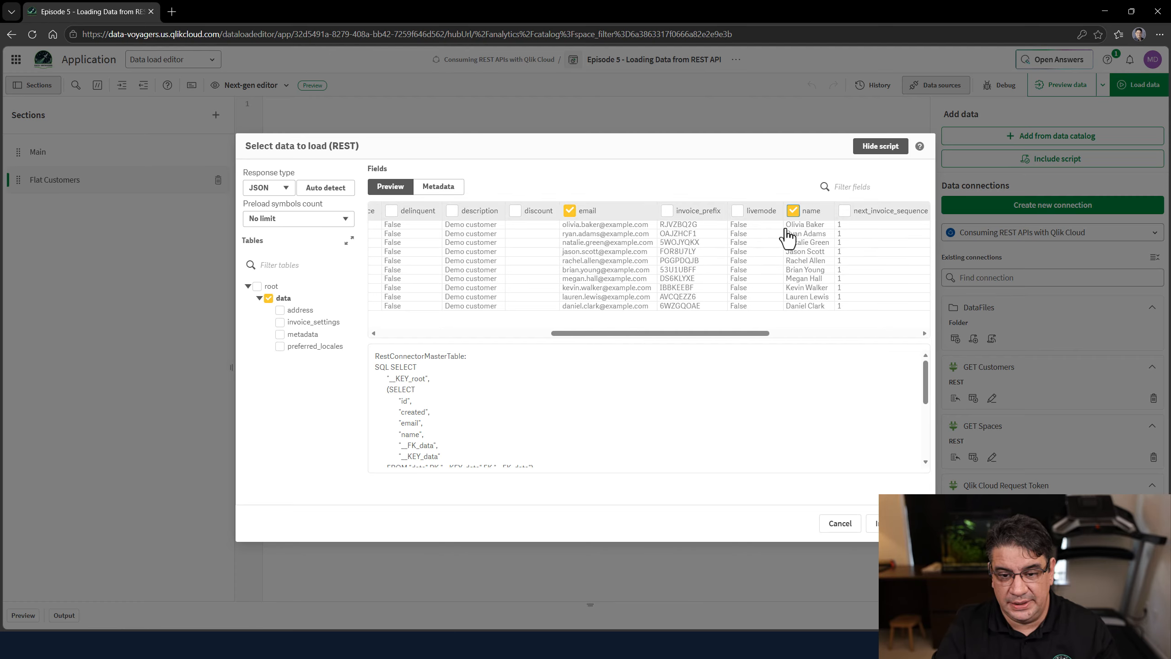
mouse_move(748, 339)
left_mouse_down()
mouse_move(846, 337)
mouse_move(736, 335)
left_mouse_up()
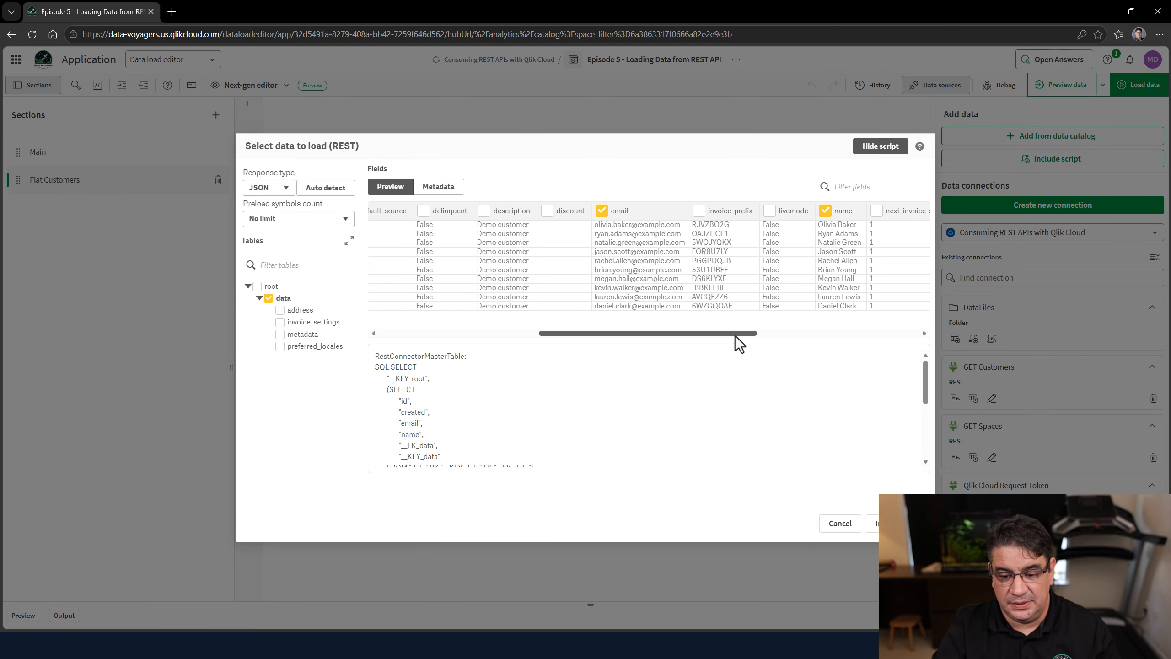
left_click(903, 532)
Move the [id] field of the [data] LOAD statement onto its own indented line.
left_click(348, 259)
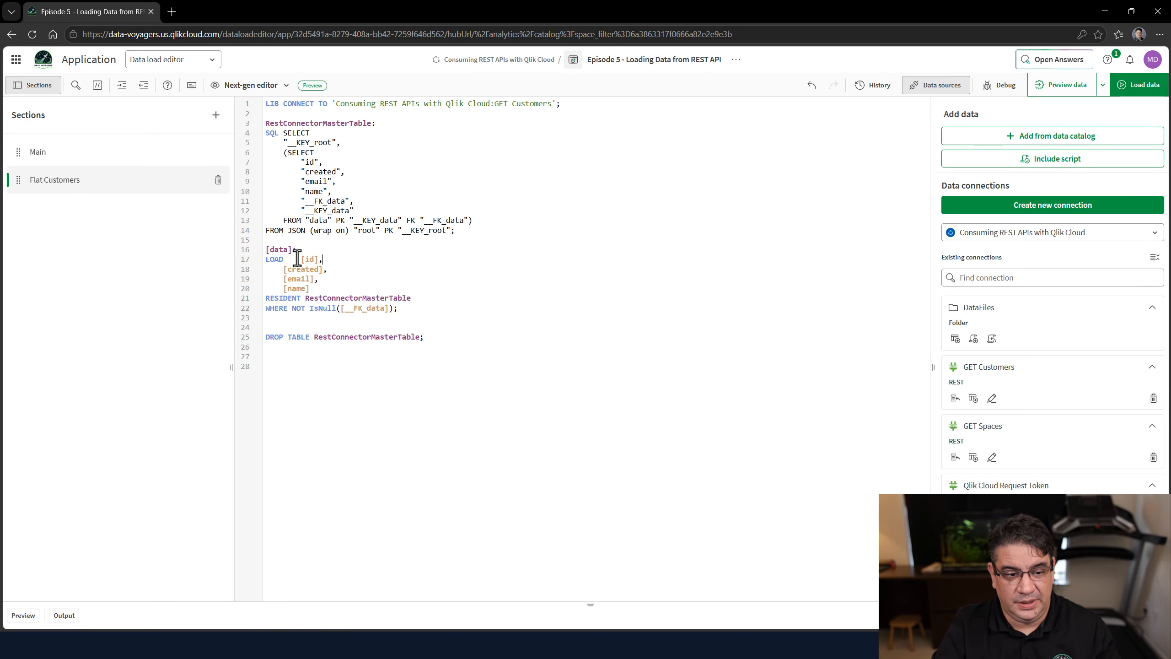
double_click(288, 267)
double_click(288, 262)
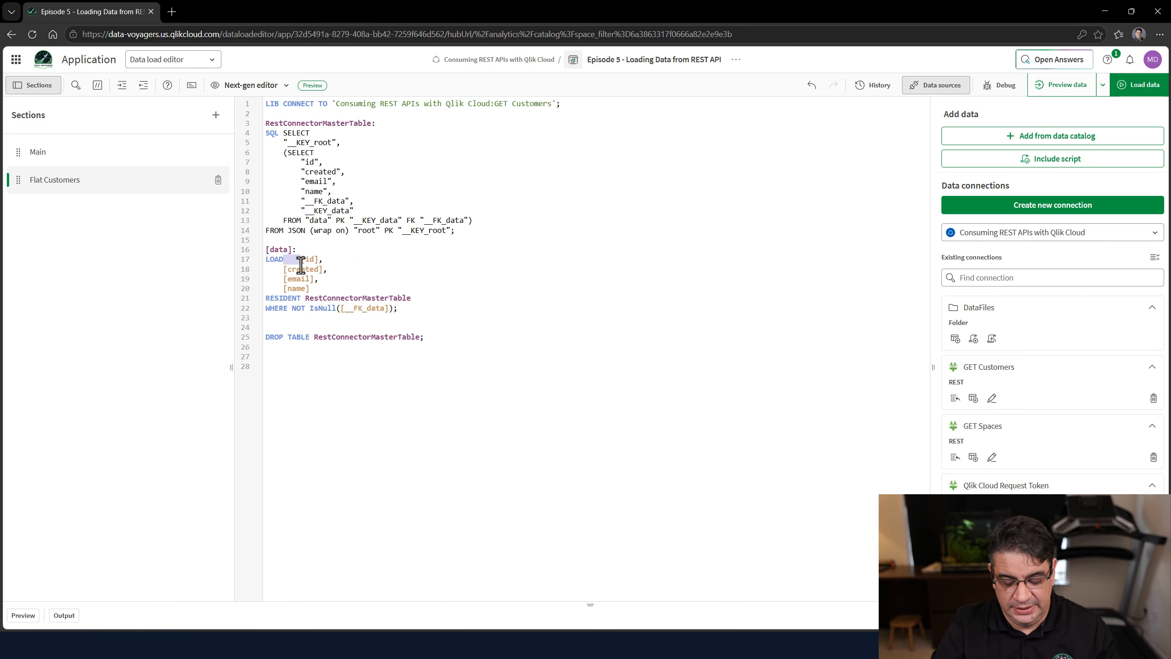
key("Return")
key("Tab")
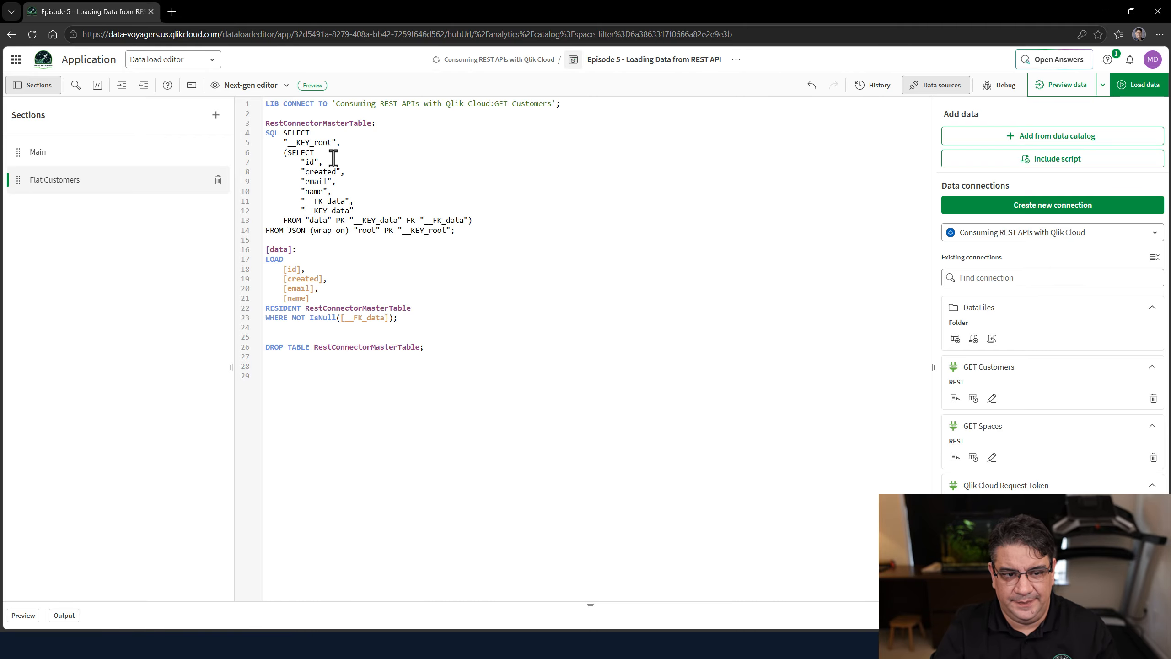
Examine the LIB CONNECT line, the SQL SELECT block under RestConnectorMasterTable, and the RESIDENT clause that refers to it.
left_click(414, 231)
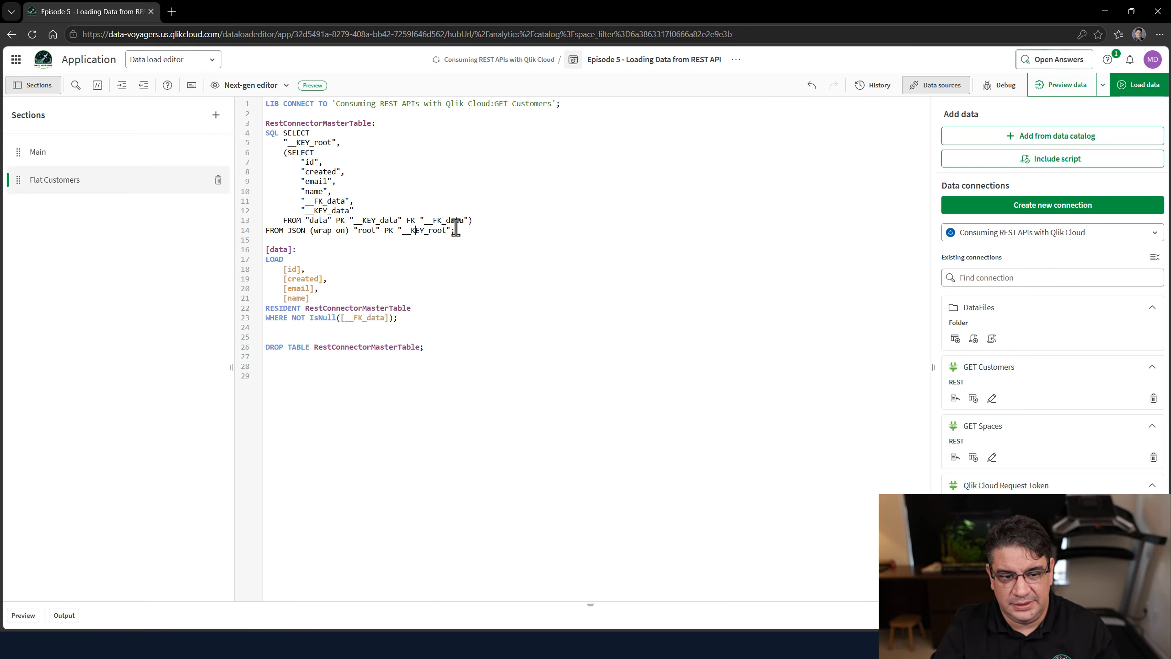
left_click_drag(455, 230, 283, 159)
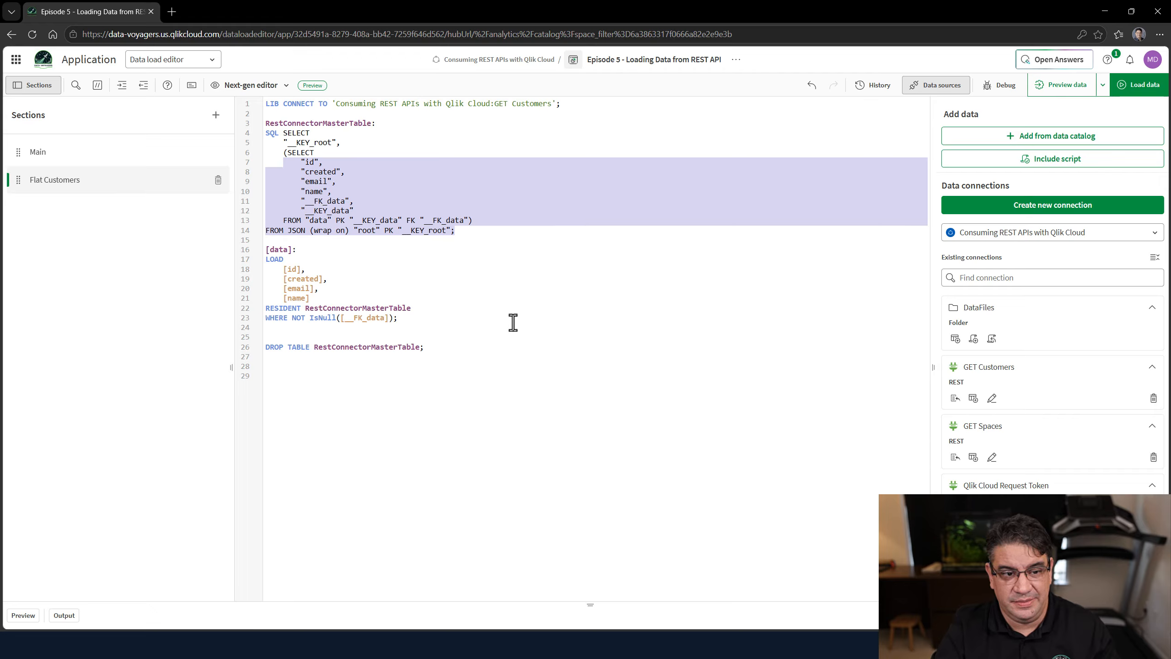
left_click(374, 271)
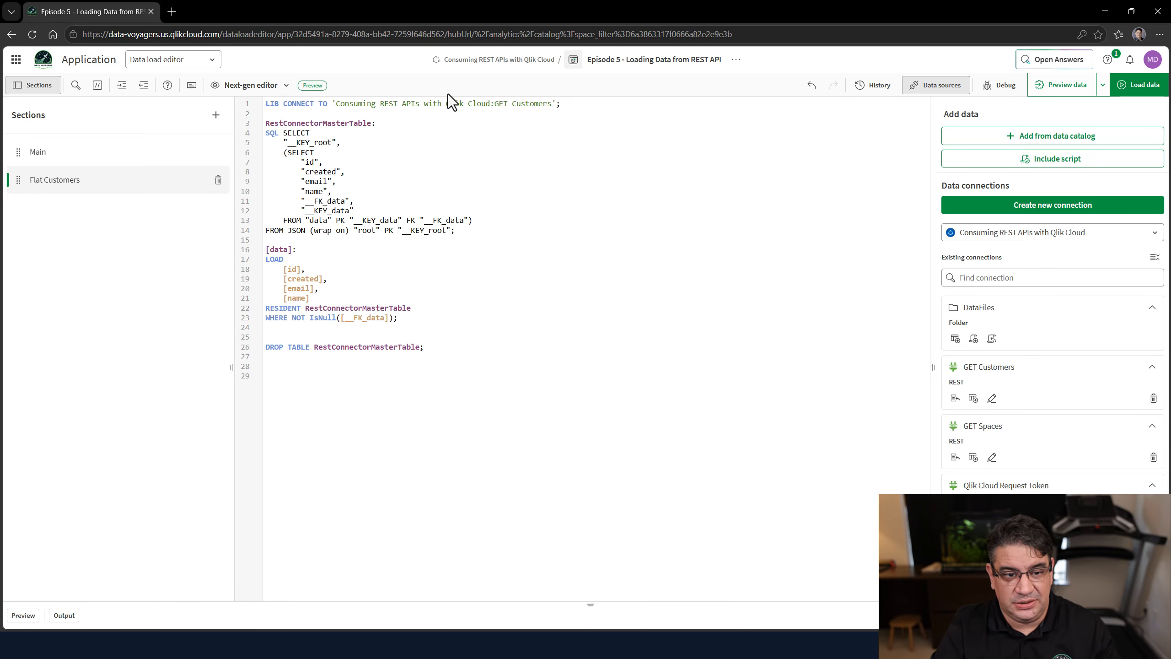
left_click_drag(588, 106, 256, 110)
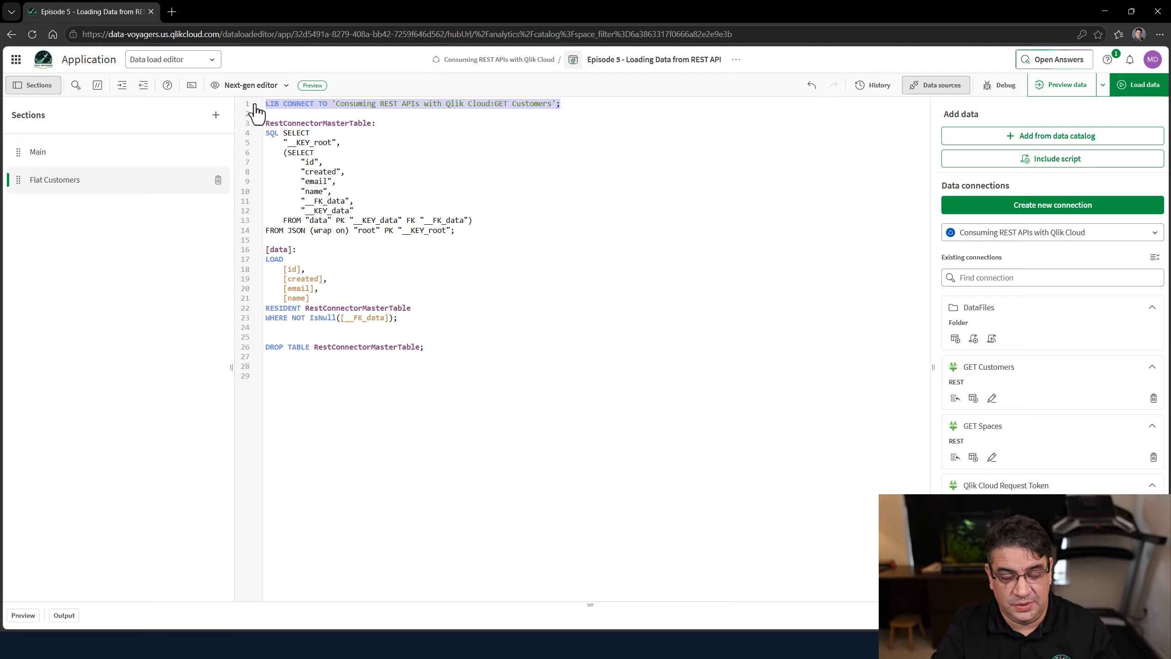
left_click(405, 216)
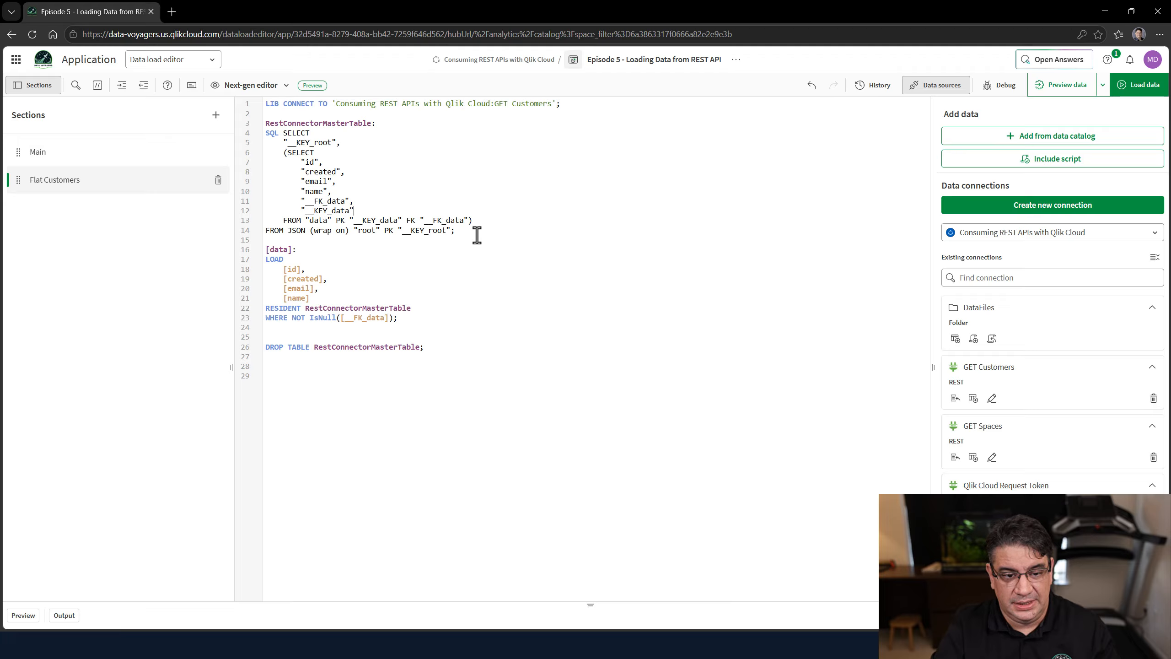
left_click_drag(475, 232, 264, 136)
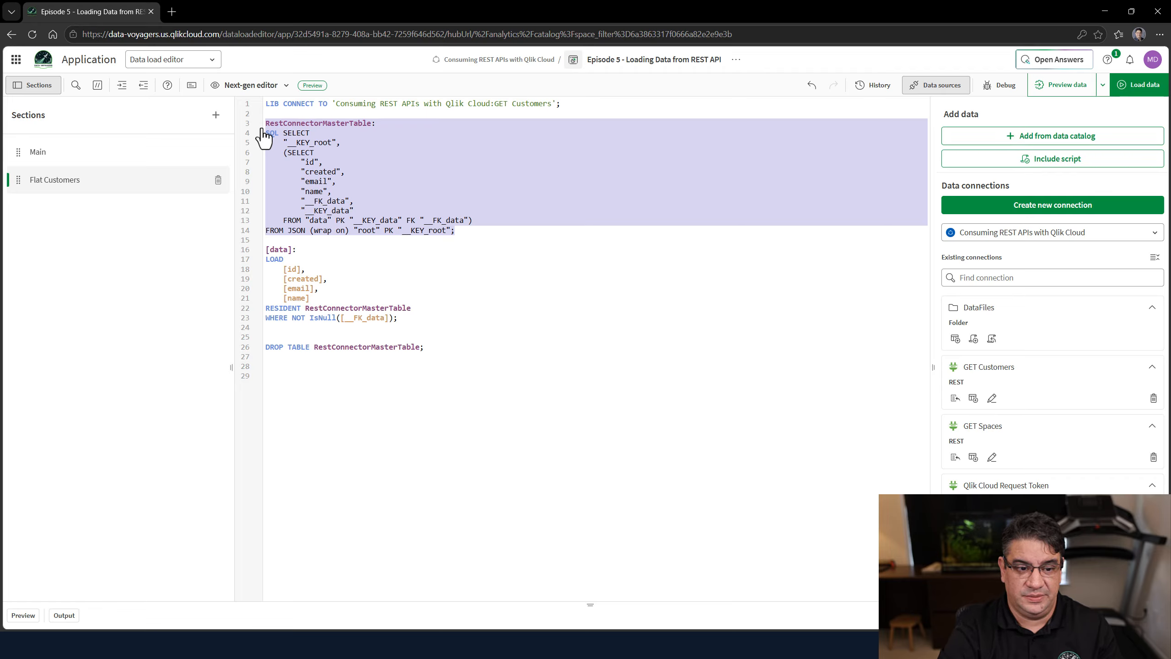
left_click(350, 166)
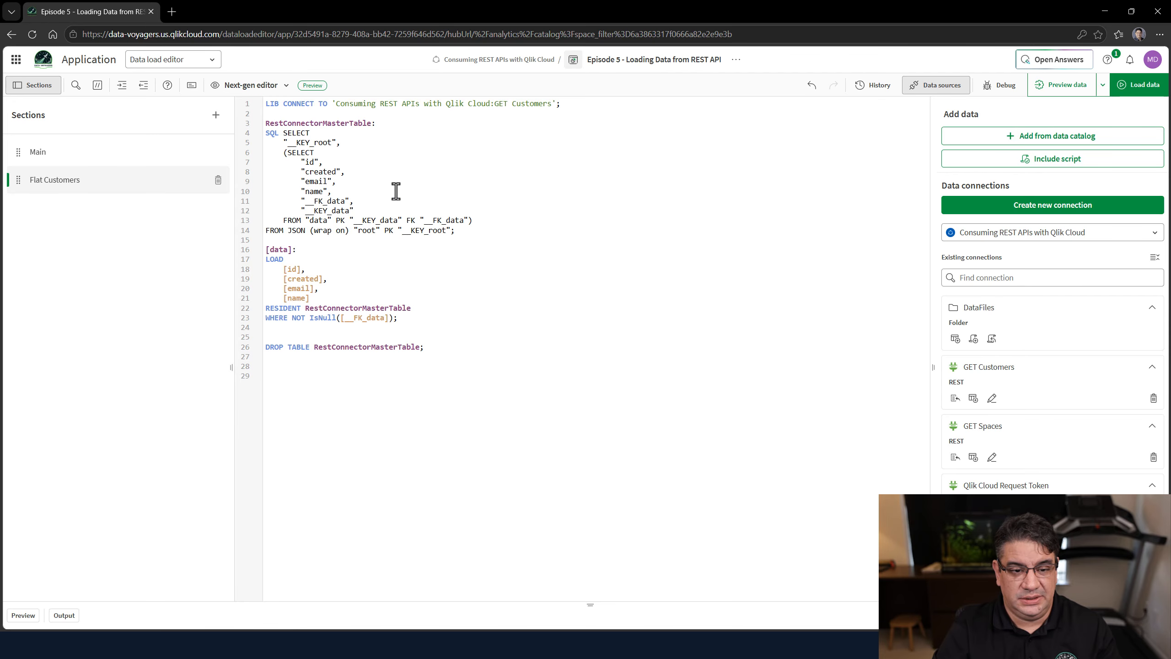
left_click_drag(456, 230, 243, 126)
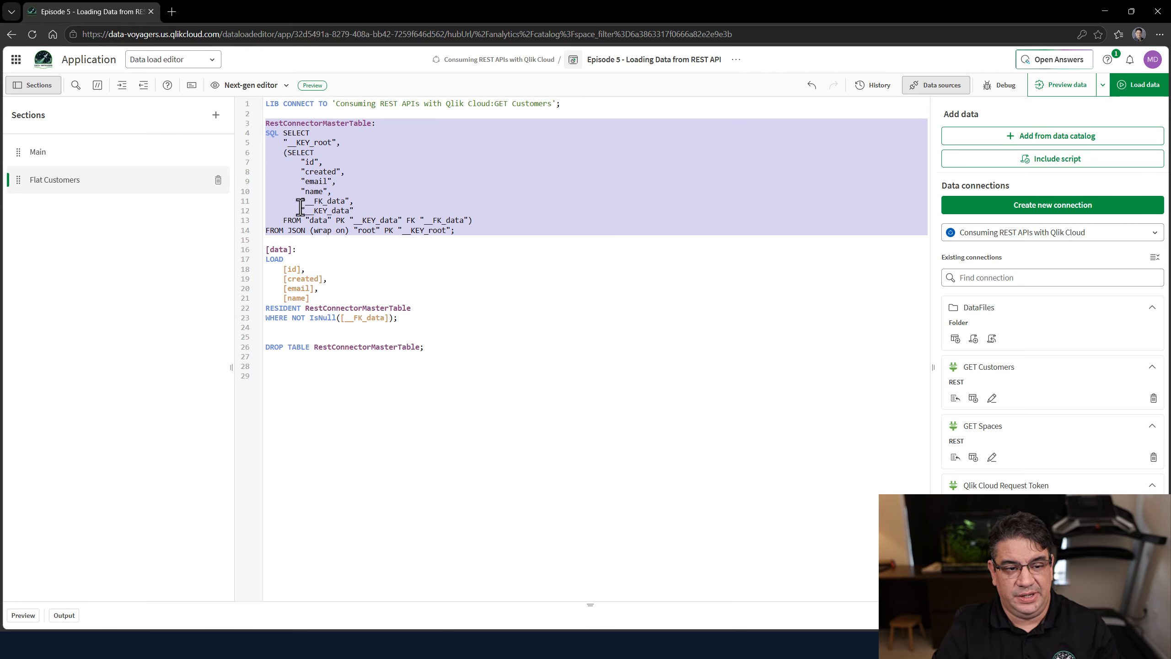
left_click(331, 115)
double_click(329, 122)
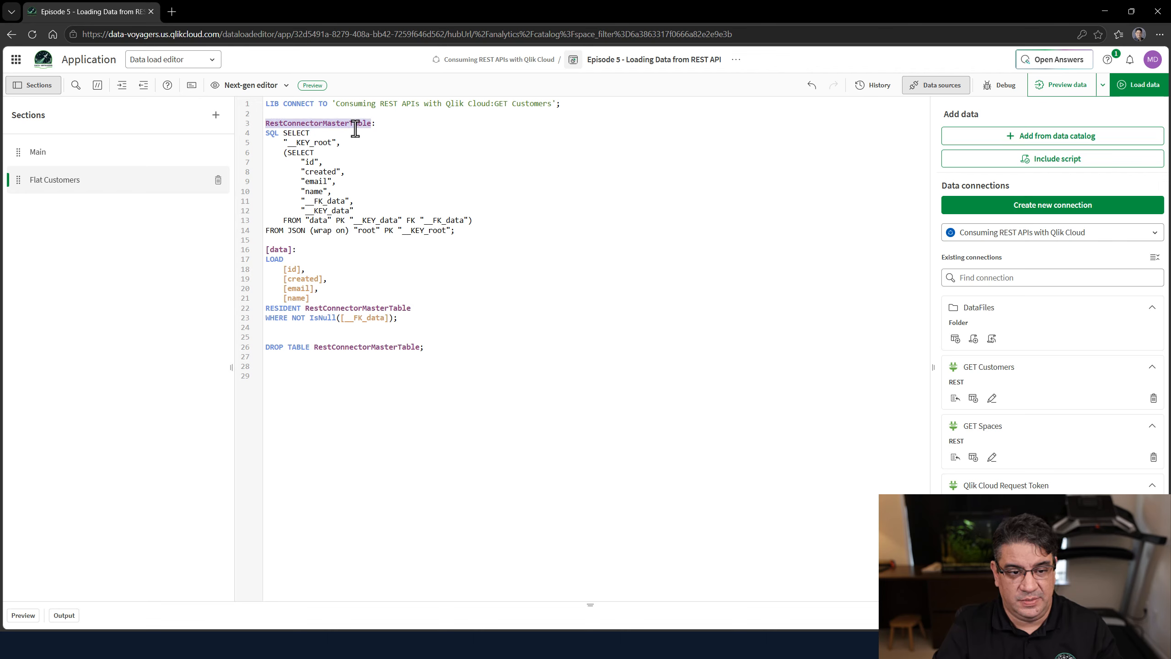
double_click(276, 308)
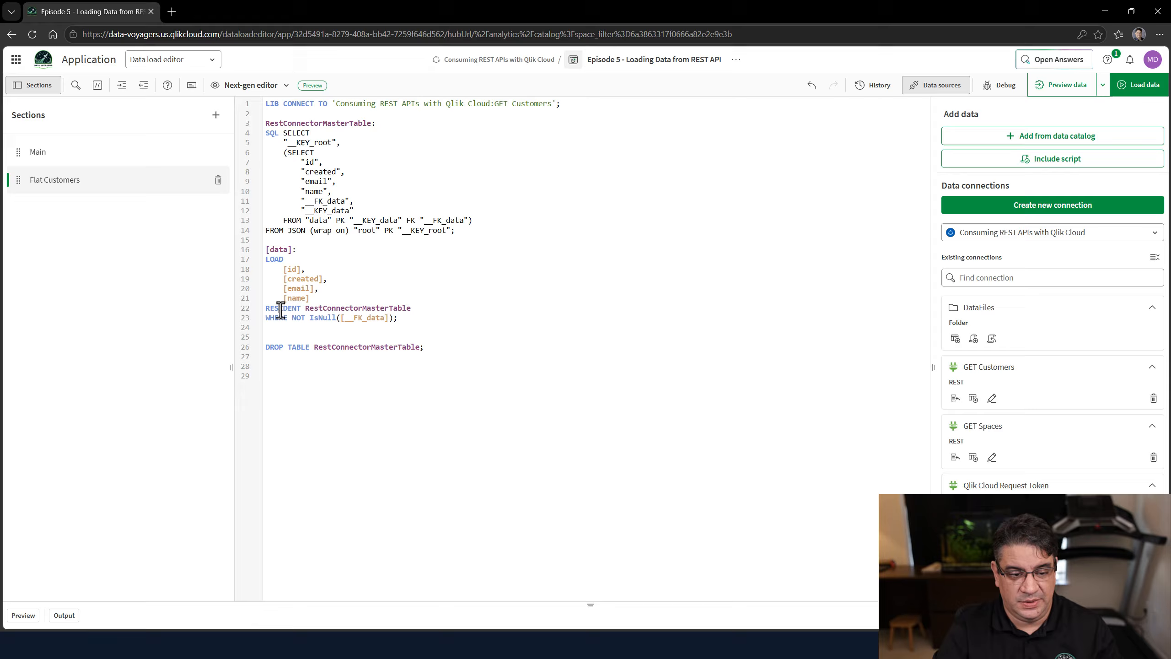
double_click(337, 308)
left_click(304, 116)
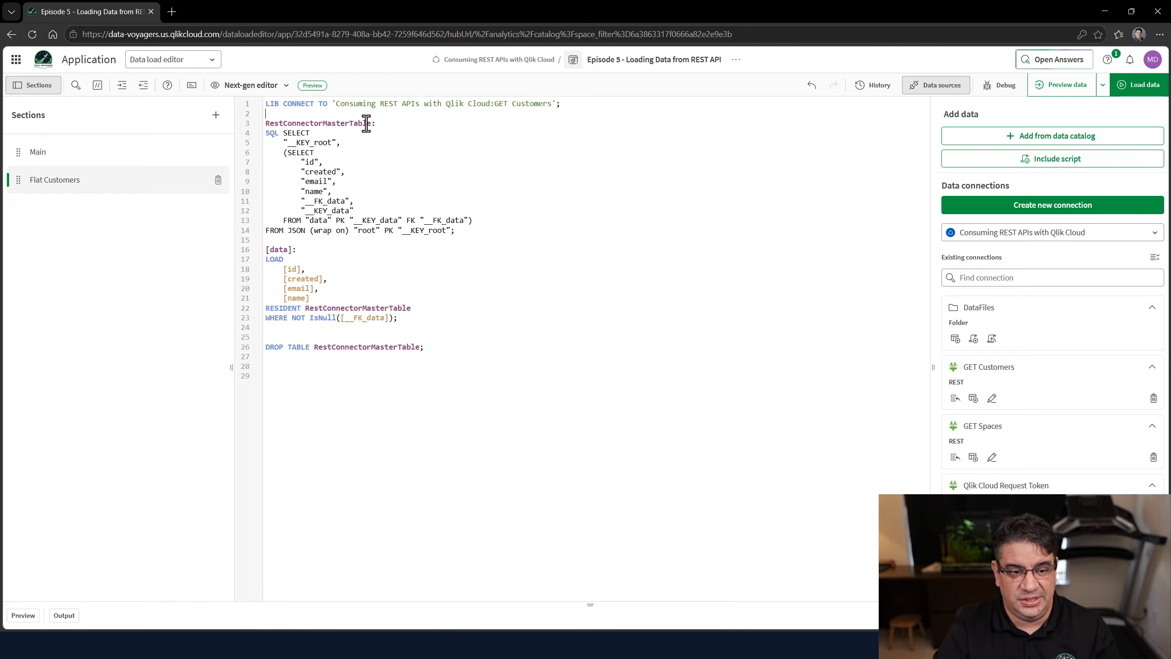
Rename the master table to RestConnectorMasterTableTEST in its label, the RESIDENT clause and the DROP TABLE statement.
left_click(373, 123)
type("TESTE")
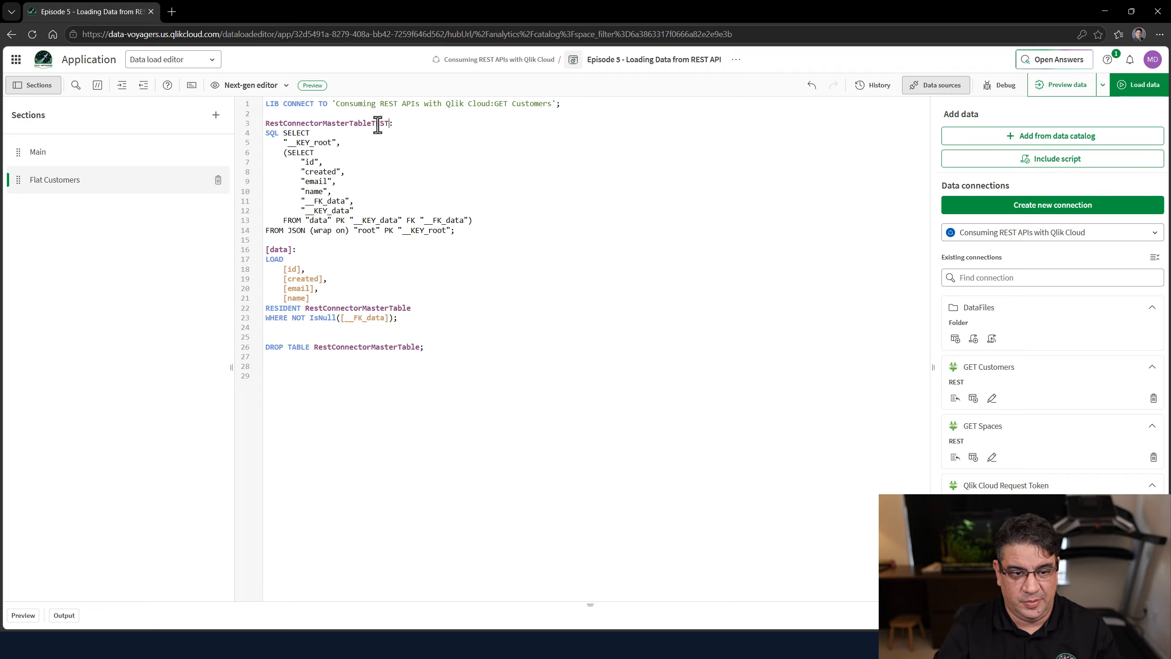
double_click(377, 124)
key("ctrl+c")
double_click(360, 308)
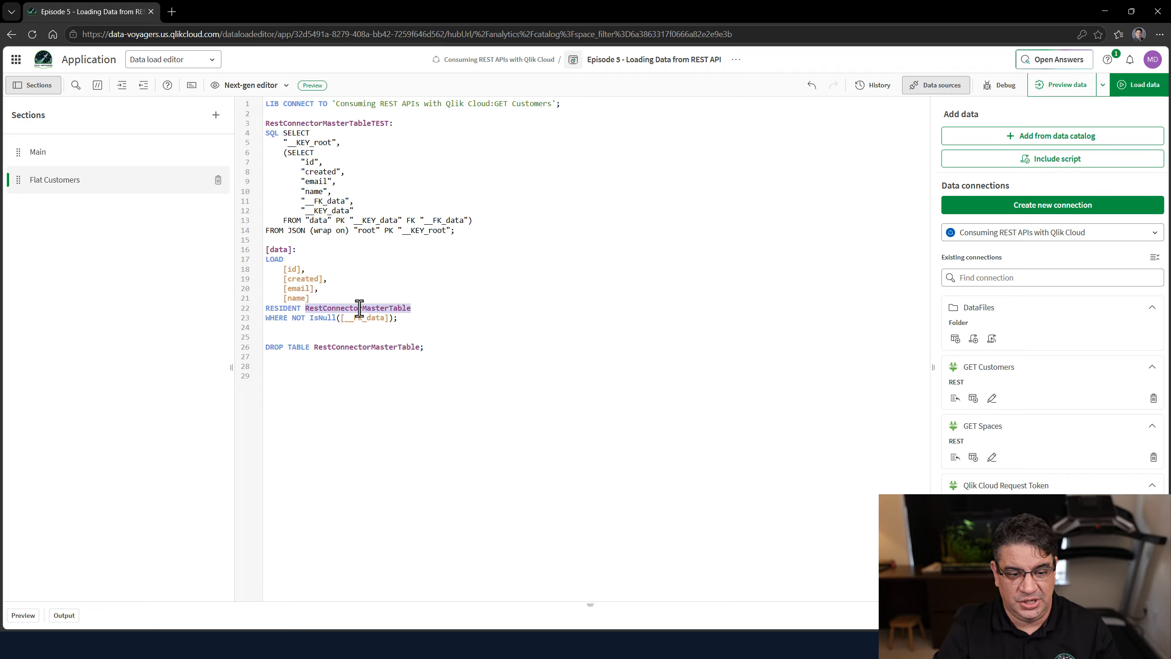
key("ctrl+v")
double_click(364, 346)
key("ctrl+v")
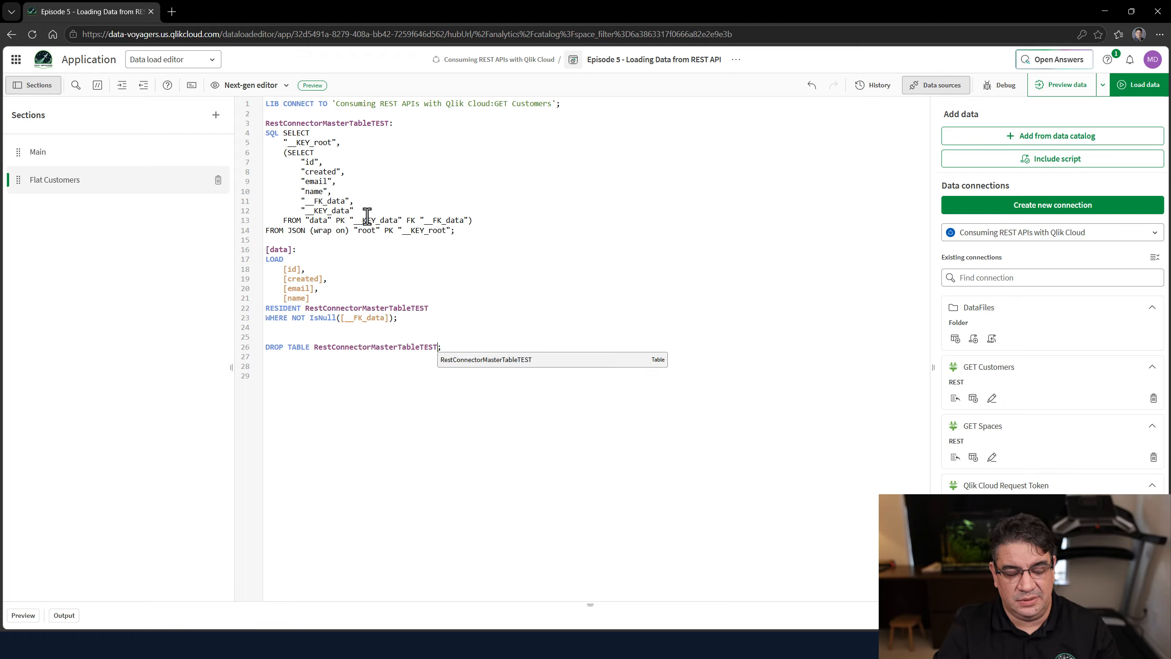
left_click(367, 212)
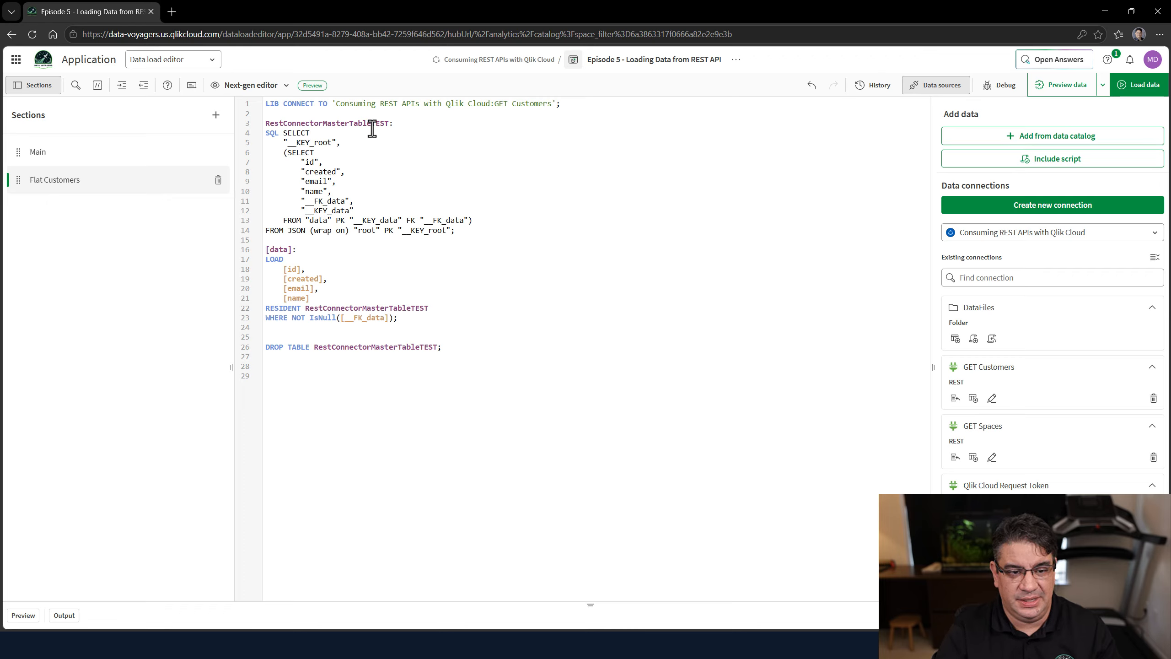
Rename the [data] table label above the LOAD statement to Customers.
left_click_drag(371, 124, 267, 124)
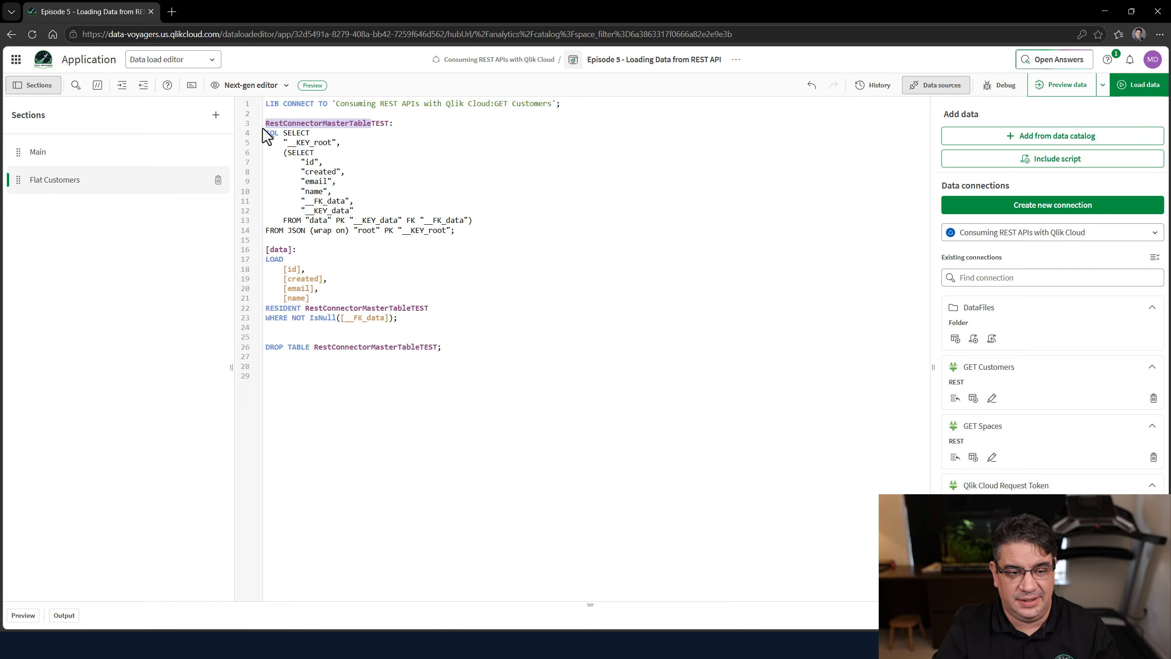
left_click(292, 251)
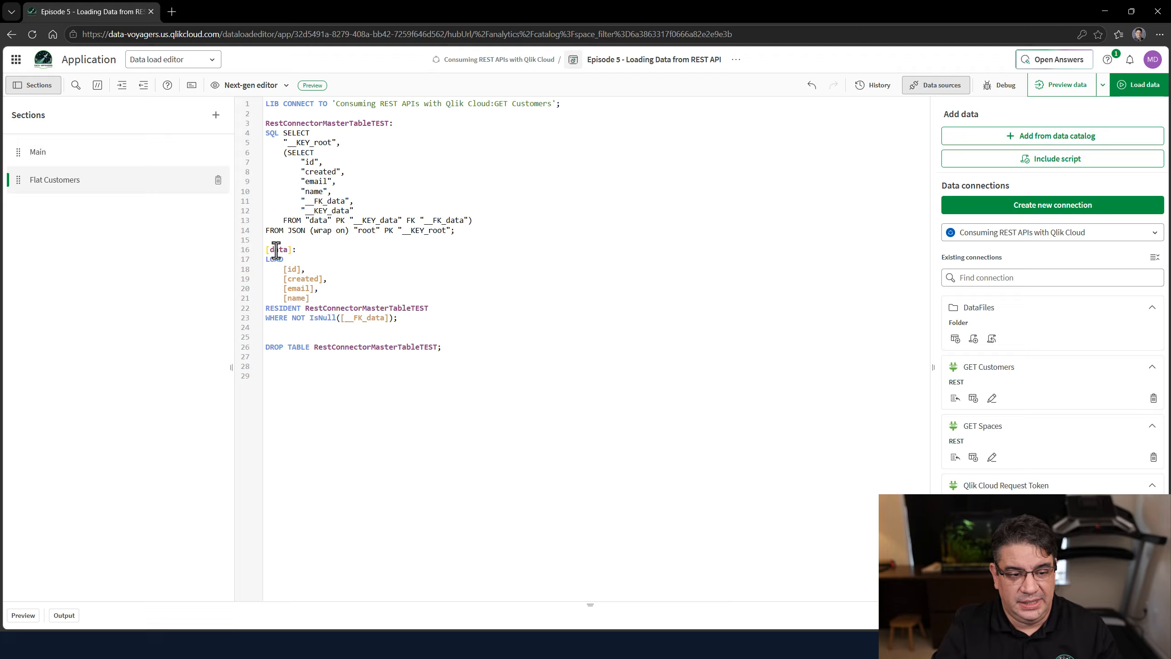
double_click(282, 252)
type("Customers")
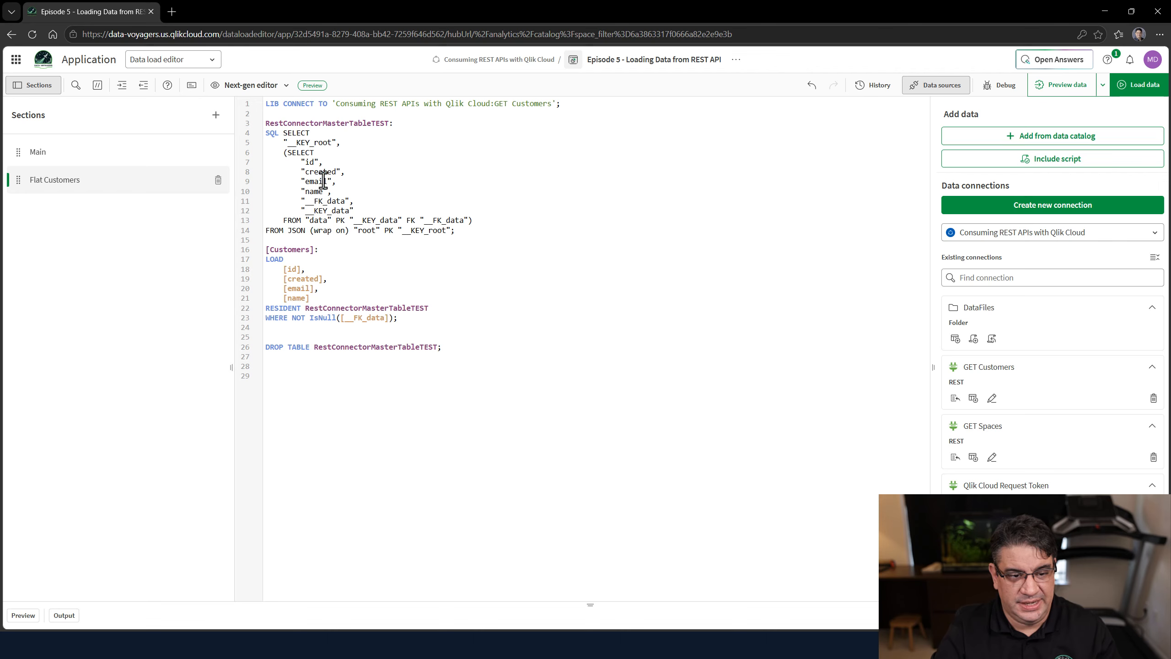
Examine the selected fields, the Customers resident load with its WHERE NOT IsNull([__FK_data]) filter, and the master table's DROP statement.
mouse_move(309, 171)
left_mouse_down()
mouse_move(323, 172)
mouse_move(317, 181)
left_mouse_up()
left_click(307, 190)
left_click(297, 290)
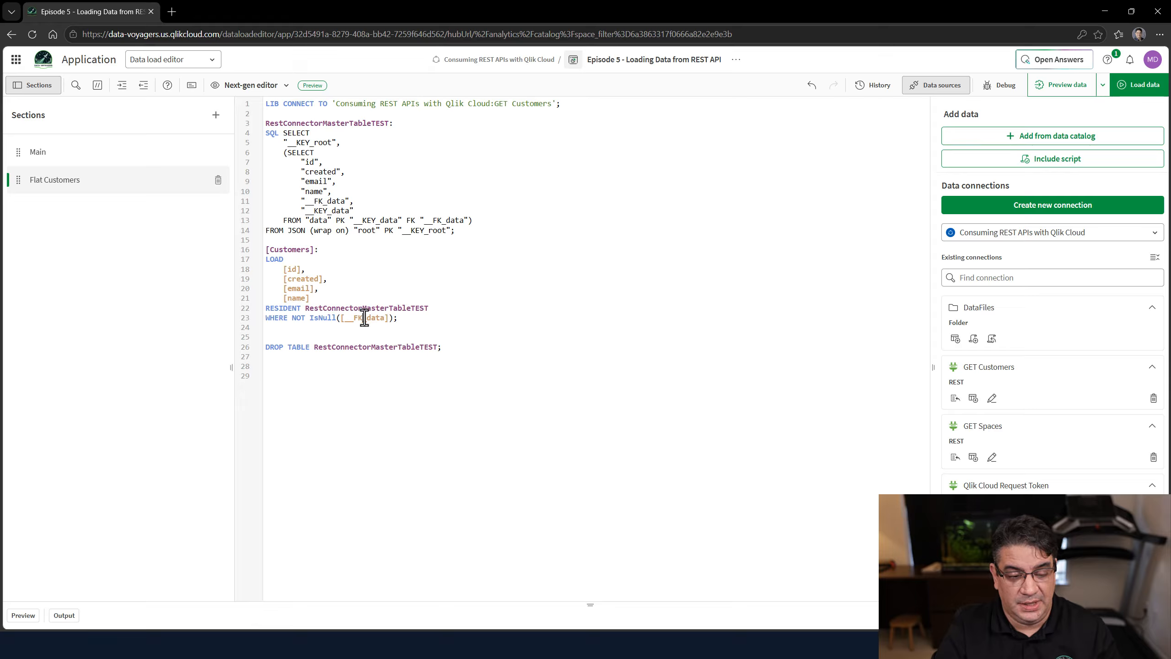
left_click_drag(266, 318, 384, 320)
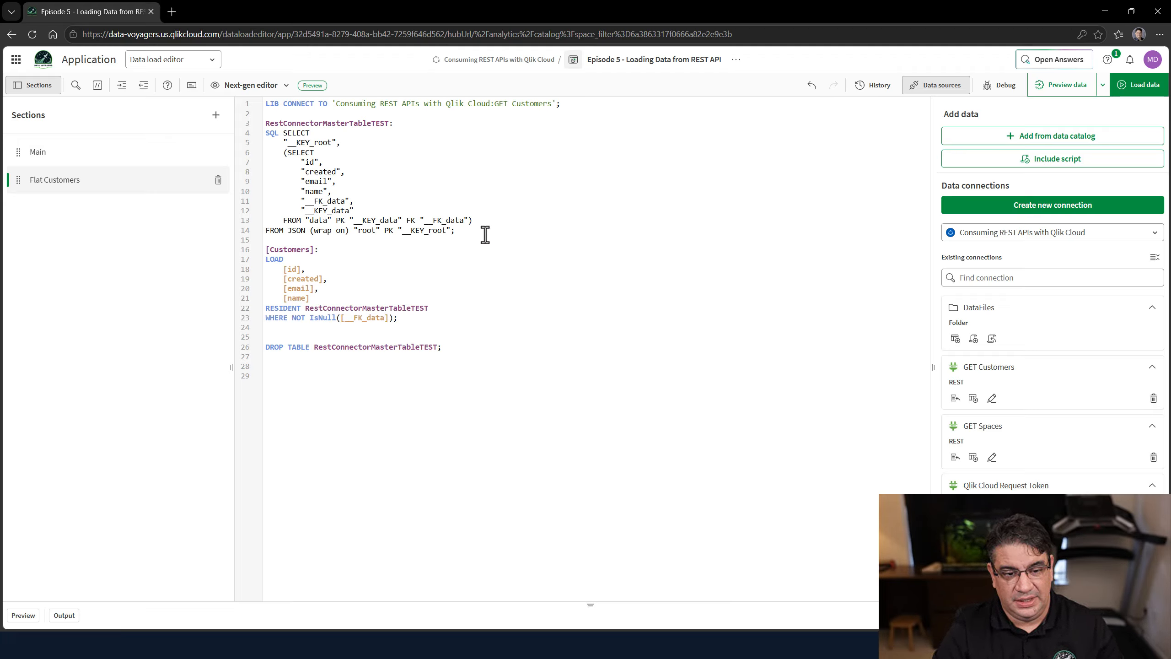
left_click_drag(484, 233, 274, 134)
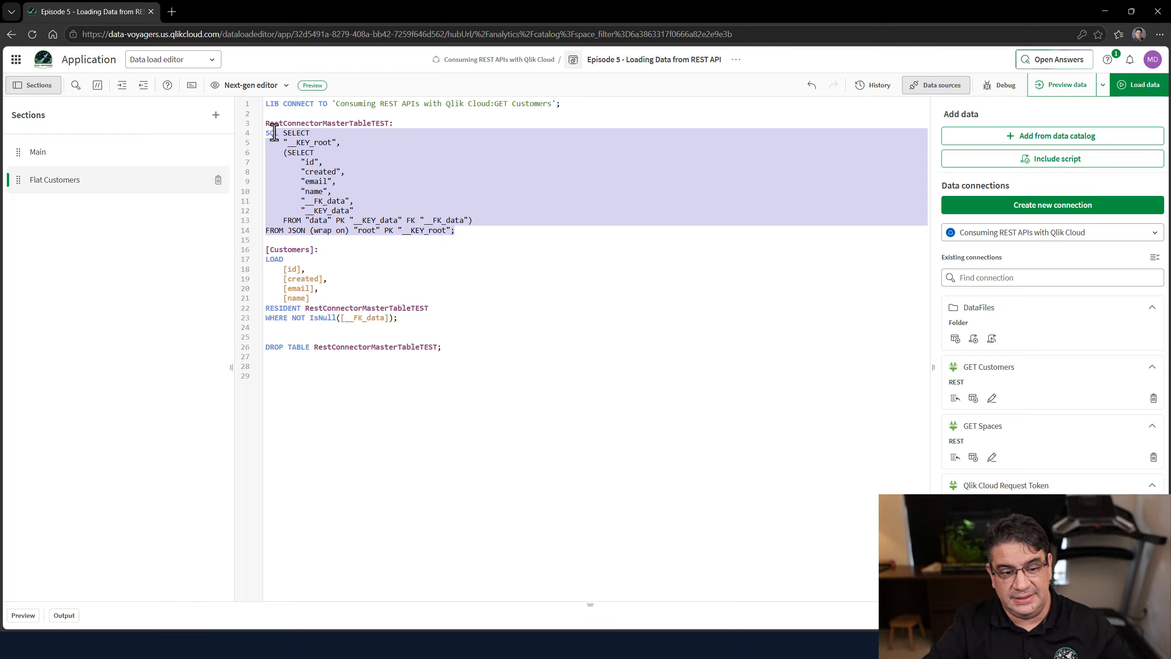
left_click(362, 318)
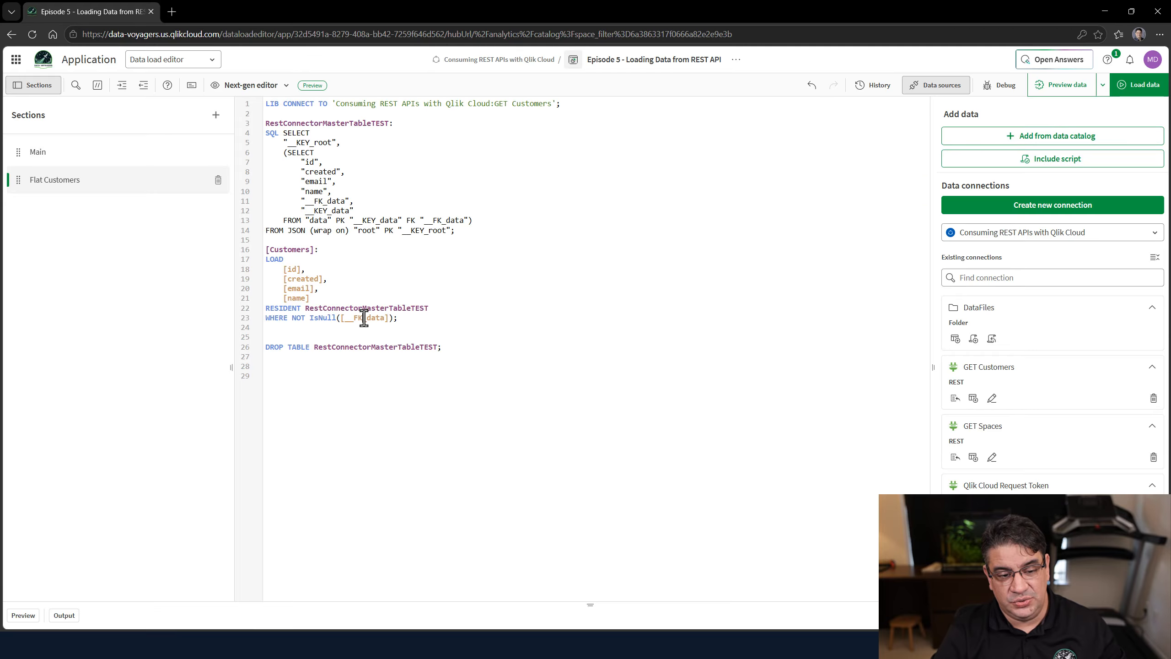
left_click_drag(402, 318, 233, 312)
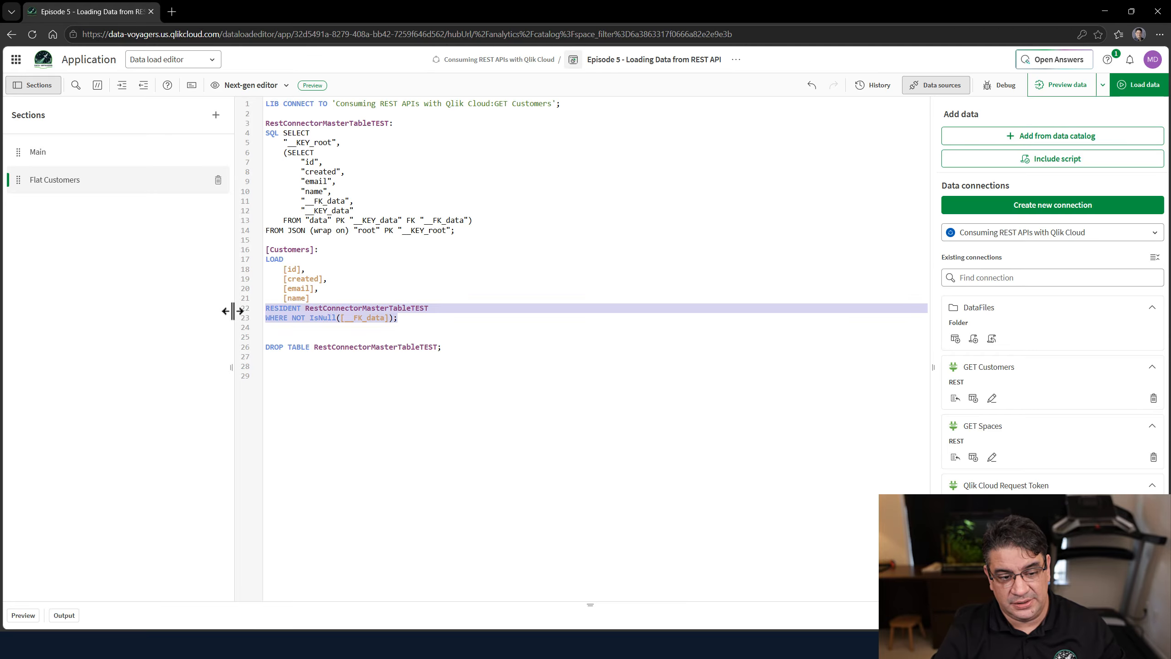
left_click(316, 315)
left_click_drag(400, 318, 236, 319)
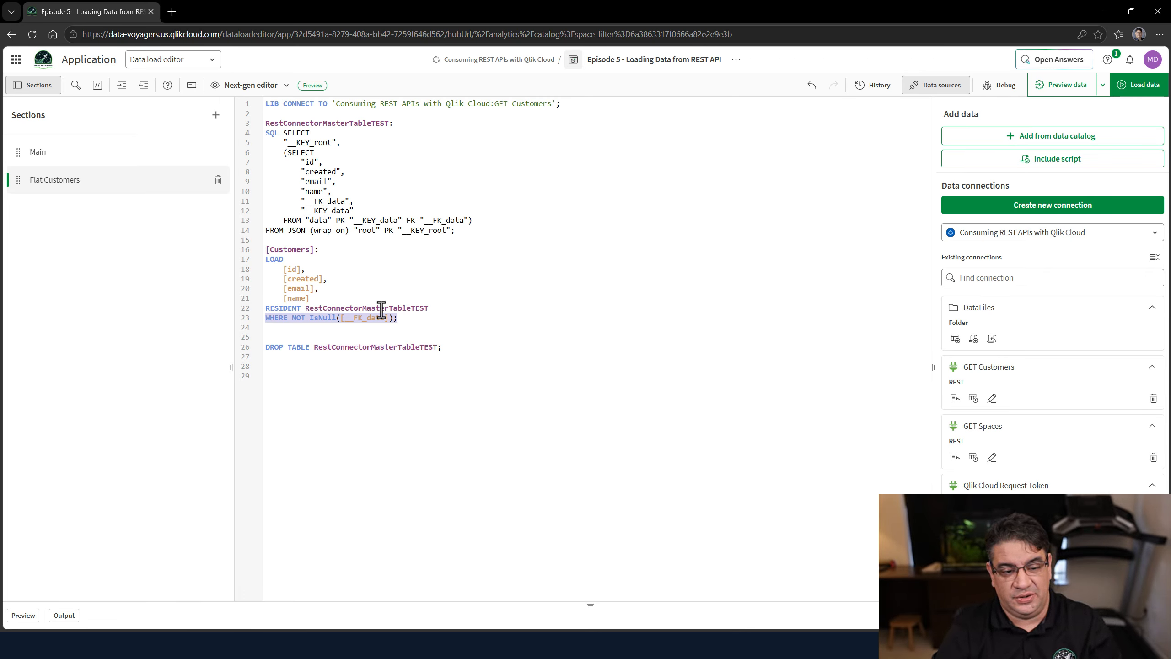
double_click(356, 319)
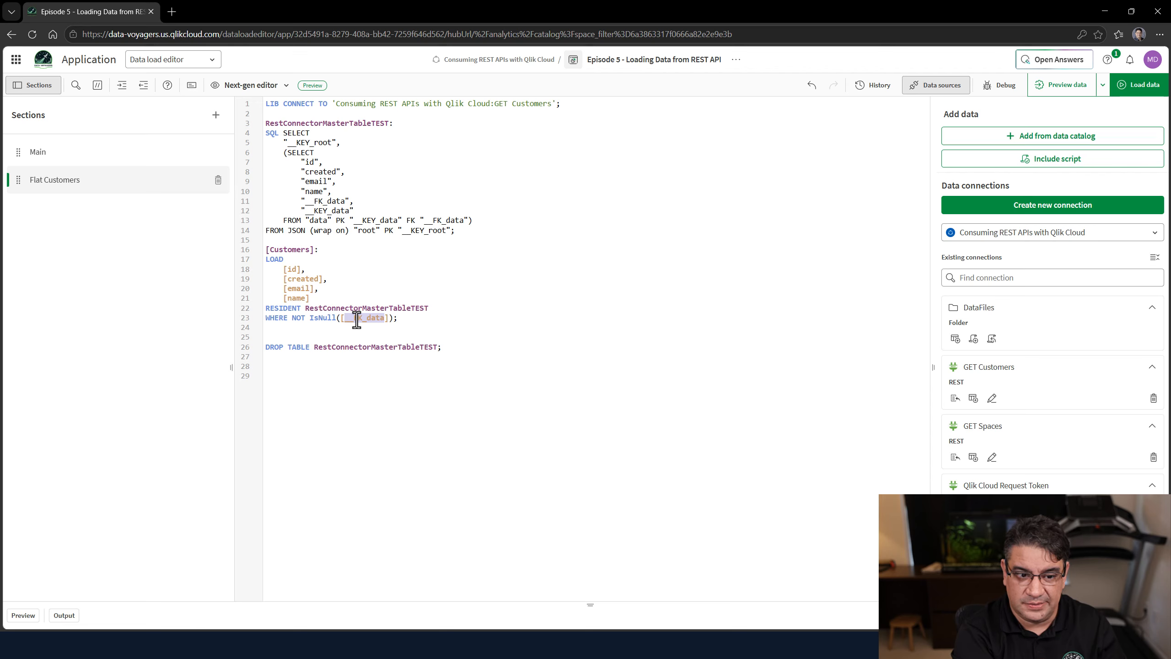
double_click(364, 348)
double_click(307, 123)
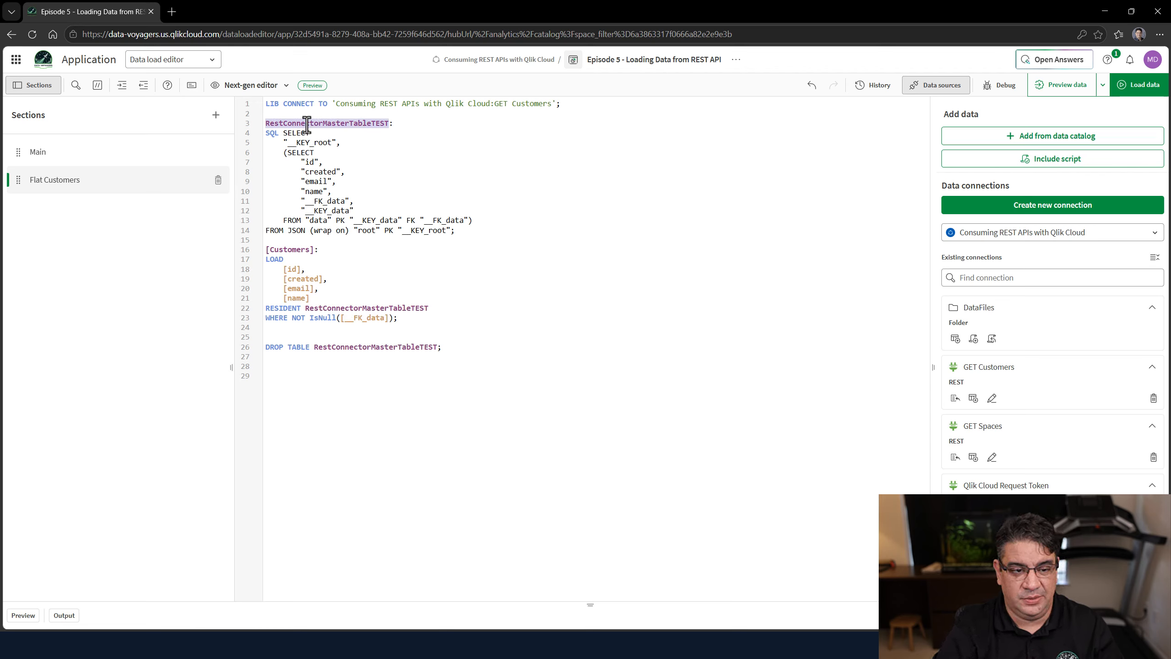
left_click_drag(437, 319, 255, 252)
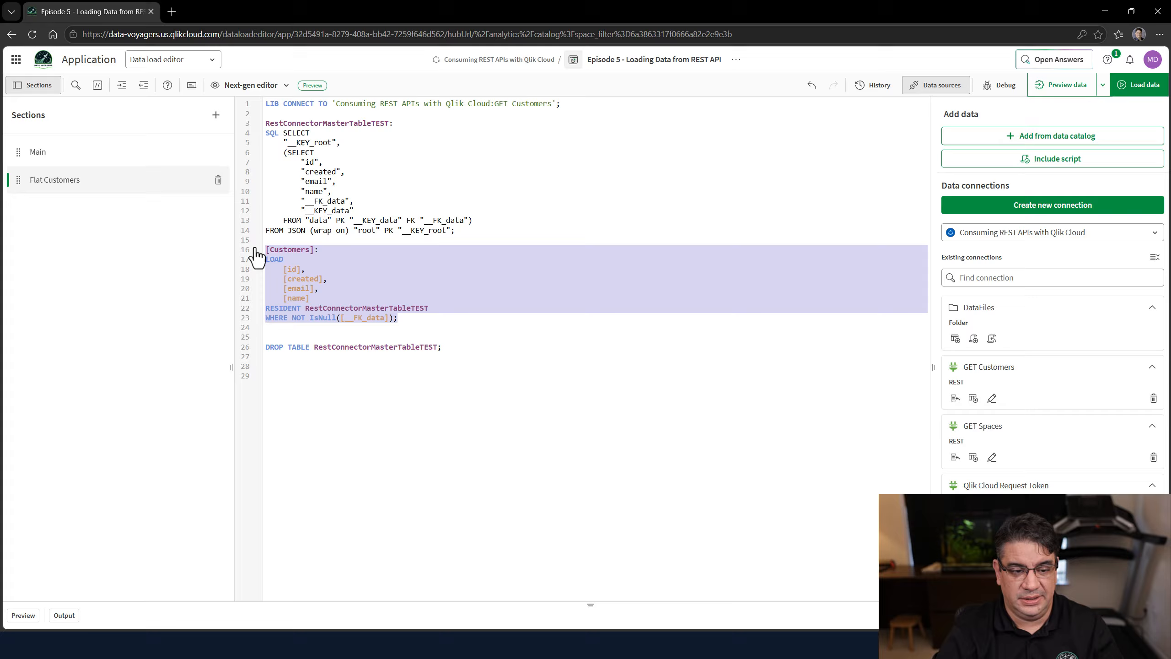
left_click(385, 181)
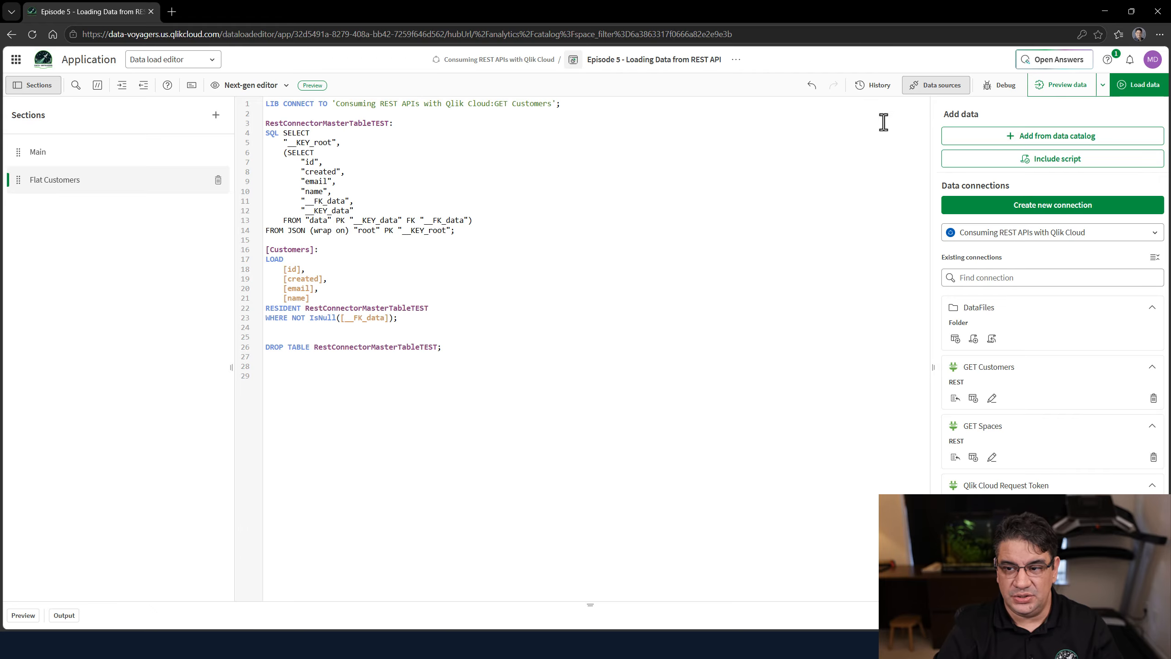
Run the data load for the script and return to editing once it completes.
left_click(1145, 88)
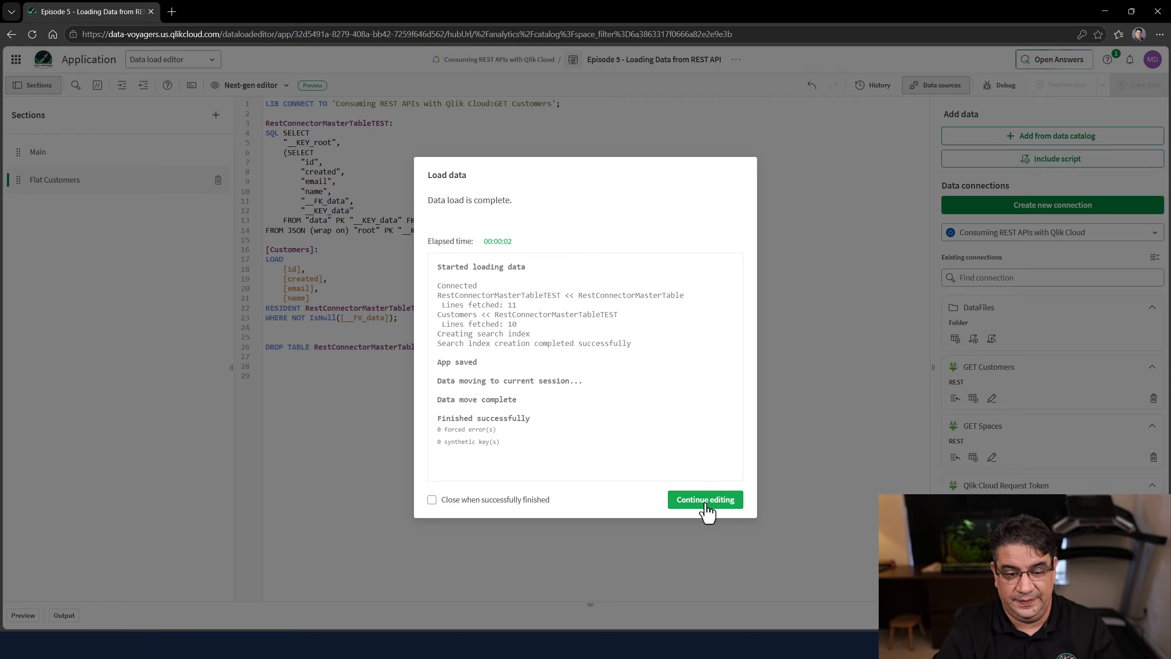
left_click(706, 506)
Open the data model viewer in a new browser tab and preview the Customers table's fields and rows.
left_click(215, 60)
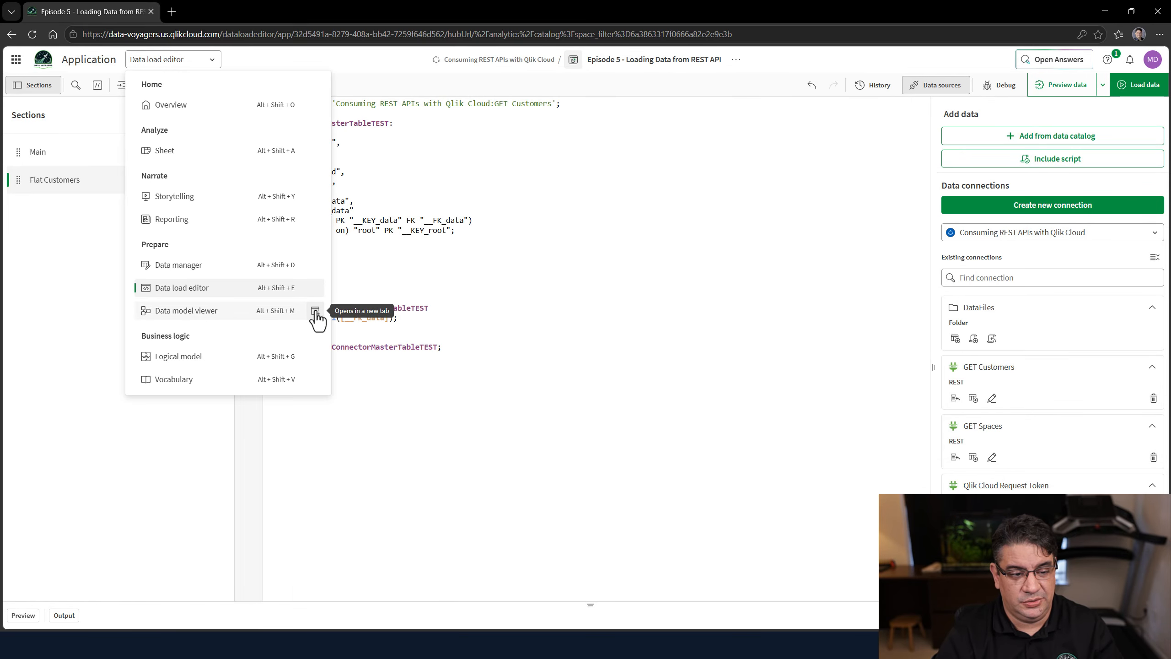
left_click(316, 311)
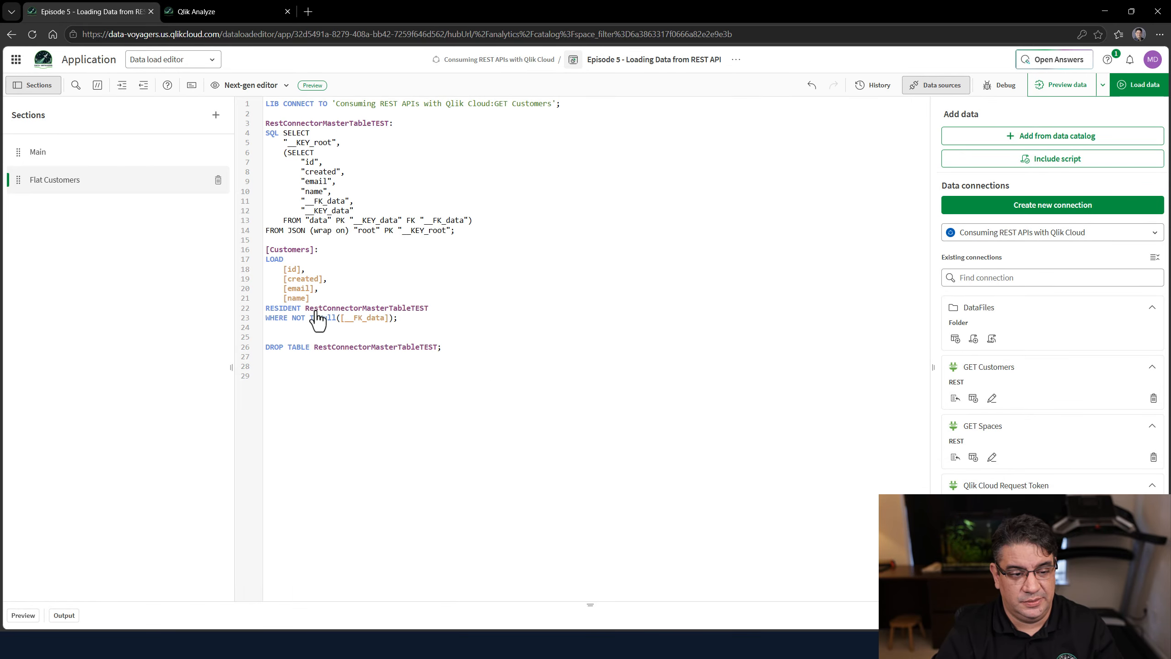
left_click(230, 11)
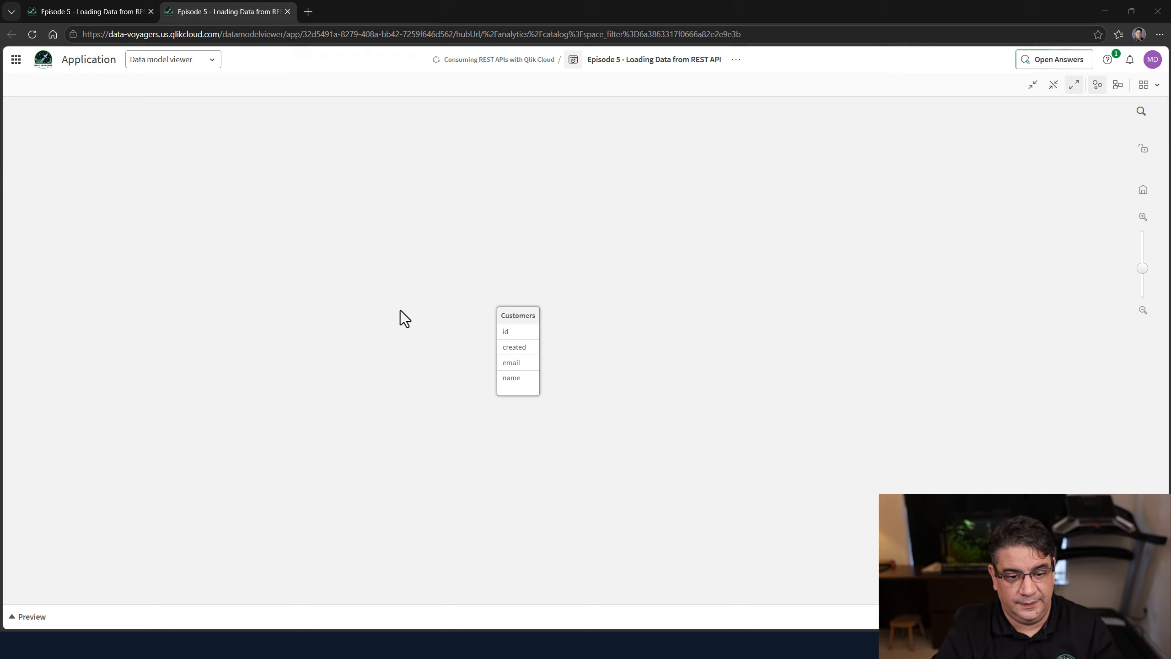
left_click(535, 324)
left_click(437, 618)
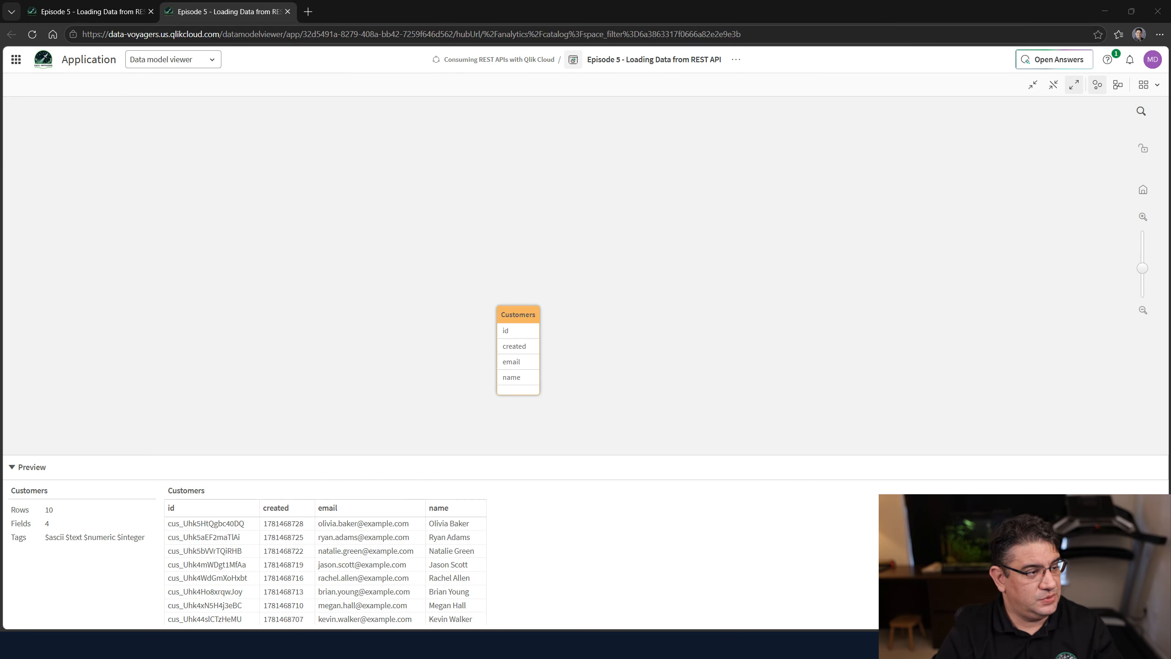
Switch to the Get Customers List request in Postman, enlarge its response area and inspect the first customer's nested address object.
left_click_drag(0, 45, 817, 50)
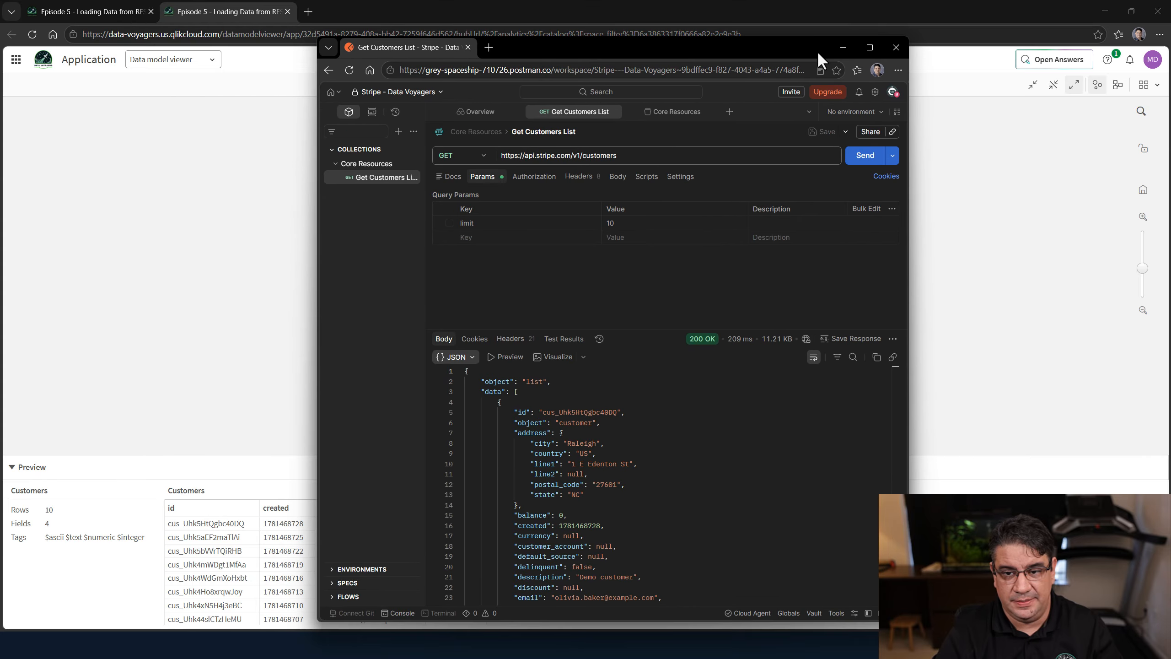
left_click(870, 46)
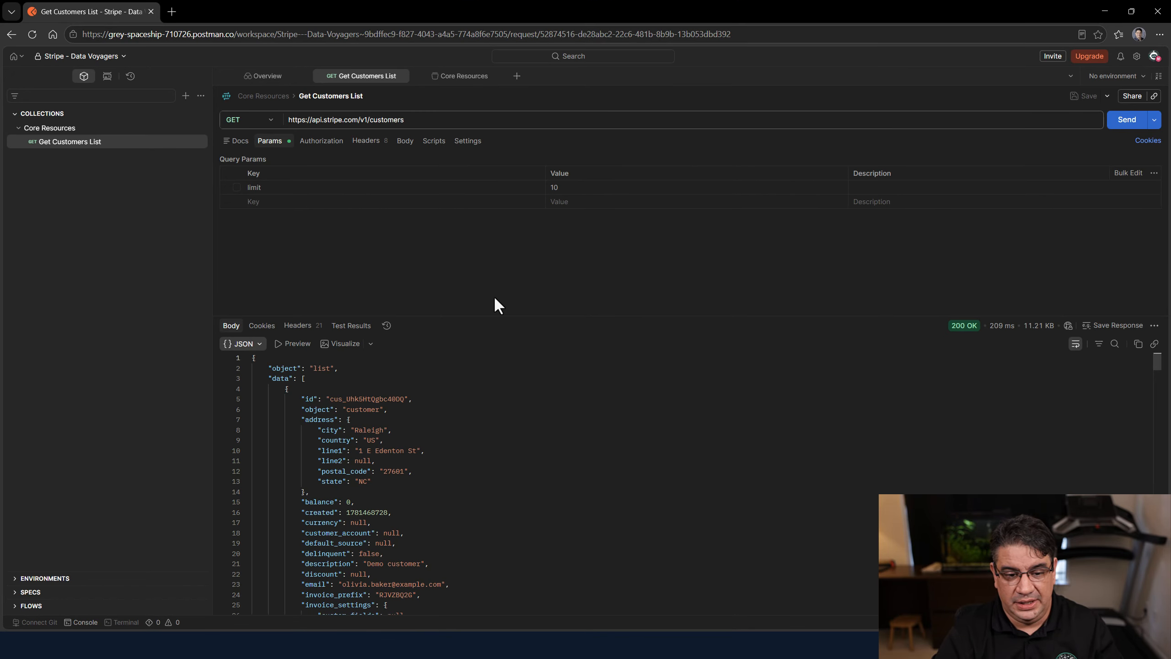
left_click_drag(487, 314, 509, 219)
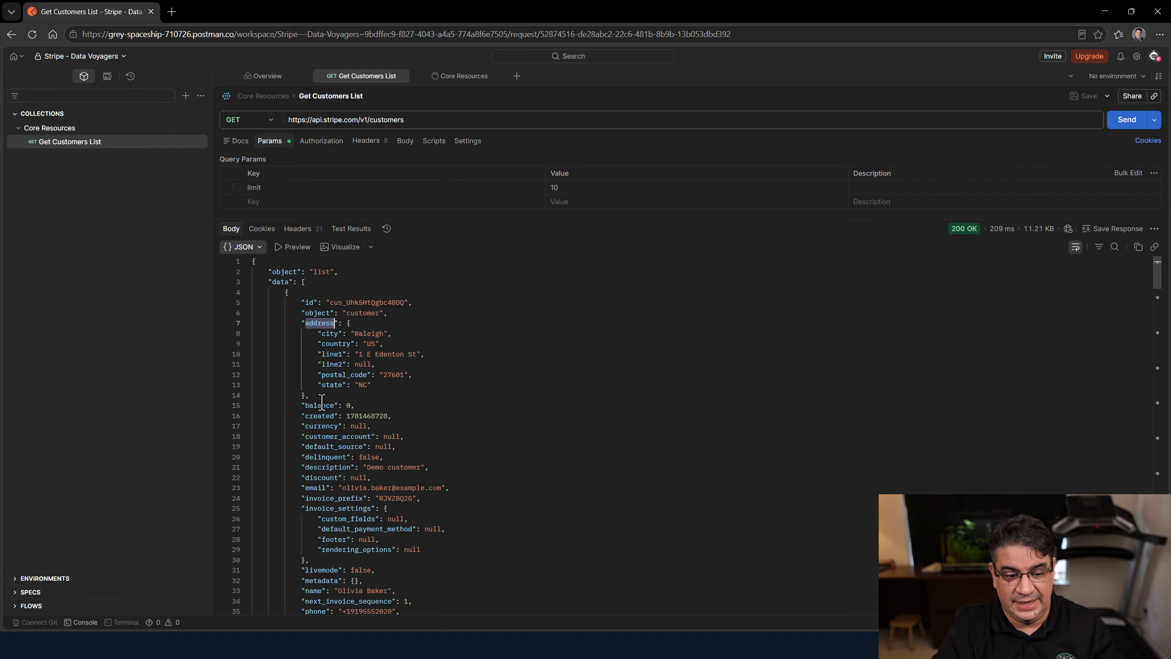
left_click_drag(323, 397, 347, 324)
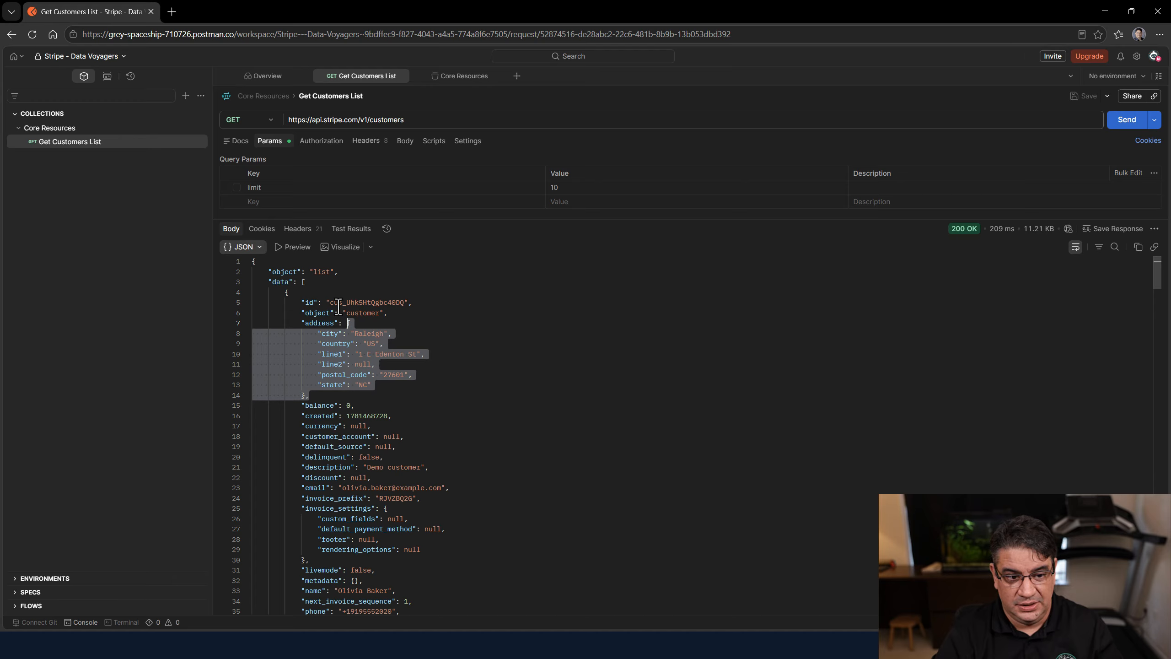
Examine the first customer's flat attributes in the JSON response, such as id, object, balance and created.
left_click(309, 303)
left_click(308, 313)
double_click(309, 303)
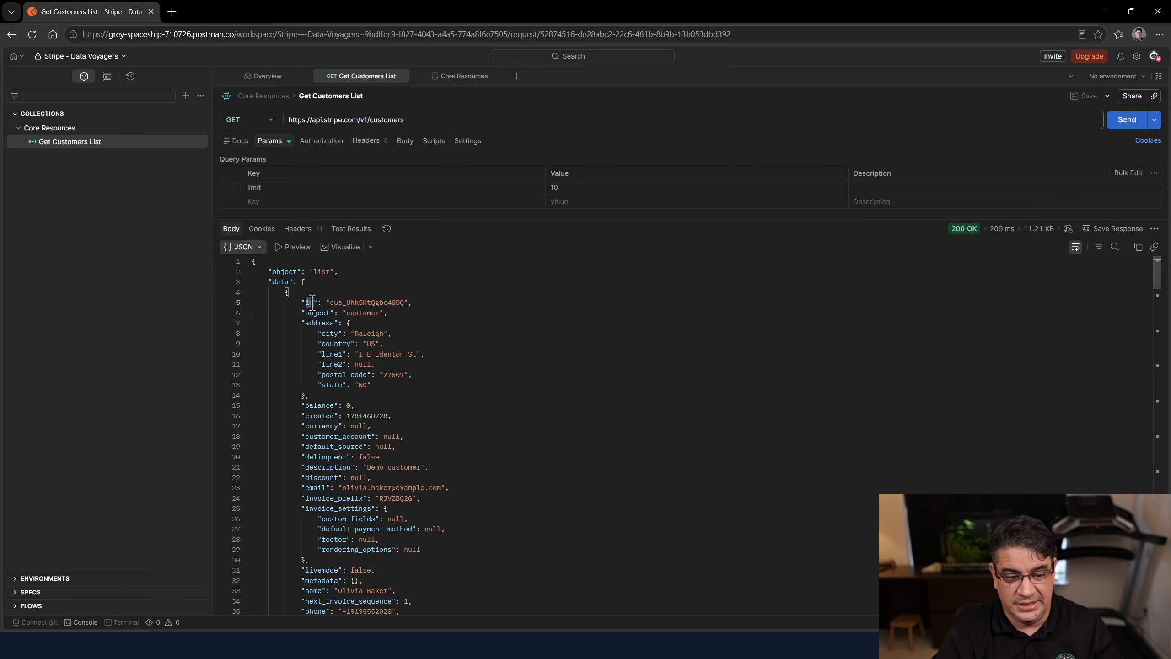
double_click(310, 315)
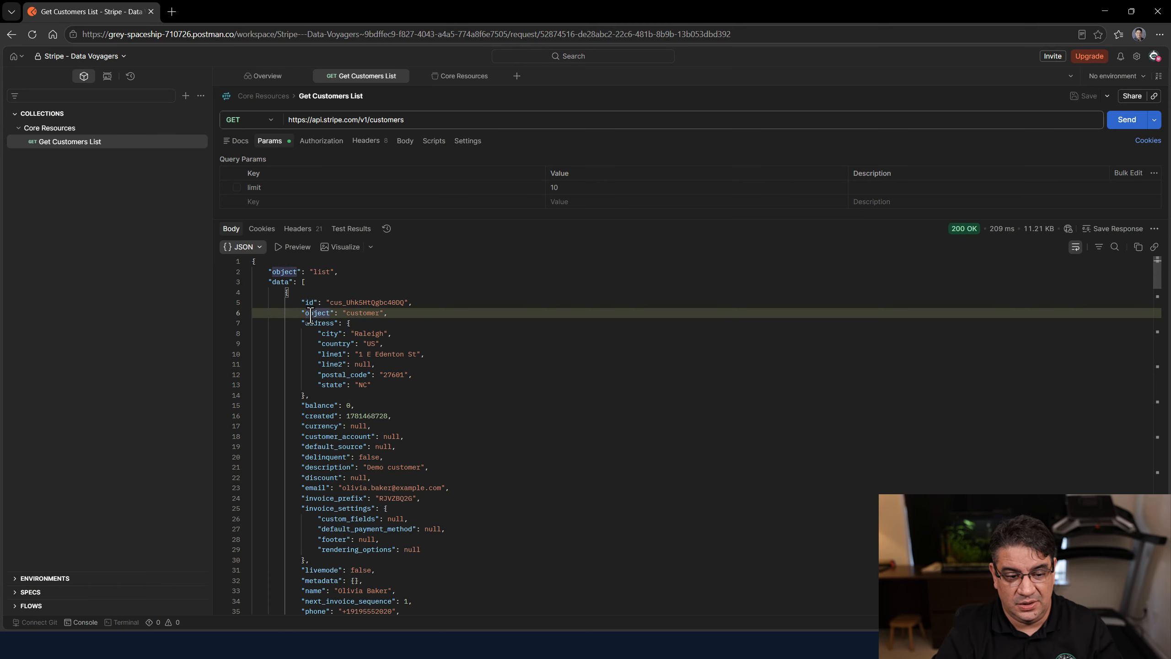
double_click(318, 405)
double_click(317, 417)
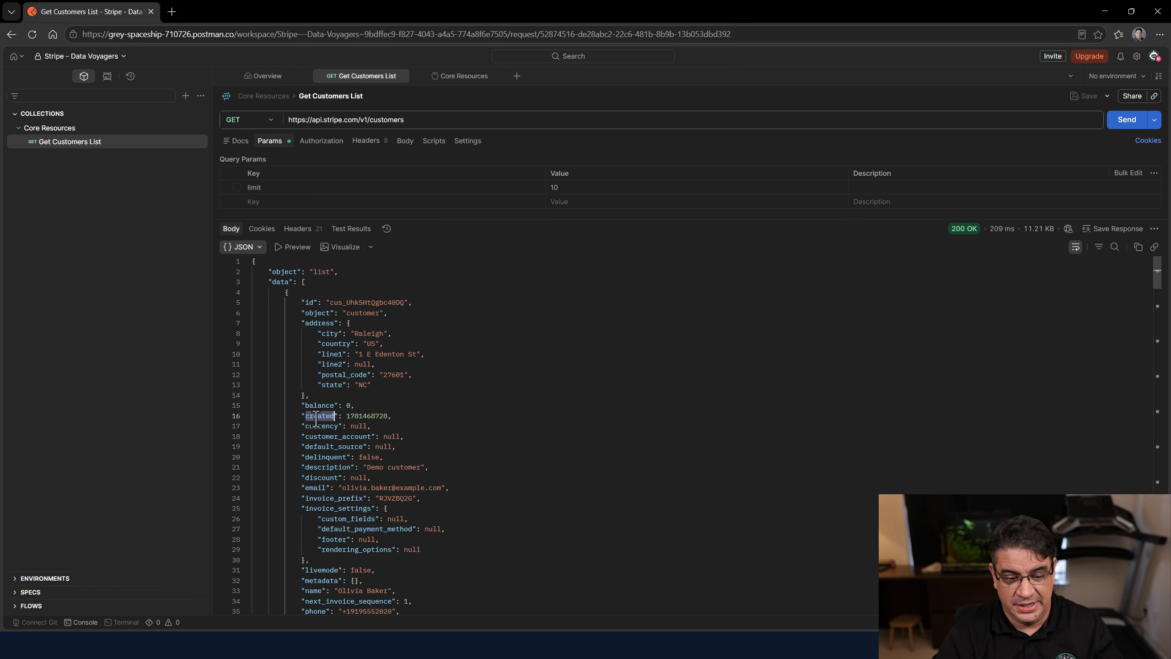
left_click(321, 499)
Inspect the nested address and invoice_settings objects within the first customer record of the JSON response.
scroll(336, 447, "down", 1)
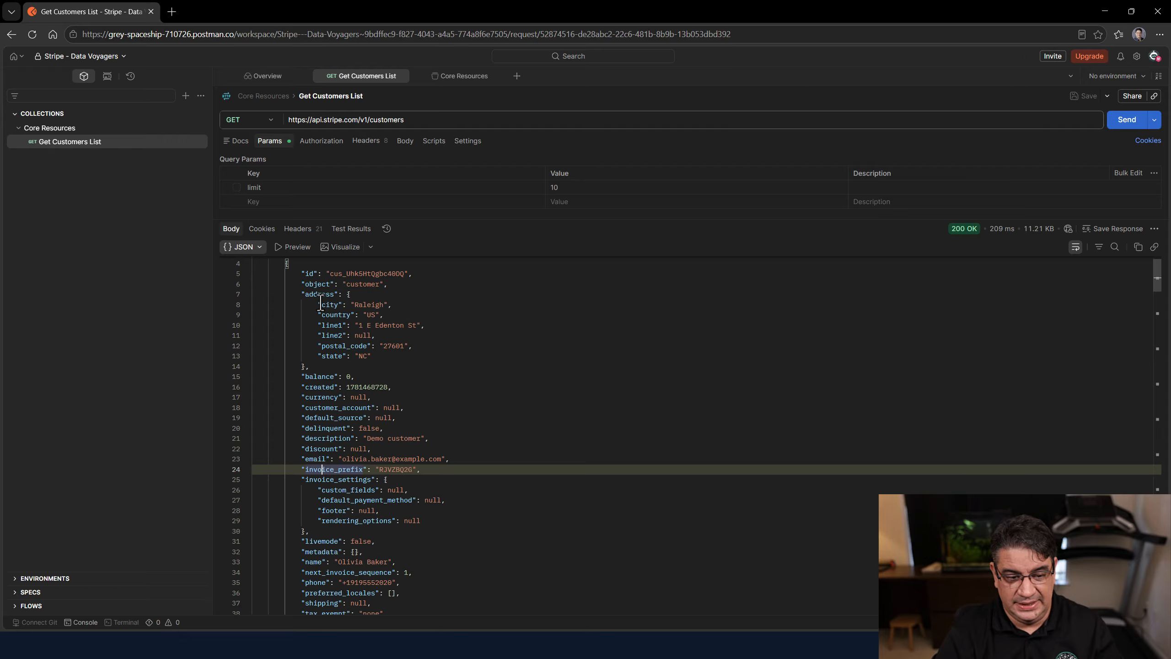
left_click_drag(302, 294, 338, 366)
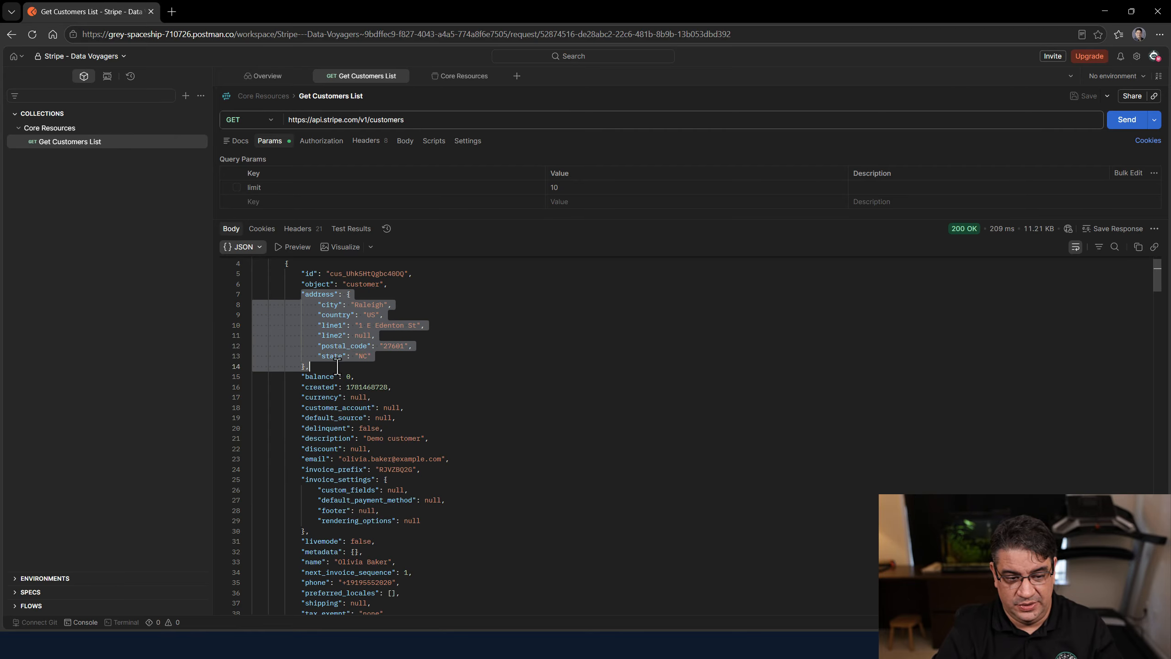
scroll(413, 385, "down", 2)
left_click_drag(301, 423, 328, 471)
left_click(368, 441)
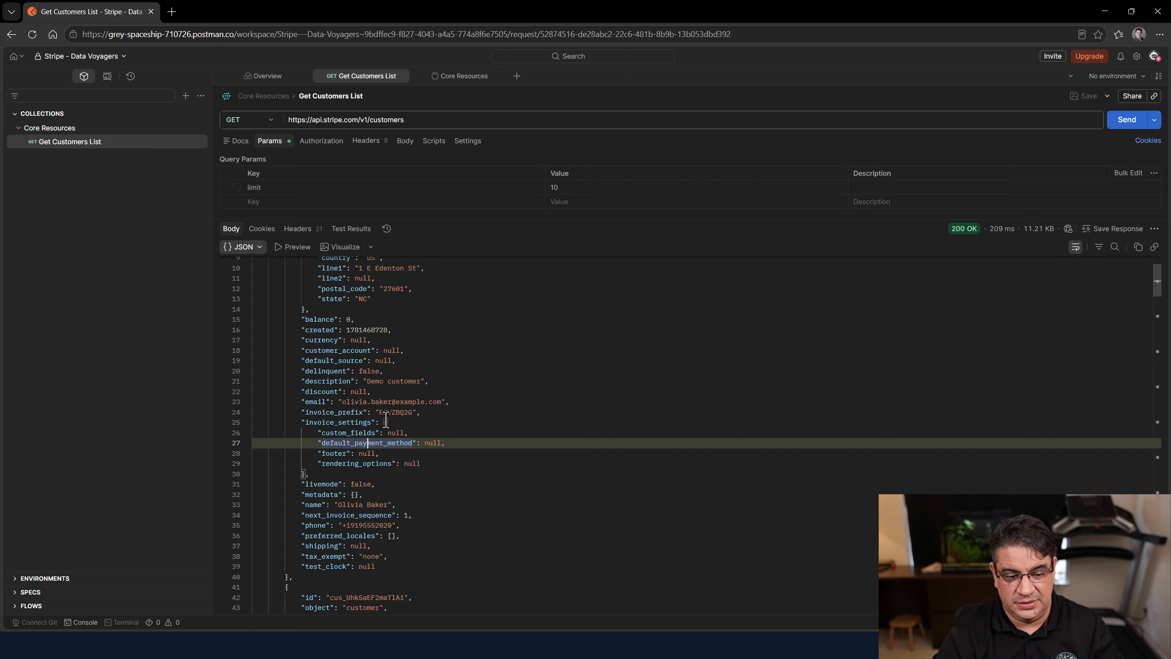
left_click_drag(385, 421, 306, 475)
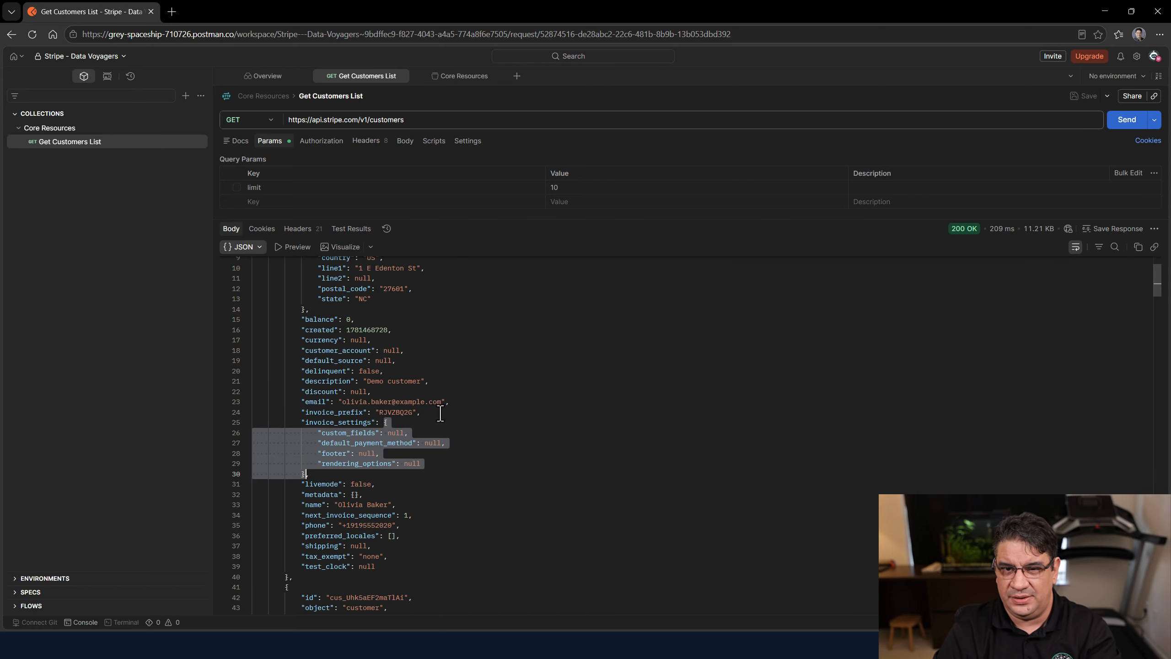
Collapse the first customer object in the data array to see it as one record, and expand it again.
left_click(406, 301)
scroll(403, 311, "up", 3)
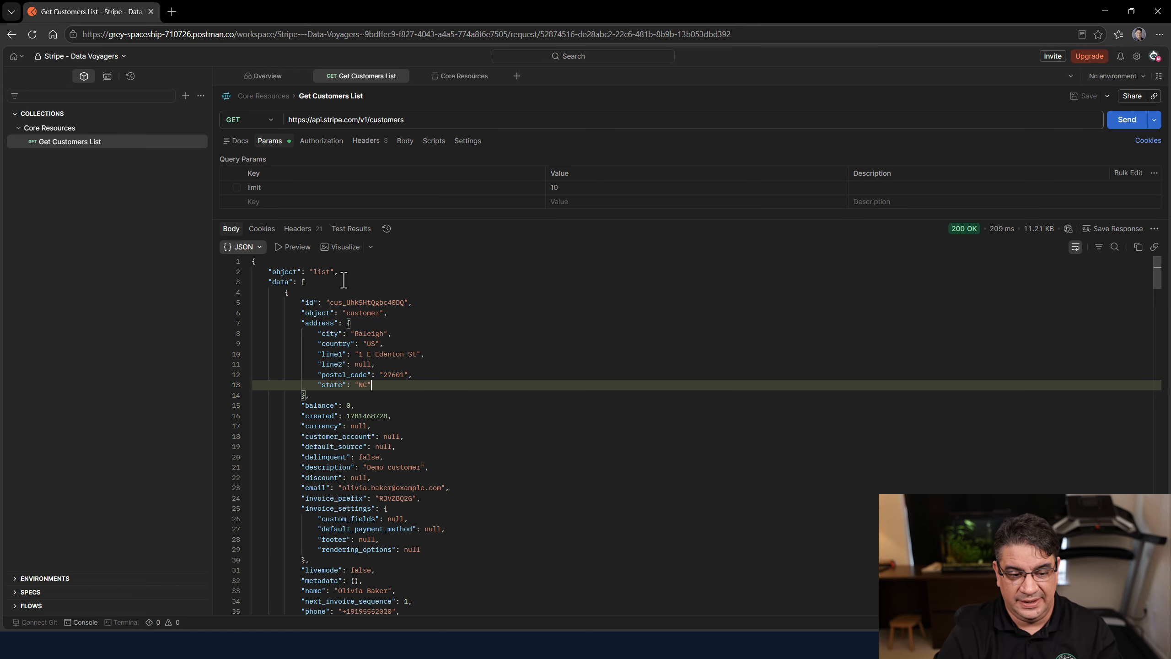
left_click(287, 292)
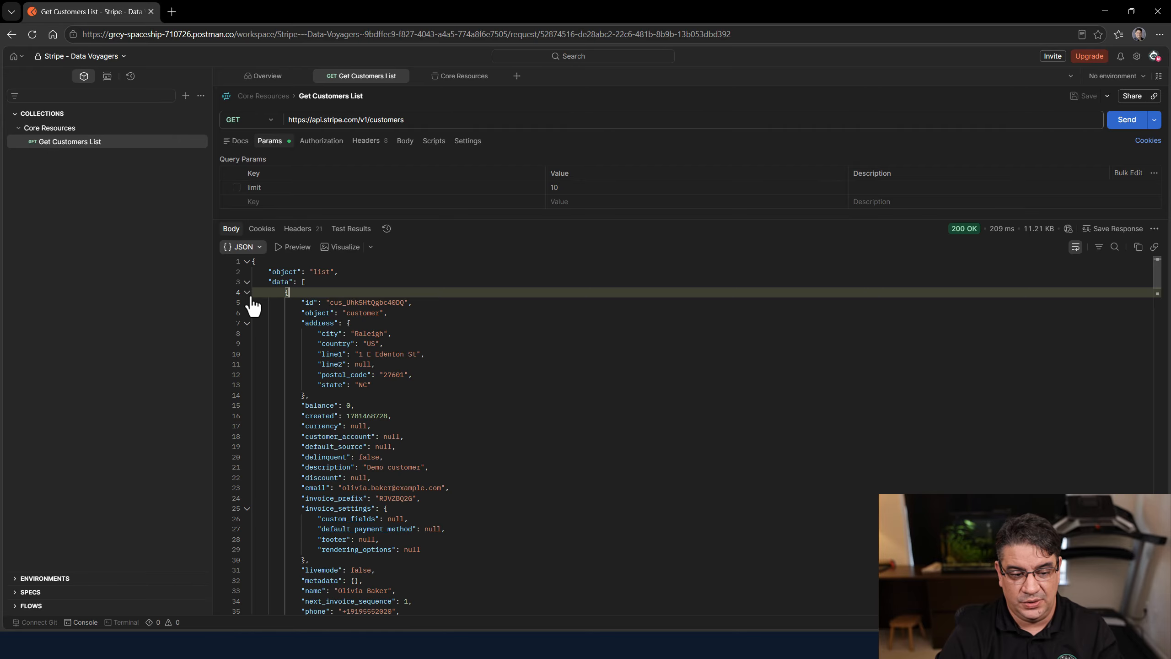
left_click(247, 293)
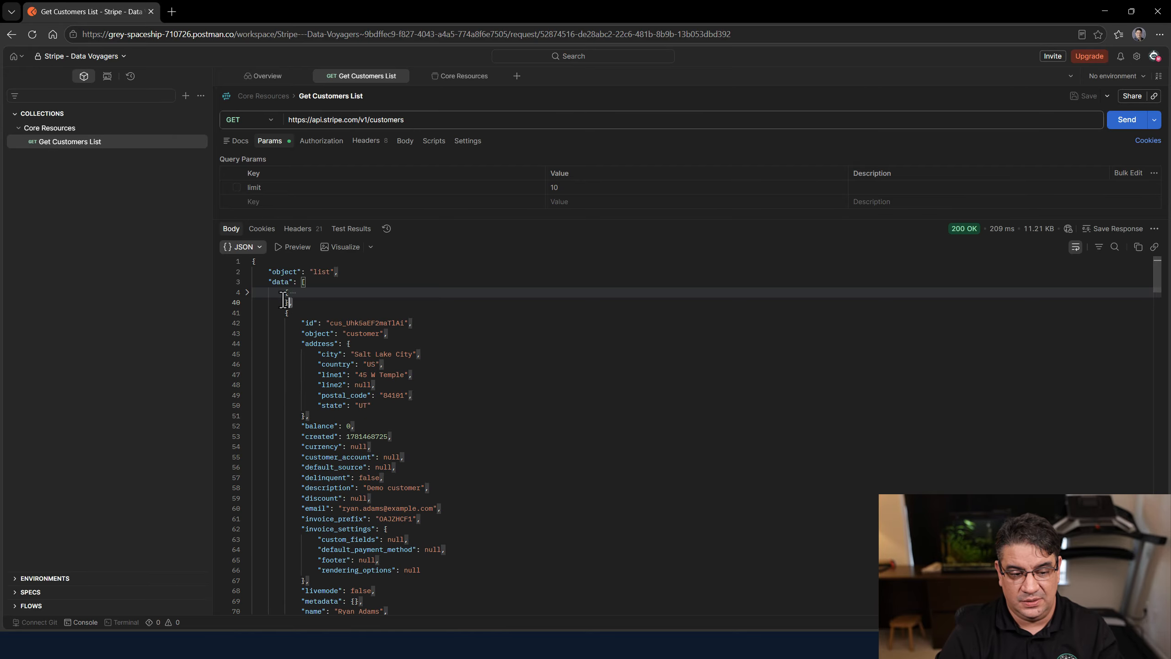
left_click_drag(283, 300, 262, 293)
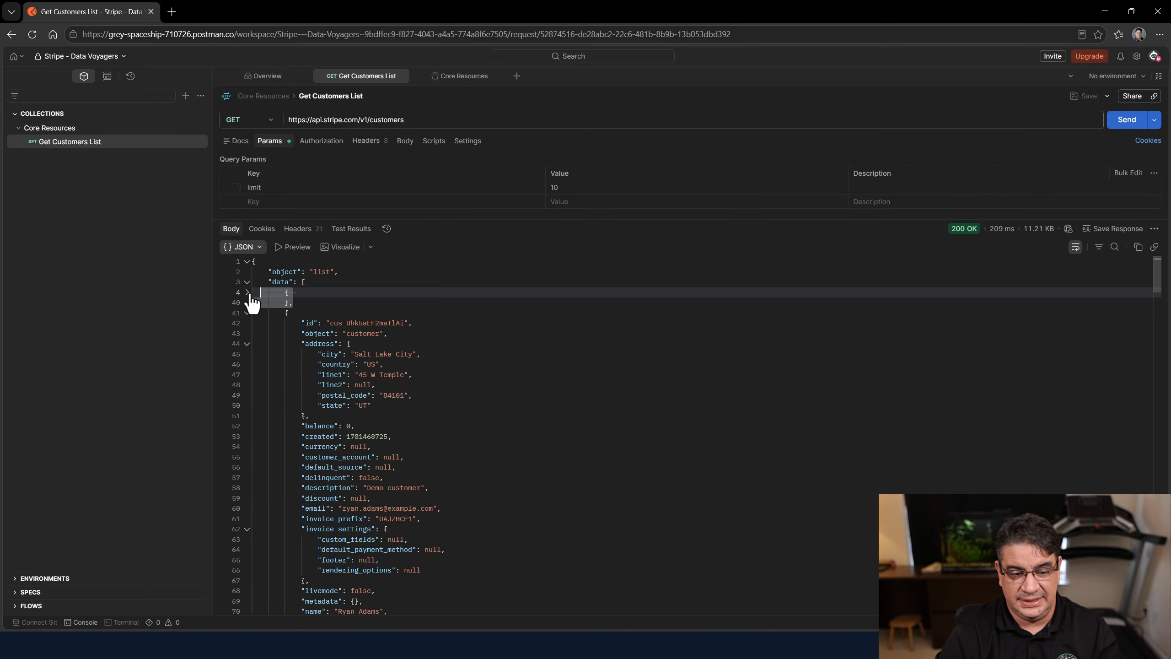
left_click(248, 292)
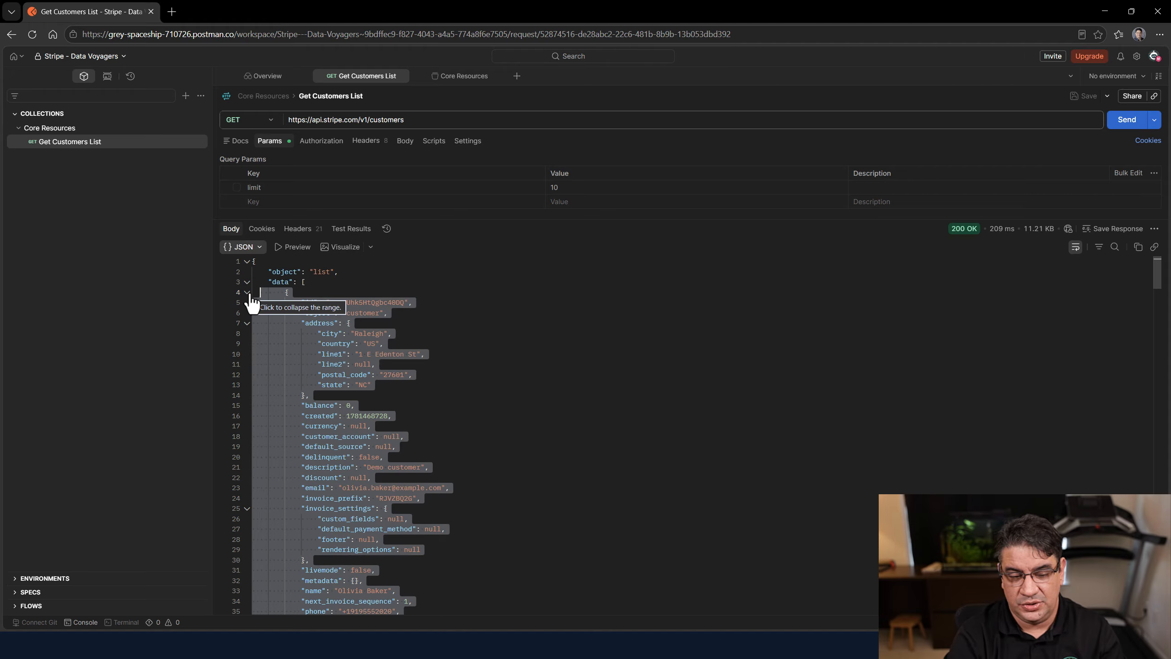
Examine the address key and its nested fields in the expanded first customer record.
left_click(368, 343)
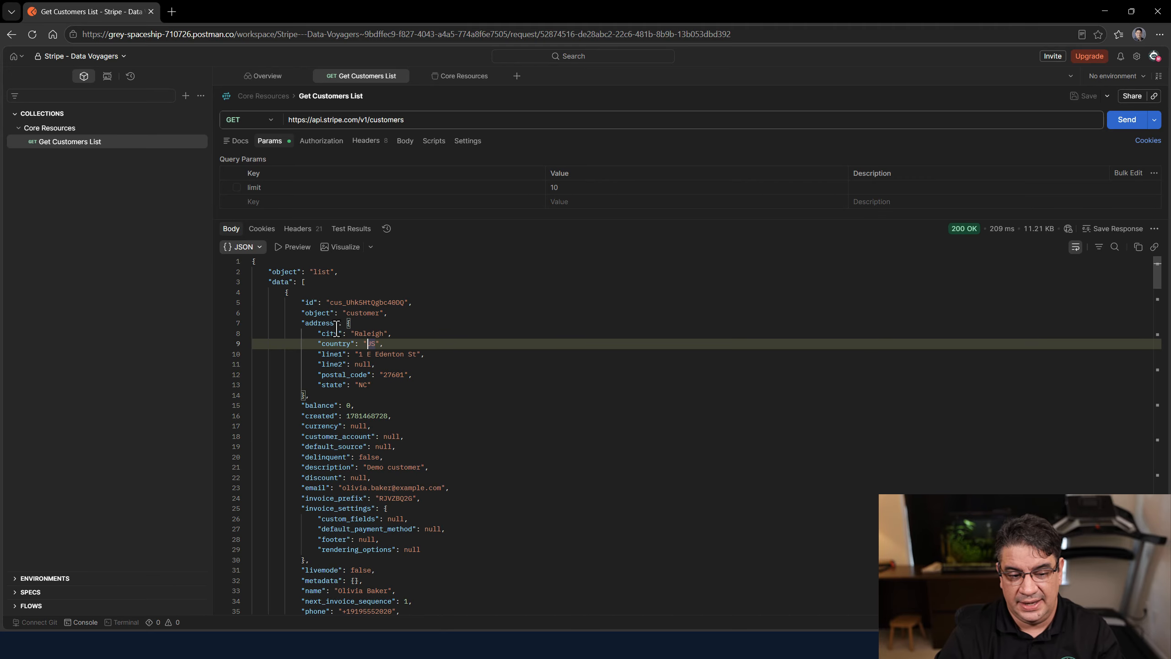
left_click(336, 323)
double_click(318, 324)
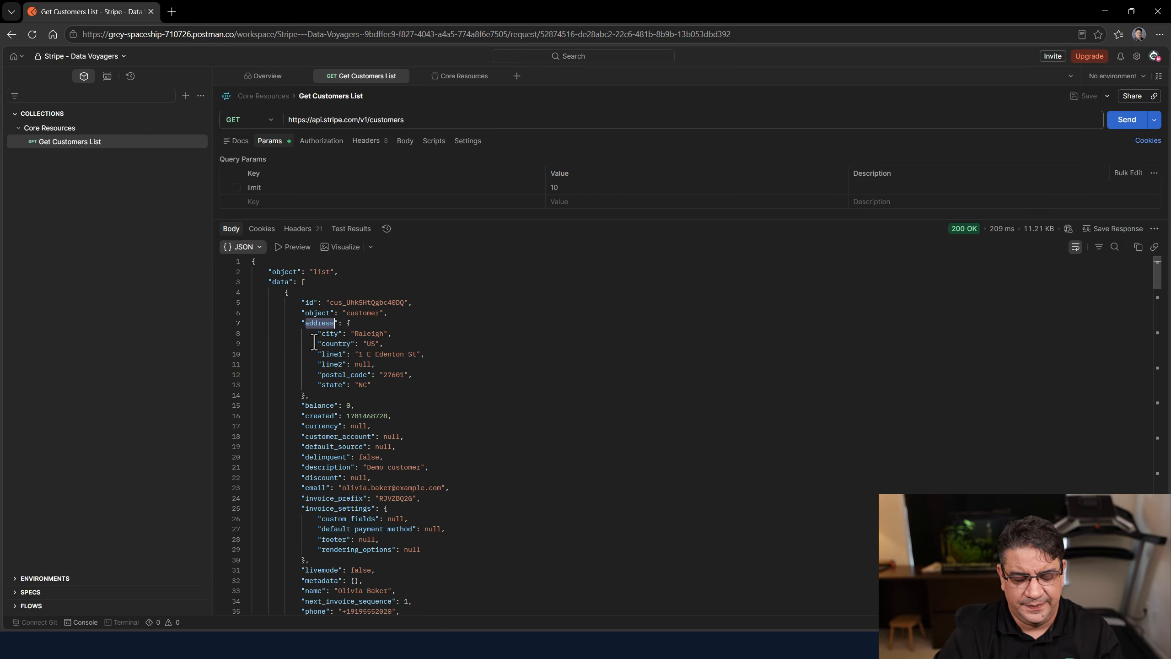
double_click(325, 326)
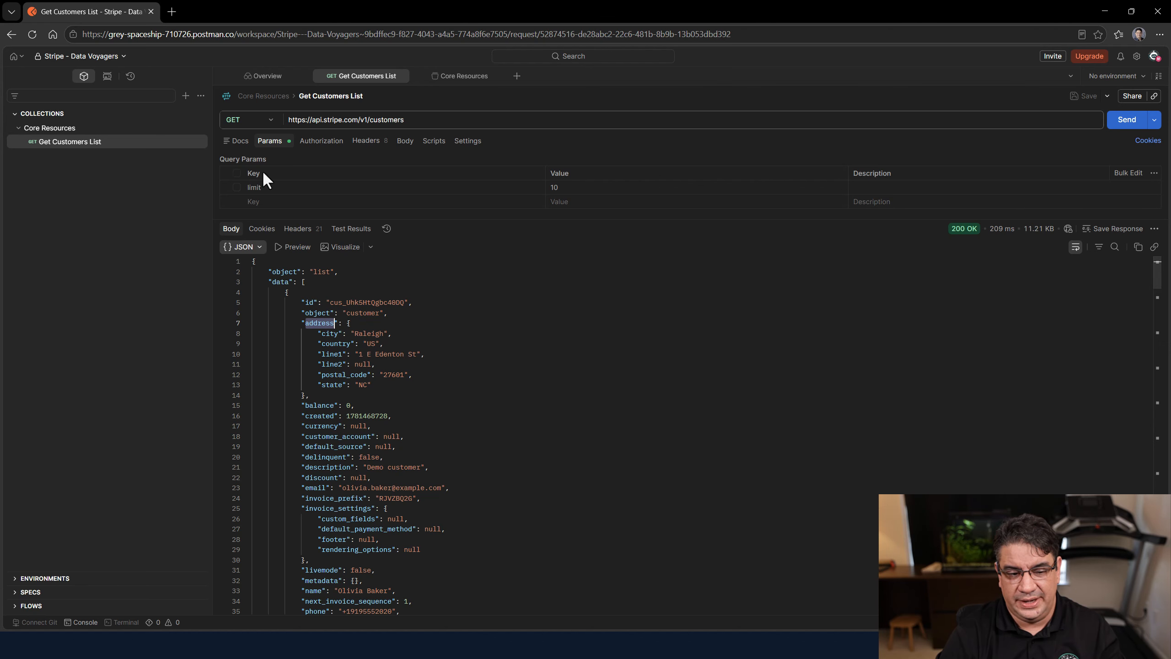
Return to the Qlik data load editor and review the connection line, master table SELECT, Customers resident load and DROP TABLE statement.
left_click(1104, 12)
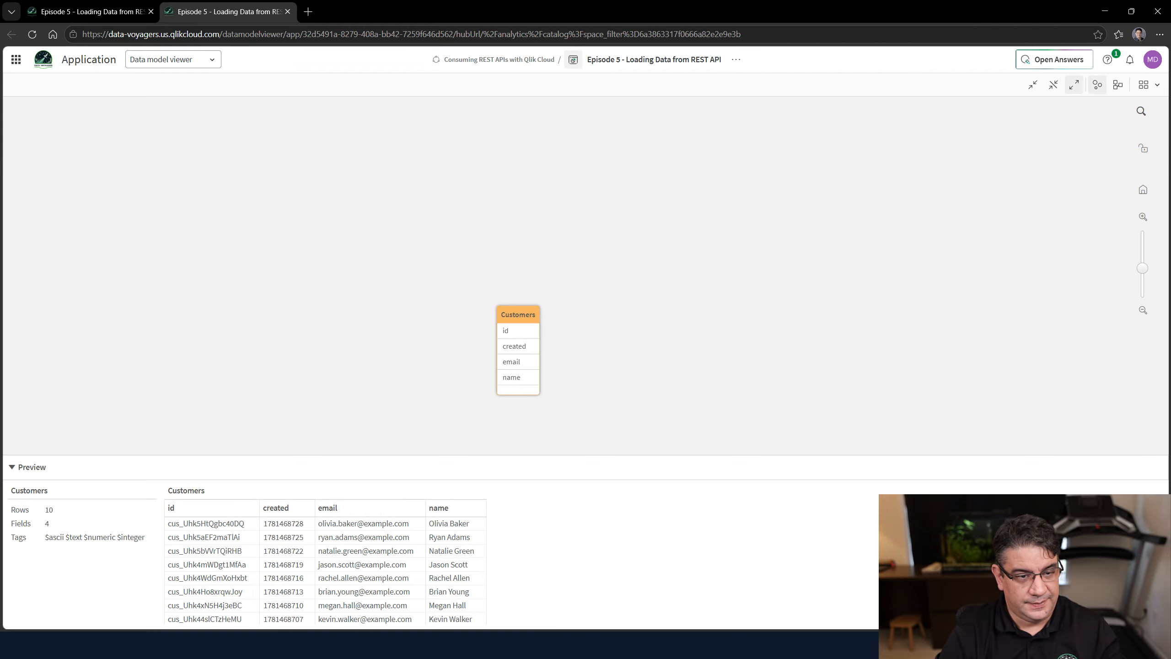
left_click(98, 10)
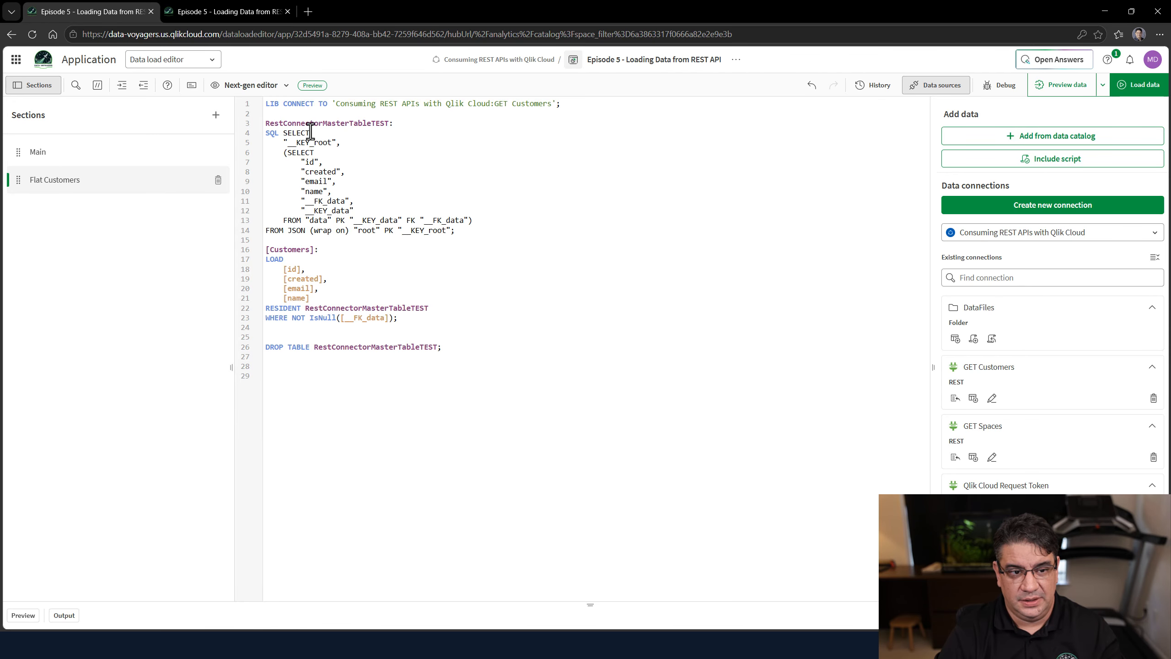
left_click_drag(268, 104, 562, 104)
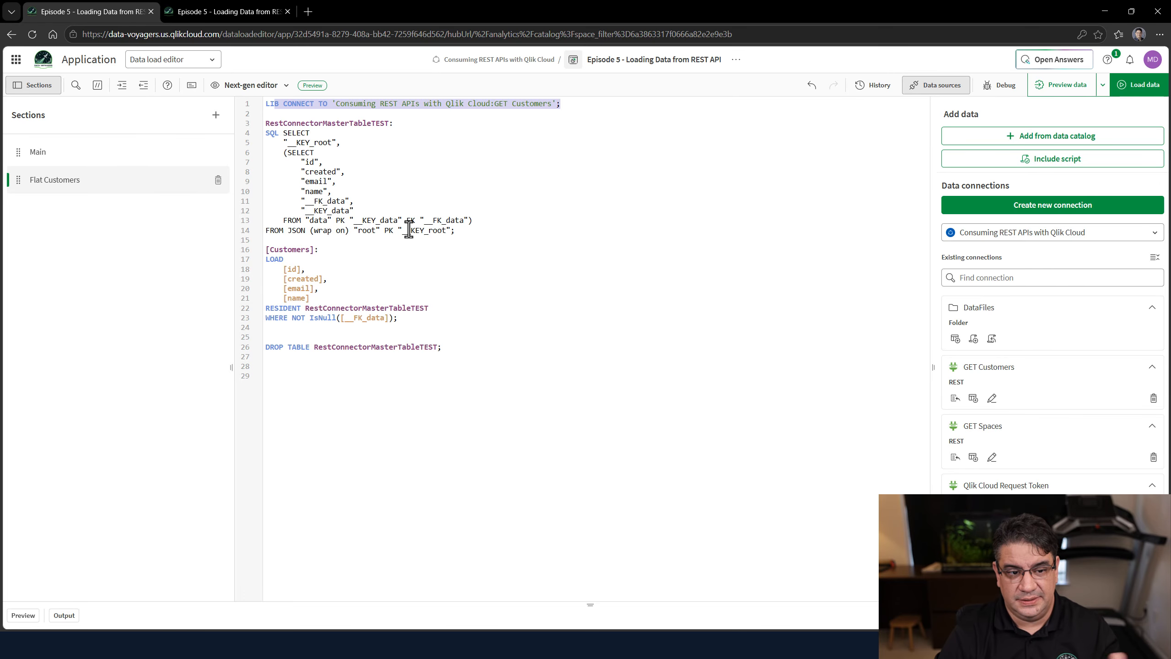
left_click_drag(475, 231, 268, 120)
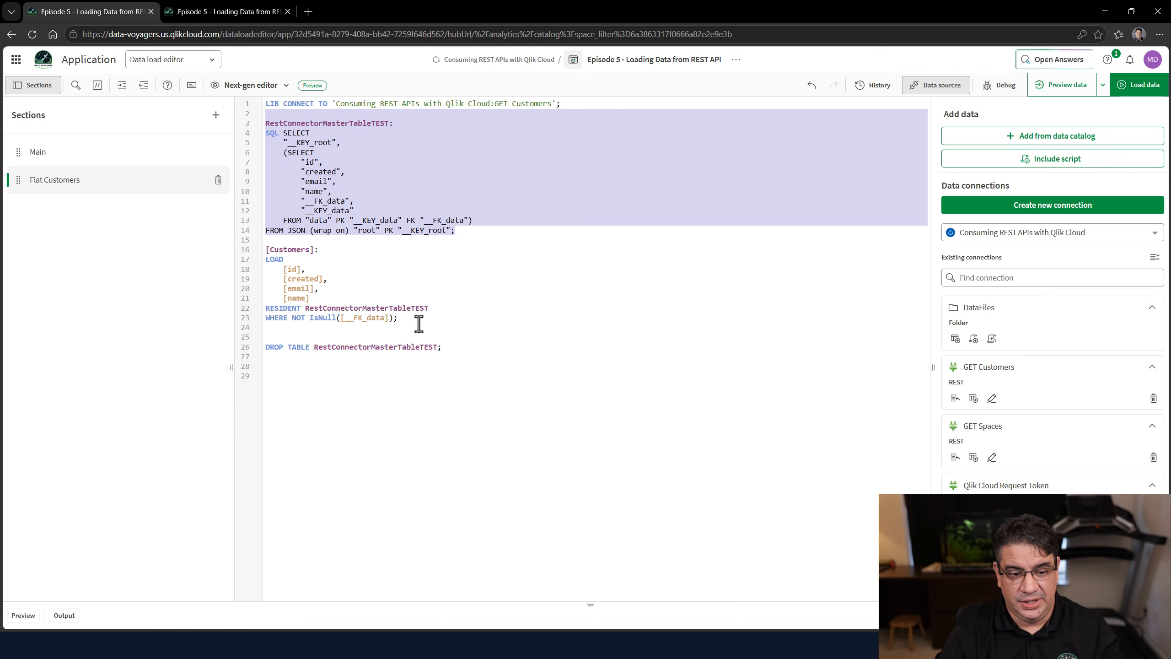
left_click_drag(419, 323, 267, 252)
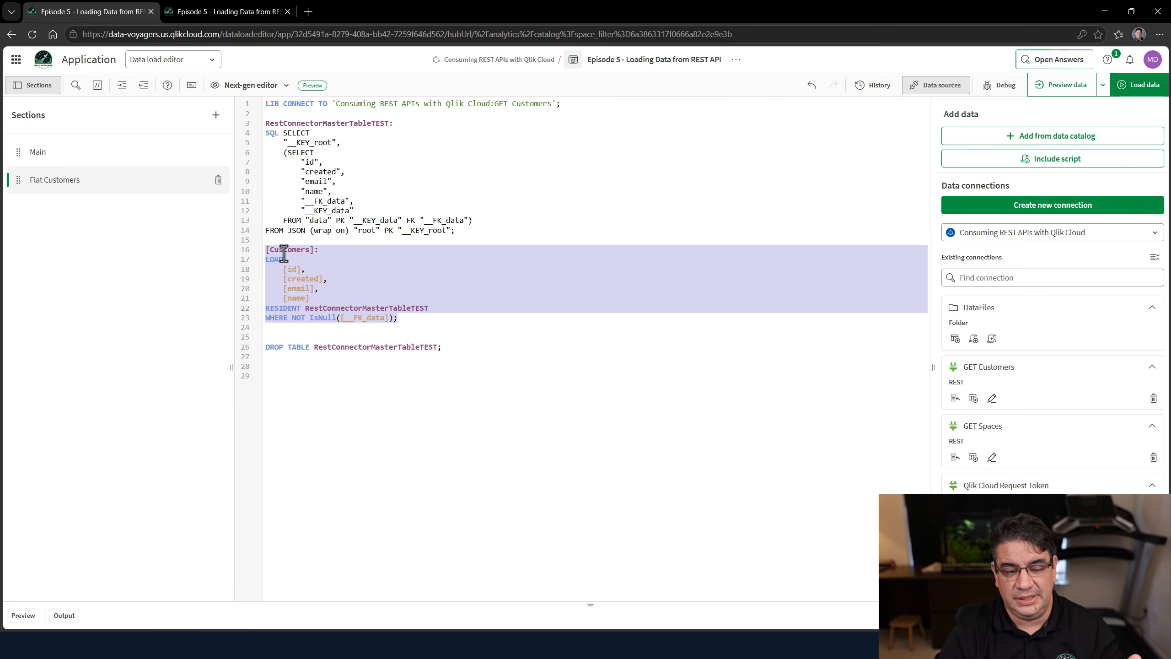
left_click_drag(440, 347, 266, 336)
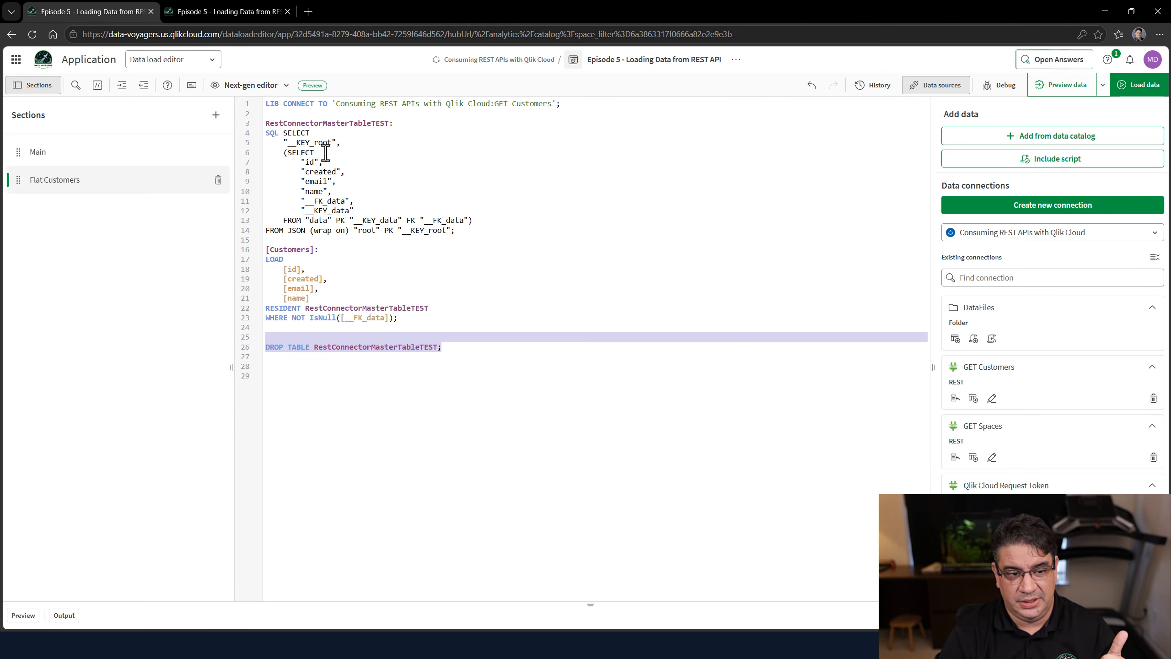
left_click_drag(426, 320, 285, 264)
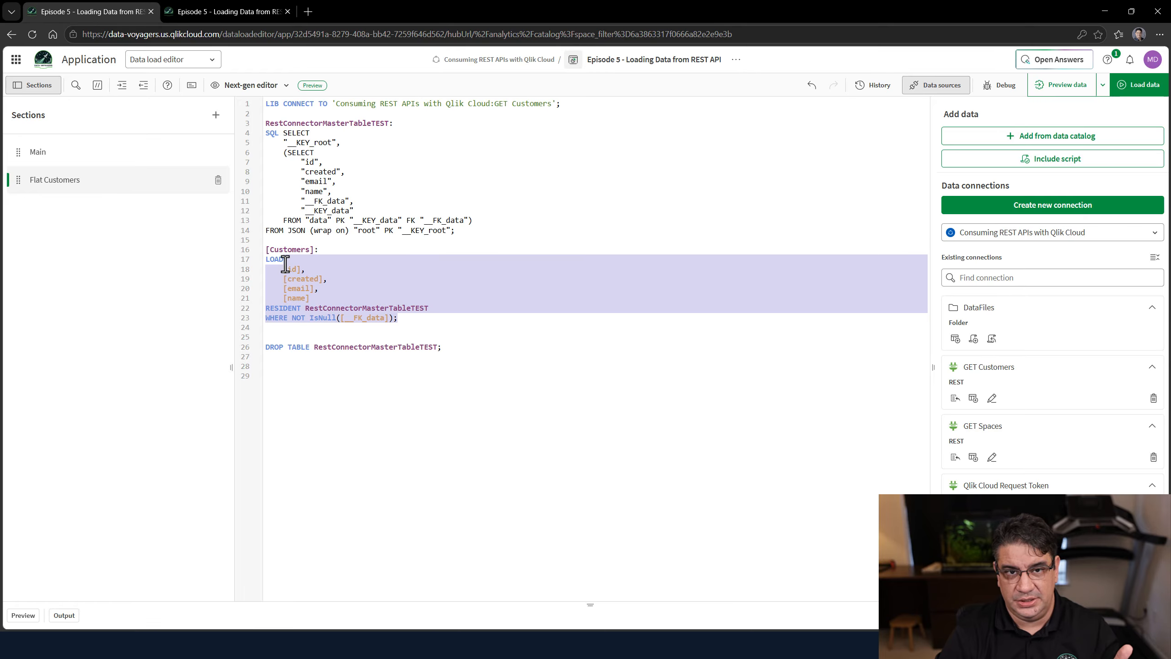
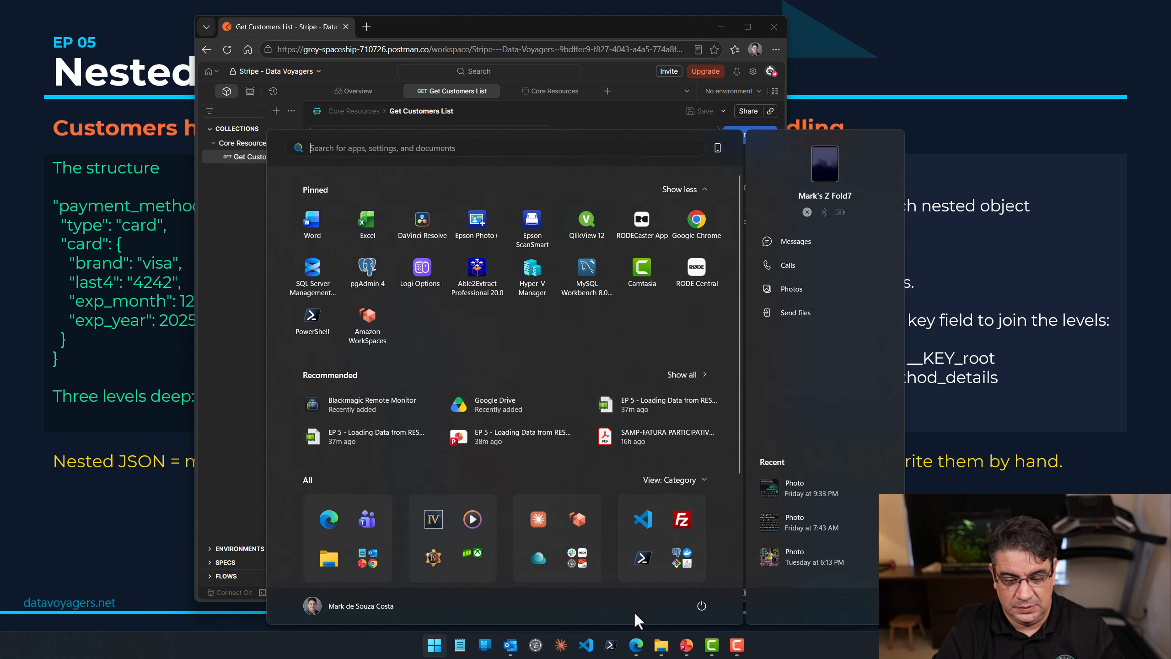
Bring the Qlik data load editor back up and place the cursor on the empty line below LIB CONNECT in Flat Customers.
mouse_move(637, 646)
left_click(605, 580)
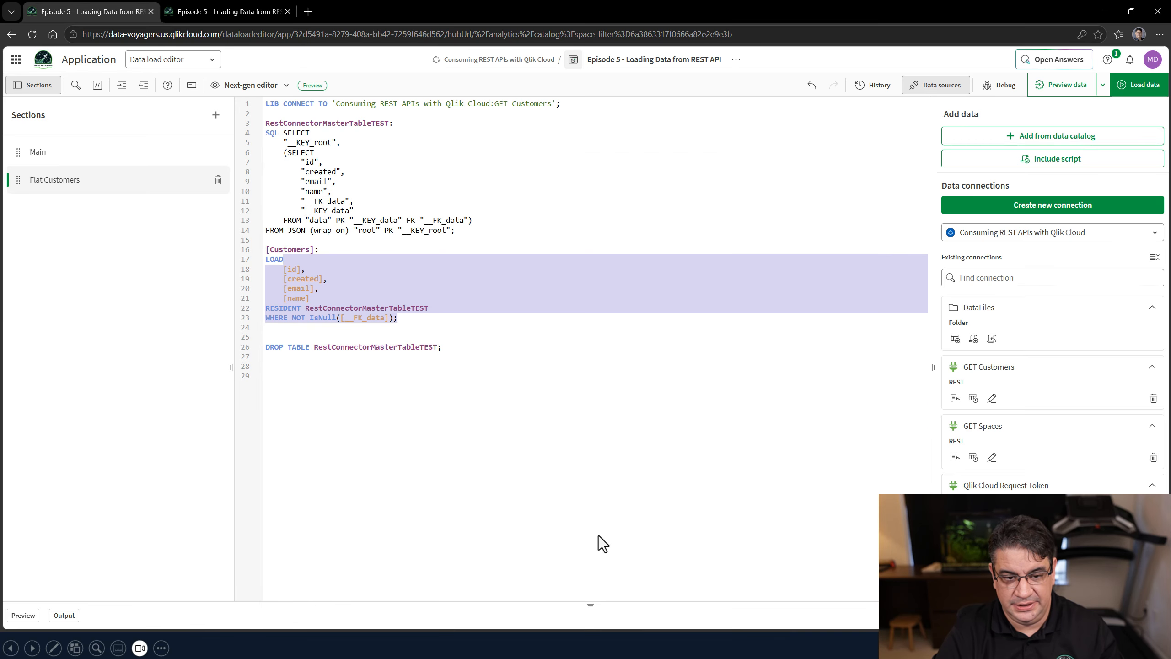
left_click(489, 176)
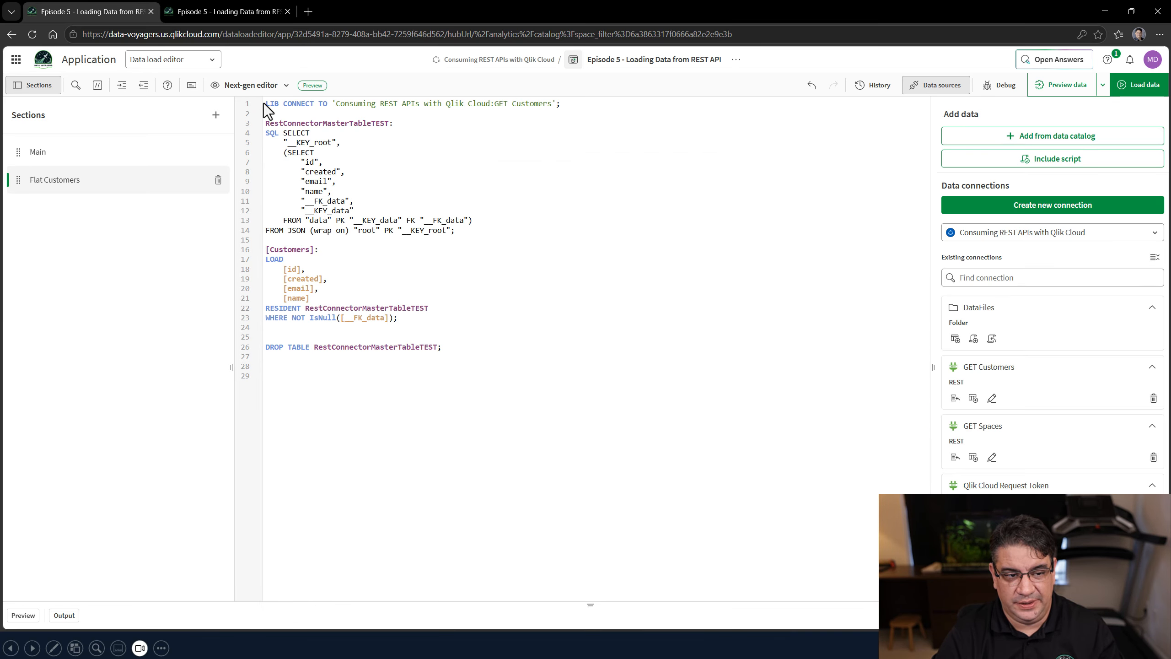
left_click(78, 179)
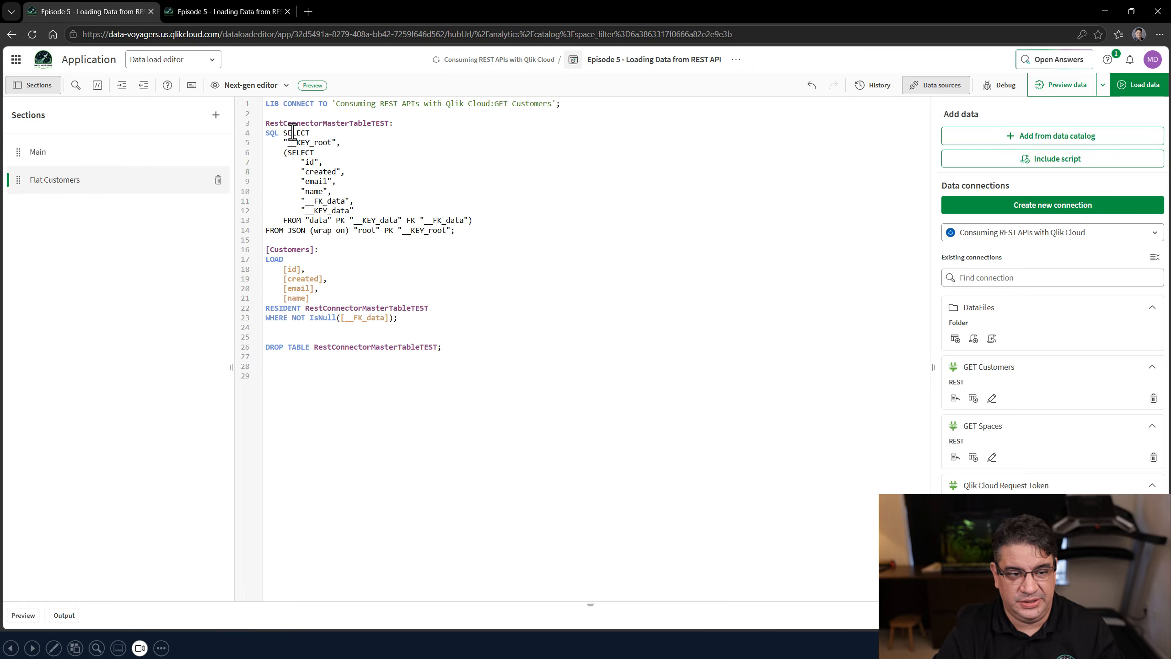
left_click(302, 114)
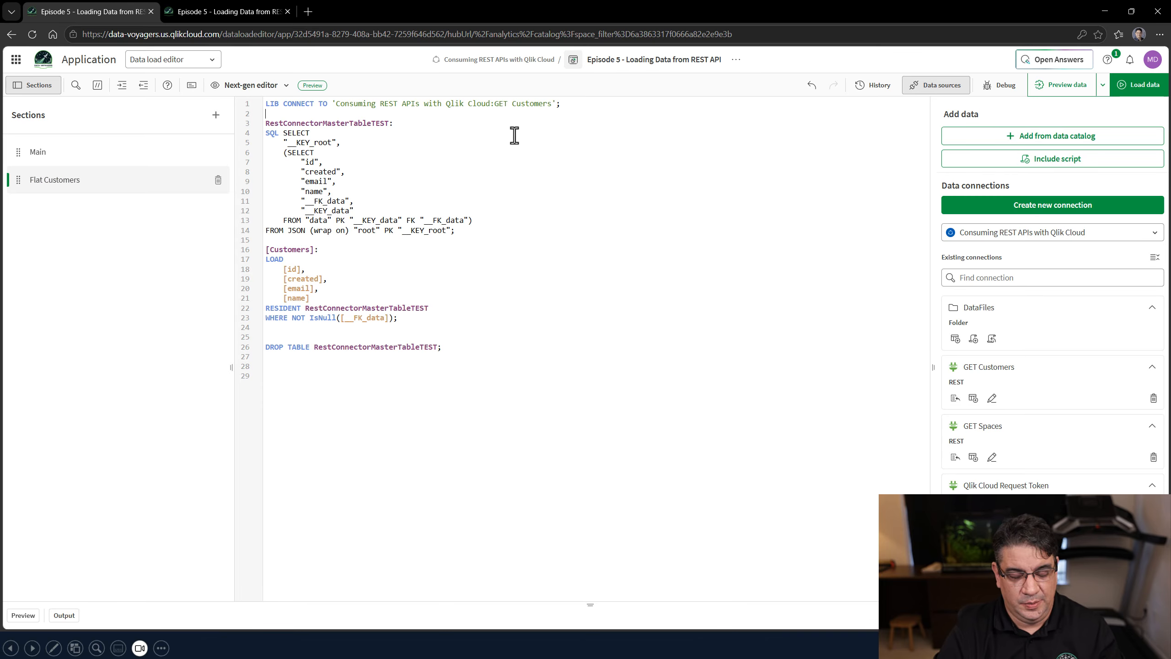
Add an "Exit Script;" statement above the LIB CONNECT line in the Flat Customers section.
key("Return")
key("Return")
type("Ex")
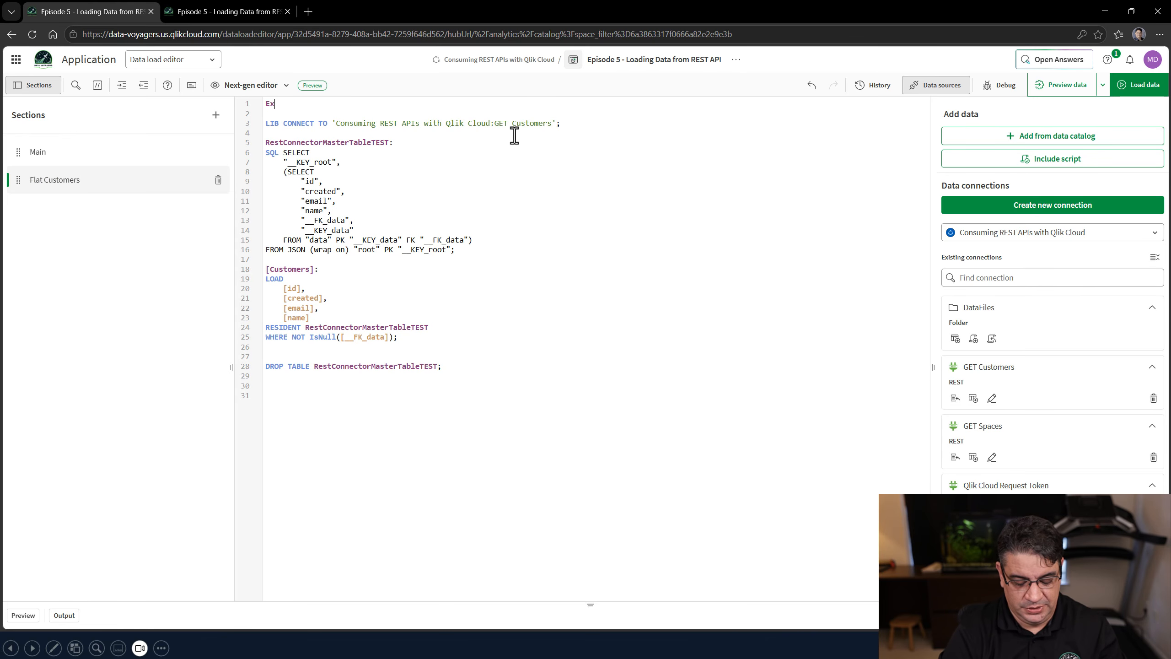
type("it Script;")
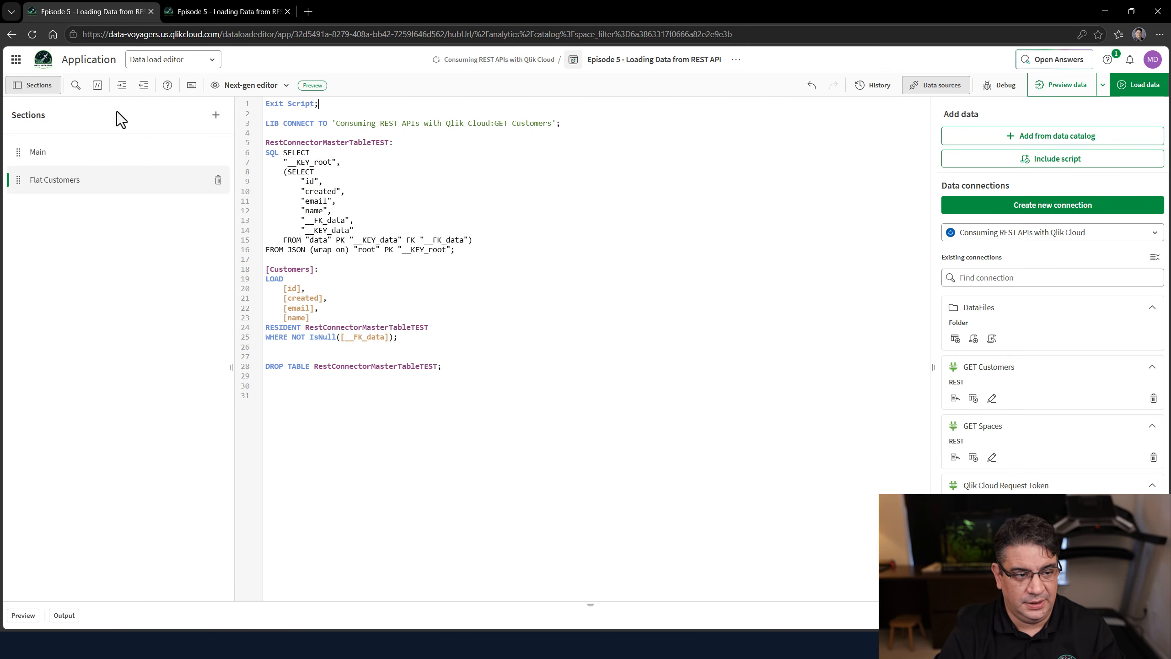
Add a script section directly after Main and name it Nested Customers.
left_click(56, 152)
left_click(222, 119)
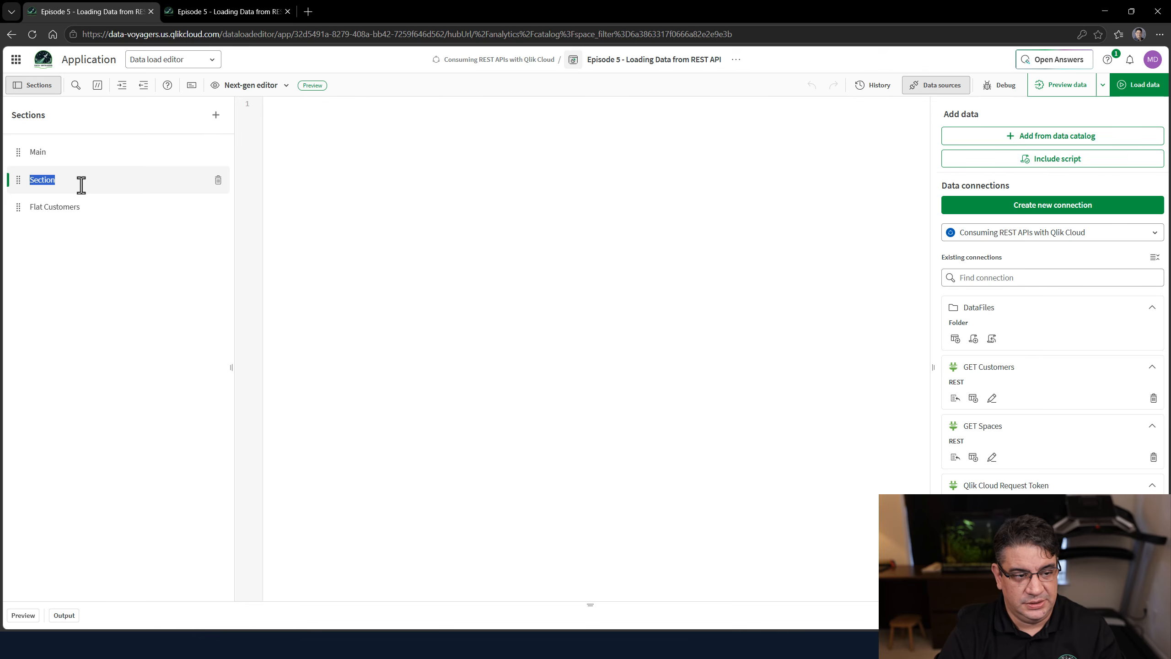
type("B")
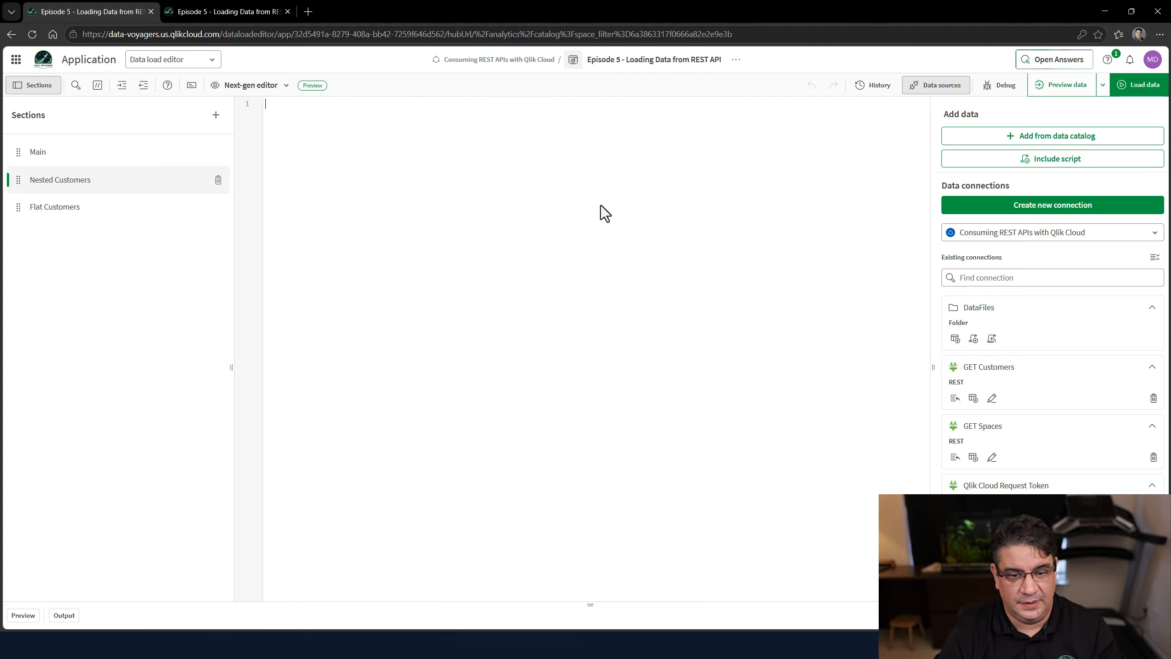
Open the data selection for the GET Customers connection, set the preload symbols count to No limit, and expand root and data.
left_click(974, 399)
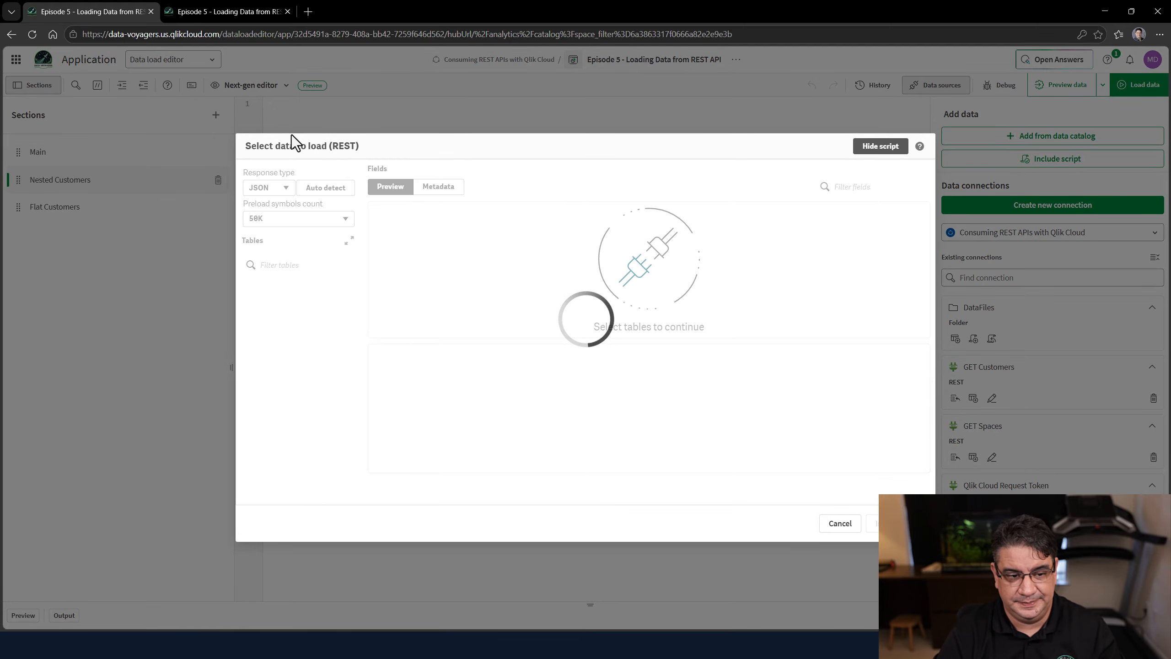
left_click(292, 222)
left_click(283, 319)
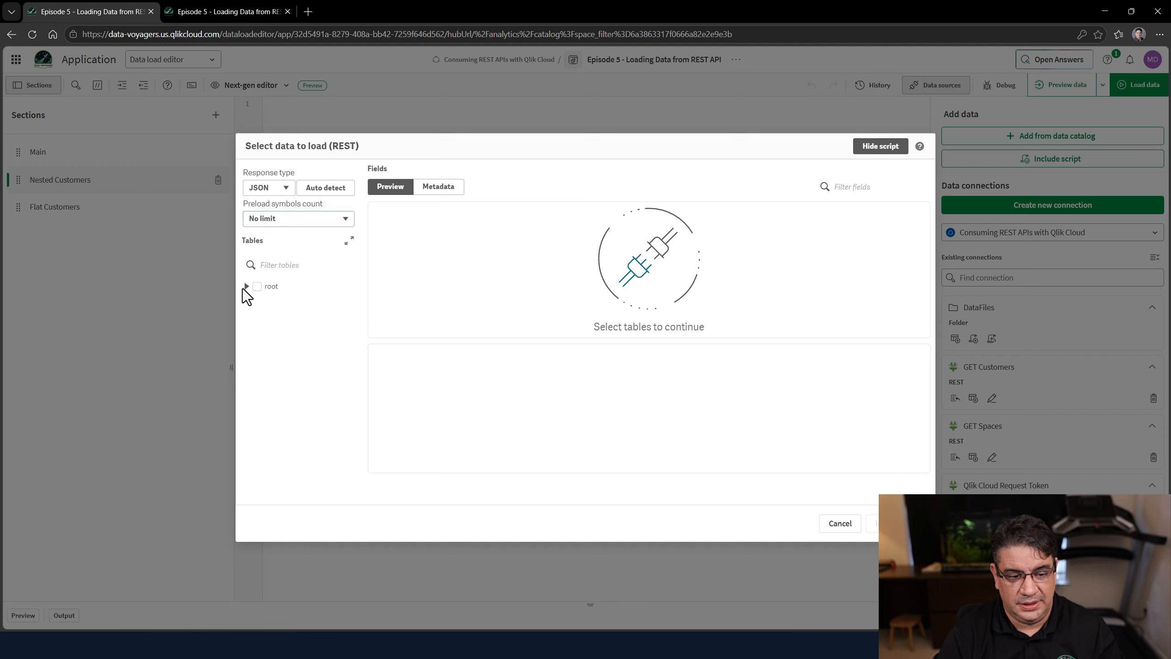
left_click(246, 287)
left_click(257, 298)
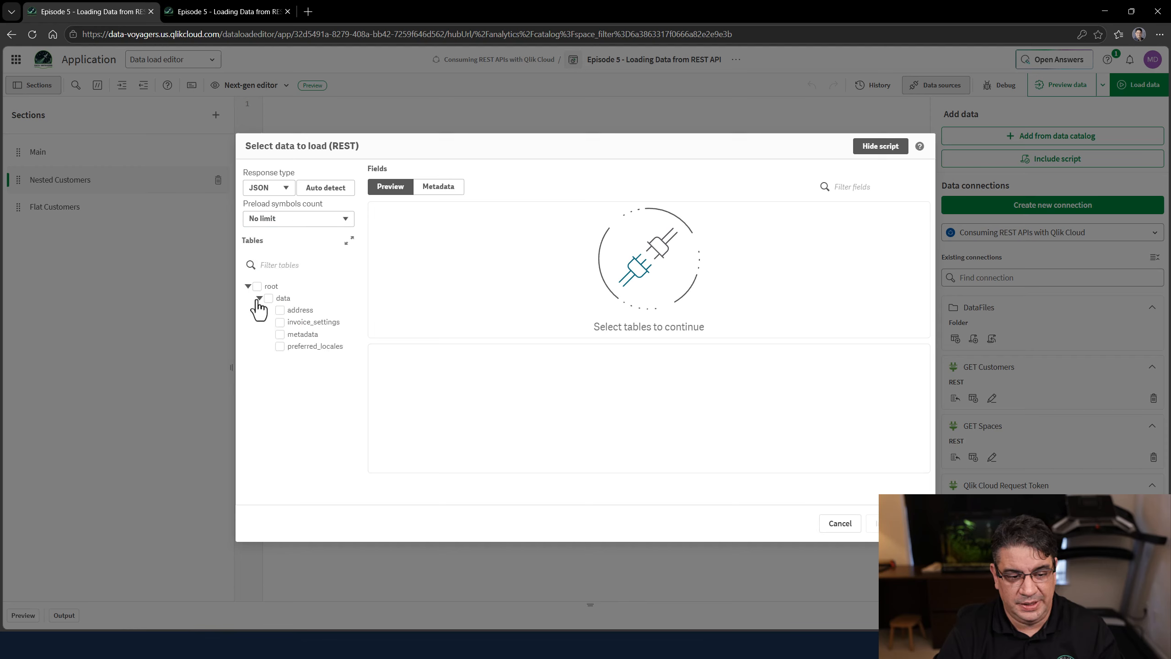
Include the id, email and name fields of the data table in the selection.
left_click(283, 299)
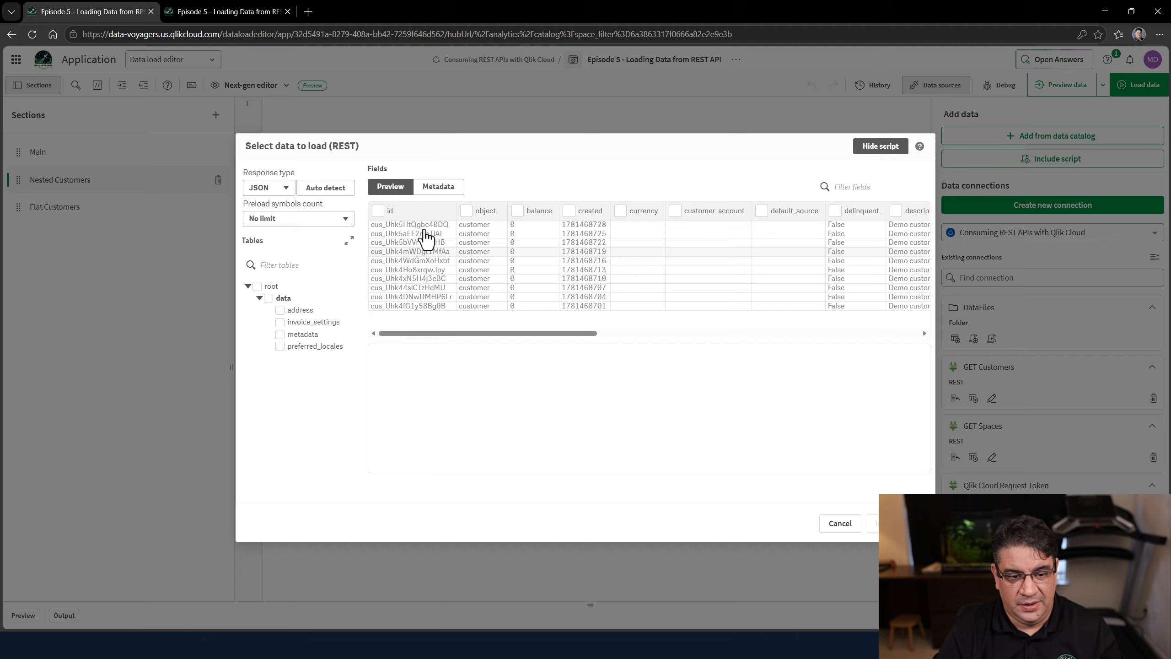
left_click(378, 211)
left_click_drag(505, 334, 649, 337)
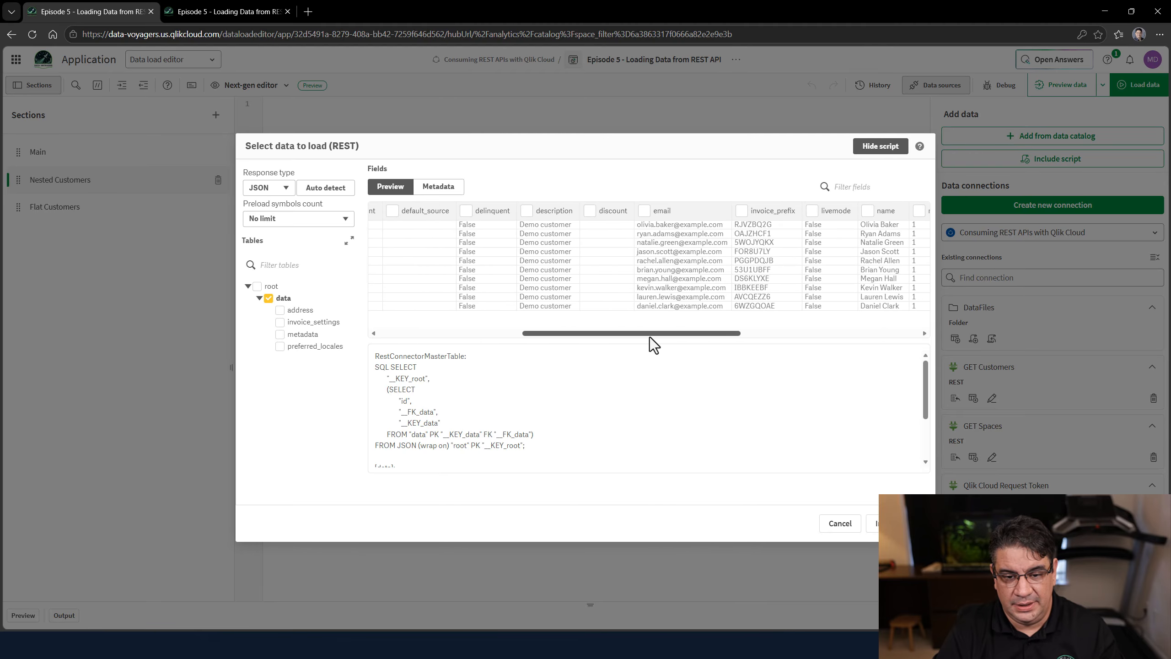
left_click(612, 211)
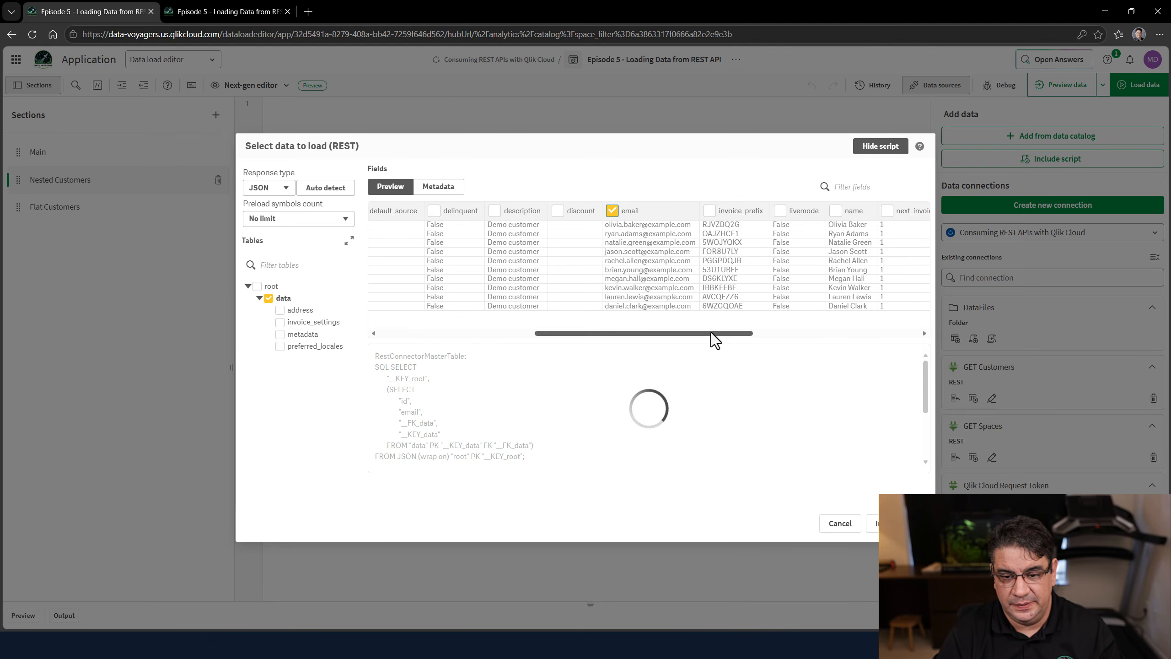
left_click(835, 211)
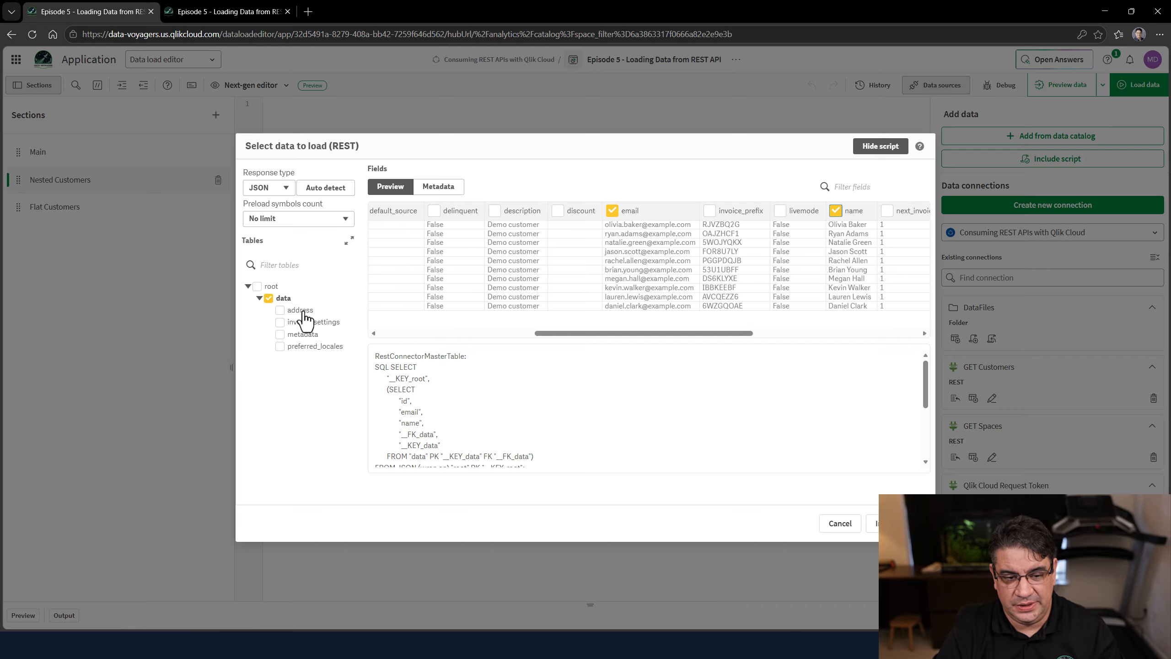
Include city, country, line1, postal_code and state from the address table, and insert the generated script into Nested Customers.
left_click(300, 311)
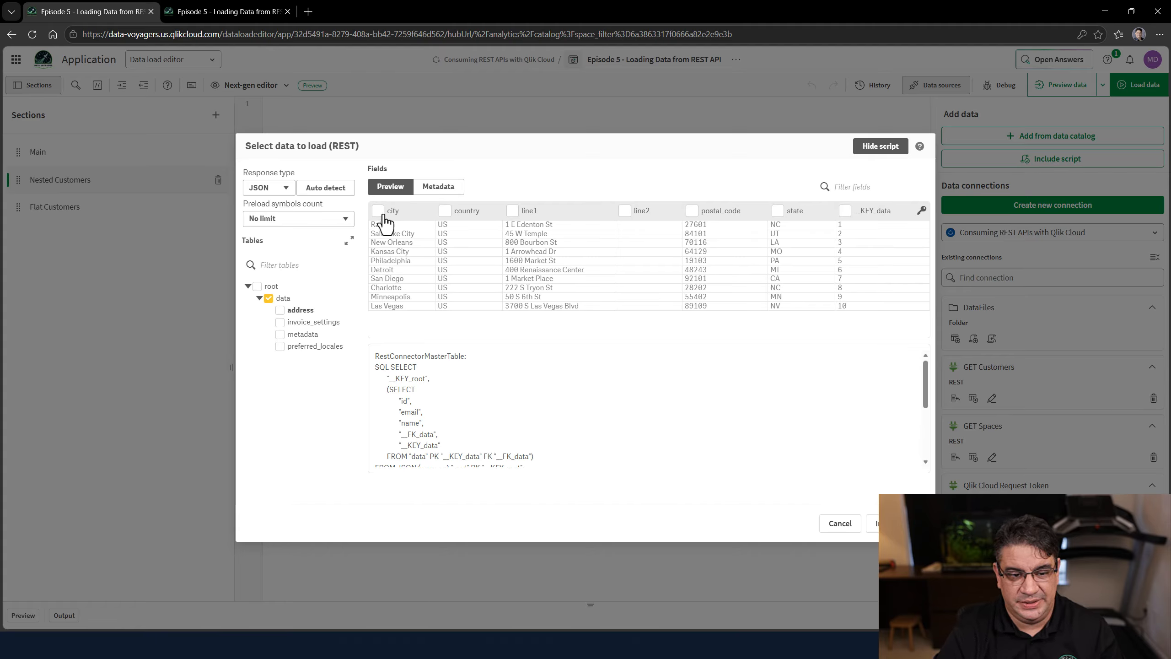
left_click(377, 211)
left_click(446, 212)
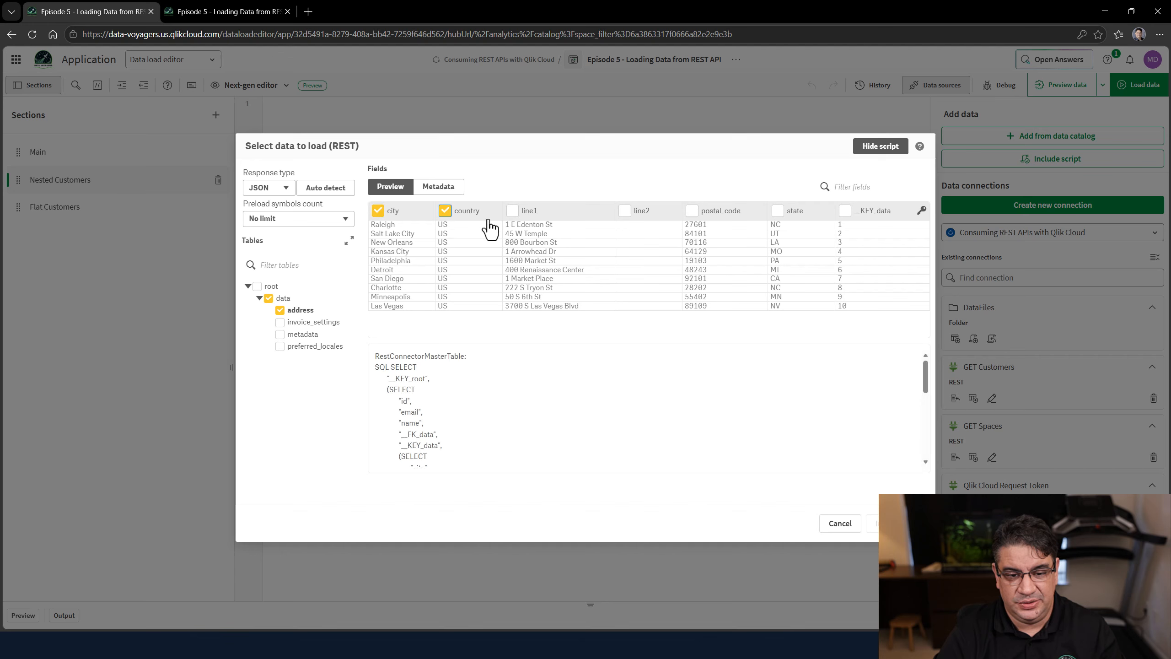
left_click(512, 211)
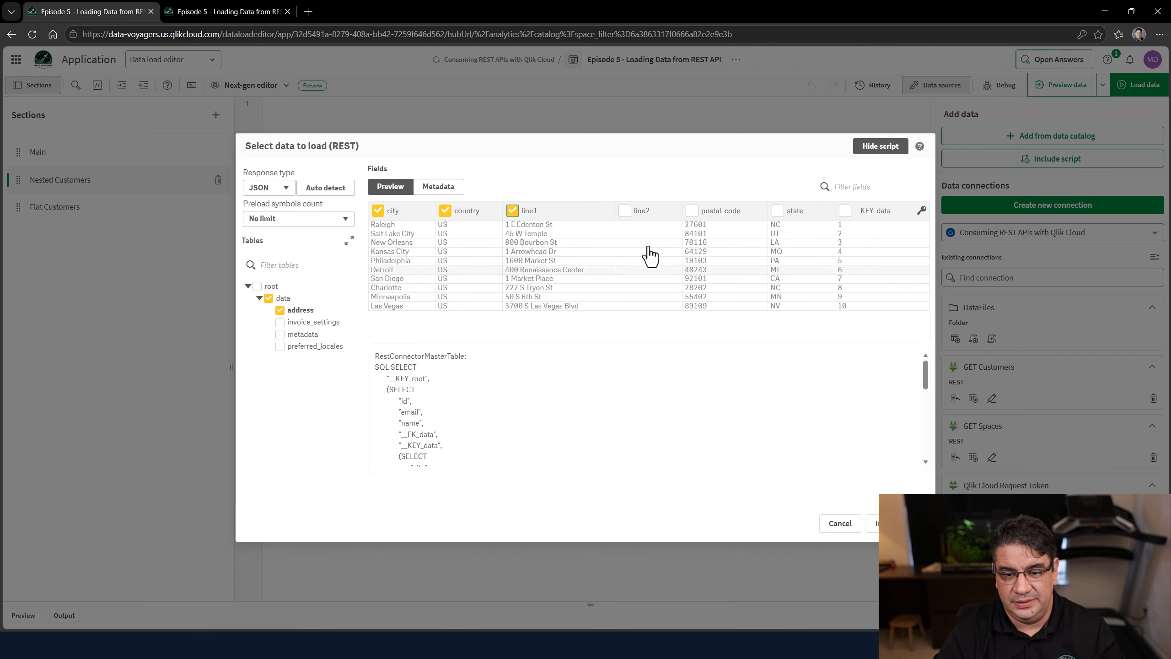
left_click(693, 212)
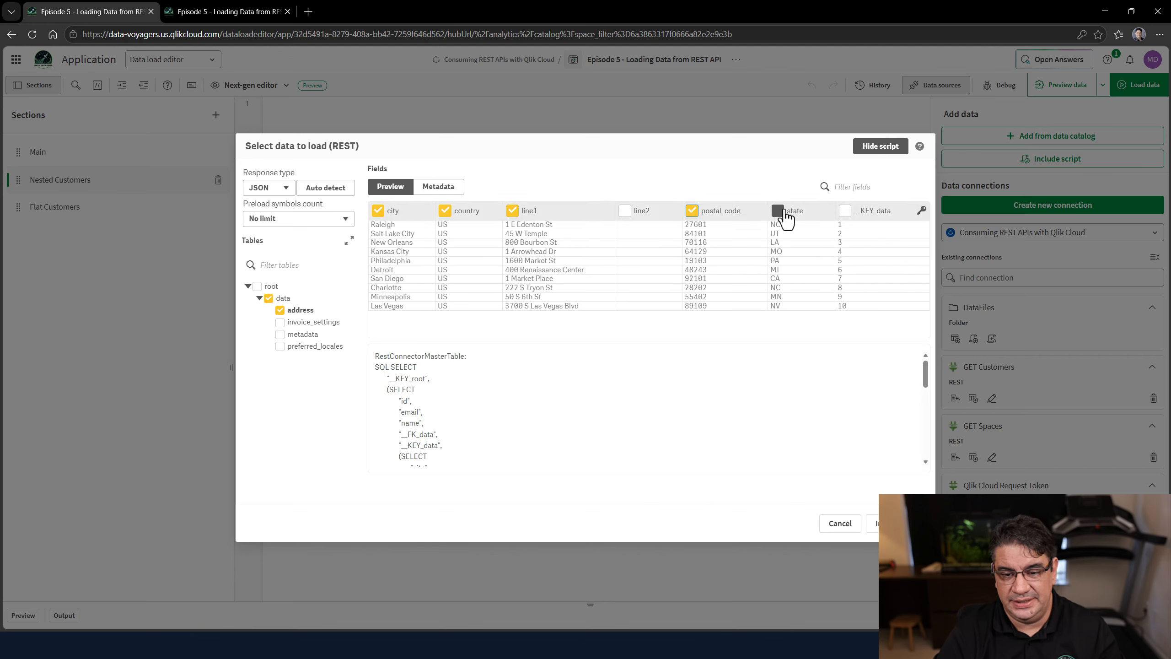
left_click(778, 212)
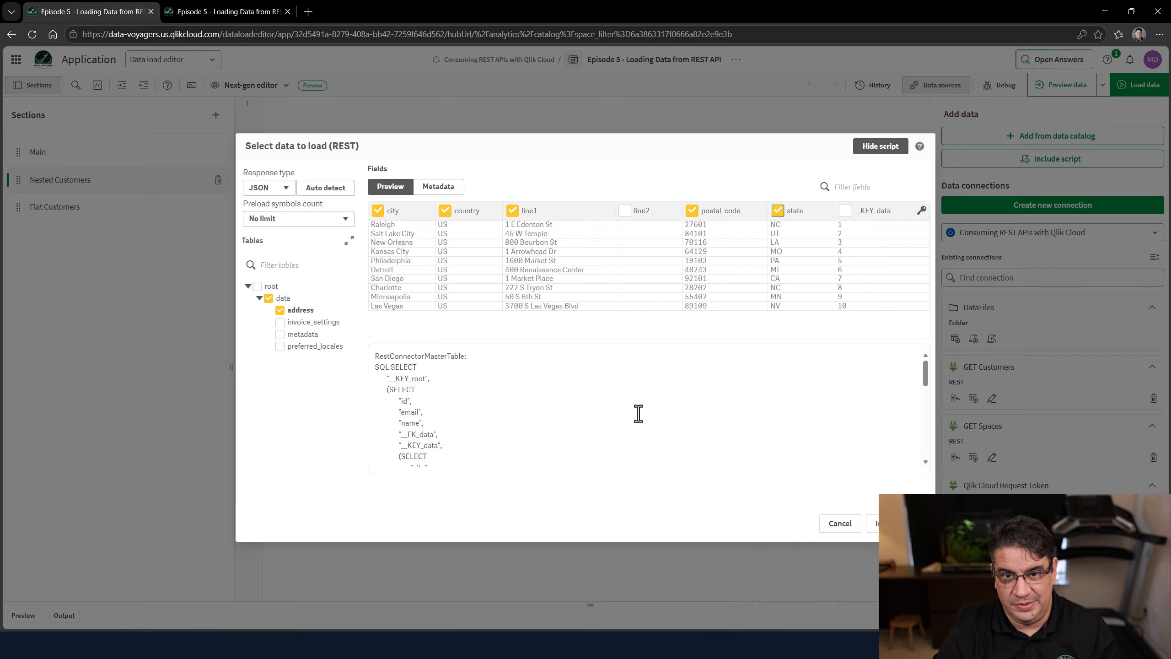
left_click(905, 530)
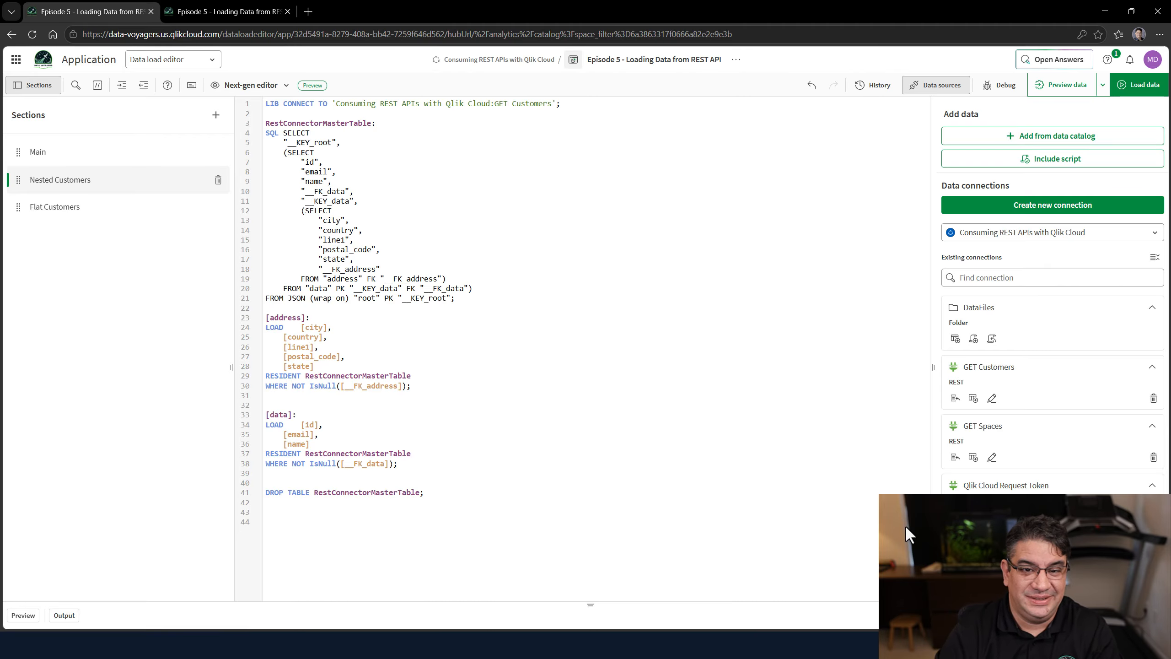
Examine the nested data and address SELECT blocks in RestConnectorMasterTable and the foreign key of the address level.
left_click(383, 278)
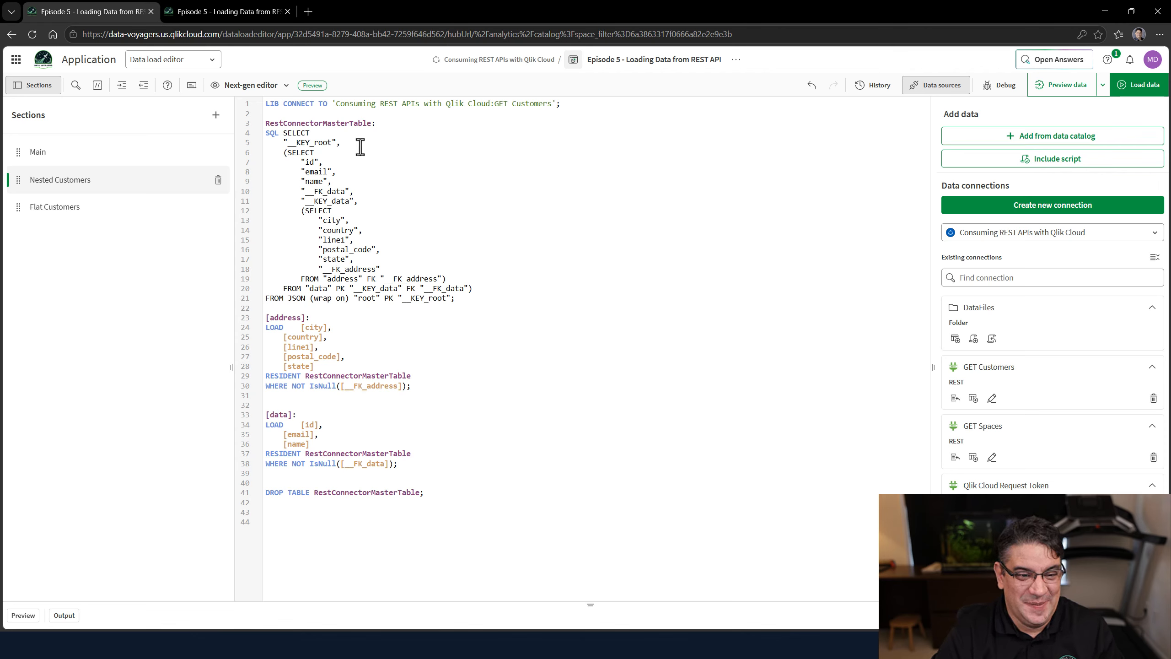
left_click(256, 153)
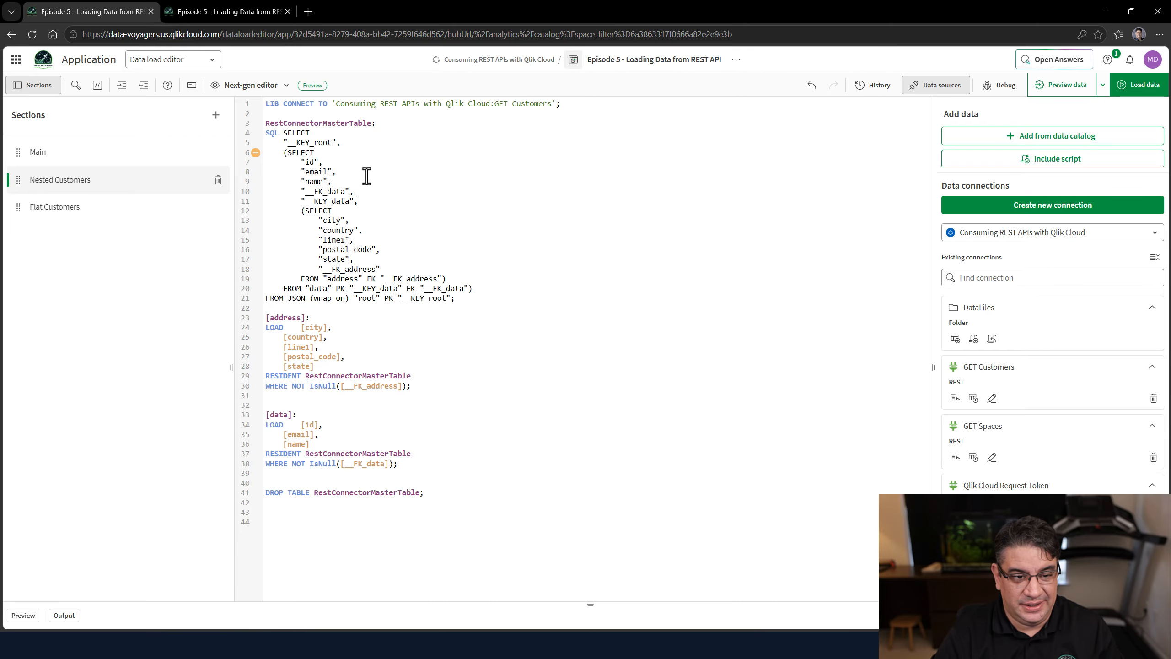
left_click(256, 153)
left_click_drag(367, 204, 265, 154)
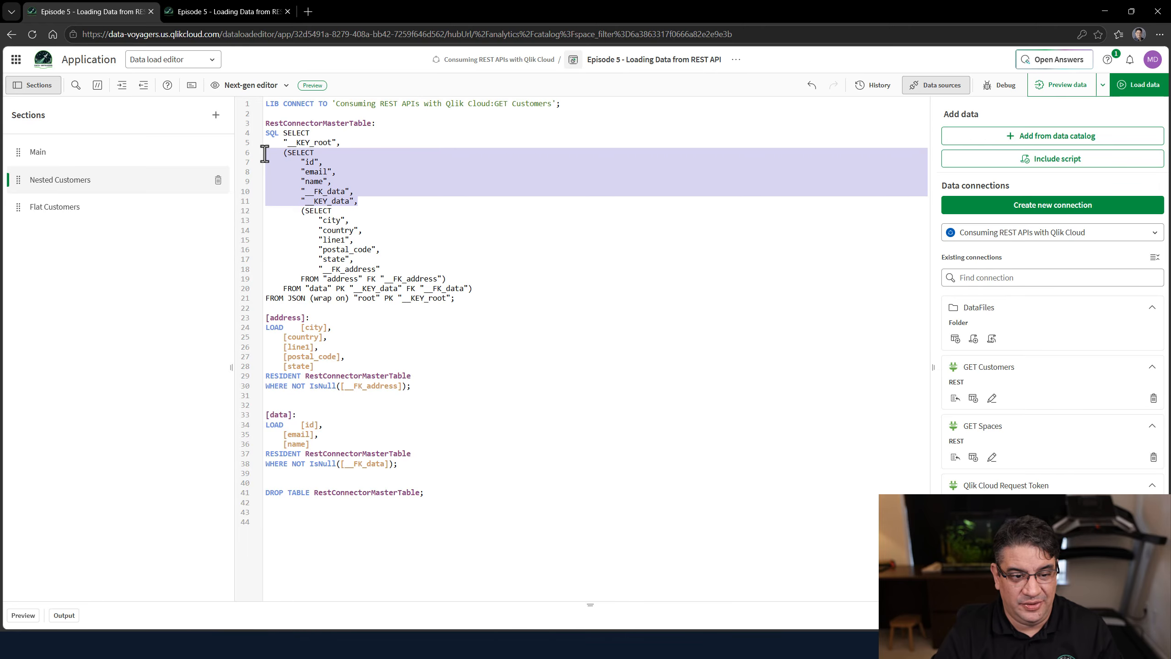
left_click_drag(384, 271, 267, 215)
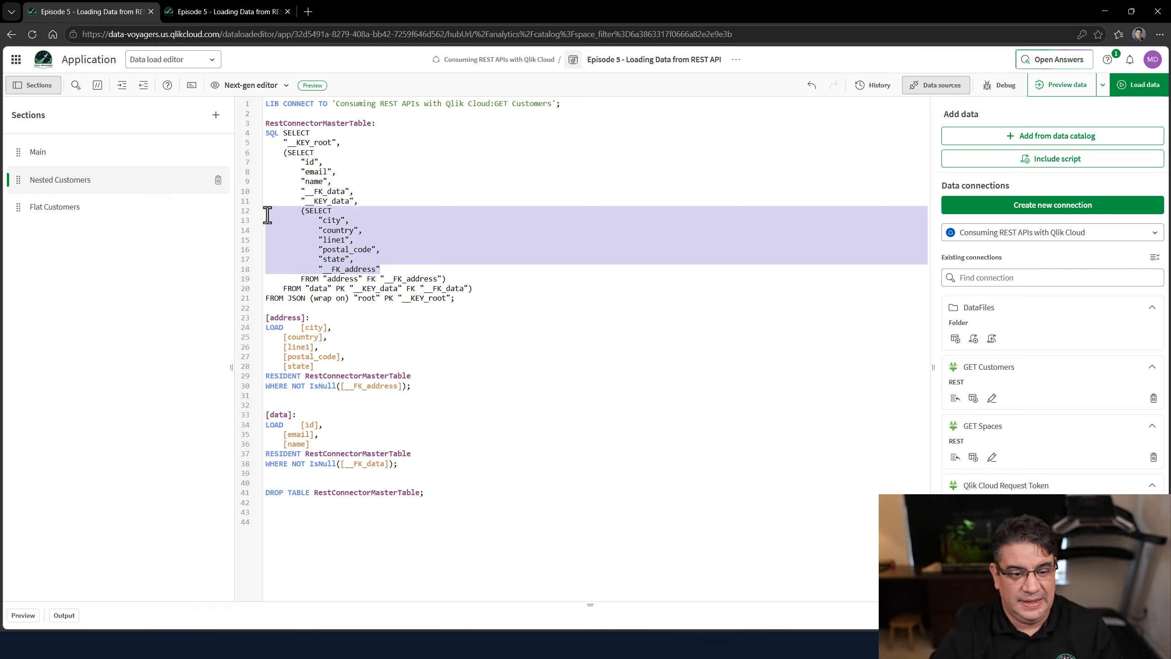
left_click(433, 289)
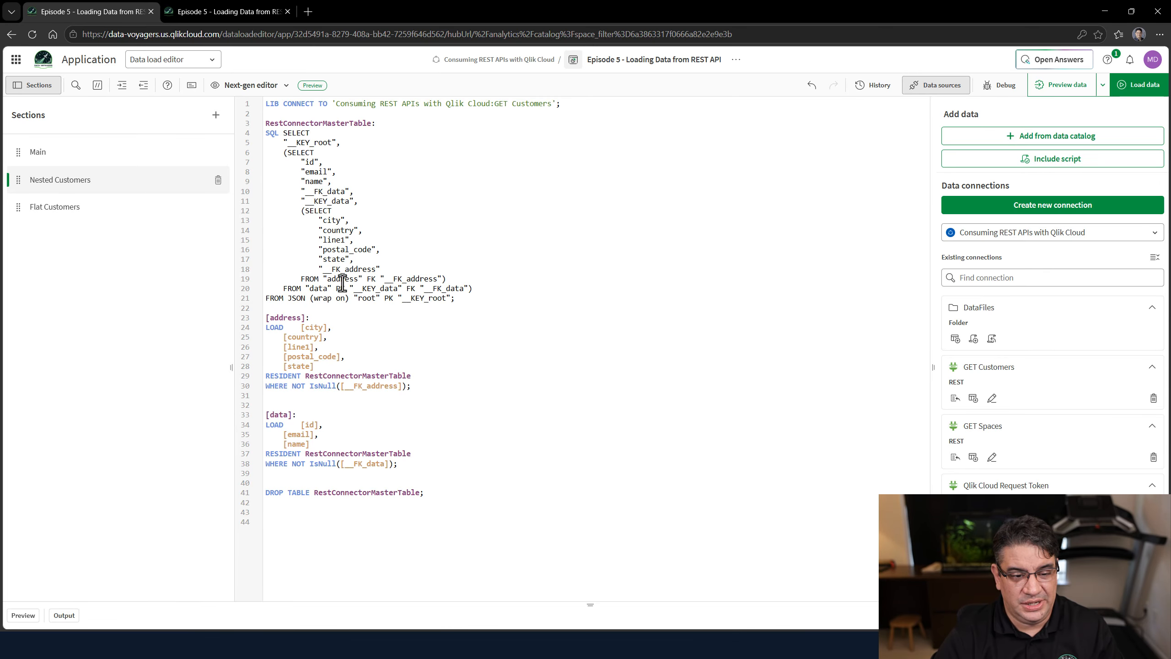
double_click(406, 279)
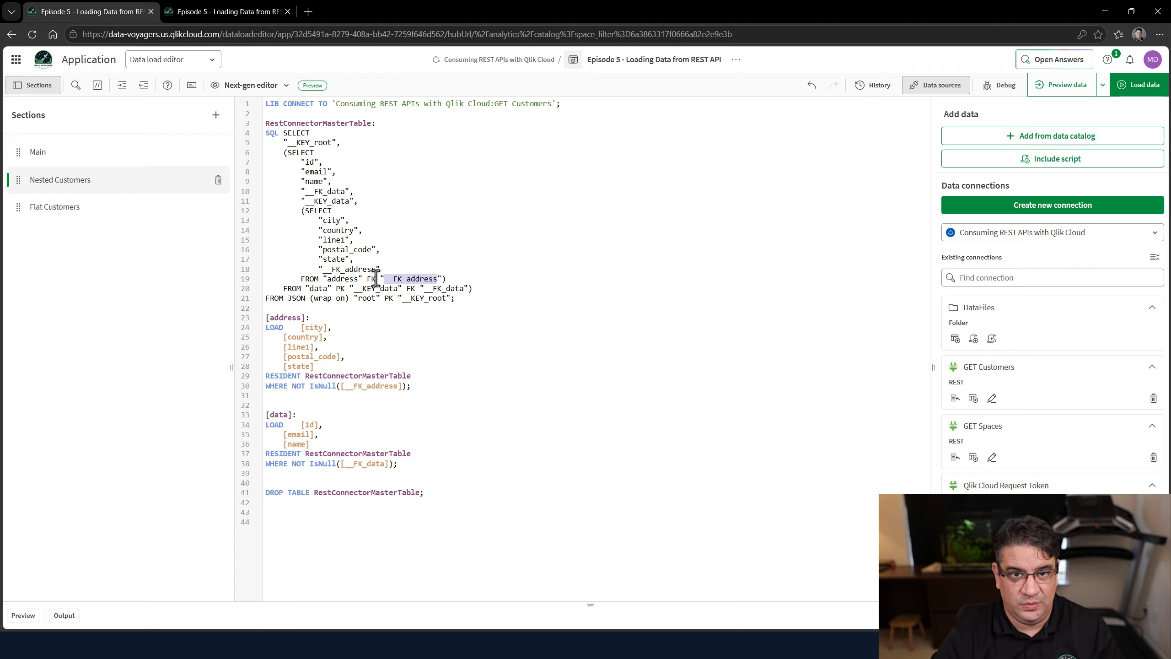
left_click(420, 289)
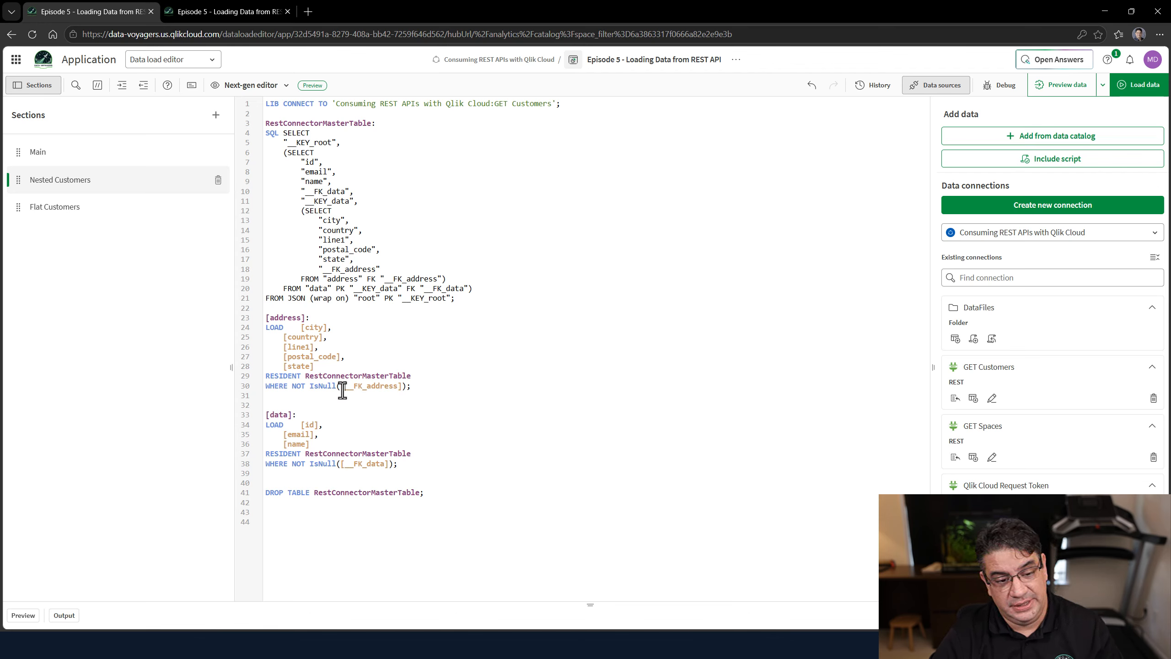
Review the address WHERE condition, the root source, and the fields loaded by the address and data resident loads.
left_click_drag(292, 387, 426, 393)
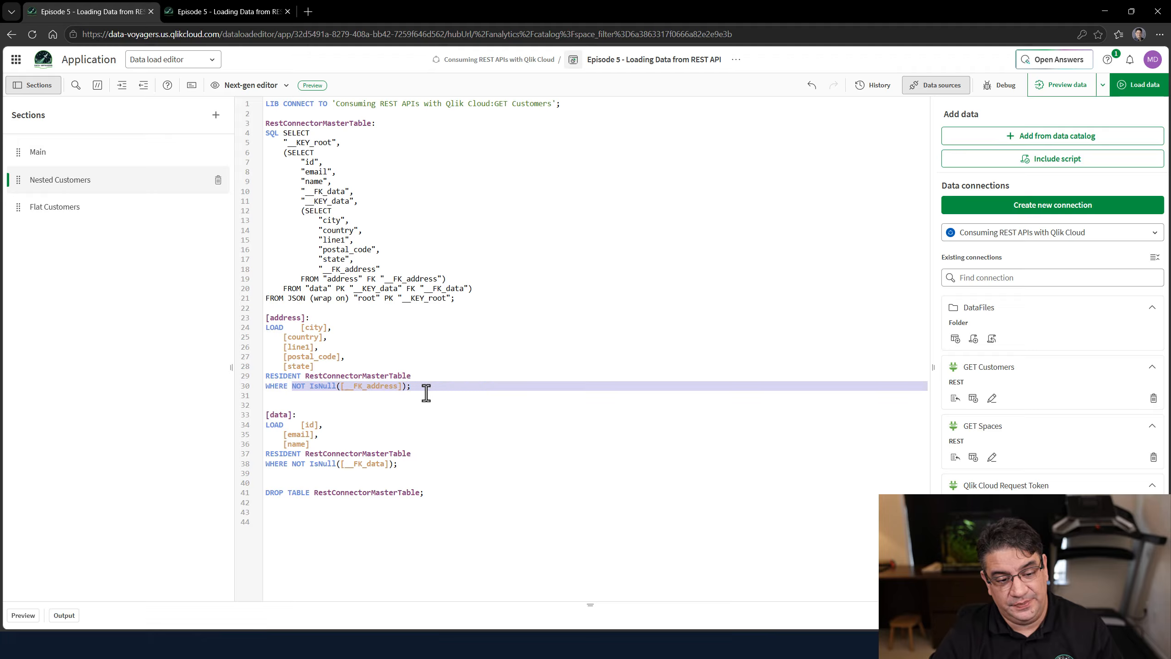
left_click(357, 387)
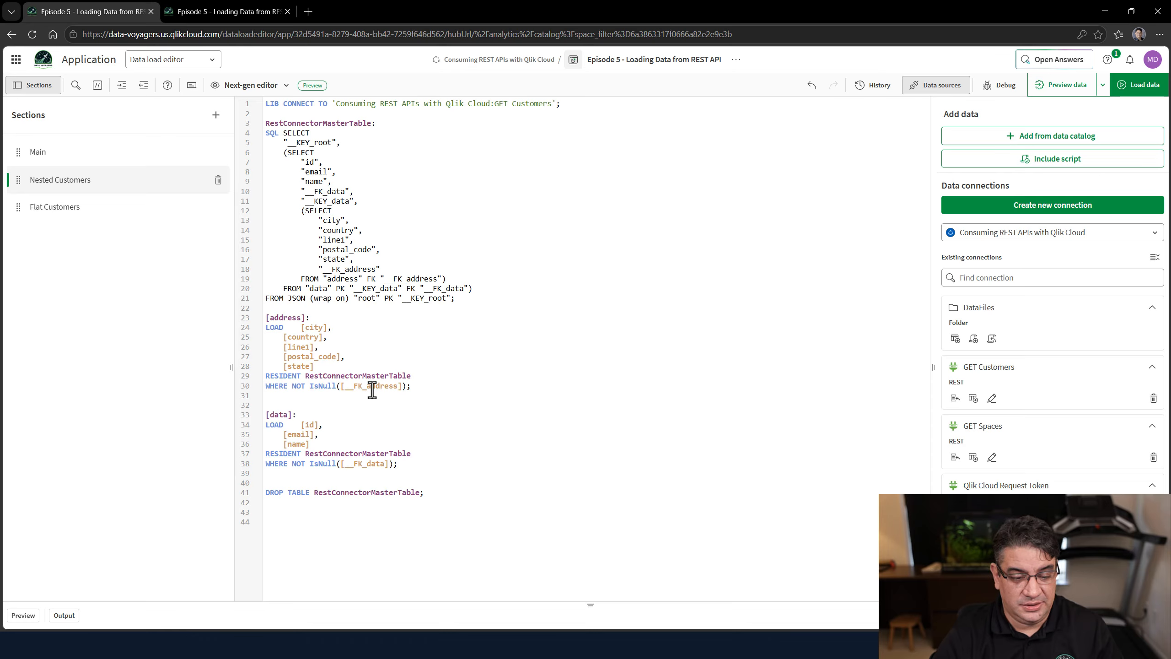
double_click(371, 386)
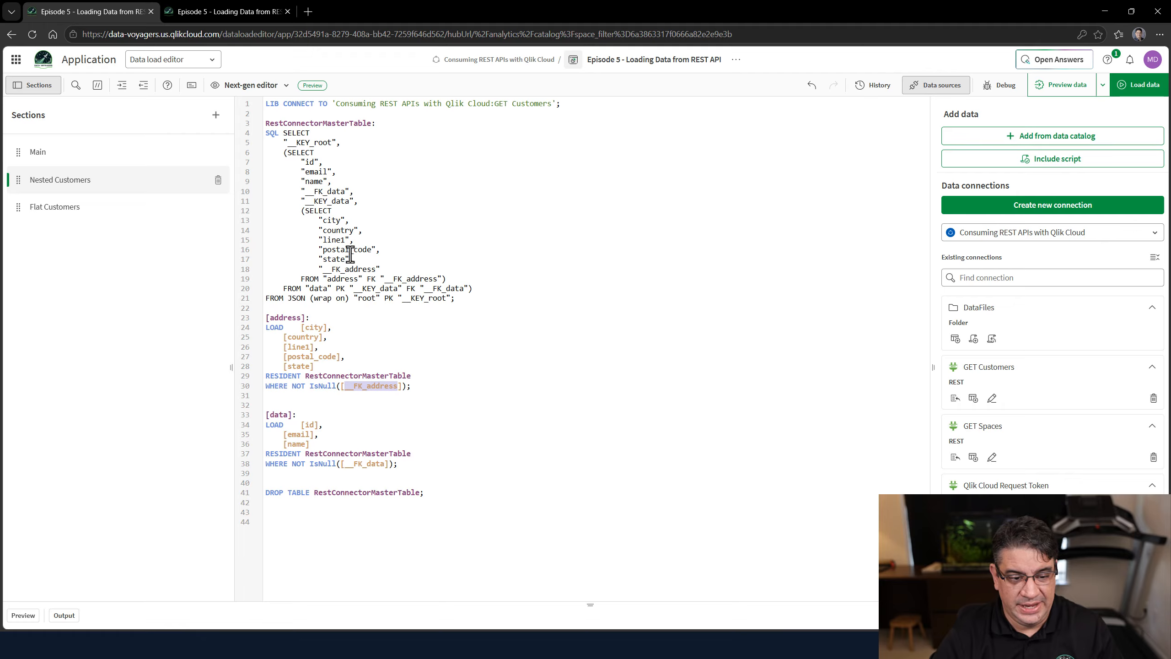
double_click(366, 298)
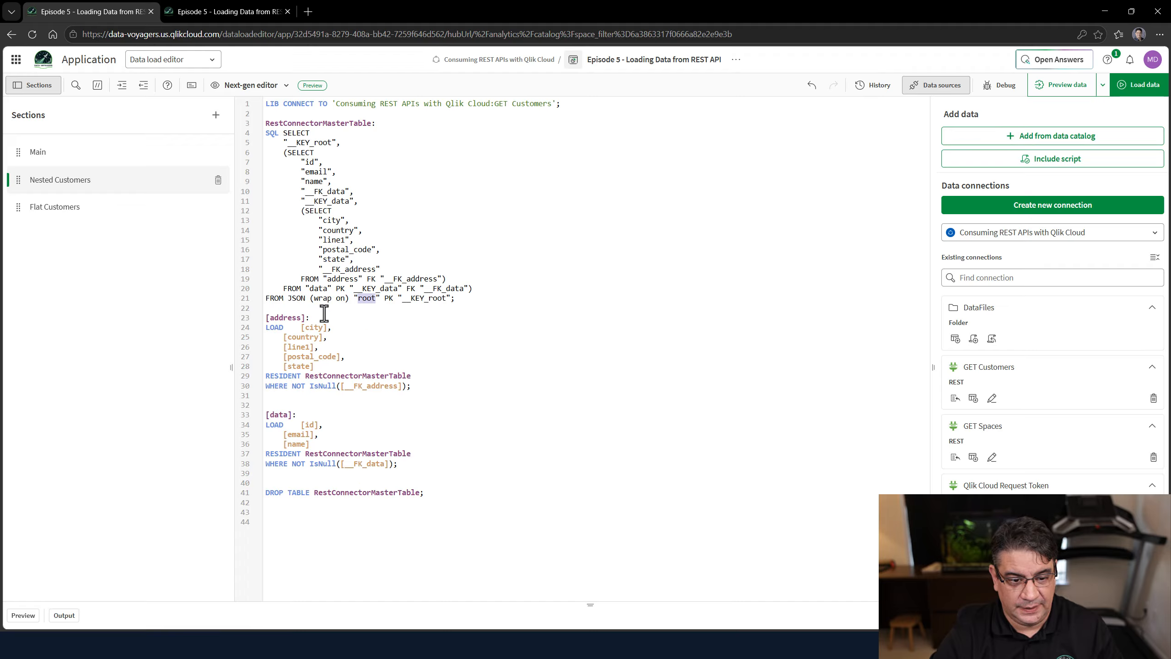
left_click(302, 325)
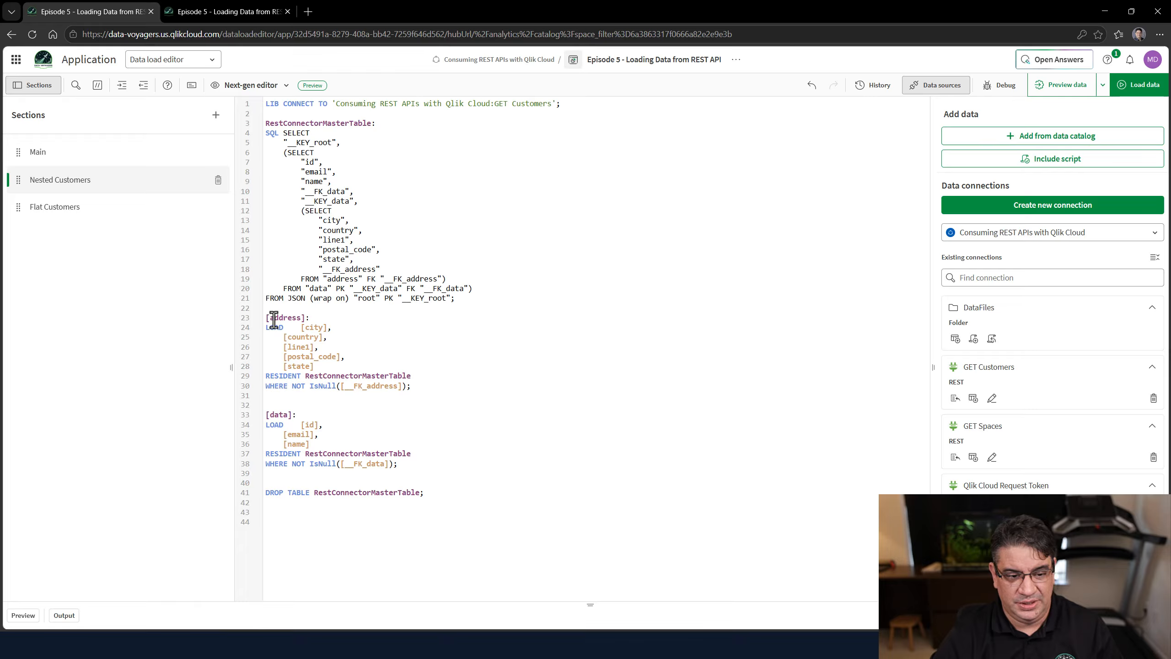
left_click_drag(274, 318, 338, 365)
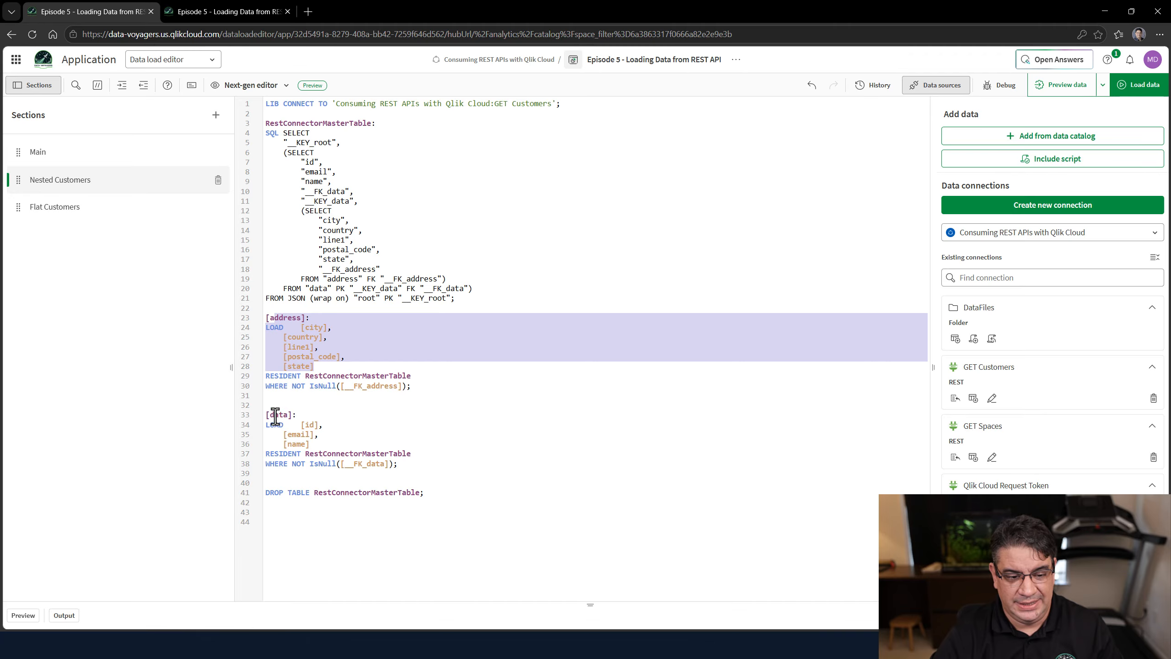
left_click_drag(276, 417, 335, 445)
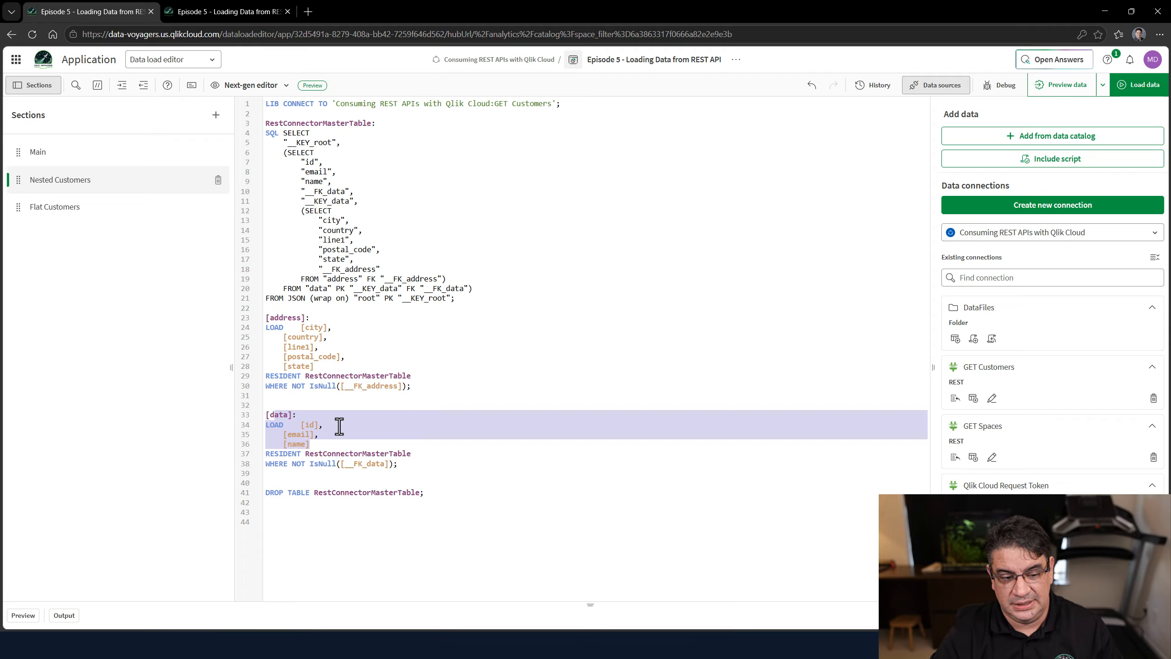
left_click(288, 350)
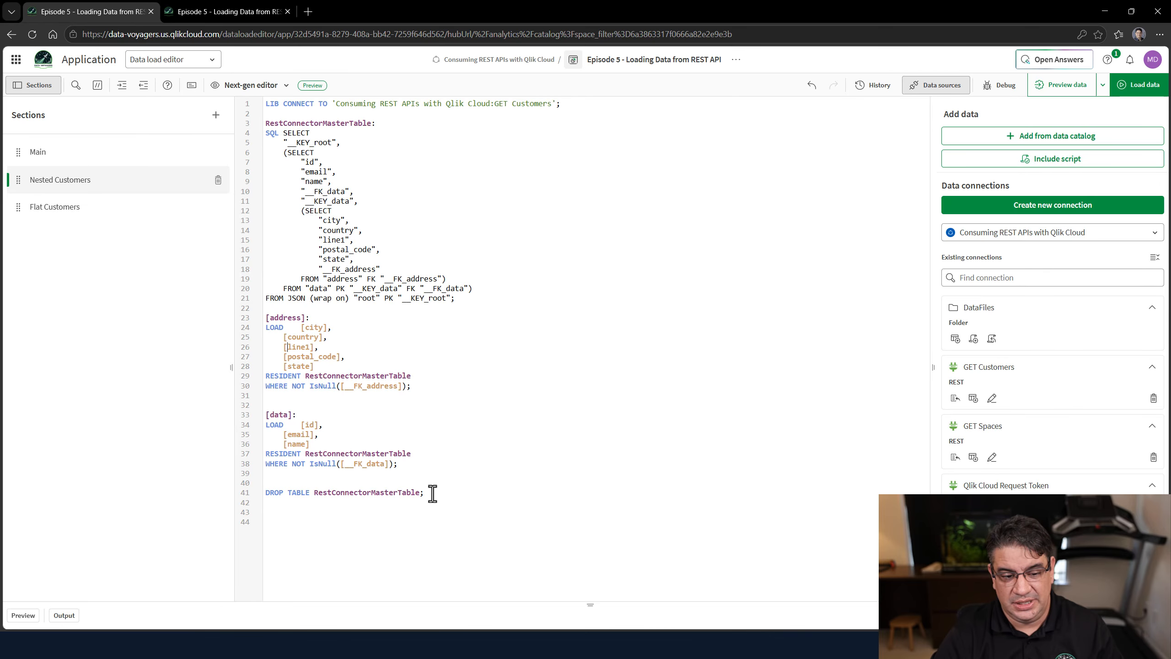
Delete the whole script in the Nested Customers section and open the data selection for the GET Customers connection.
left_click_drag(433, 494, 261, 107)
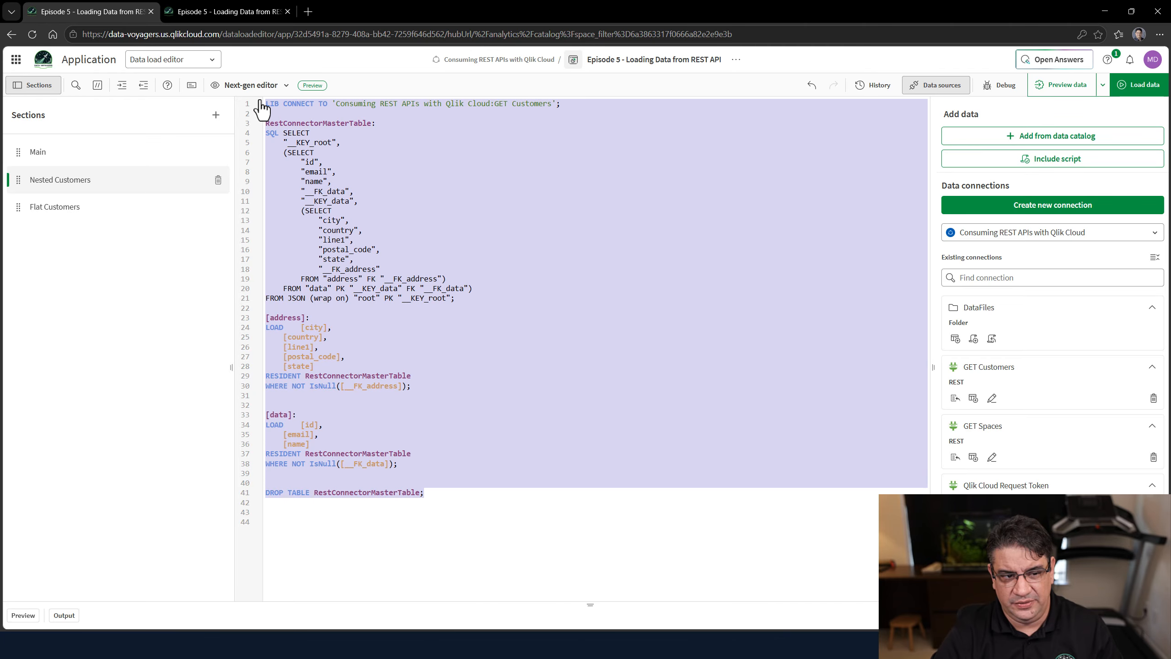
key("BackSpace")
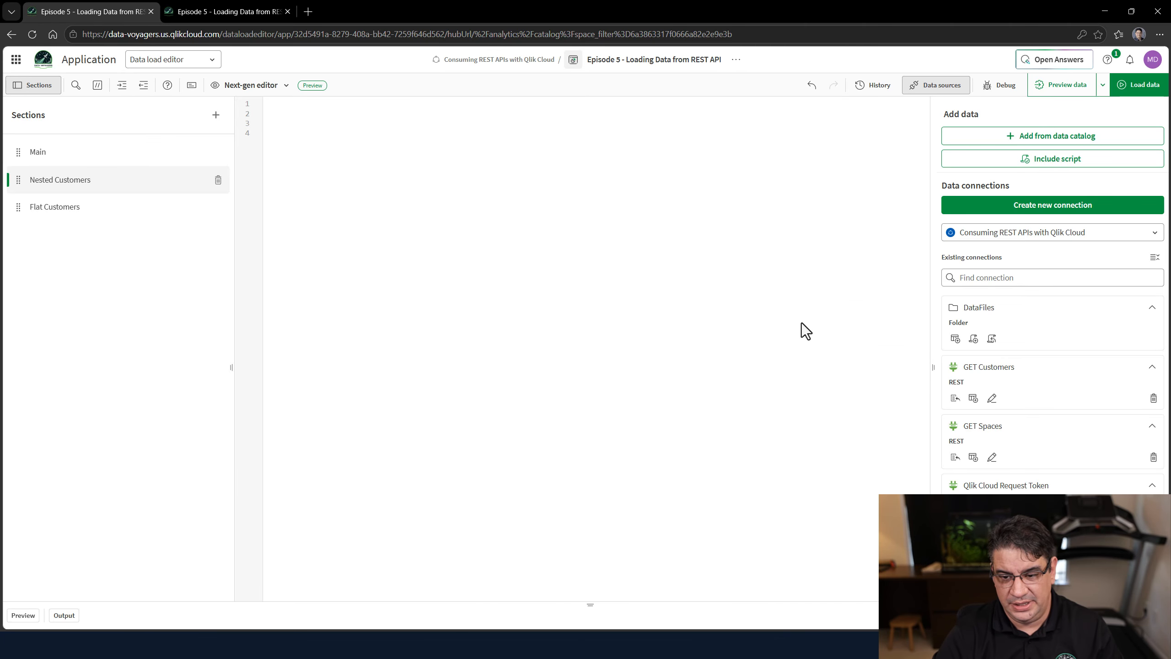
left_click(973, 399)
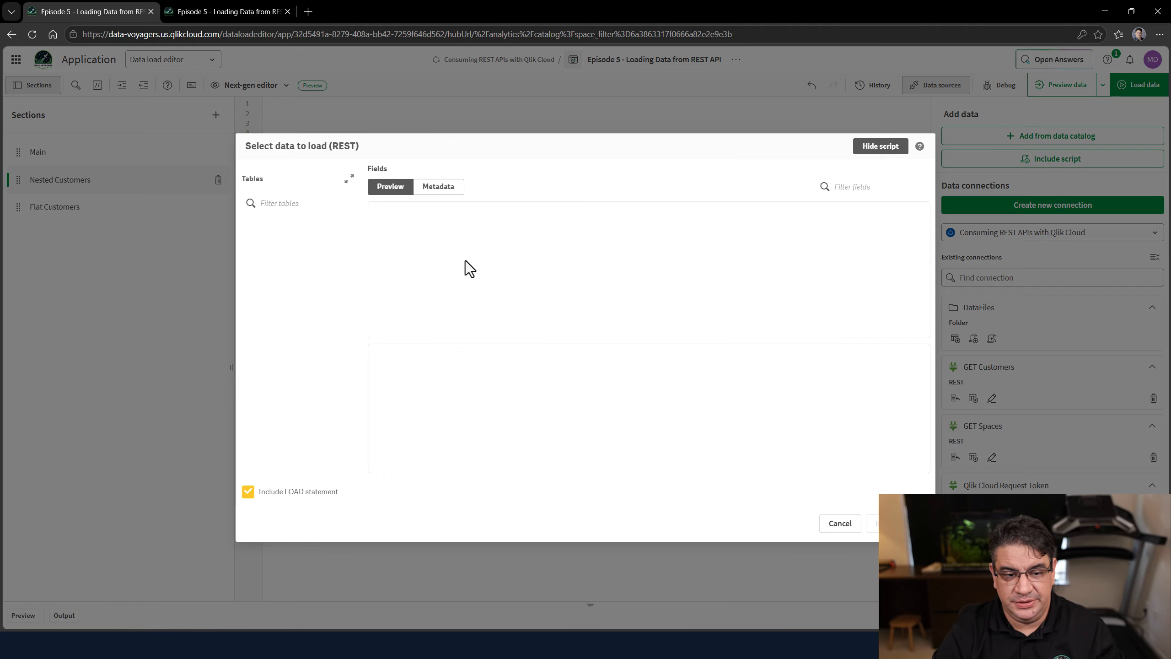
Set the preload symbols count to No limit and expand the root and data levels of the table tree.
left_click(321, 220)
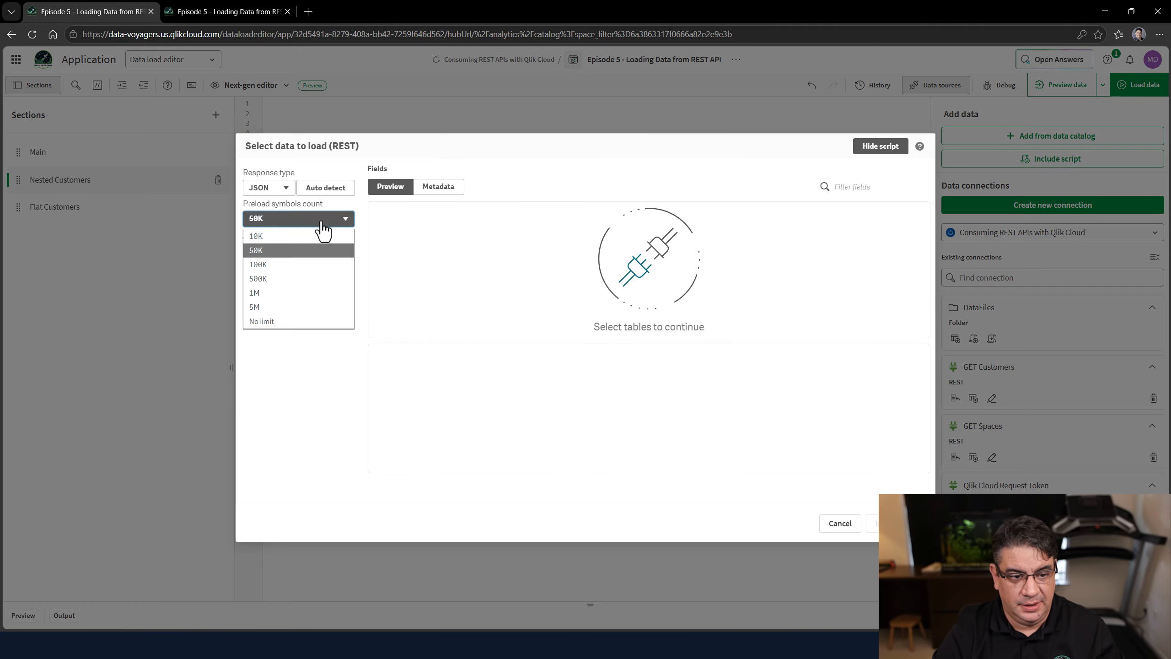
left_click(286, 321)
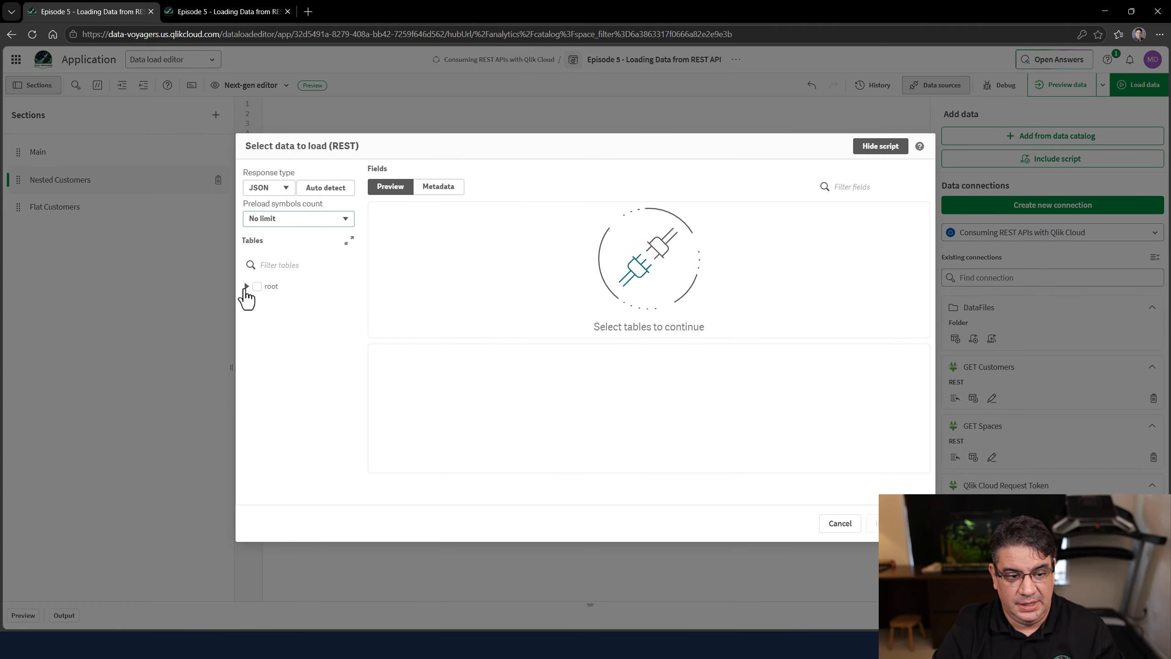
left_click(247, 287)
left_click(257, 298)
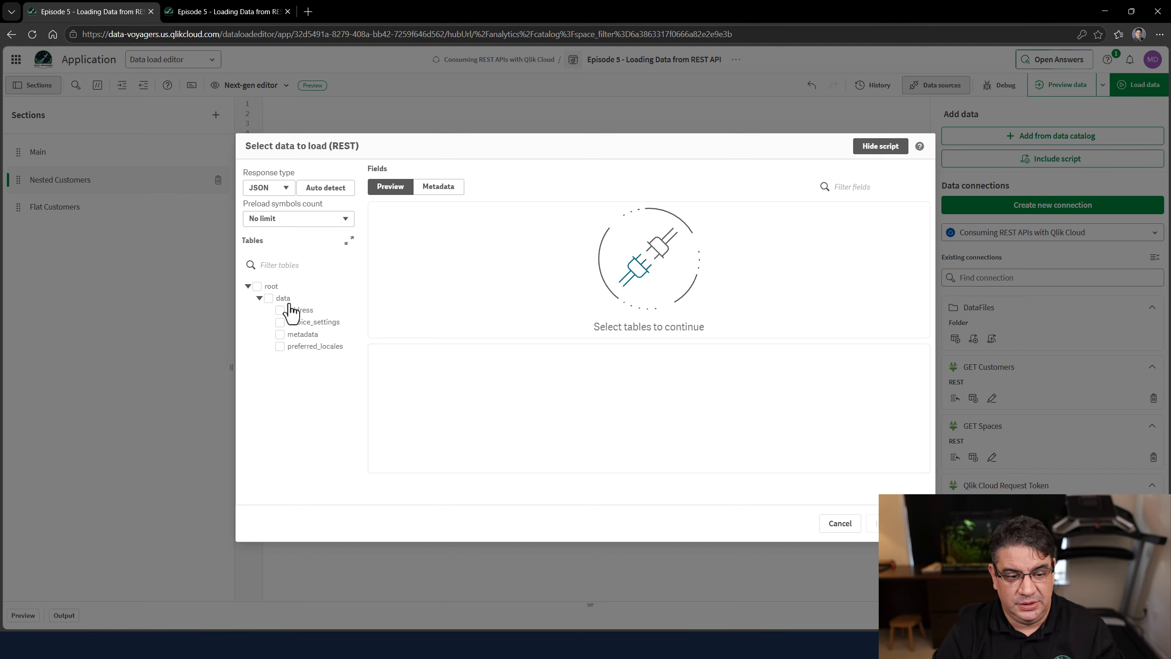
Show the data table's fields, refreshing the preview through the root table and leaving no field selected.
left_click(284, 300)
left_click(378, 211)
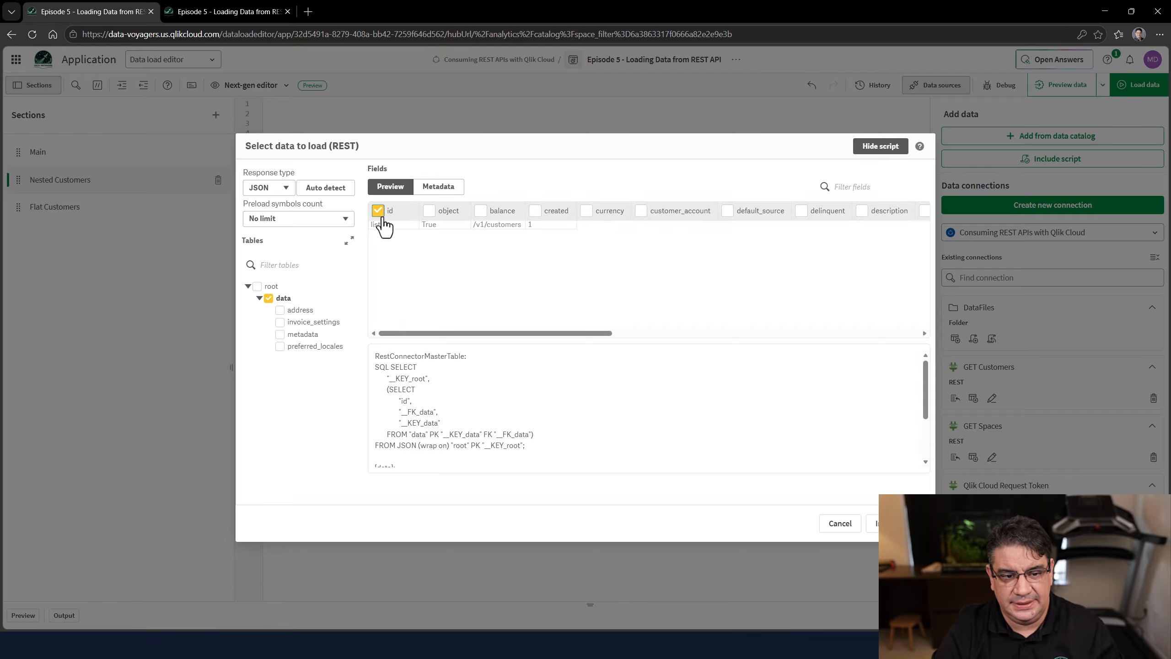
left_click(380, 214)
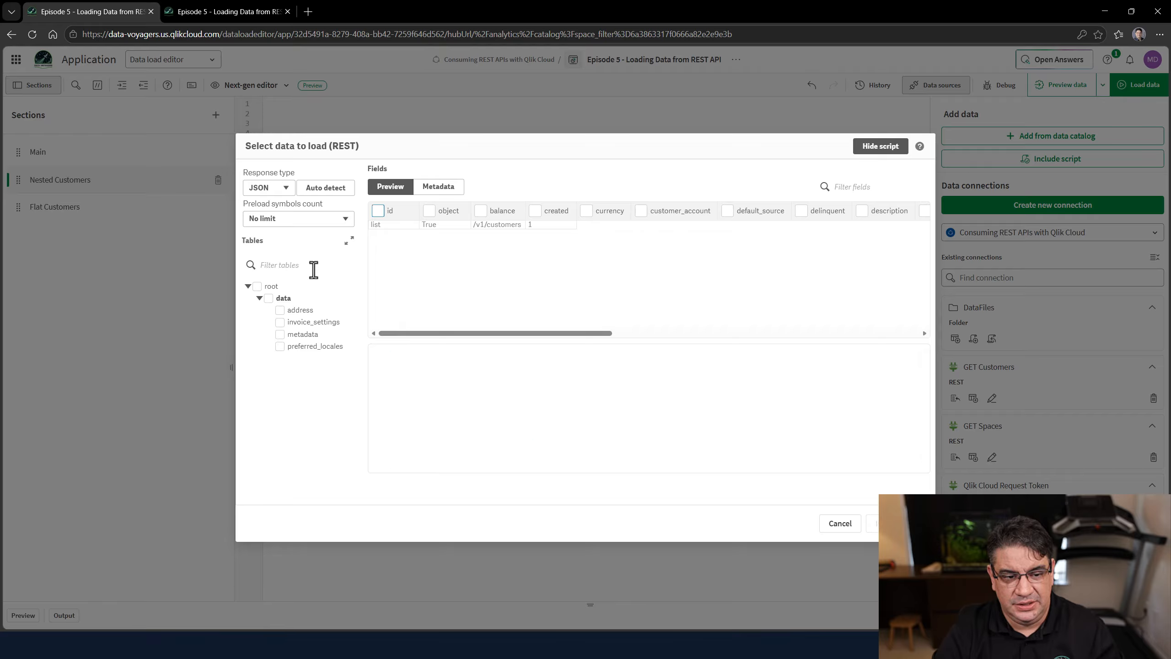
left_click(271, 287)
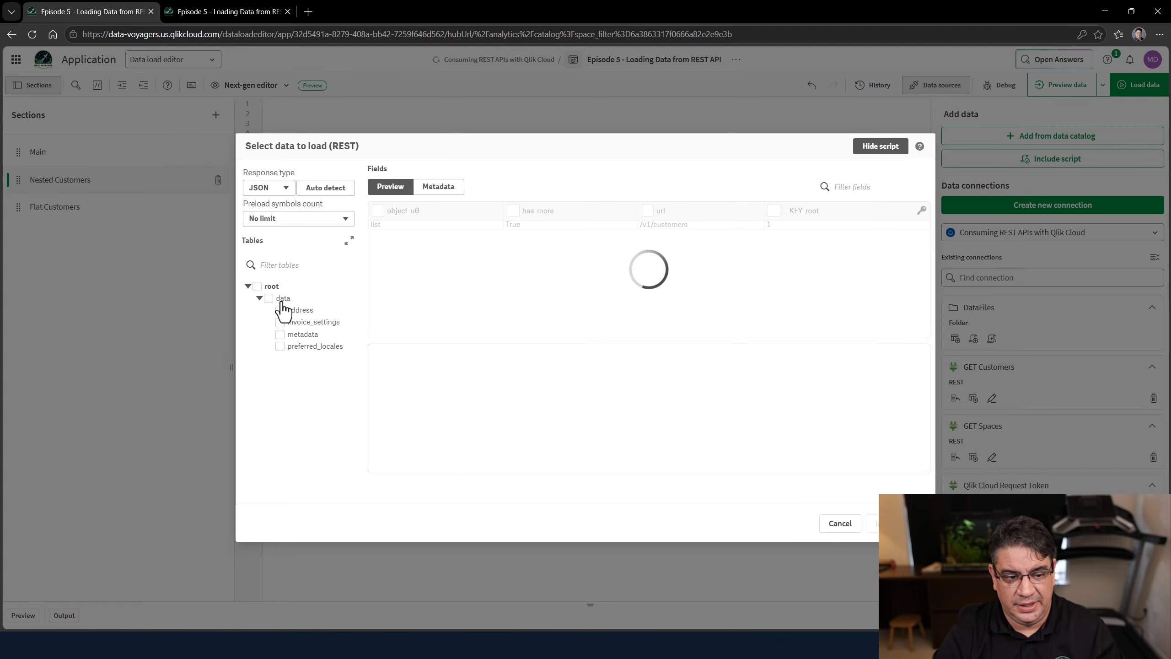
left_click(282, 298)
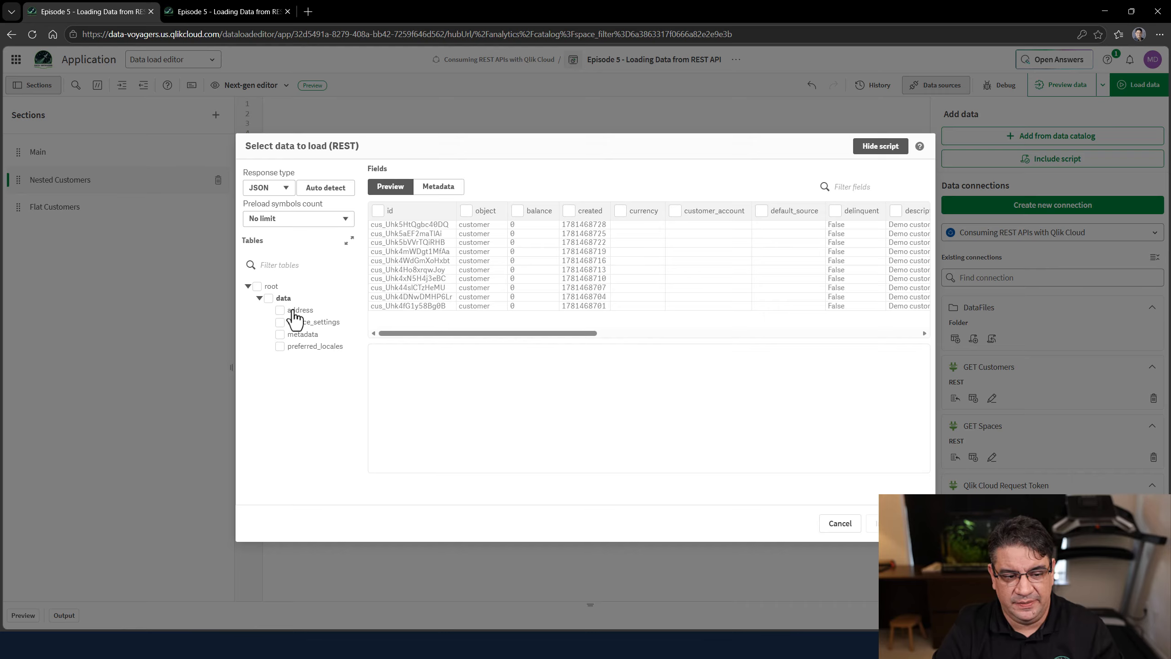
Include the id, email, name, __KEY_data and __KEY_root fields of the data table in the selection.
left_click(377, 210)
left_click_drag(500, 333, 650, 335)
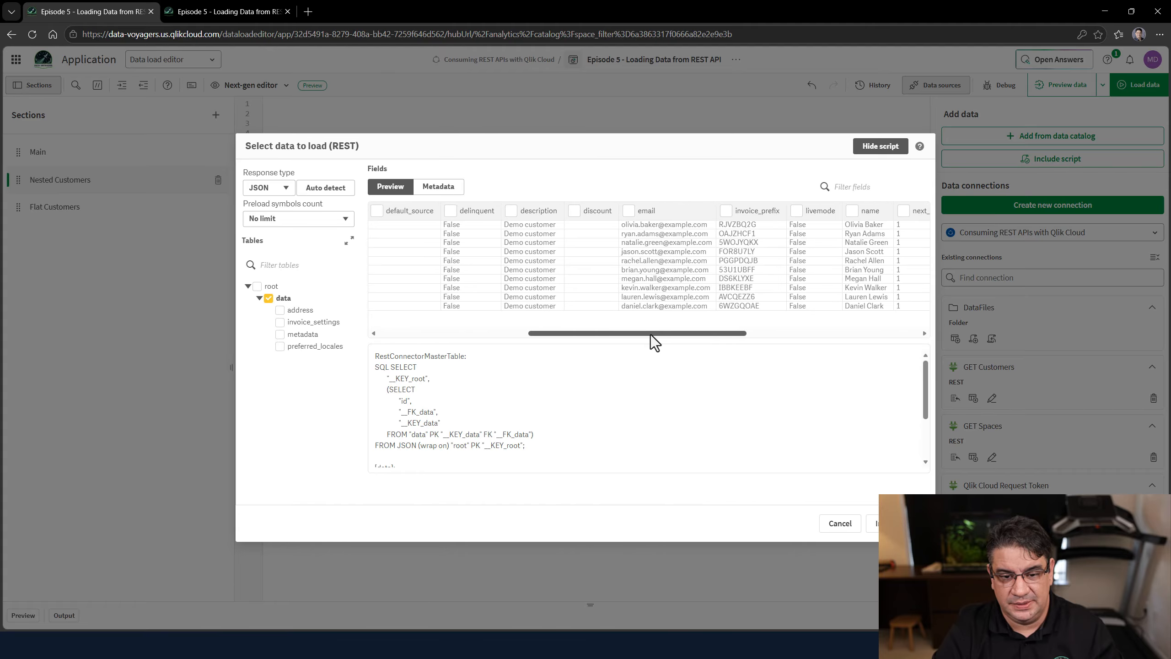
left_click(627, 211)
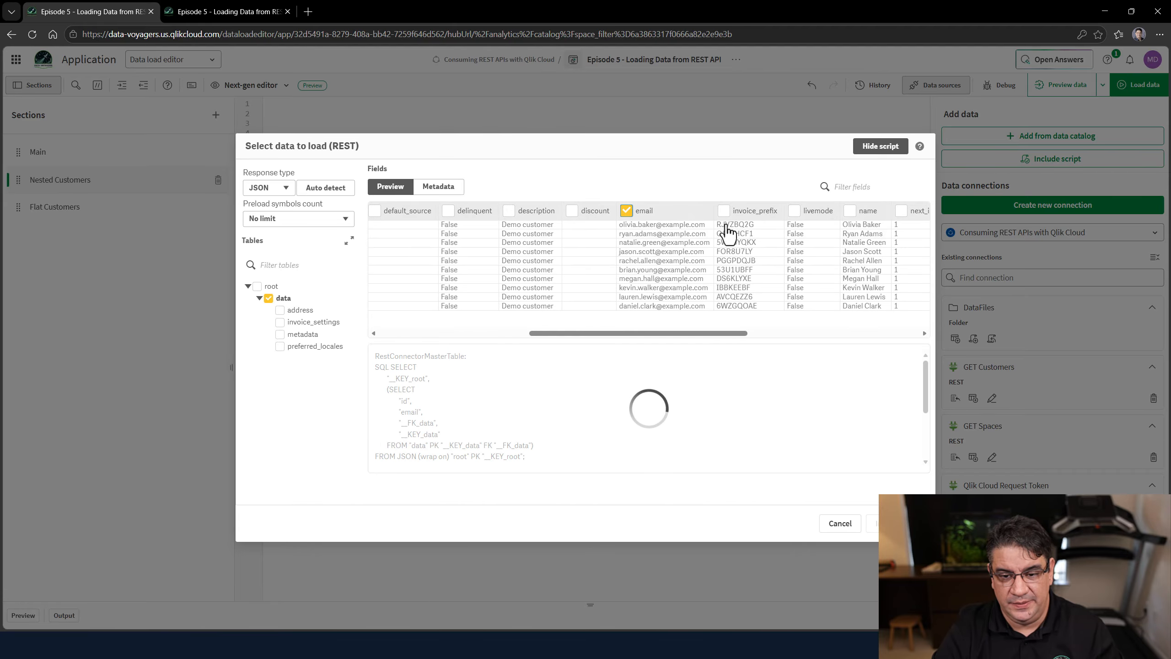
left_click(850, 210)
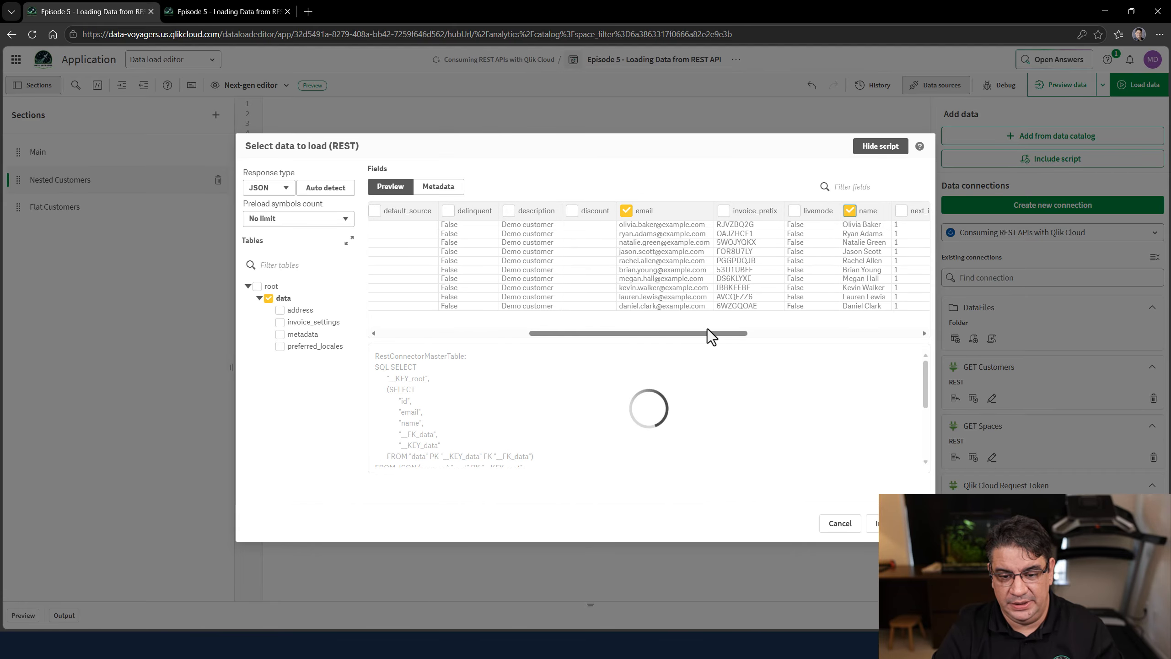
left_click_drag(706, 331, 887, 332)
left_click(797, 210)
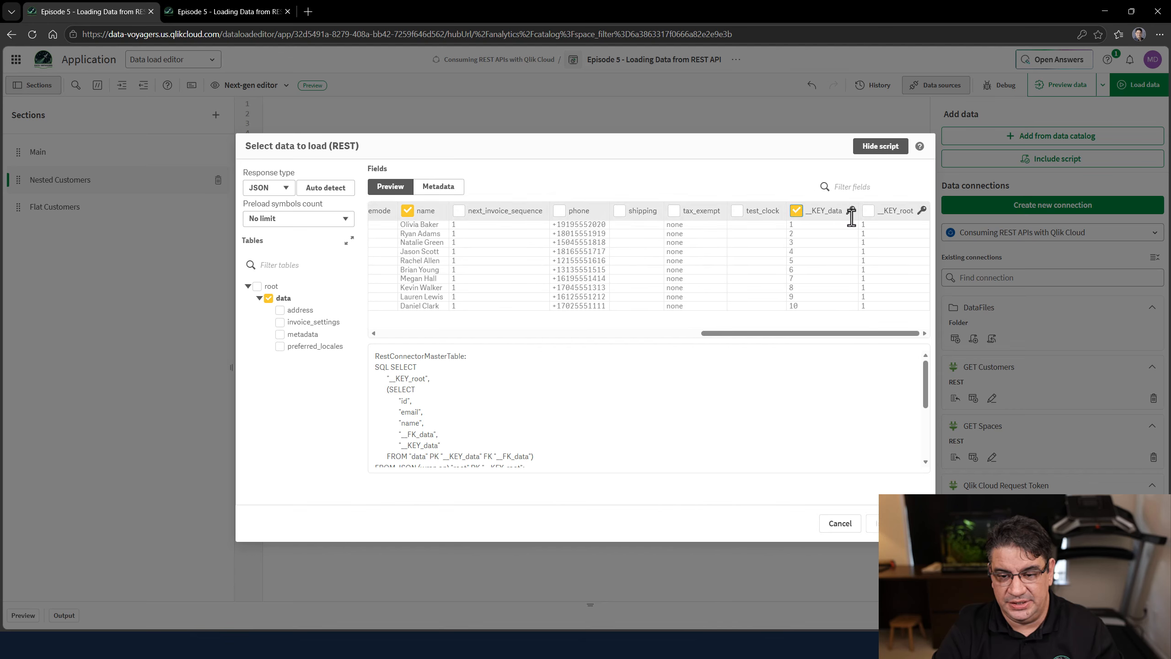
left_click(869, 213)
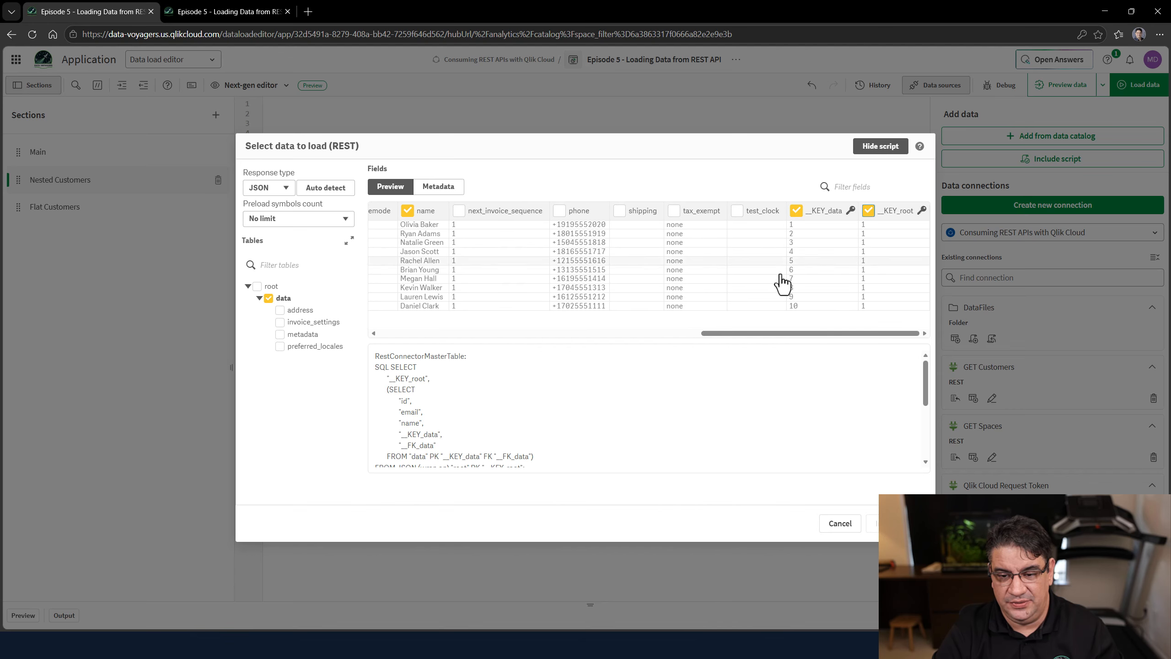
Include city, country, line1, postal_code, state and __KEY_data from the address table, and insert the generated script with keys.
left_click(297, 312)
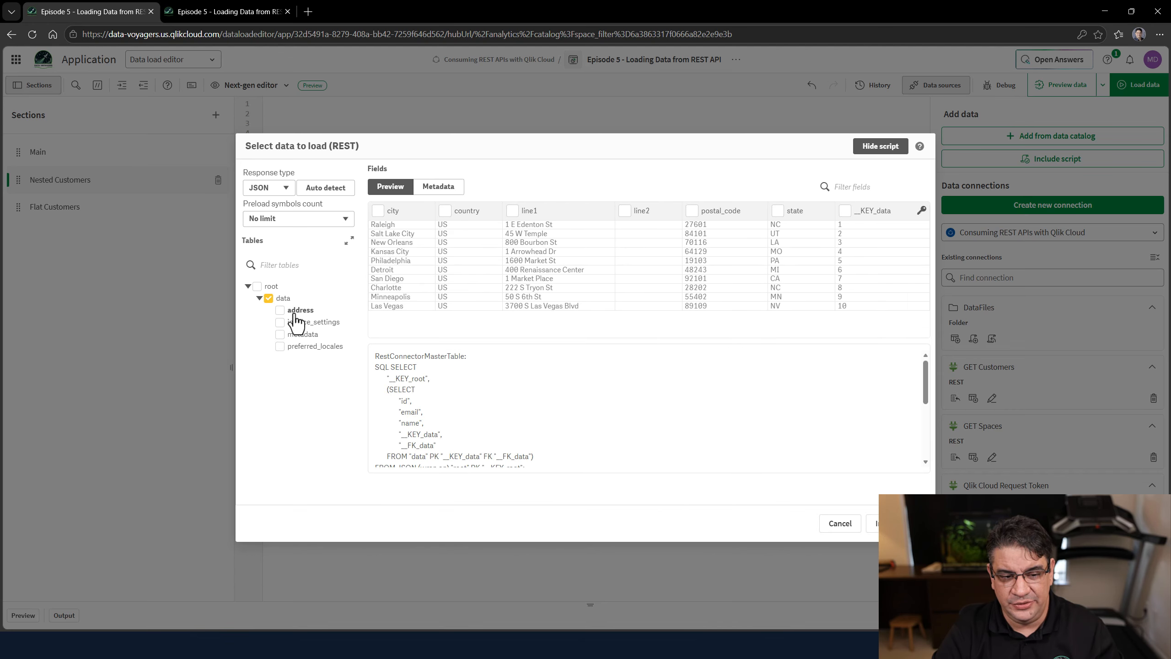
left_click(378, 212)
left_click(445, 211)
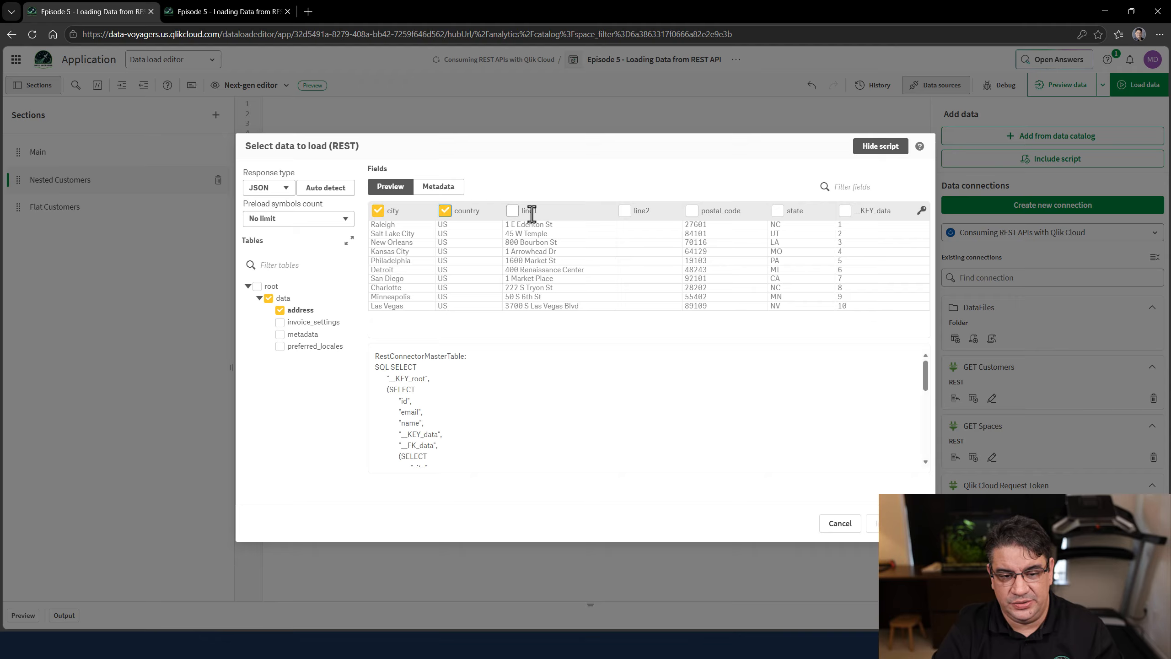
left_click(514, 212)
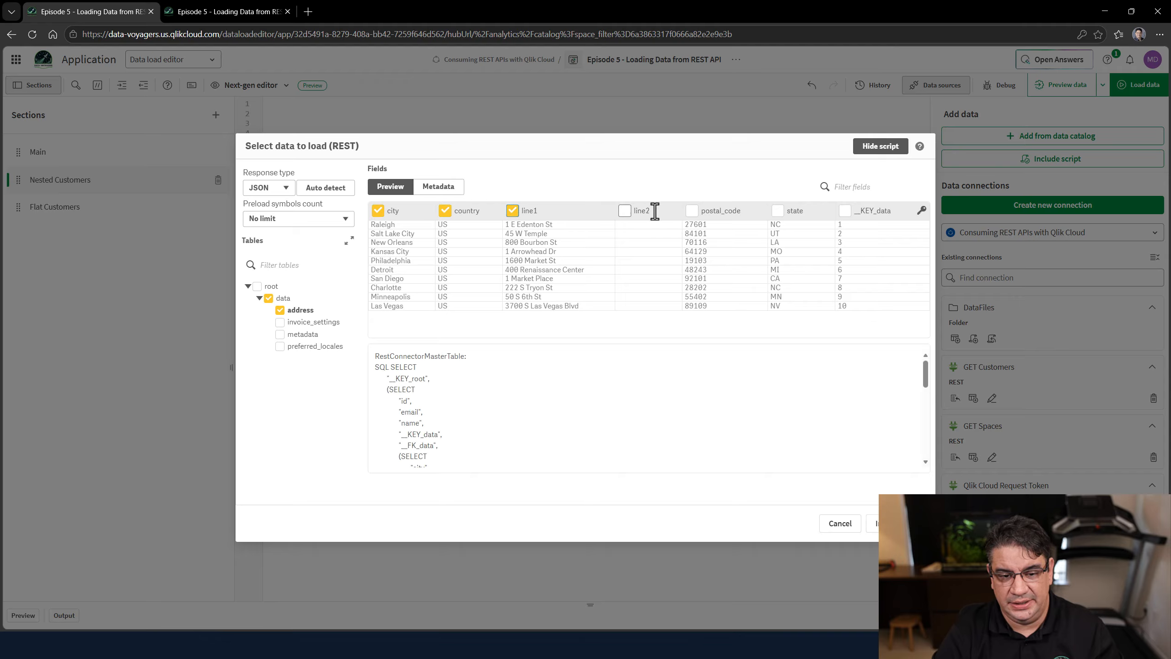
left_click(693, 214)
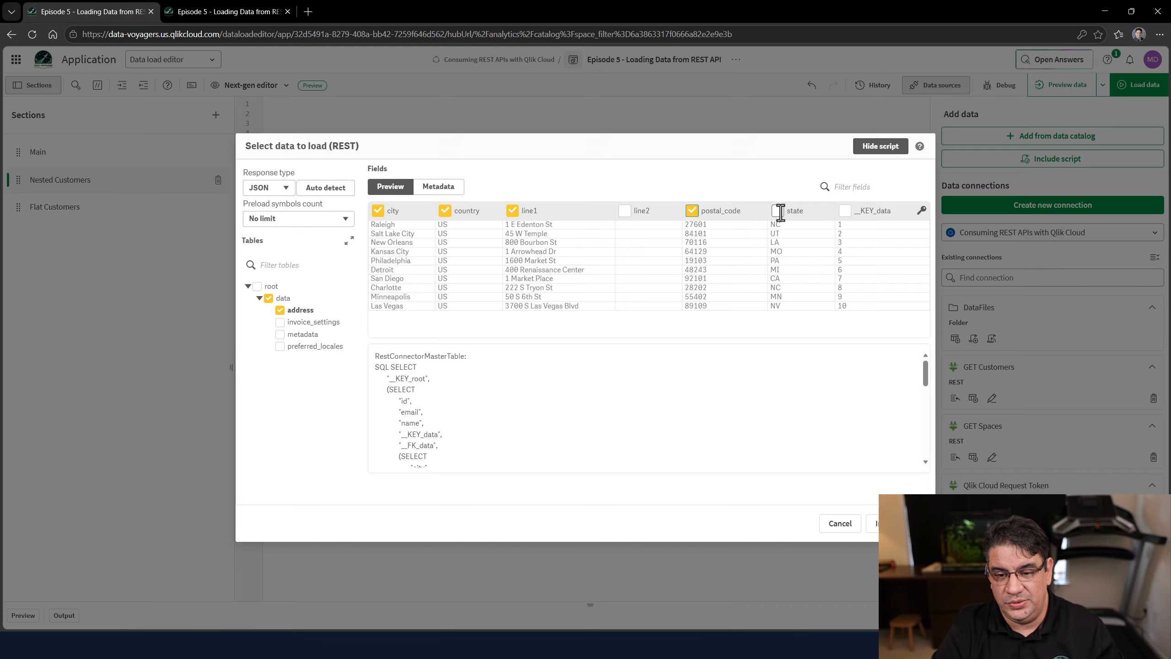
left_click(778, 212)
left_click(845, 212)
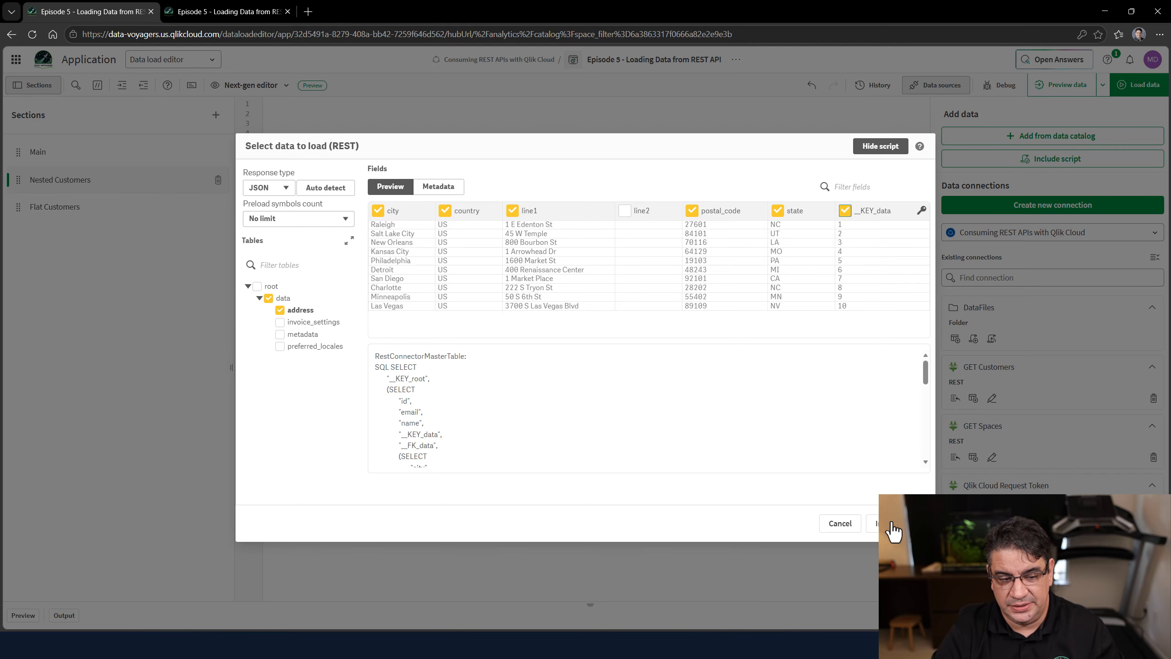
left_click(885, 524)
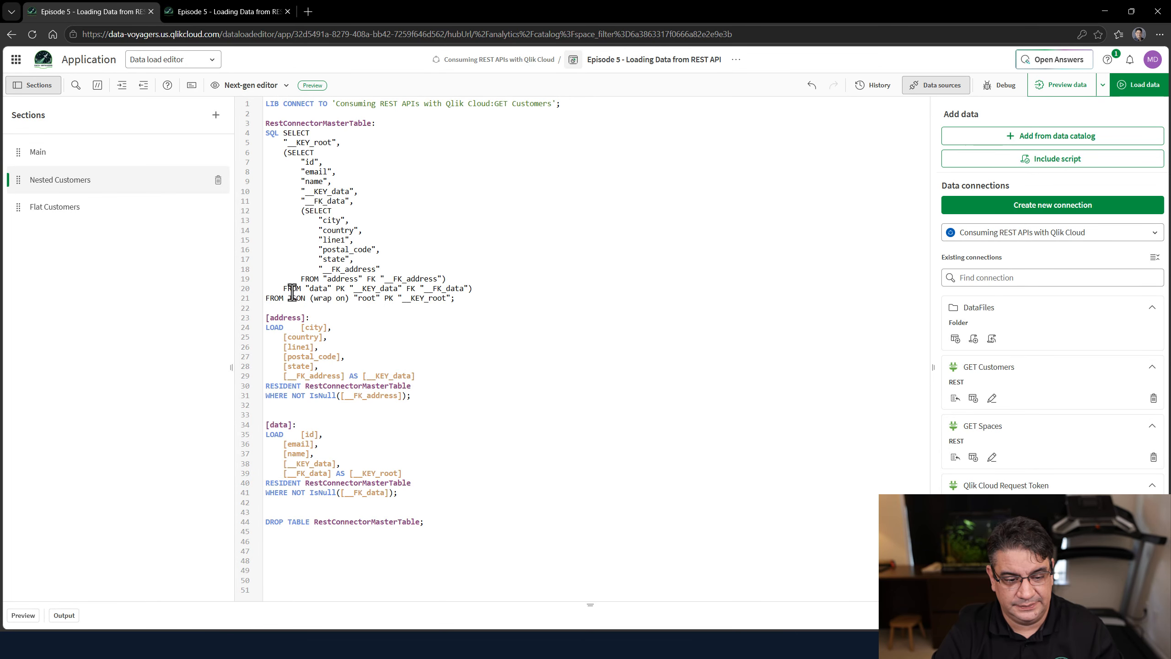
Examine the SQL SELECT block and the key fields and aliases in the address and data resident loads.
left_click(326, 406)
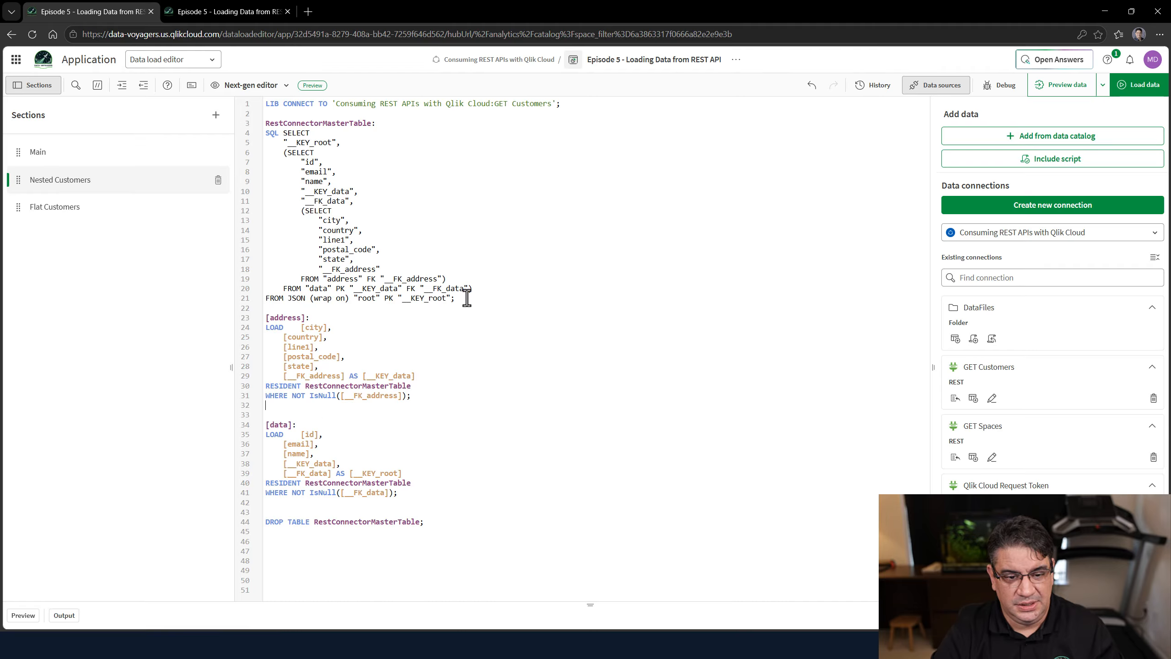
left_click_drag(455, 298, 242, 131)
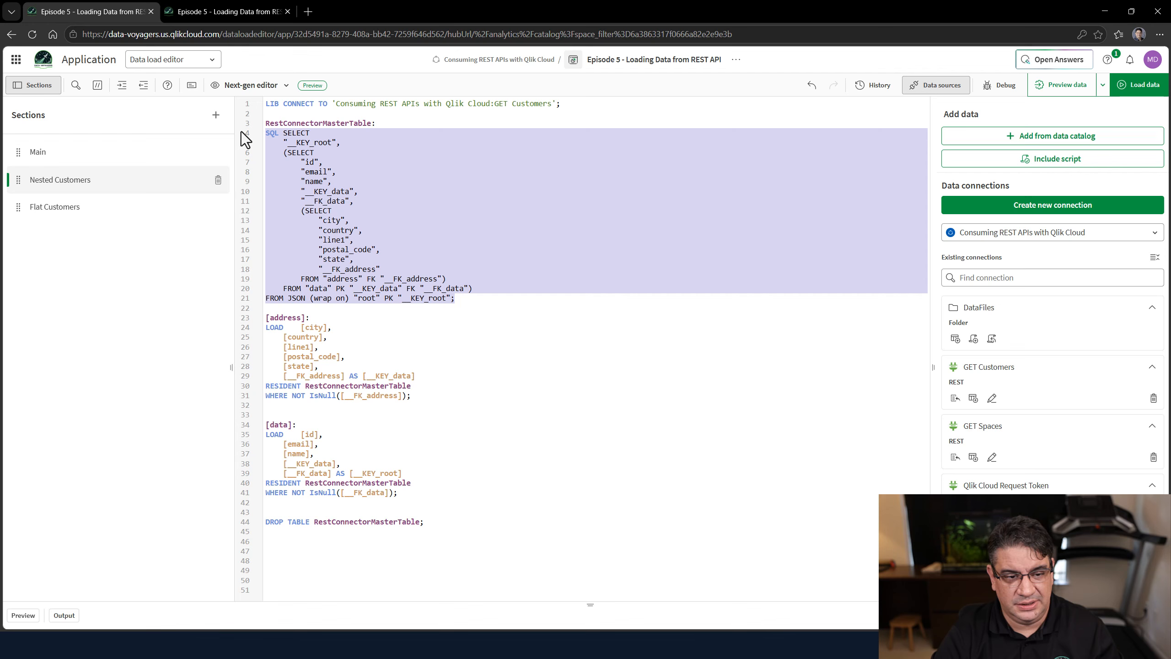
left_click(344, 264)
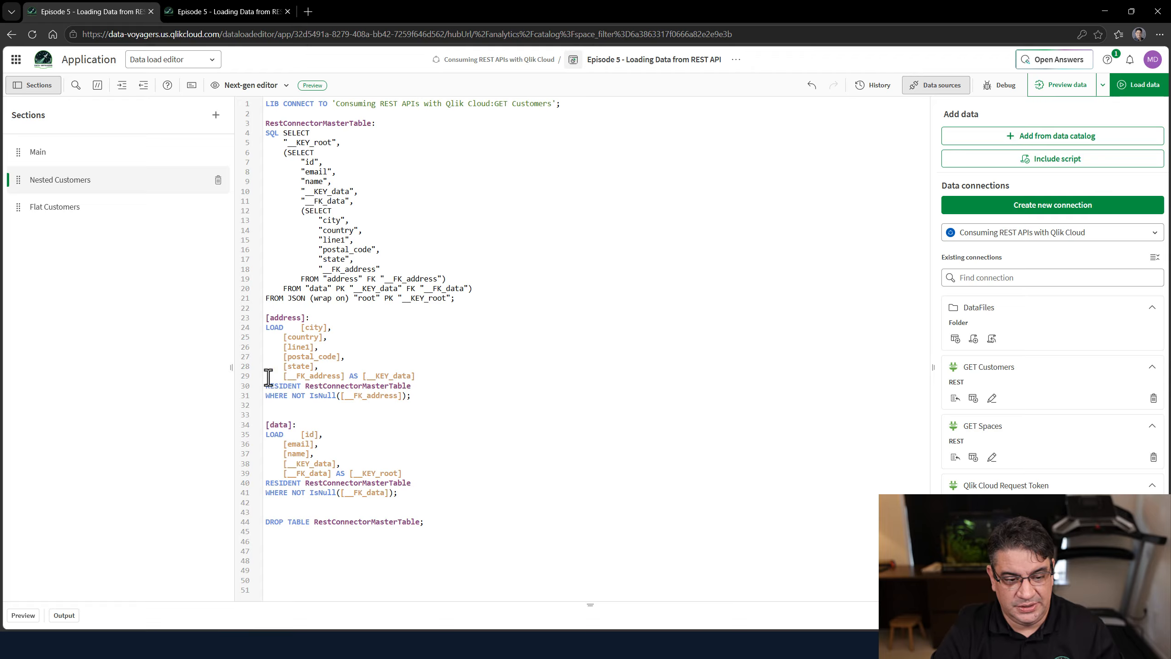
left_click_drag(266, 376, 422, 379)
left_click(422, 378)
left_click_drag(363, 376, 420, 376)
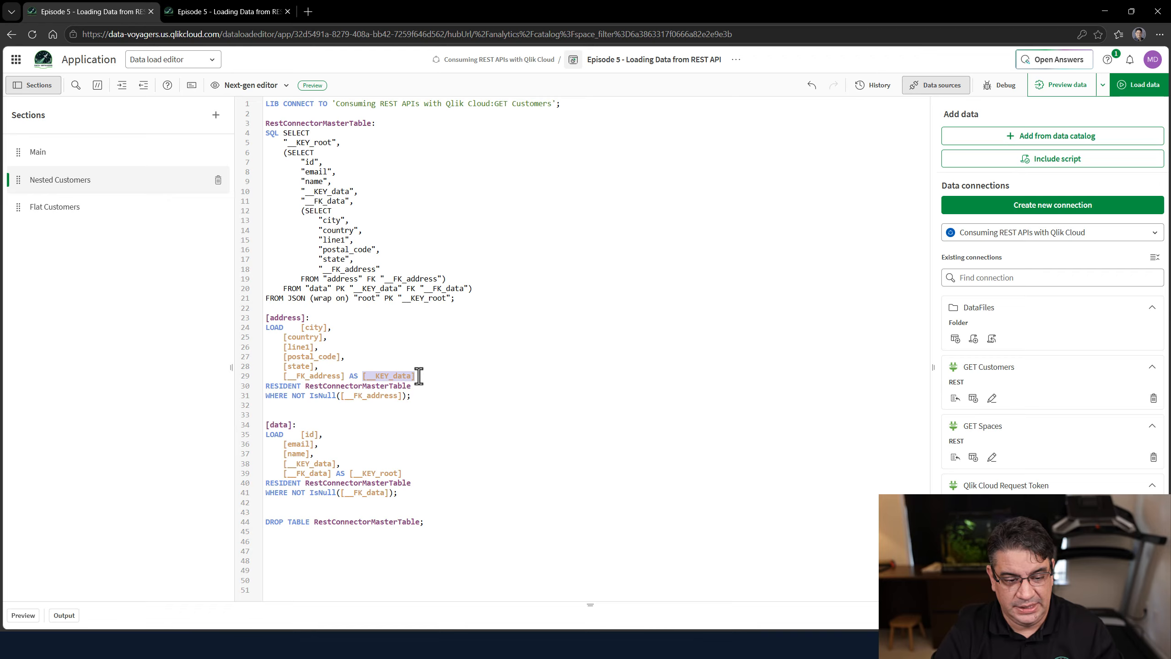
left_click(299, 469)
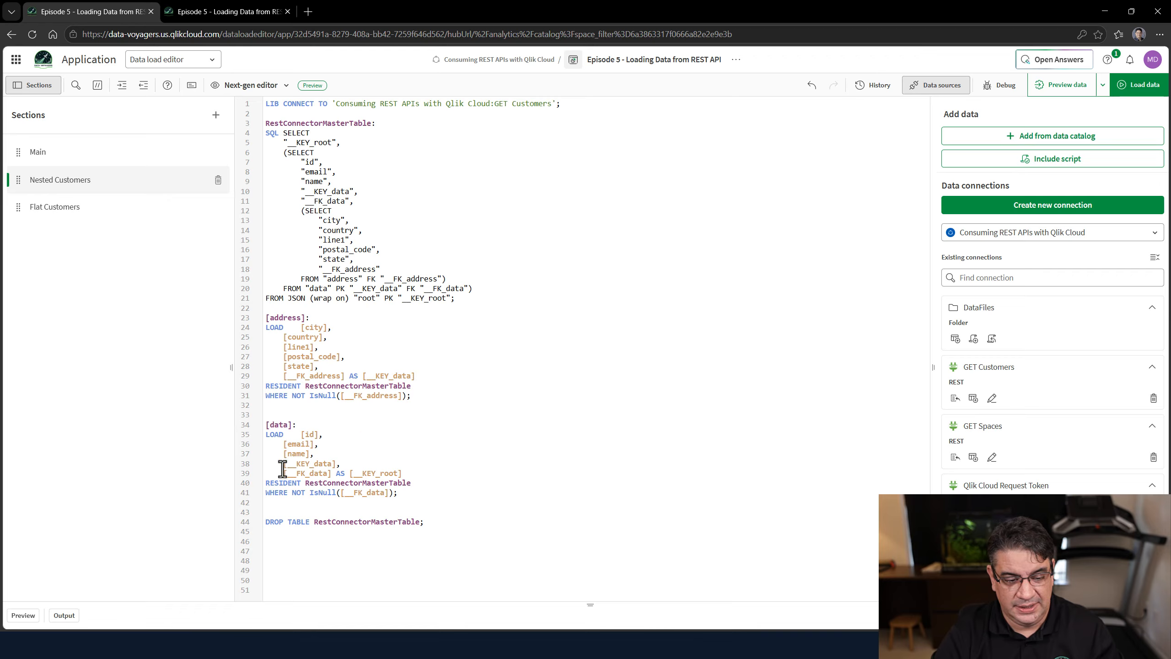
left_click_drag(283, 468, 340, 464)
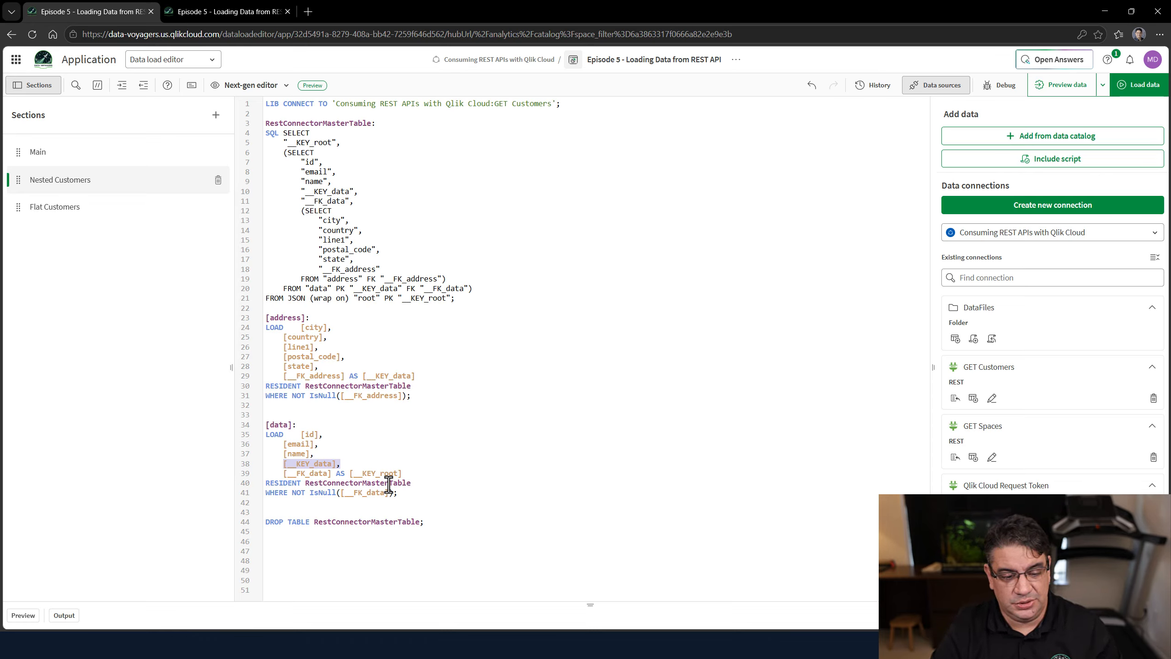
left_click_drag(350, 473, 406, 473)
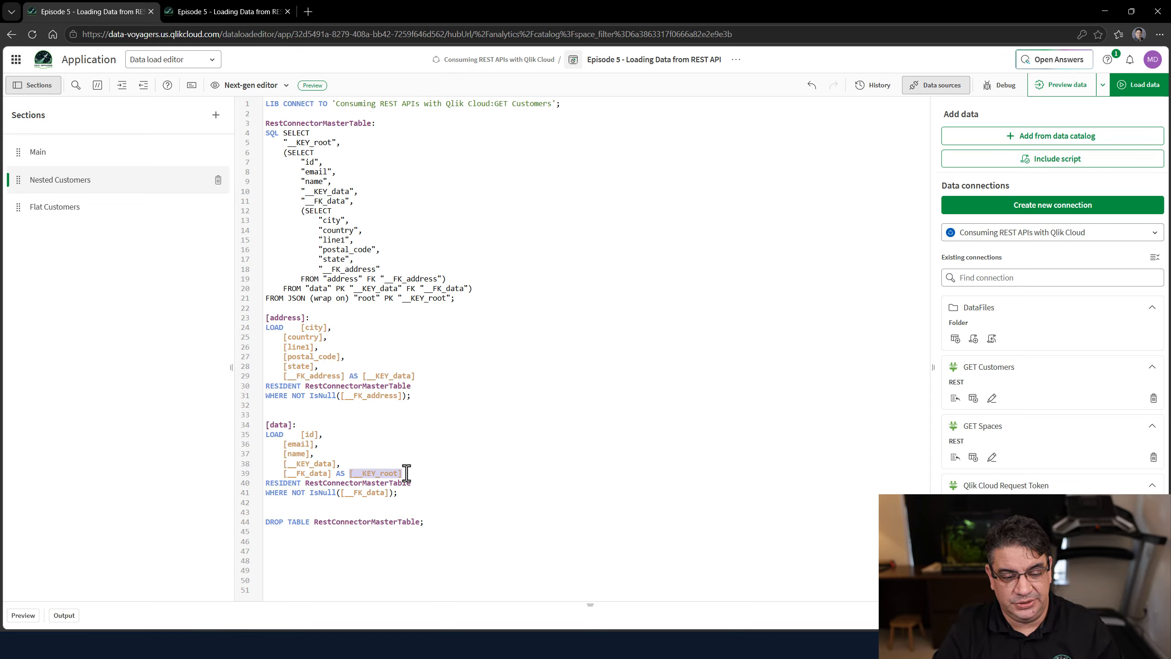
Review how the RestConnectorMasterTable block relates to the complete address and data load blocks.
left_click(393, 279)
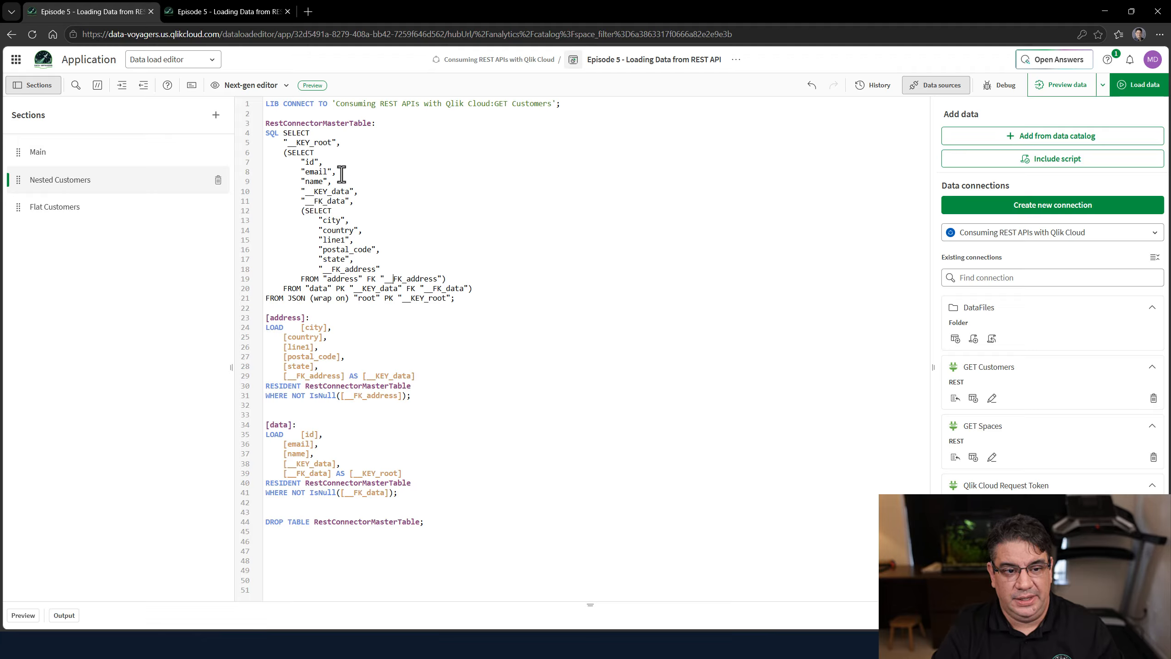
left_click_drag(481, 301, 262, 137)
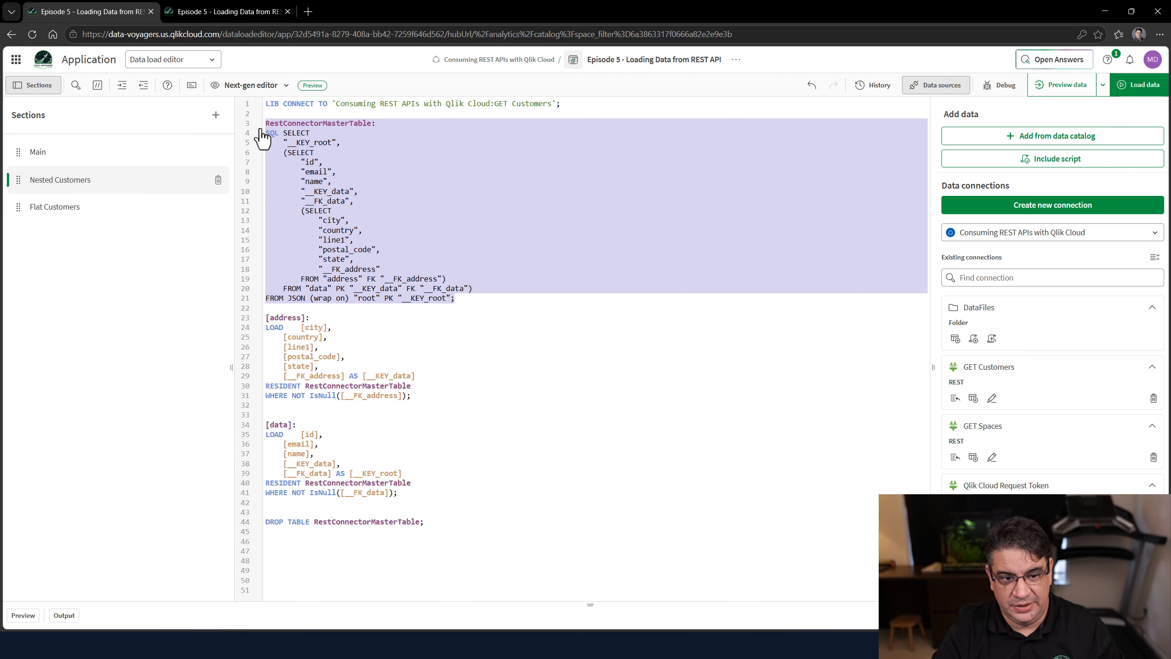
left_click_drag(446, 396, 269, 317)
left_click_drag(406, 493, 273, 425)
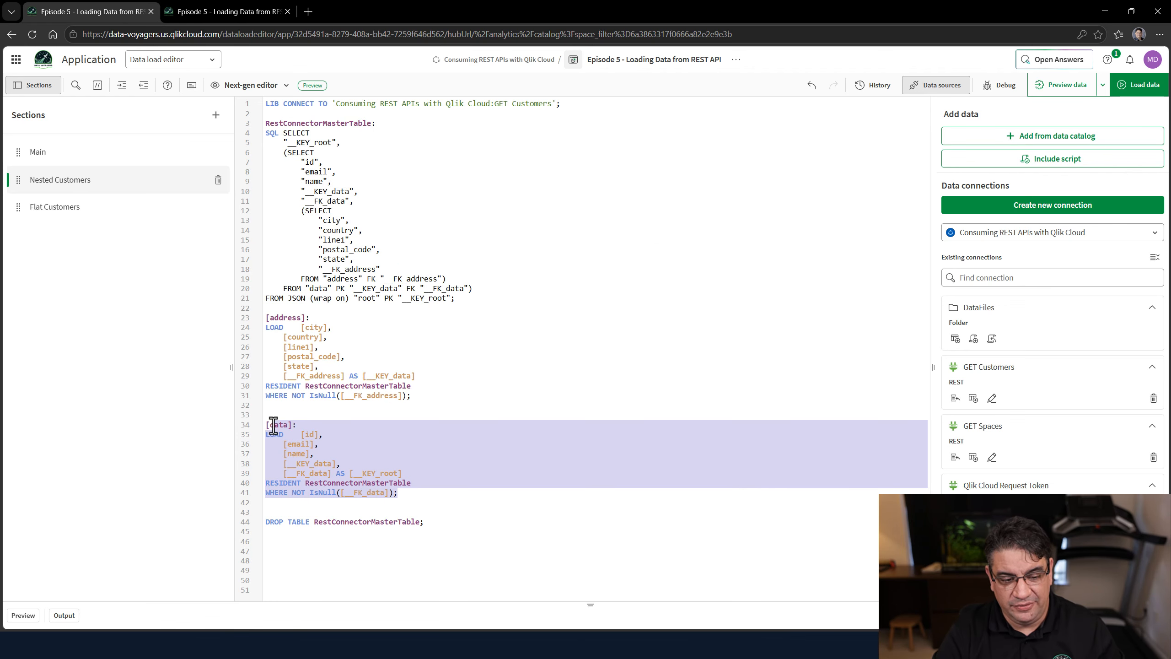
left_click(297, 406)
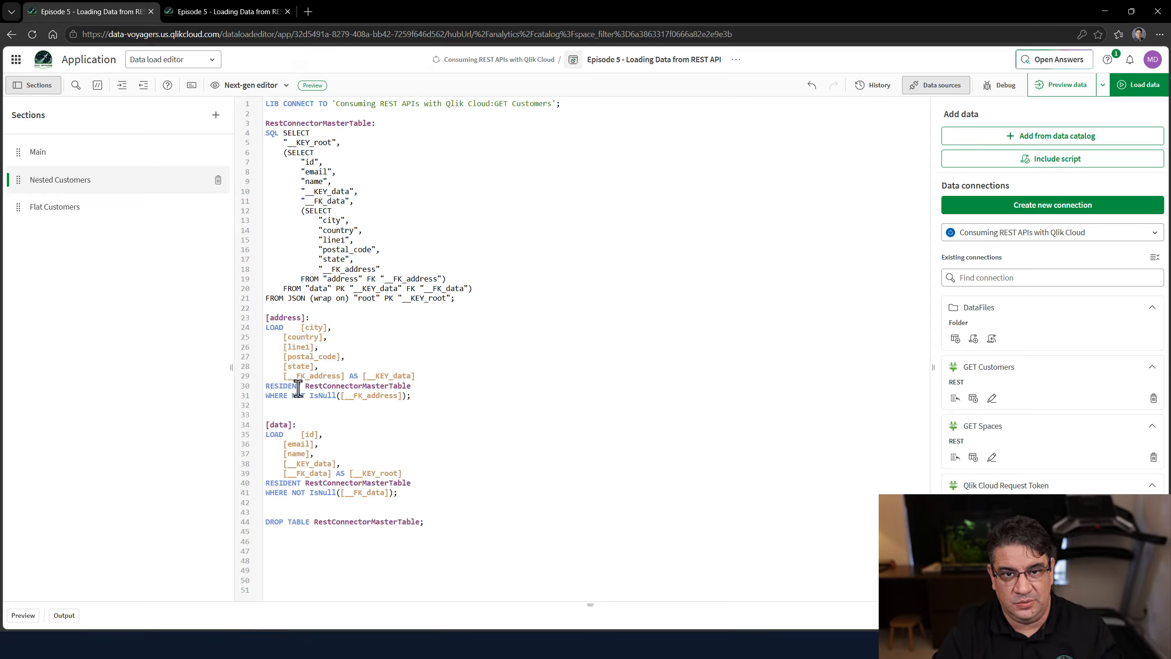
left_click(368, 348)
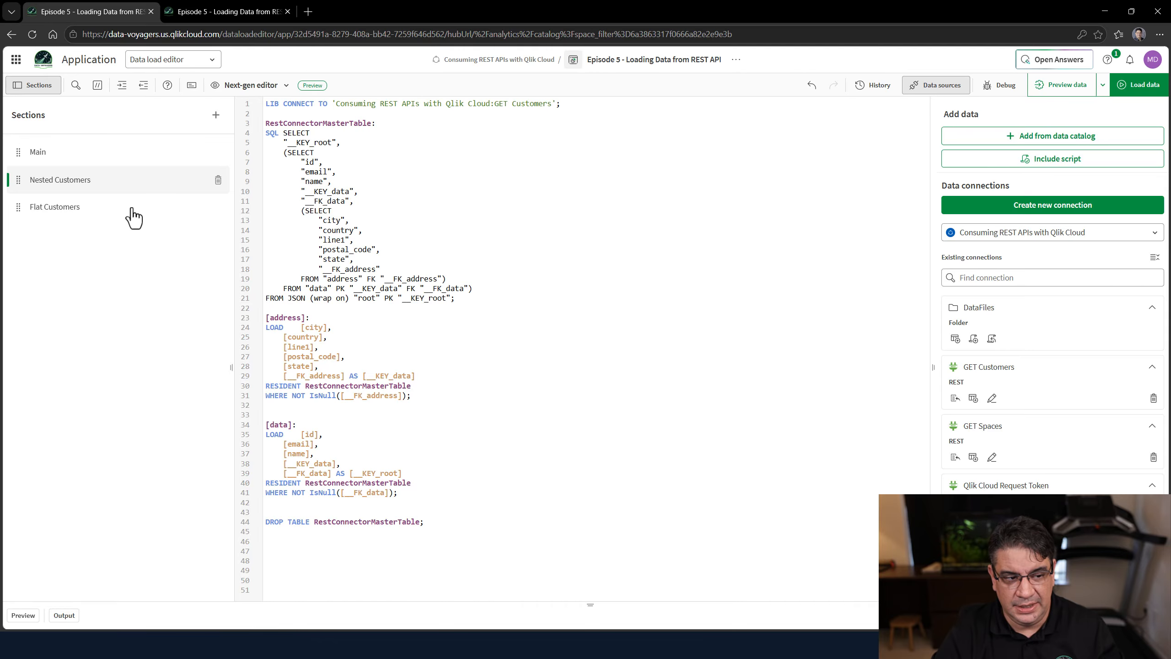
Check the Flat Customers script and its Exit Script statement, and return to the Nested Customers section.
left_click(62, 207)
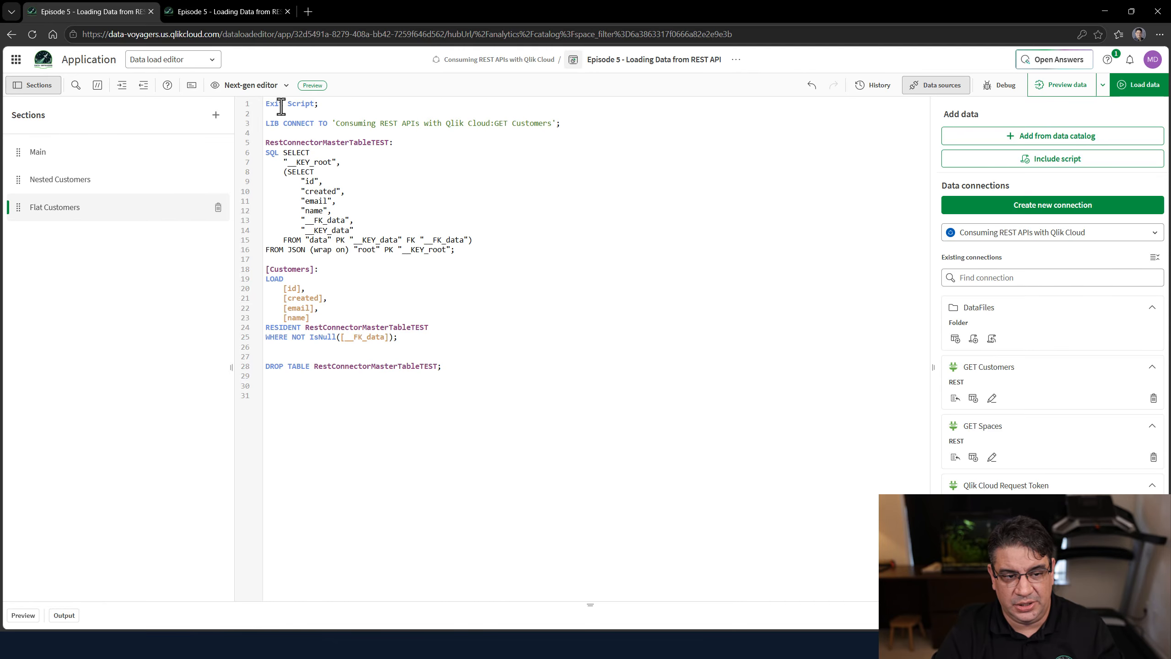
left_click_drag(268, 105, 356, 415)
left_click(445, 223)
left_click(84, 186)
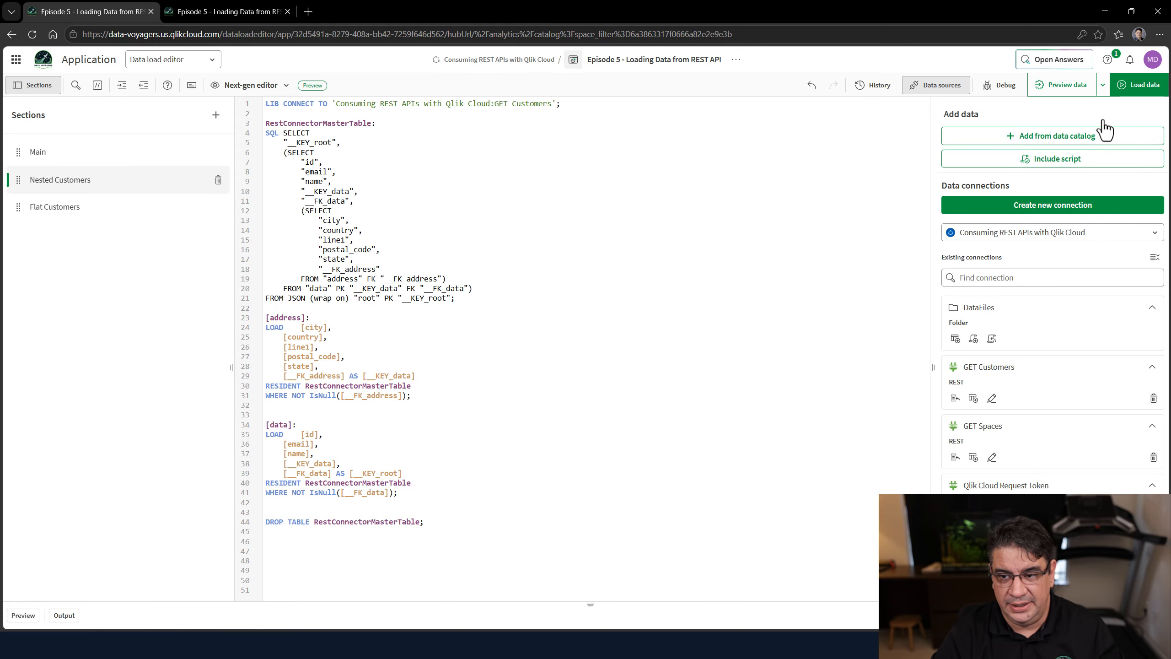
Load the data with the nested customers script and open the application's data model viewer.
left_click(1157, 85)
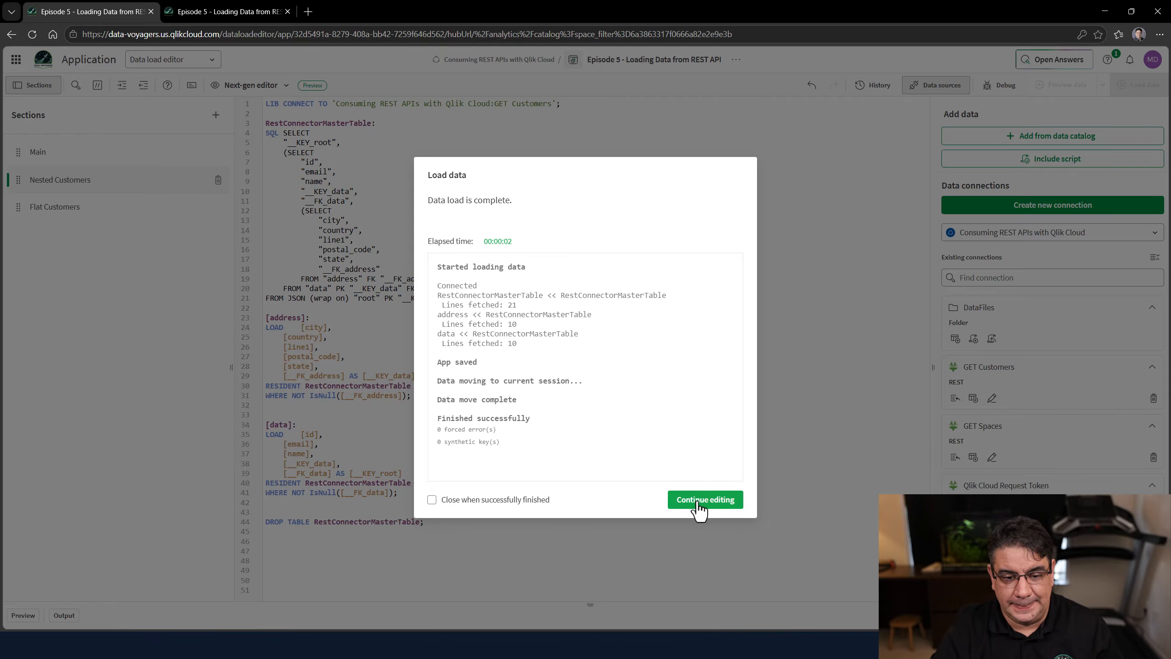
left_click(698, 507)
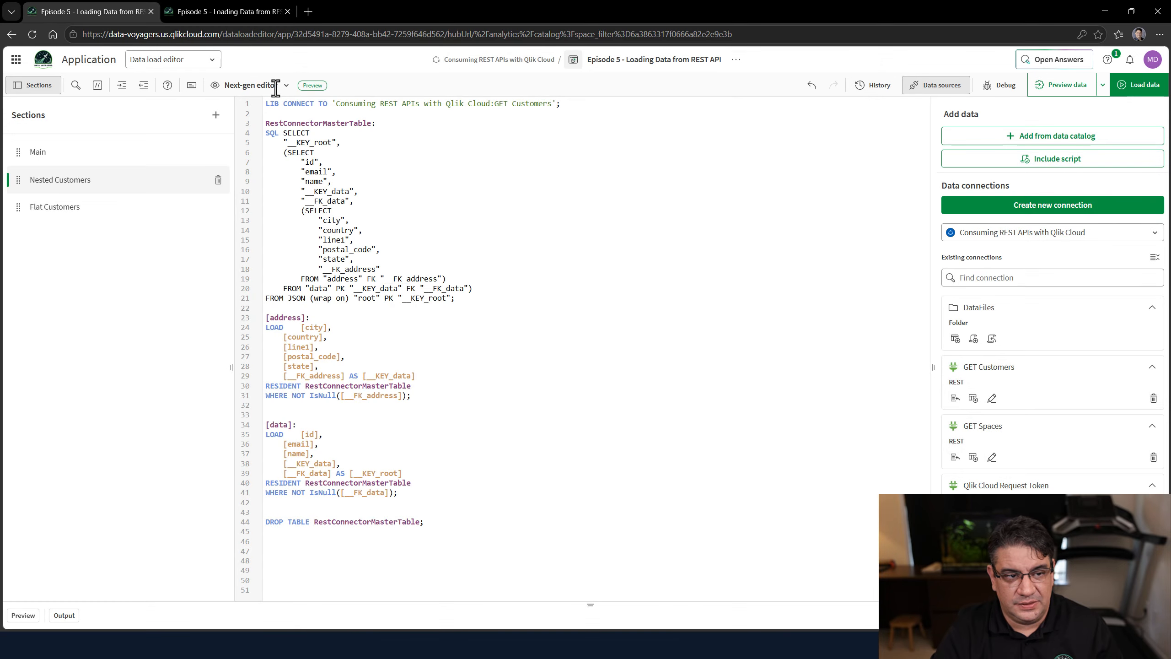
left_click(220, 11)
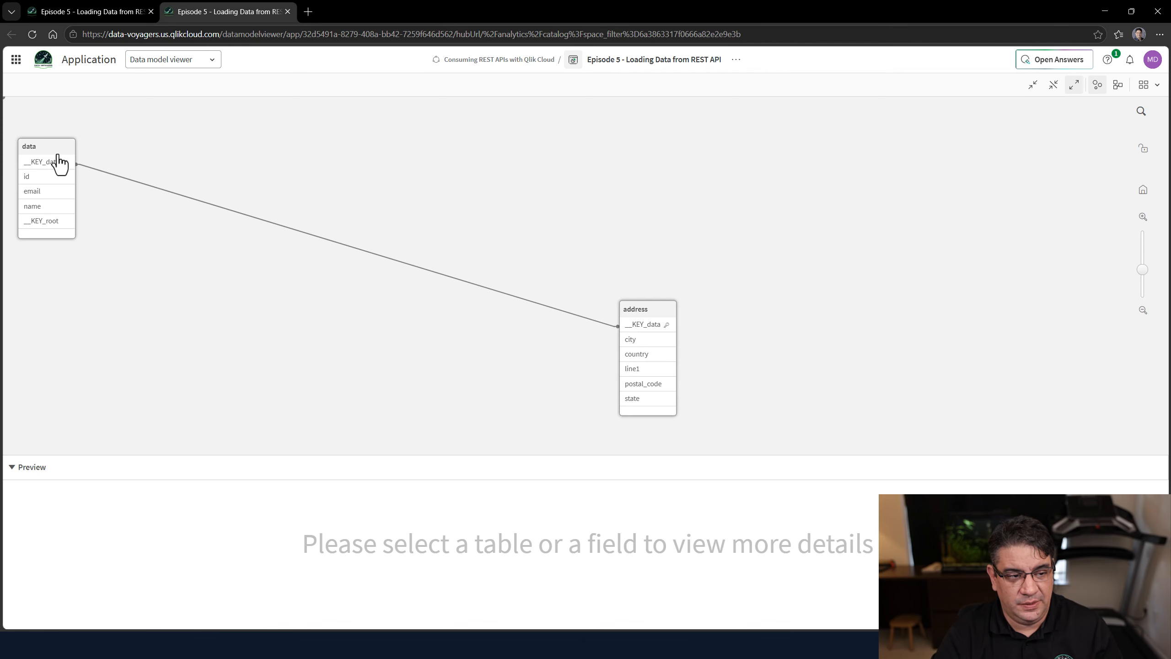
Arrange and preview the data and address tables, examine their __KEY_data link and the __KEY_root field, and return to the load script.
left_click(44, 147)
left_click_drag(44, 148, 316, 159)
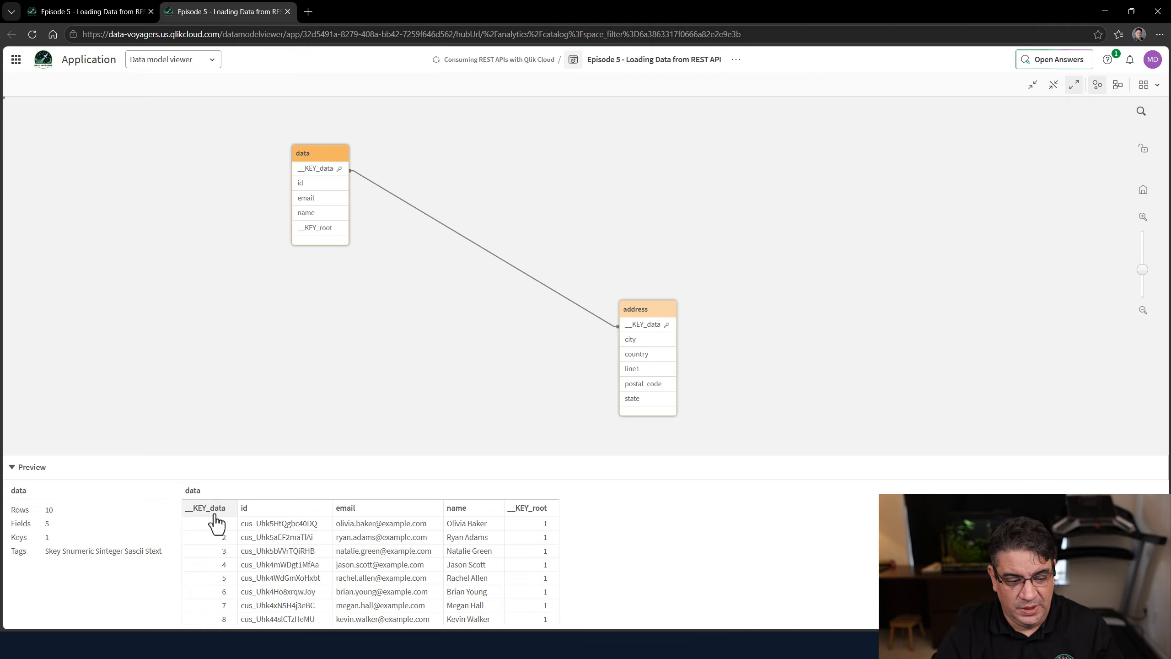
left_click(308, 169)
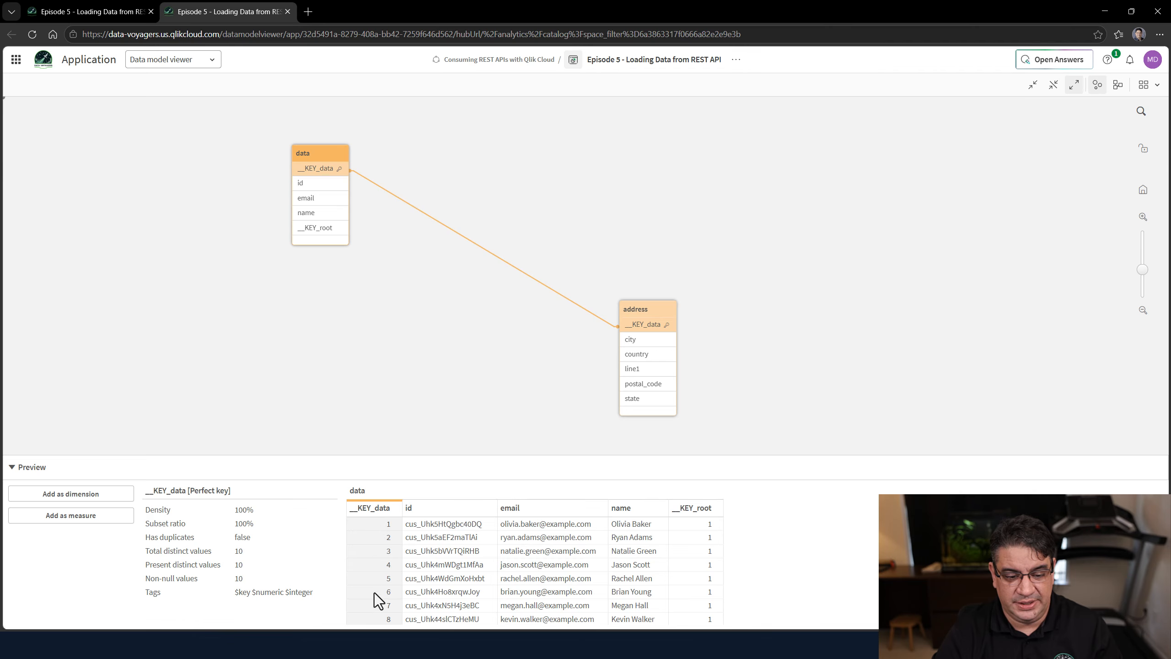
left_click(647, 326)
left_click_drag(643, 321, 554, 214)
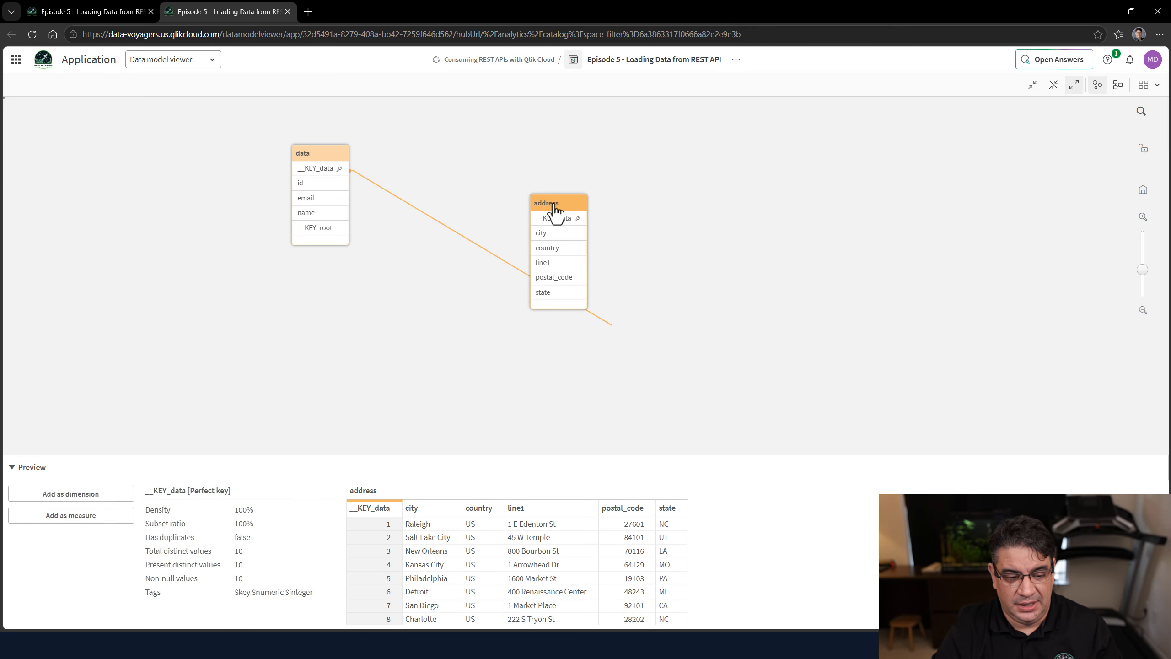
left_click(553, 221)
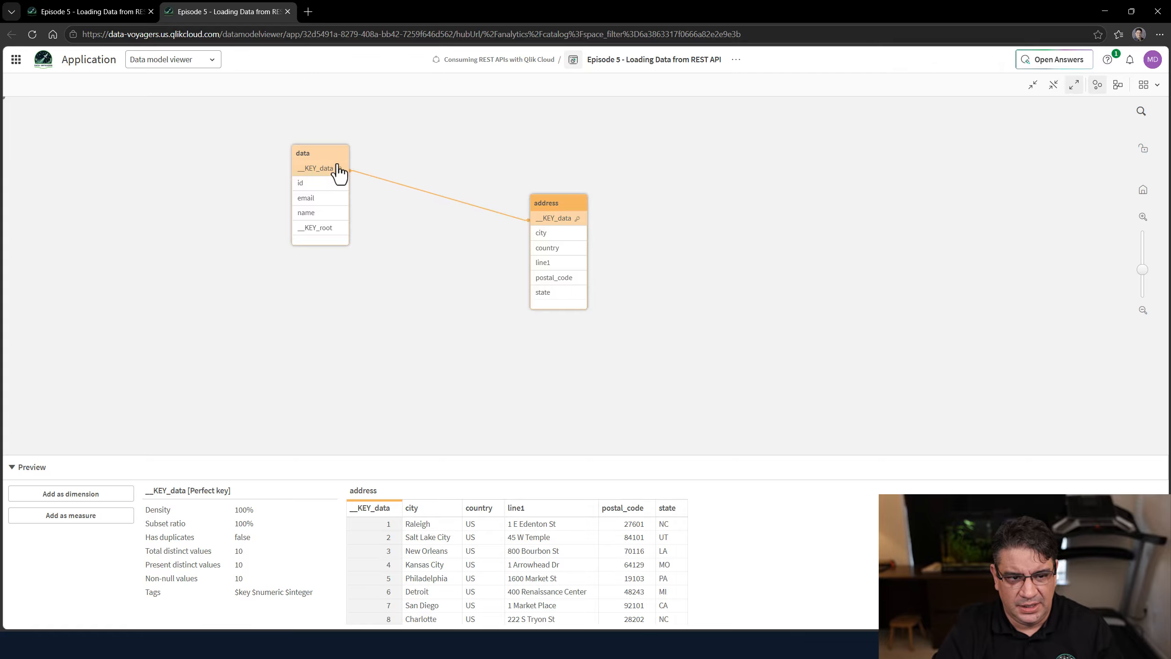
left_click(319, 239)
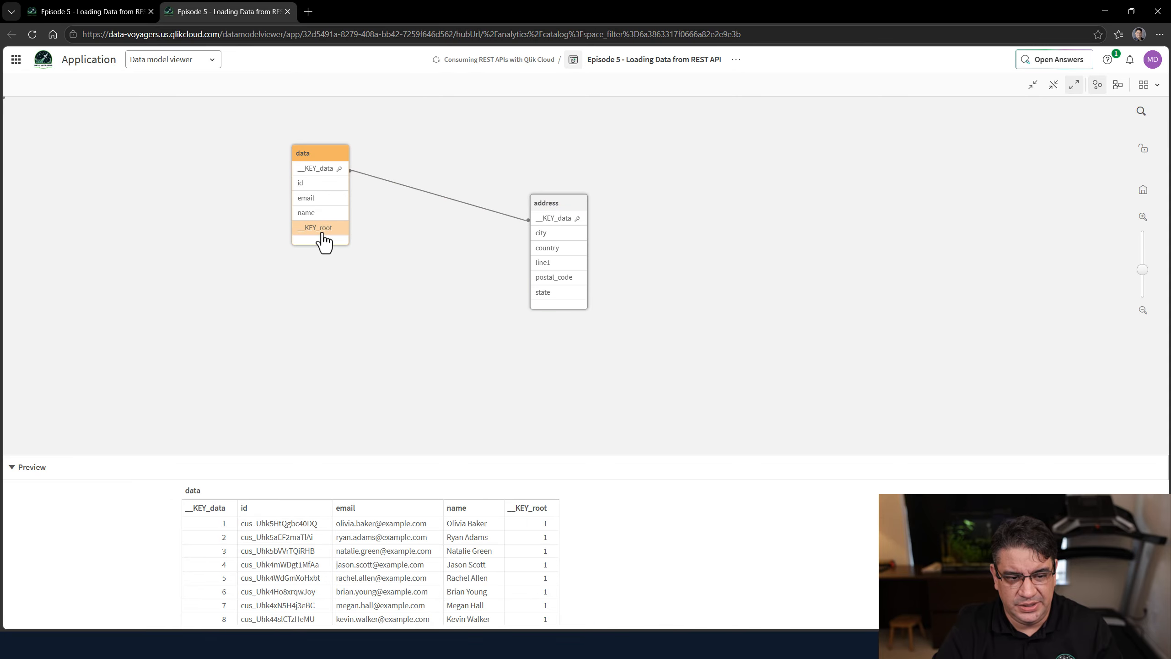
left_click(324, 233)
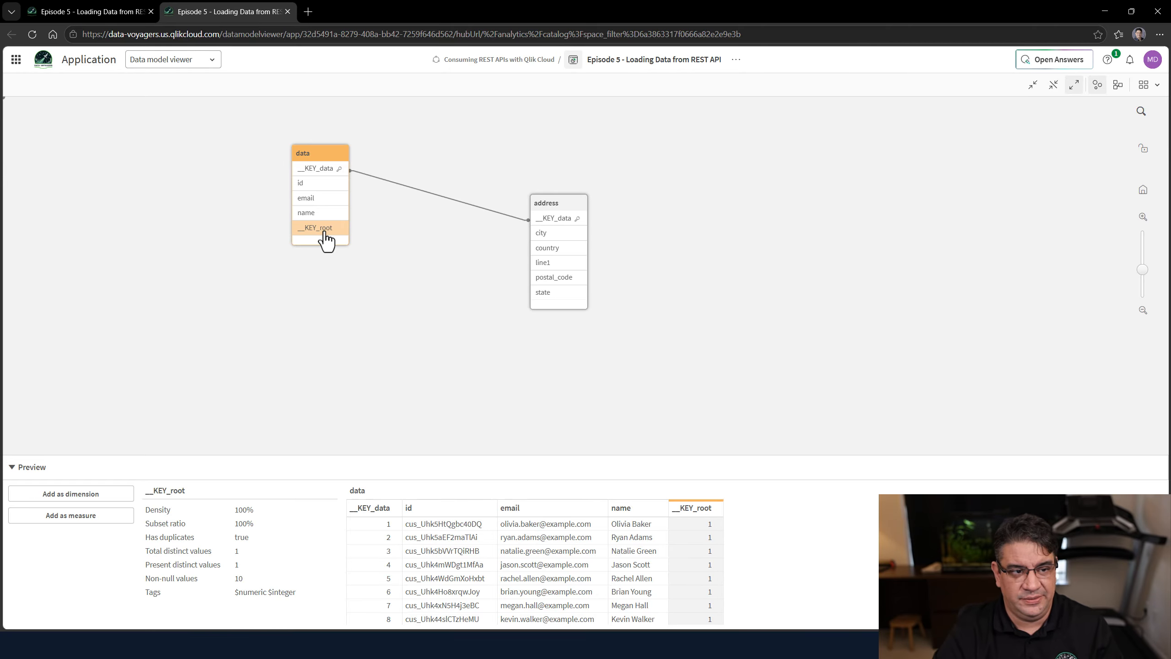
left_click(109, 4)
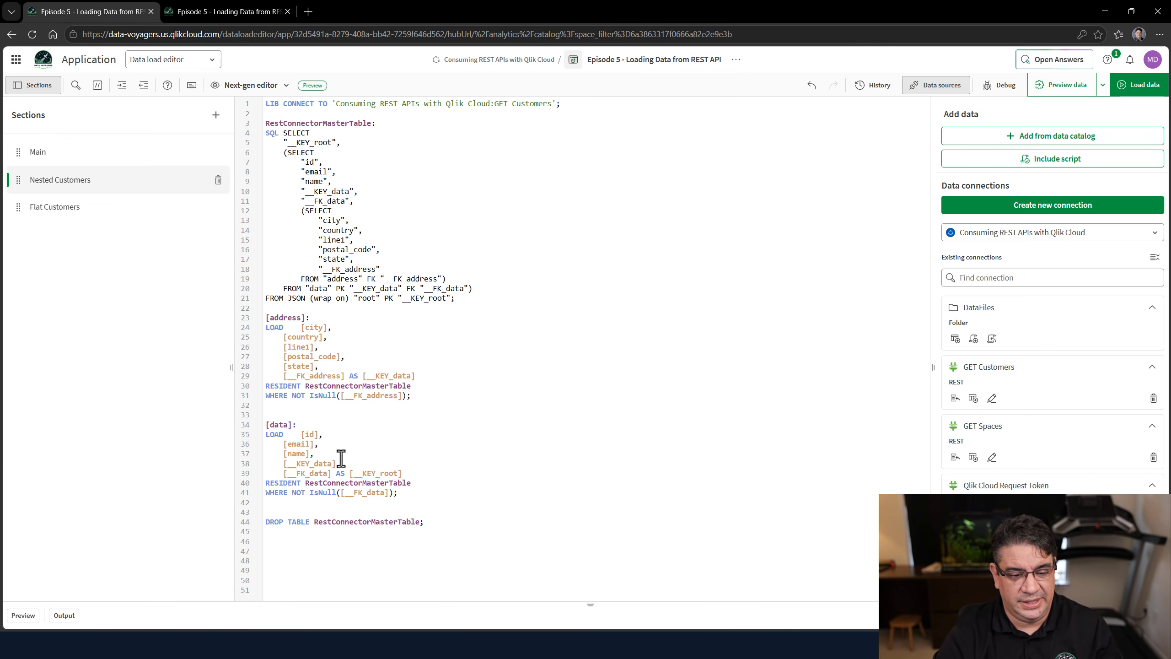
left_click_drag(335, 465, 425, 474)
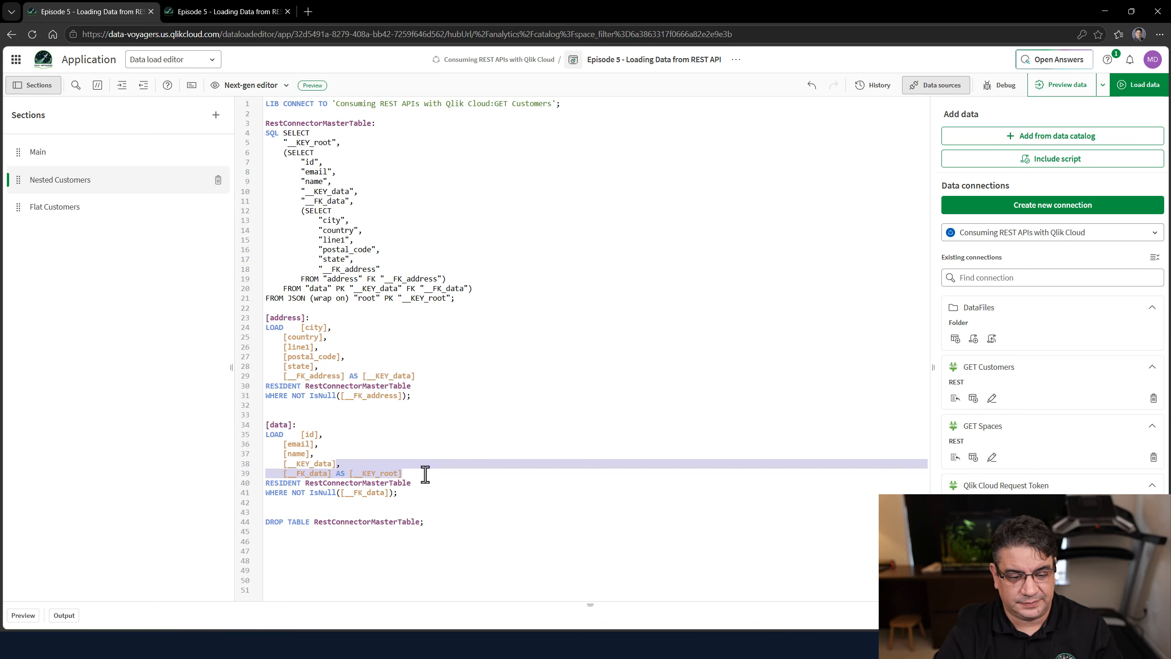
key("BackSpace")
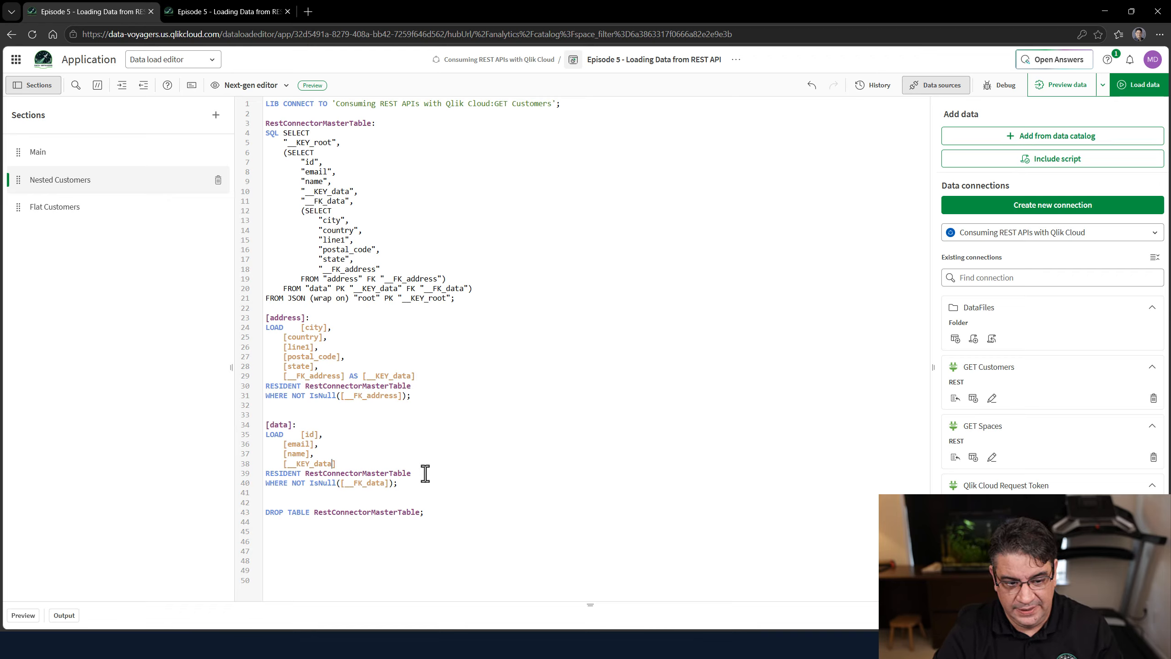
key("shift+Home")
key("shift+Right")
type("A")
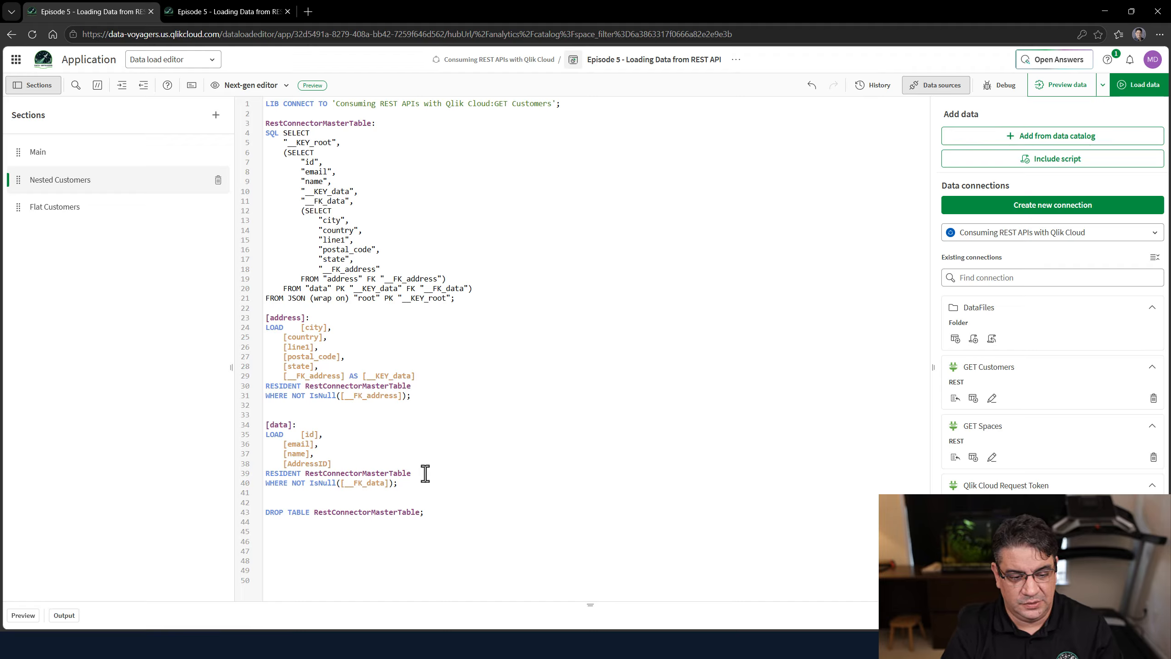
key("ctrl+z")
key("ctrl+z")
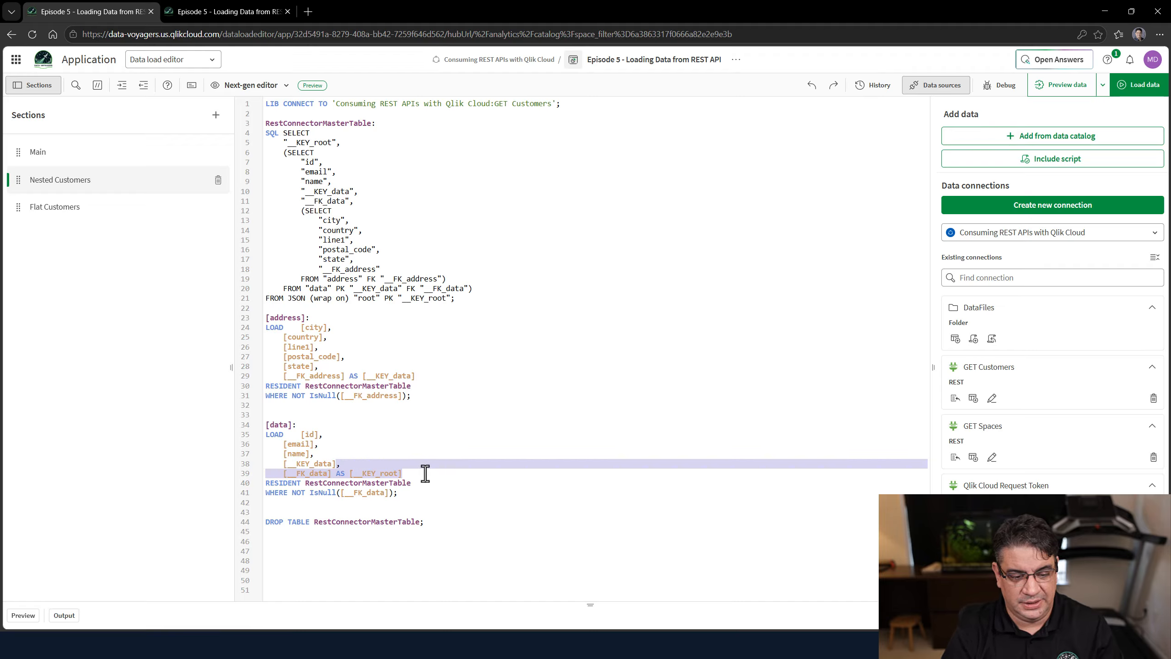
Remove the __FK_data line from the data load and alias __KEY_data and the address load's __FK_address as AddressID.
key("BackSpace")
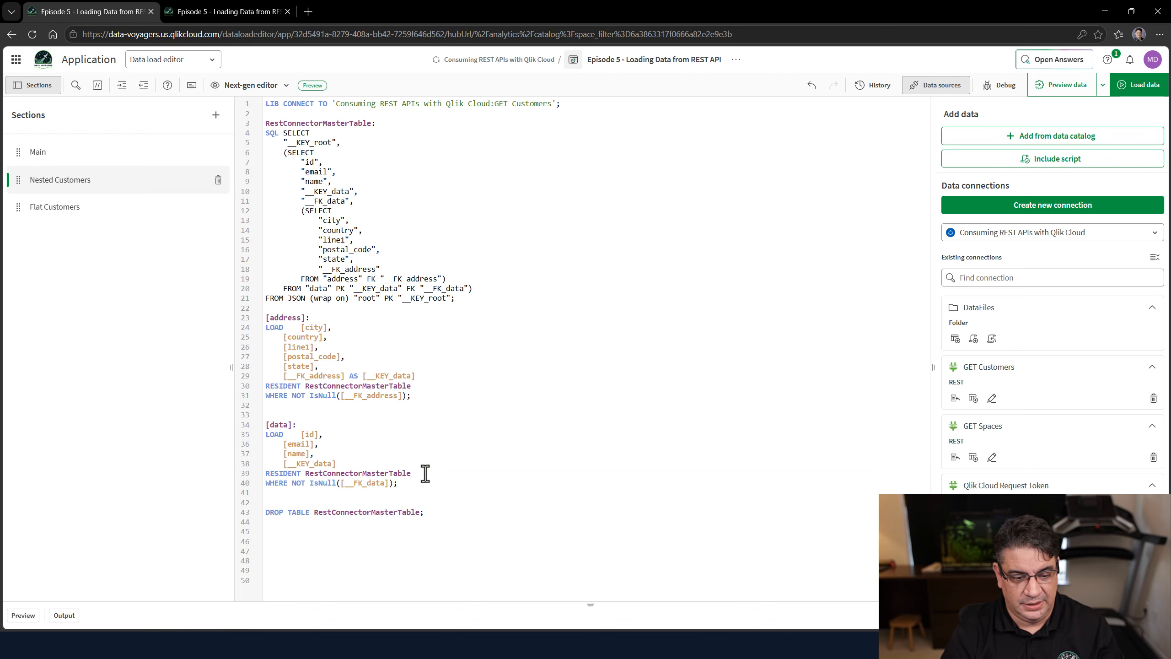
type("AS []")
key("Left")
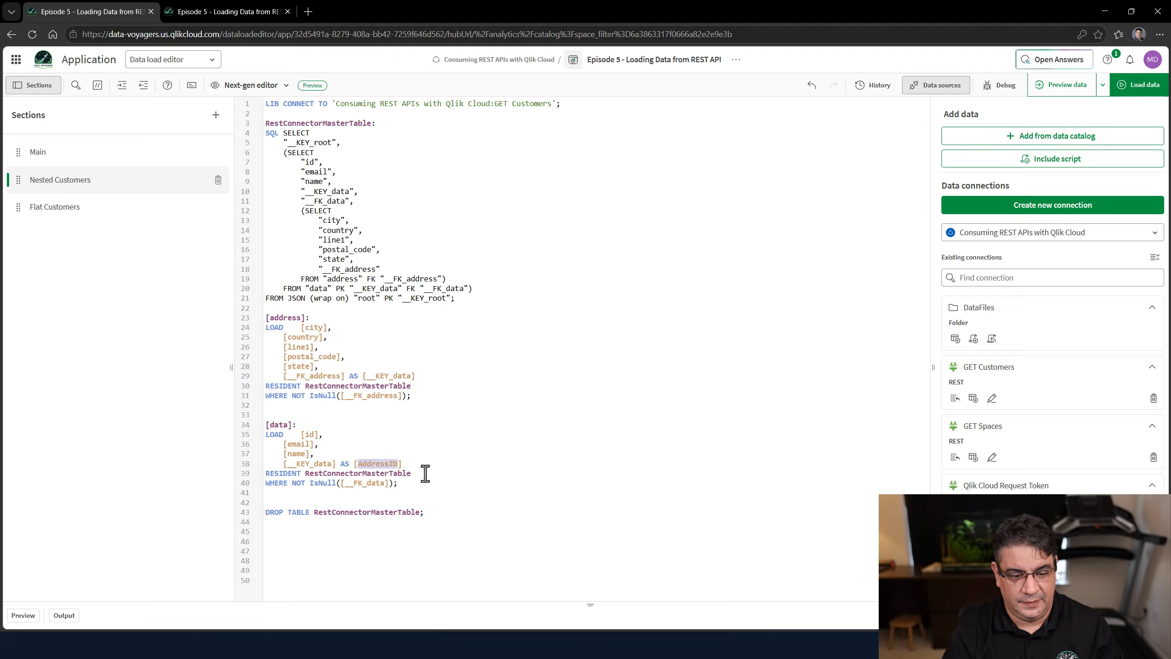
double_click(392, 375)
type("AddressID")
Place the [city] field on its own line below LOAD in the address table.
left_click(301, 329)
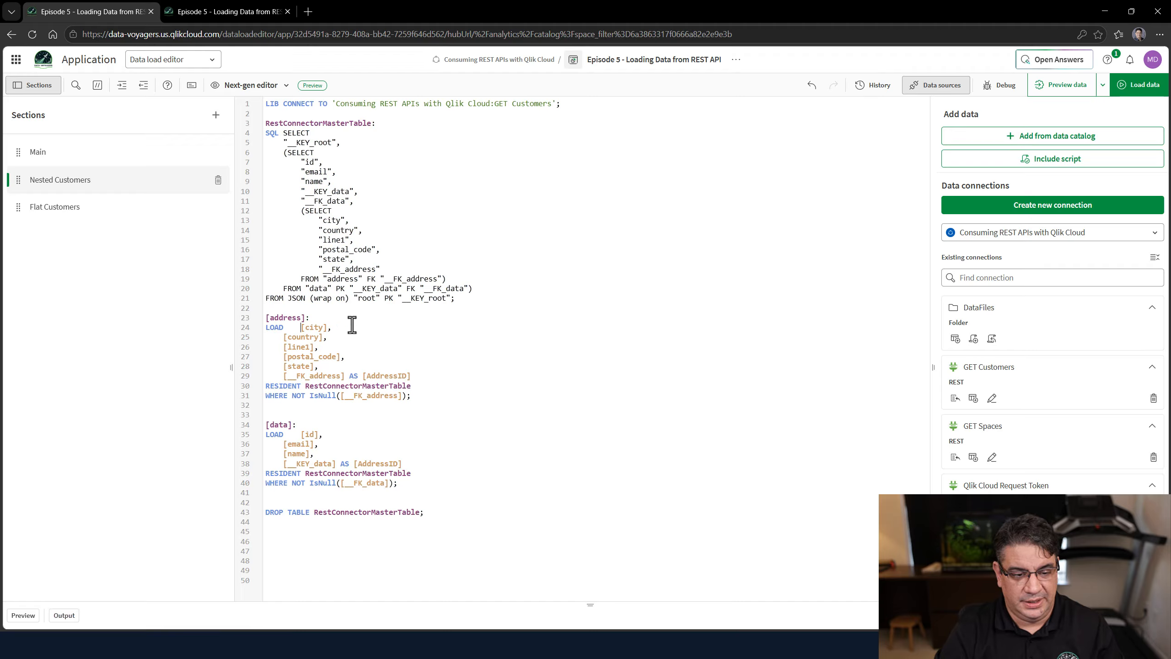
key("Return")
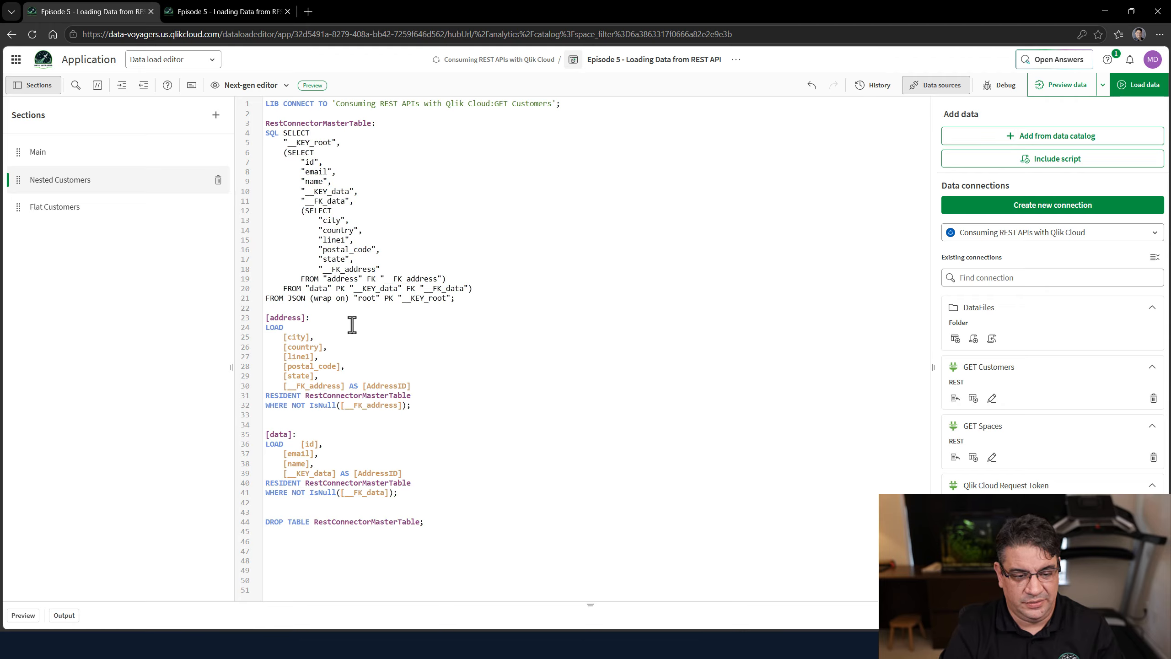
key("Delete")
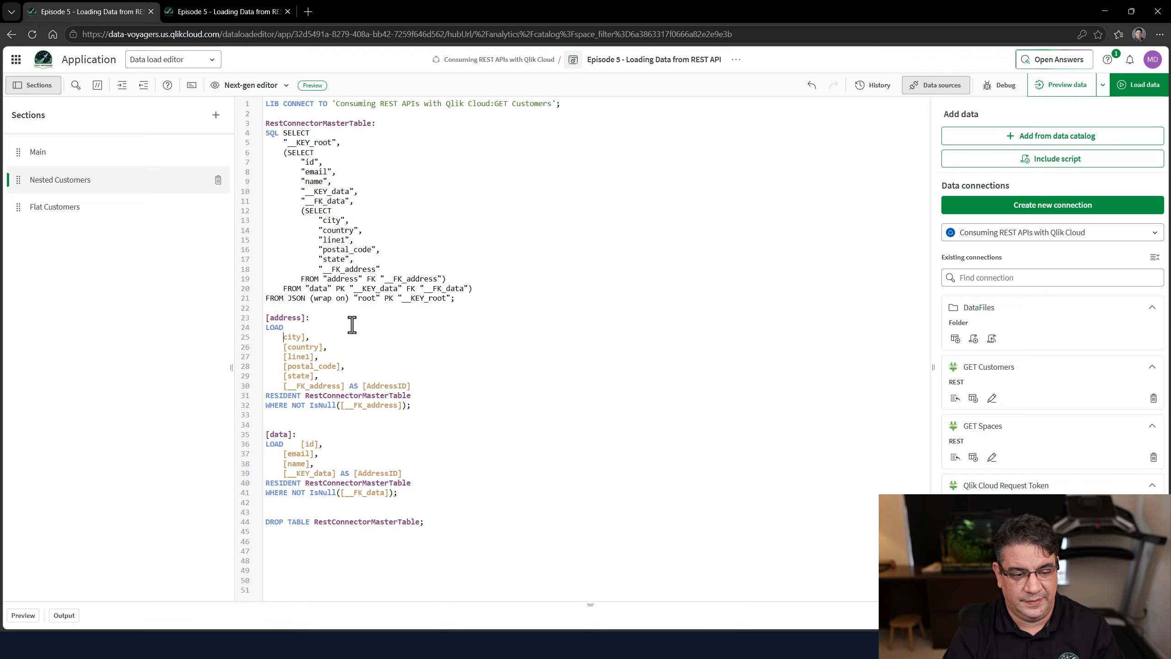
type("[")
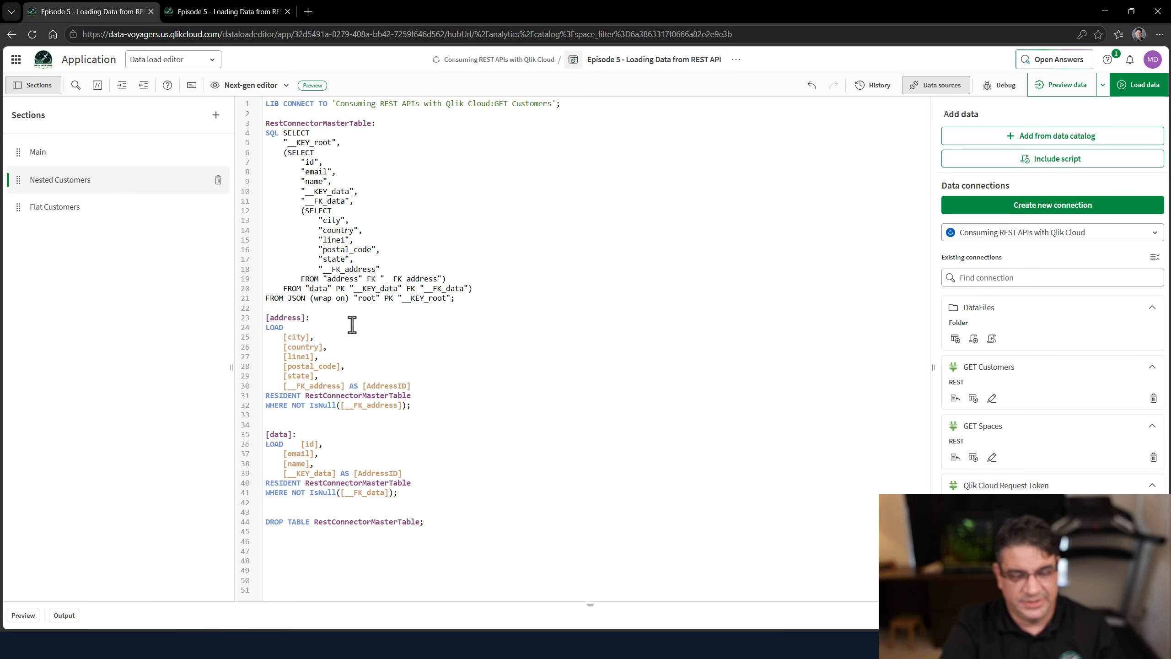
Rename the data table to Customers and place its [id] field on its own line below LOAD.
double_click(276, 434)
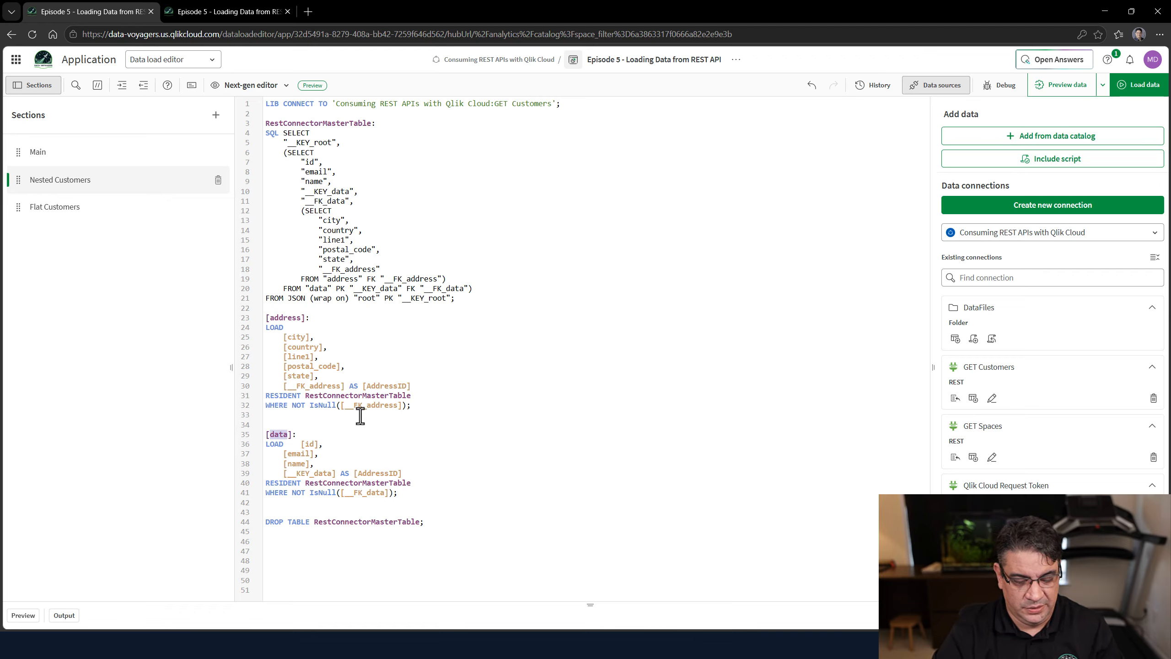
type("Cs")
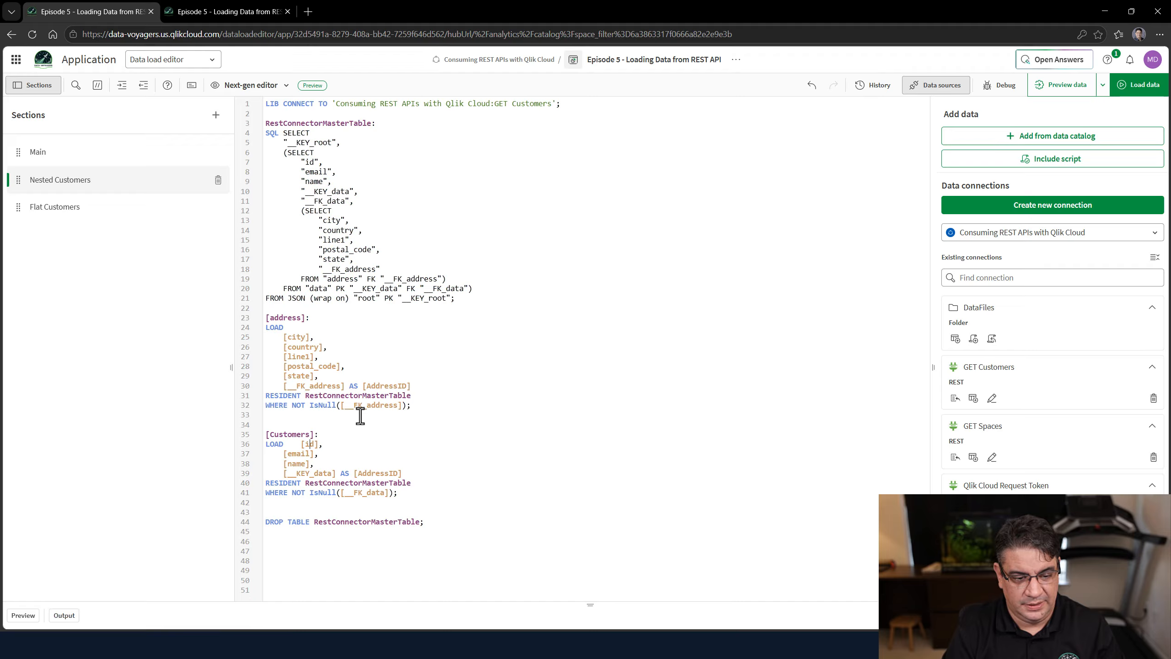
key("Return")
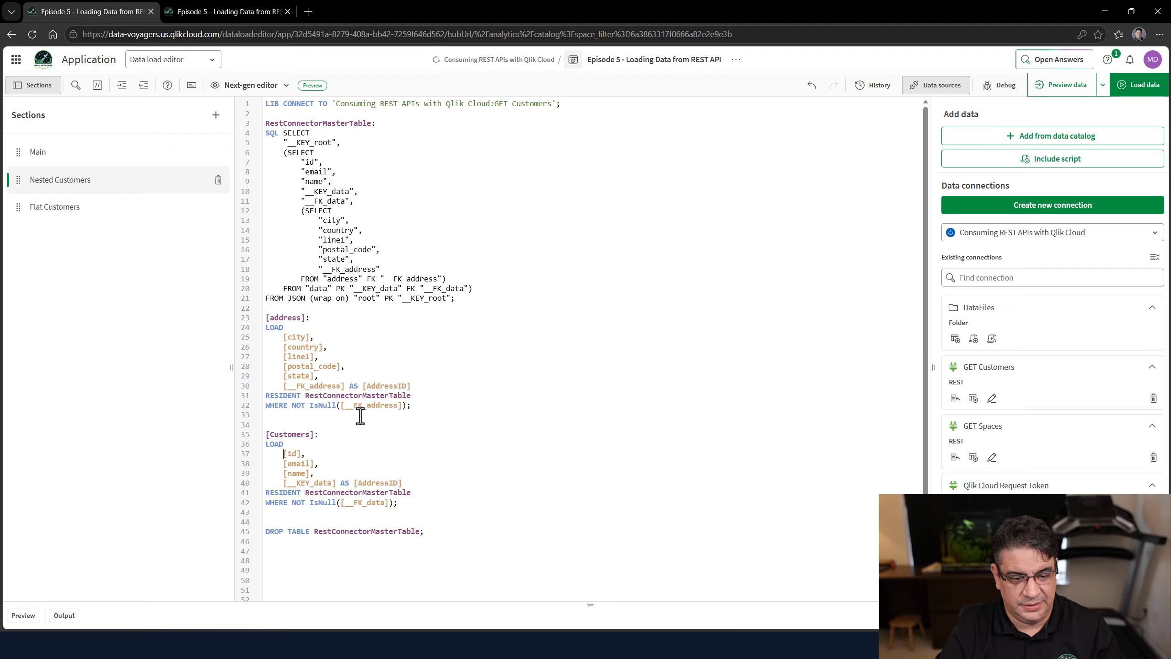
Change both AddressID aliases to %AddressID and alias [id] in the Customers load as %CustomerID.
left_click(366, 386)
type("%")
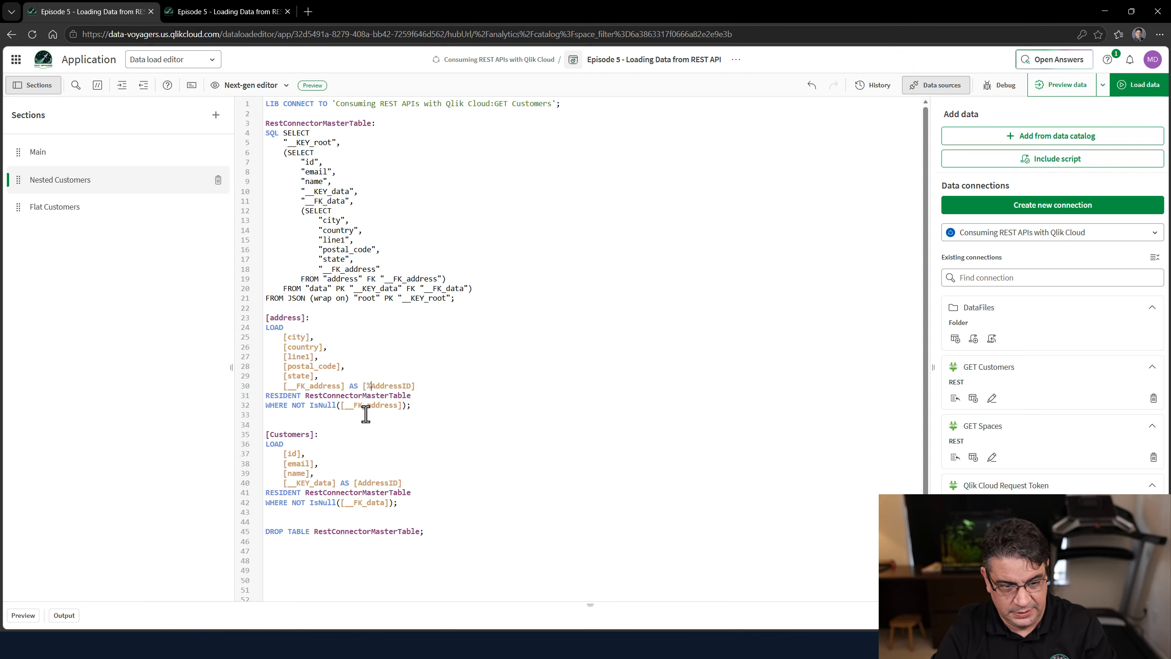
left_click(358, 483)
type("%")
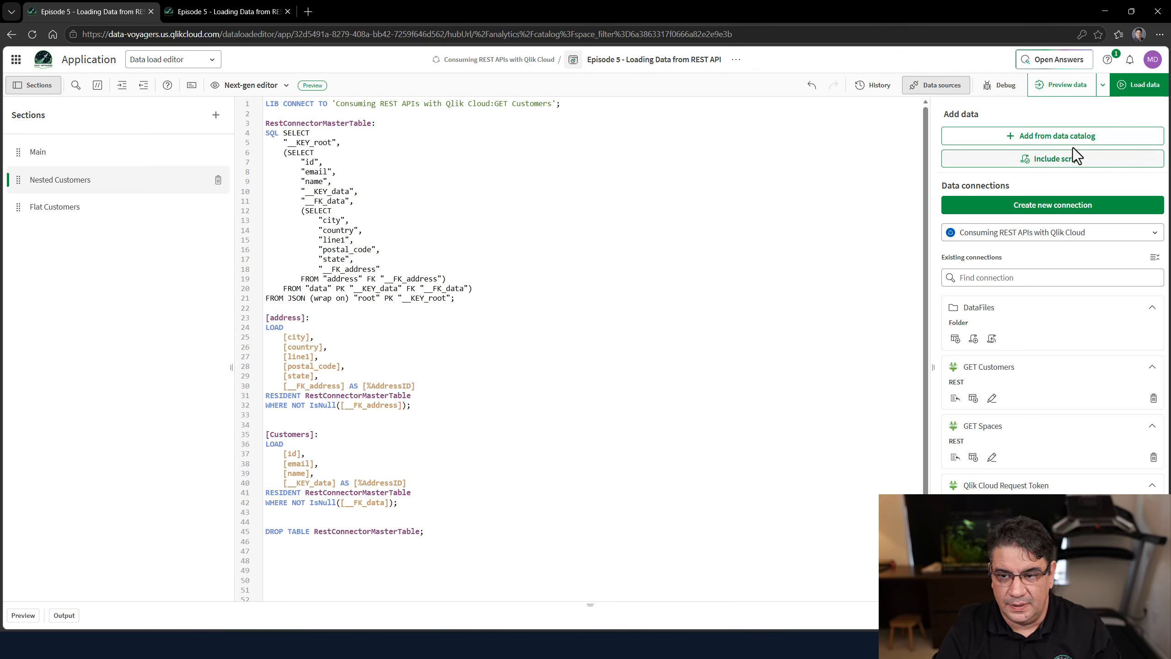
left_click(301, 454)
type("AS []")
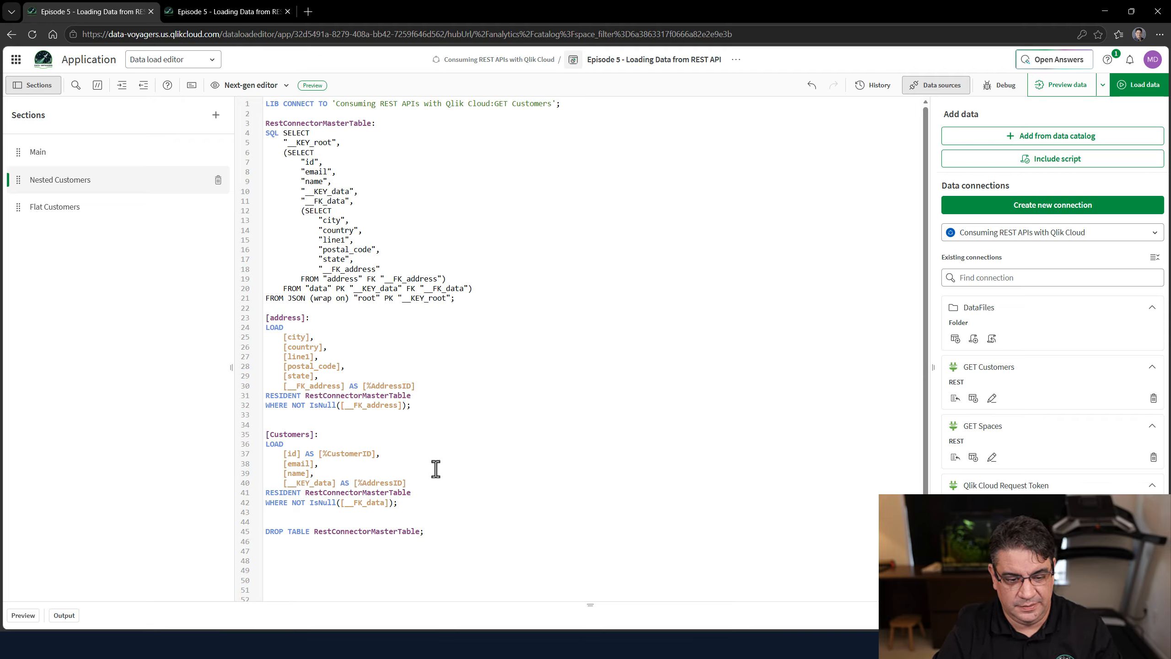
Reload the data with the renamed table and keys, and go back to the data model viewer.
left_click(1134, 86)
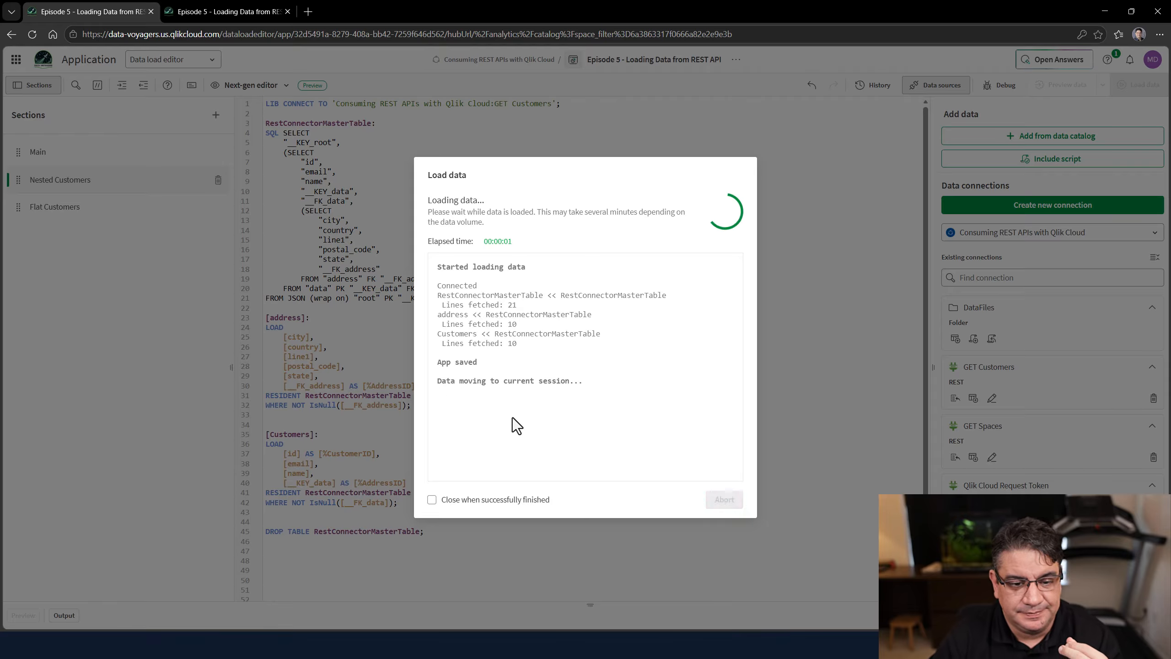
left_click(694, 502)
left_click(253, 12)
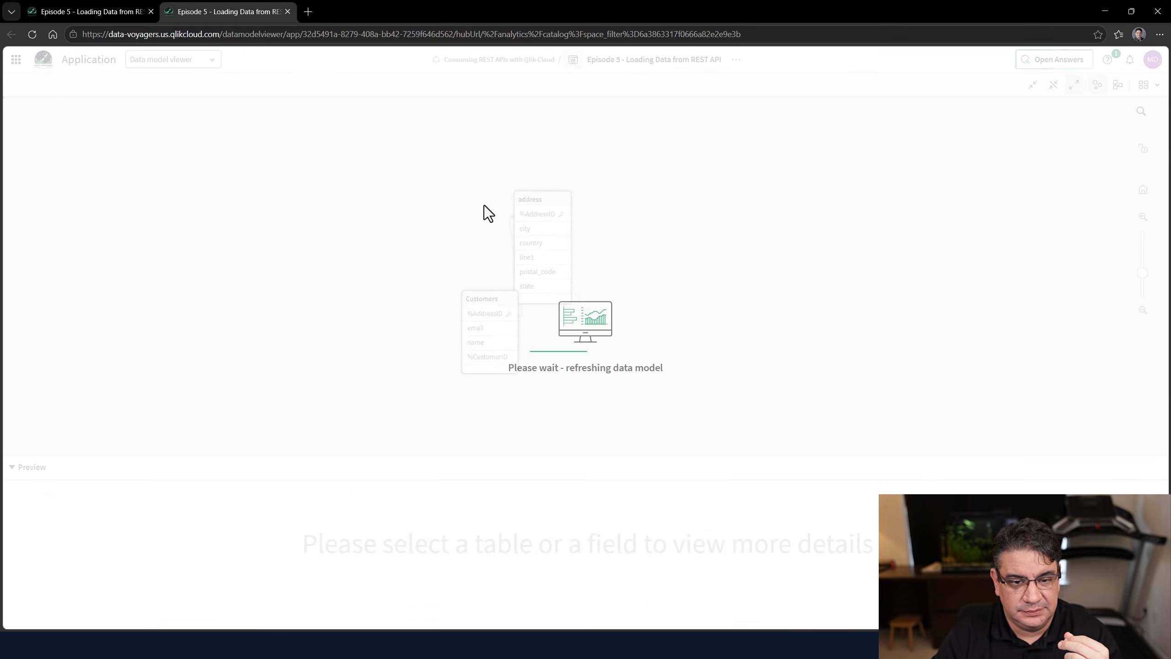
Examine %CustomerID and the %AddressID link in the Customers and address previews, and return to the load script.
left_click_drag(454, 292, 381, 182)
left_click(365, 216)
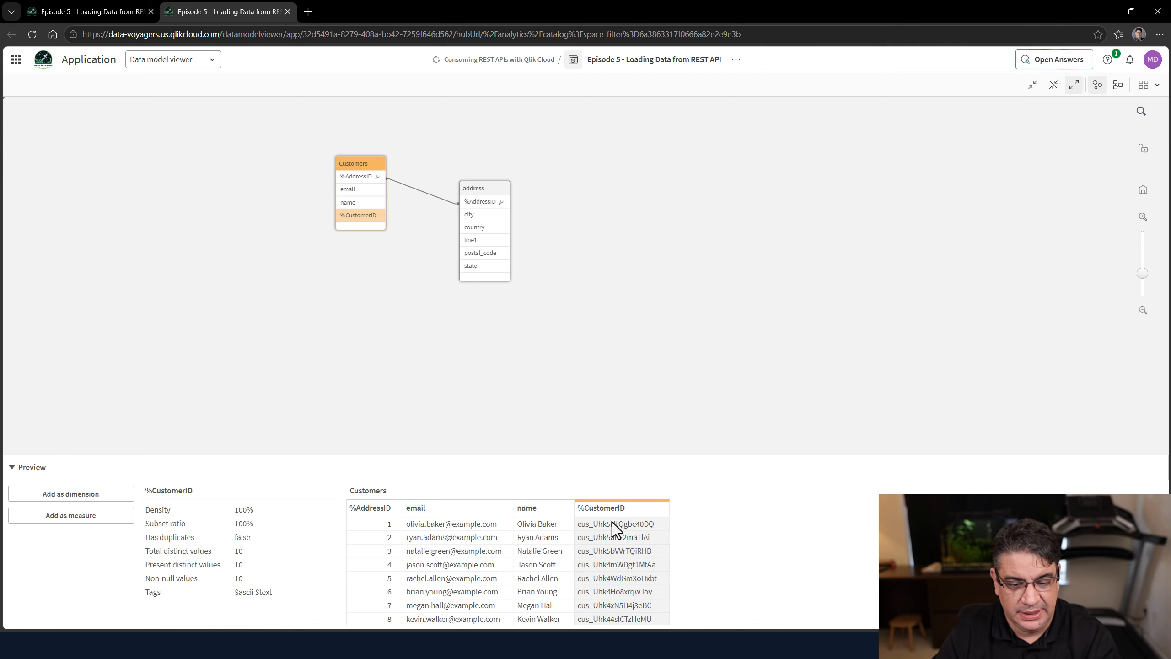
scroll(620, 572, "down", 1)
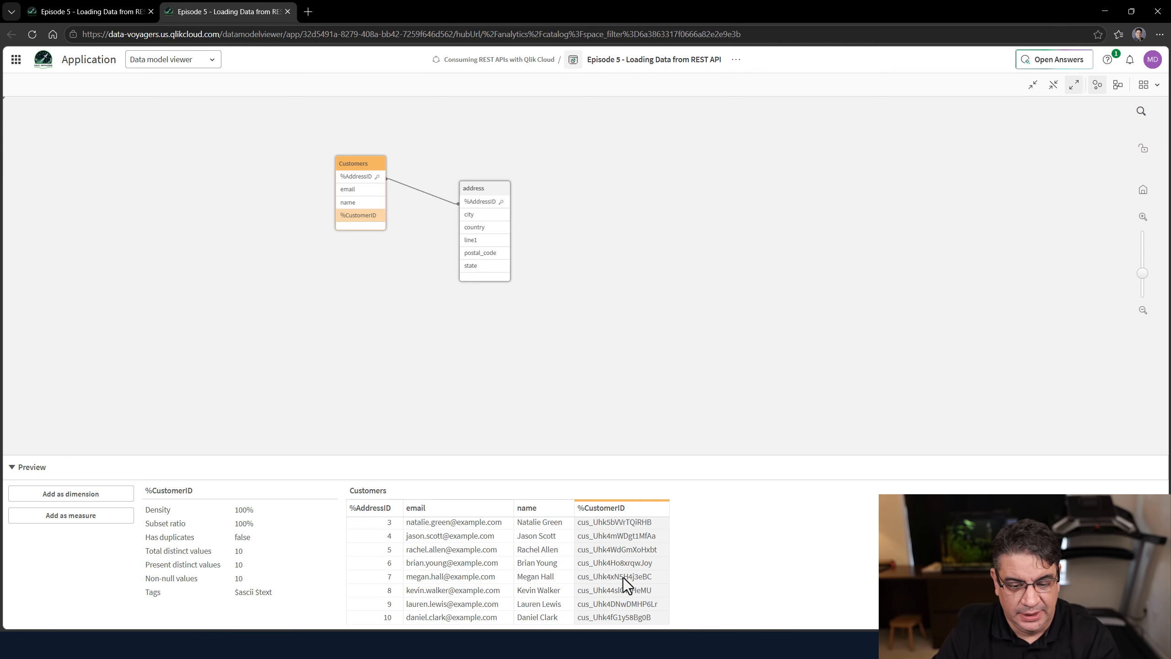
scroll(623, 578, "up", 1)
left_click(356, 178)
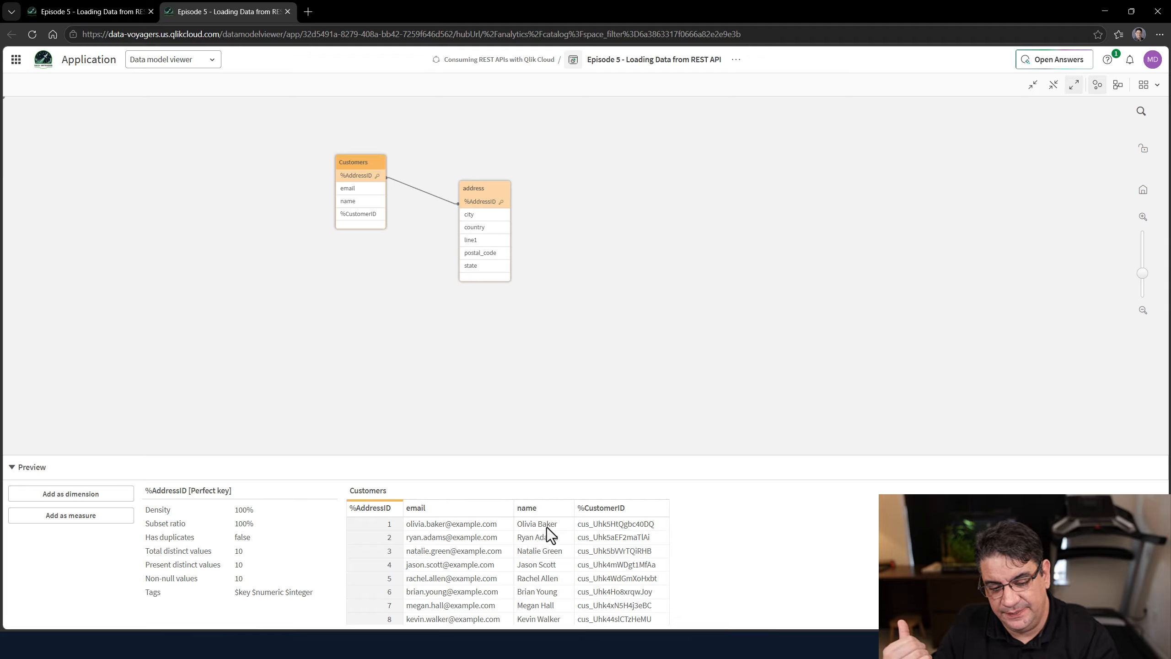
left_click(490, 200)
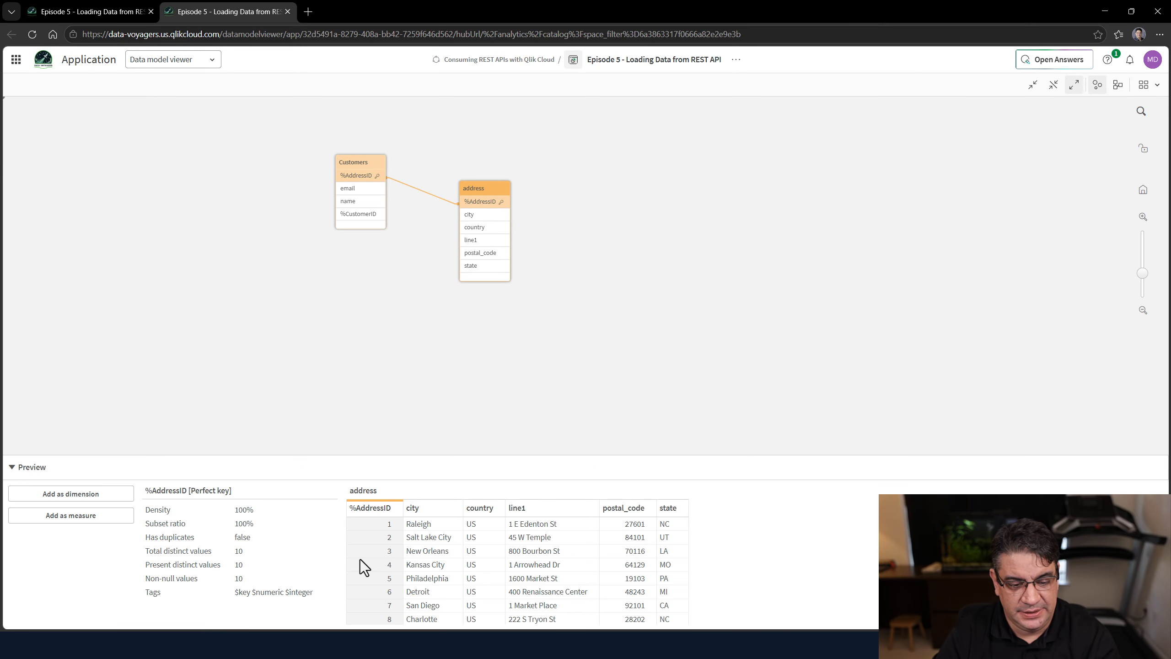
scroll(505, 569, "down", 1)
scroll(506, 569, "up", 1)
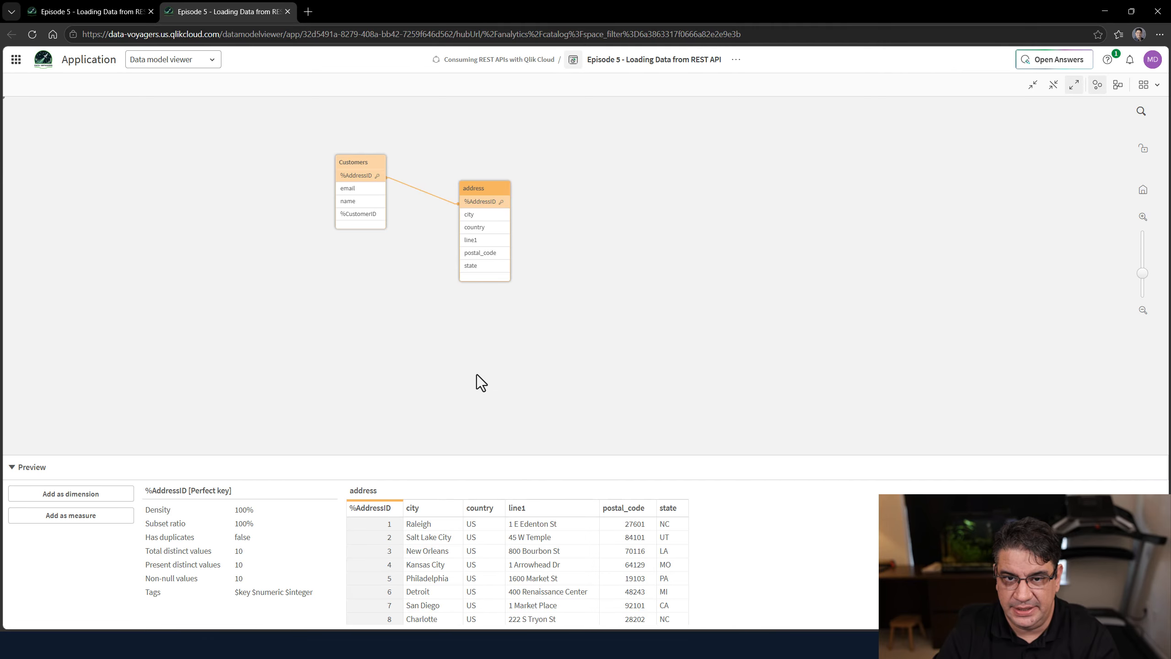
left_click(386, 350)
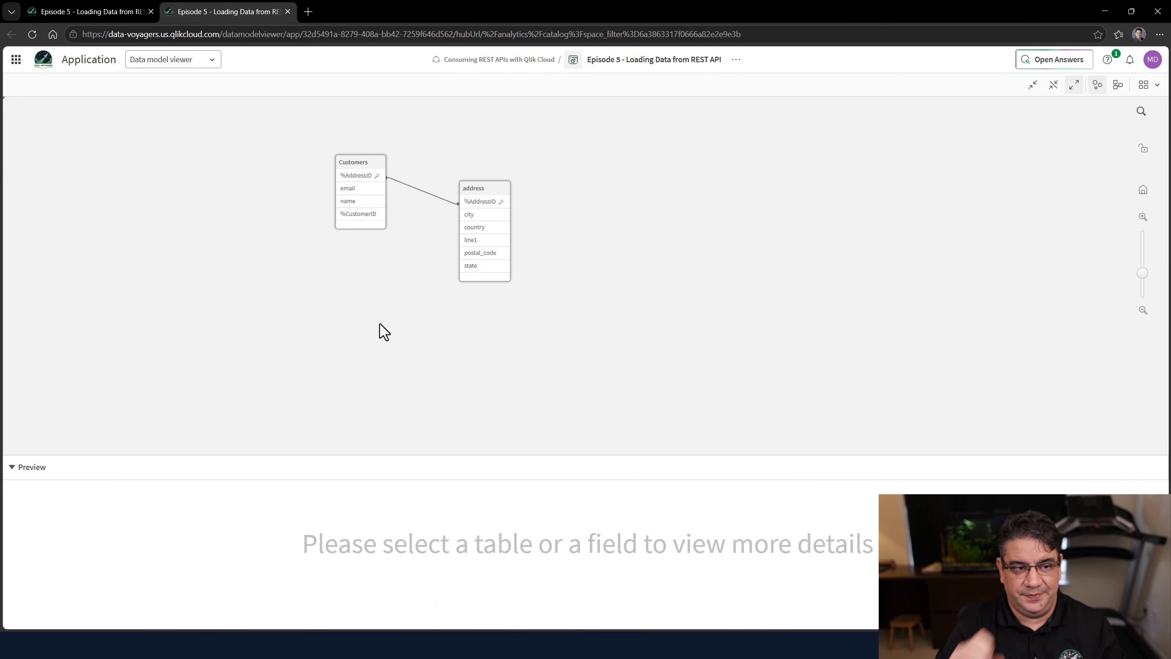
left_click(104, 9)
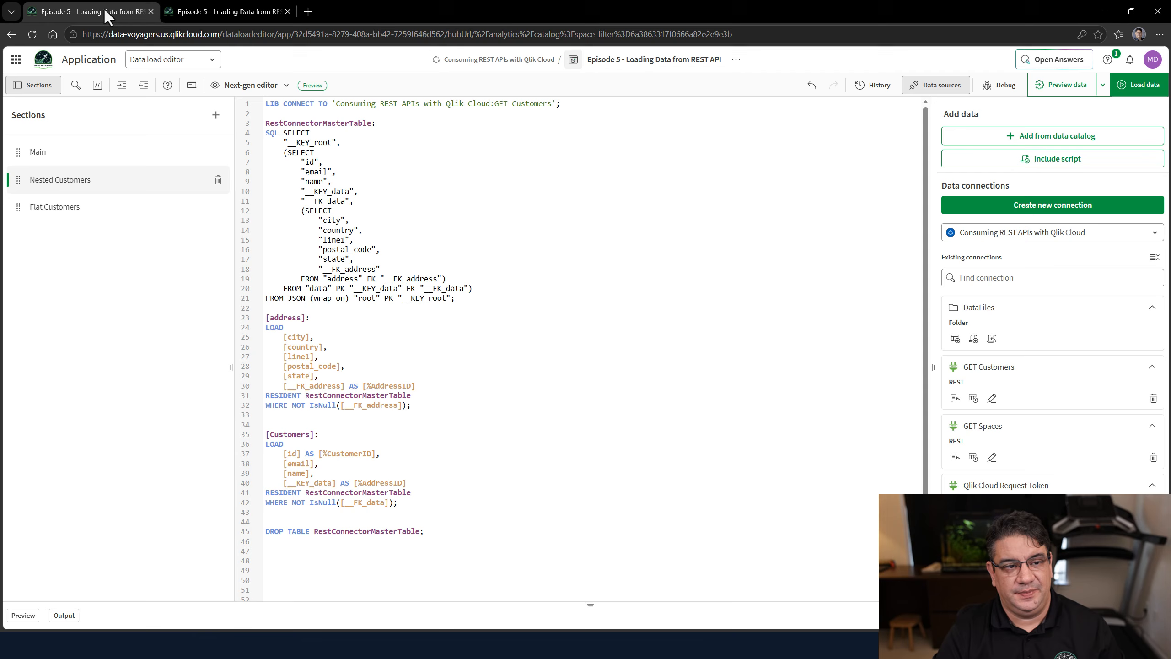
Open the Flat Customers script section and examine its SQL SELECT block and the resident load of the Customers table.
left_click(563, 194)
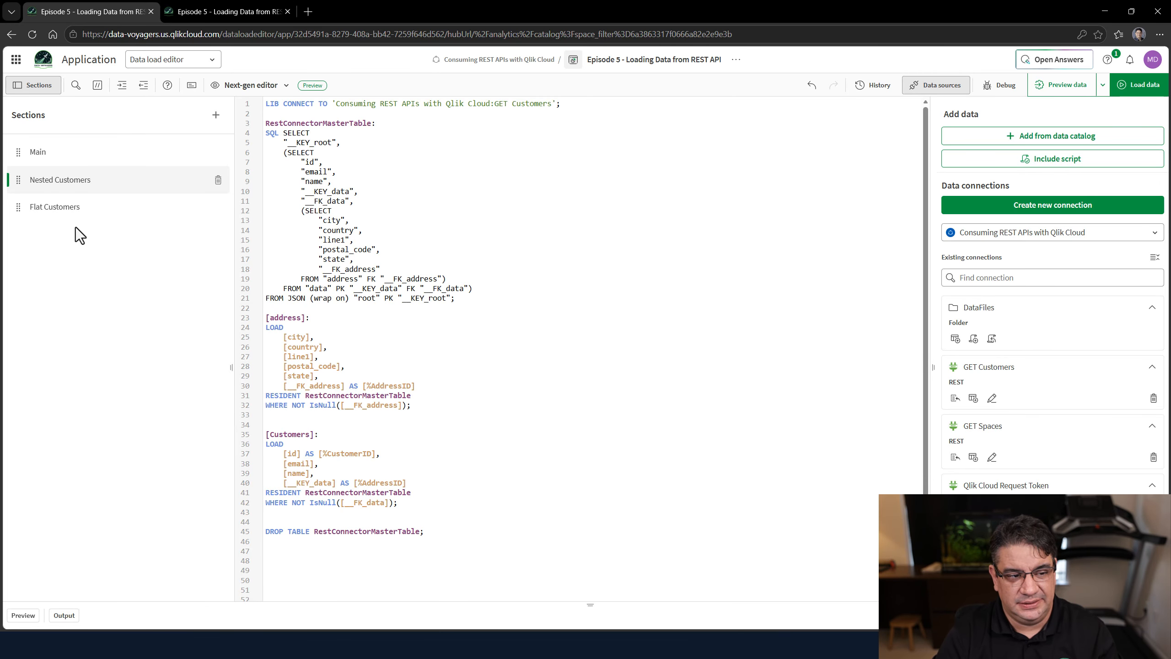
left_click(55, 208)
left_click(487, 254)
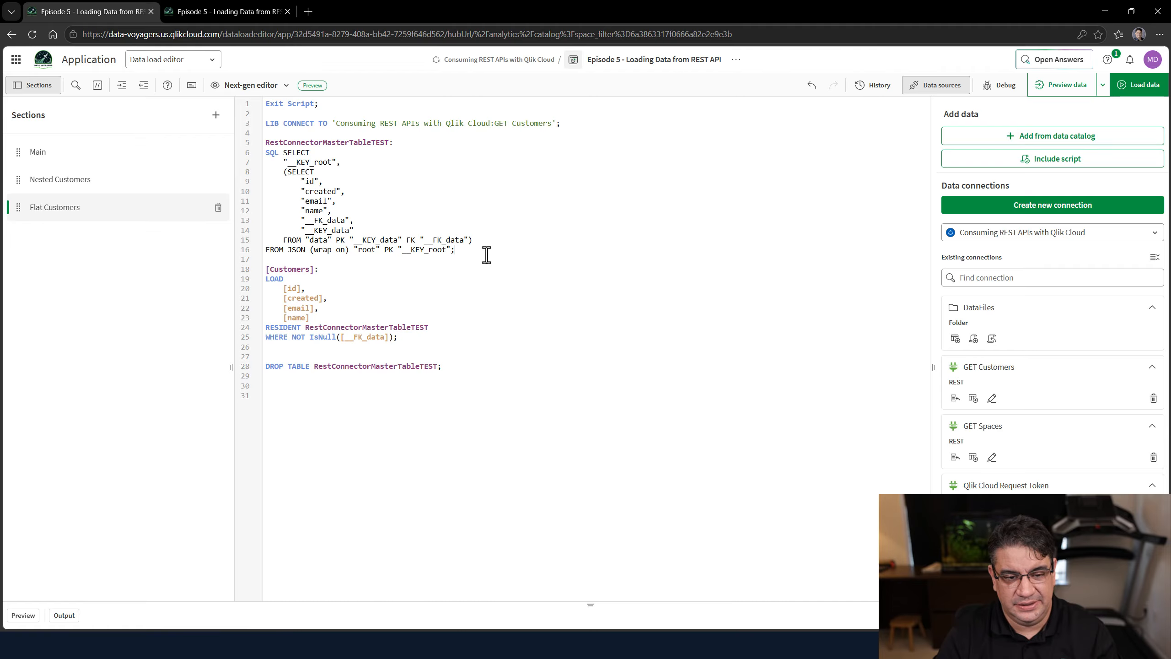
left_click_drag(487, 254, 267, 152)
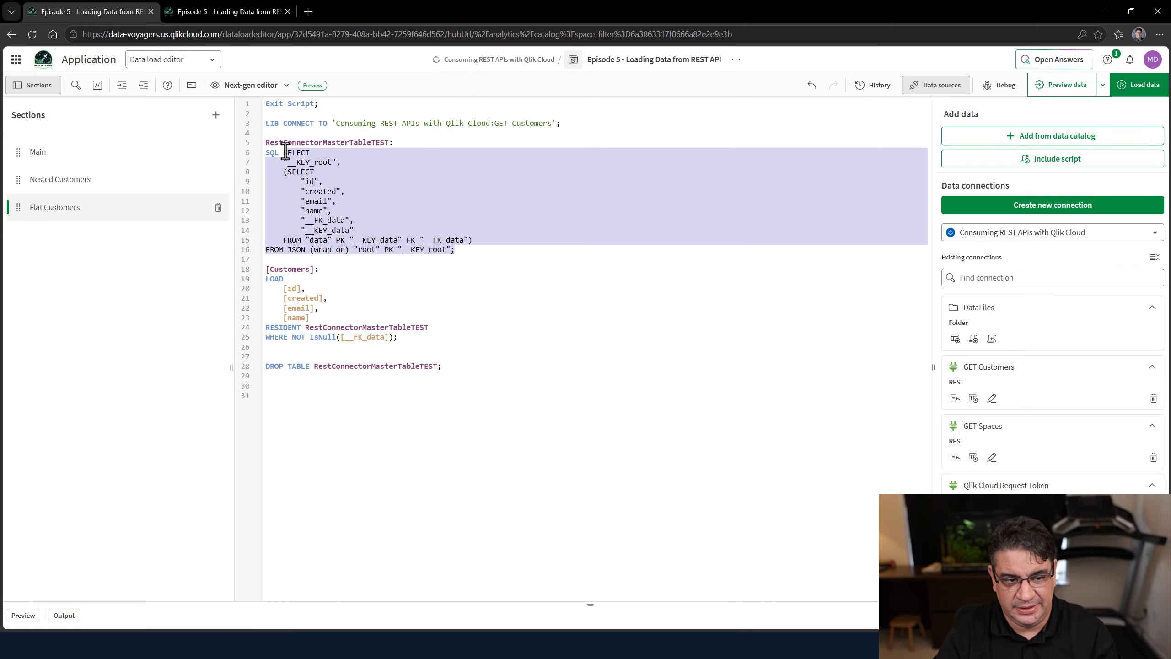
left_click(395, 193)
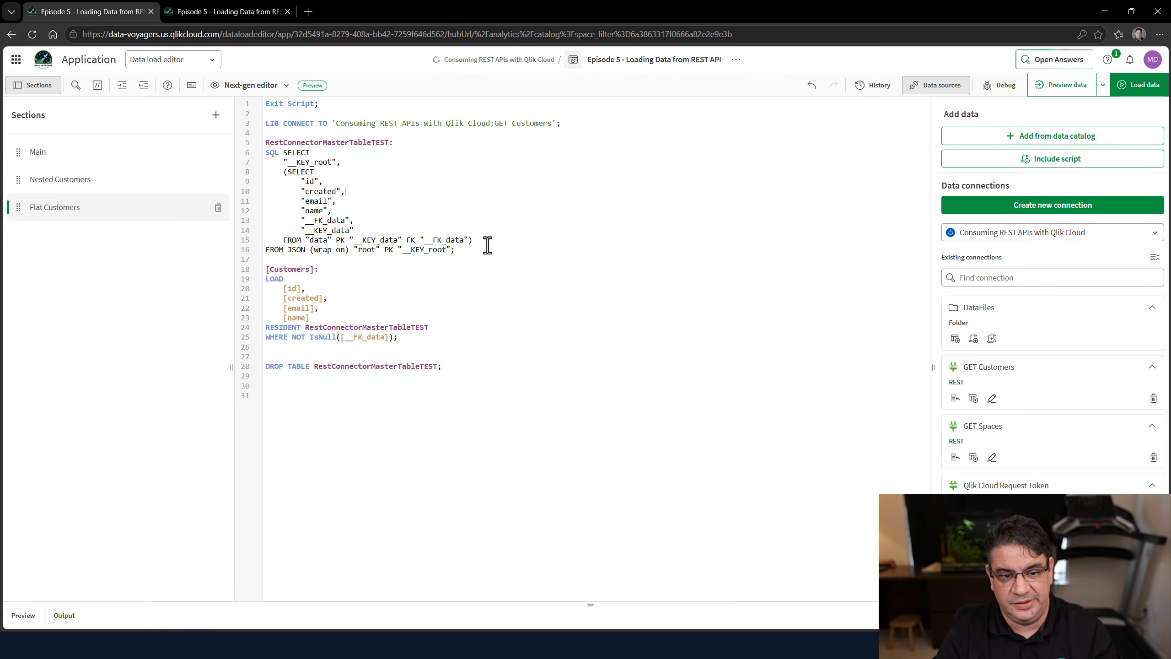
left_click_drag(421, 346, 264, 261)
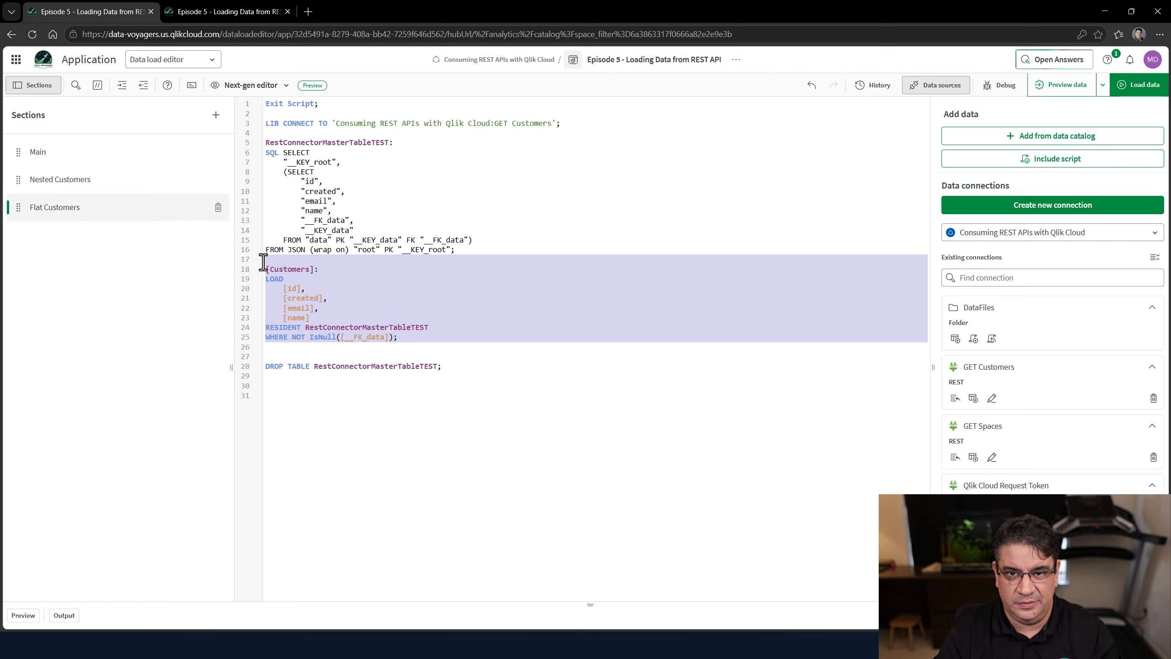
left_click(409, 202)
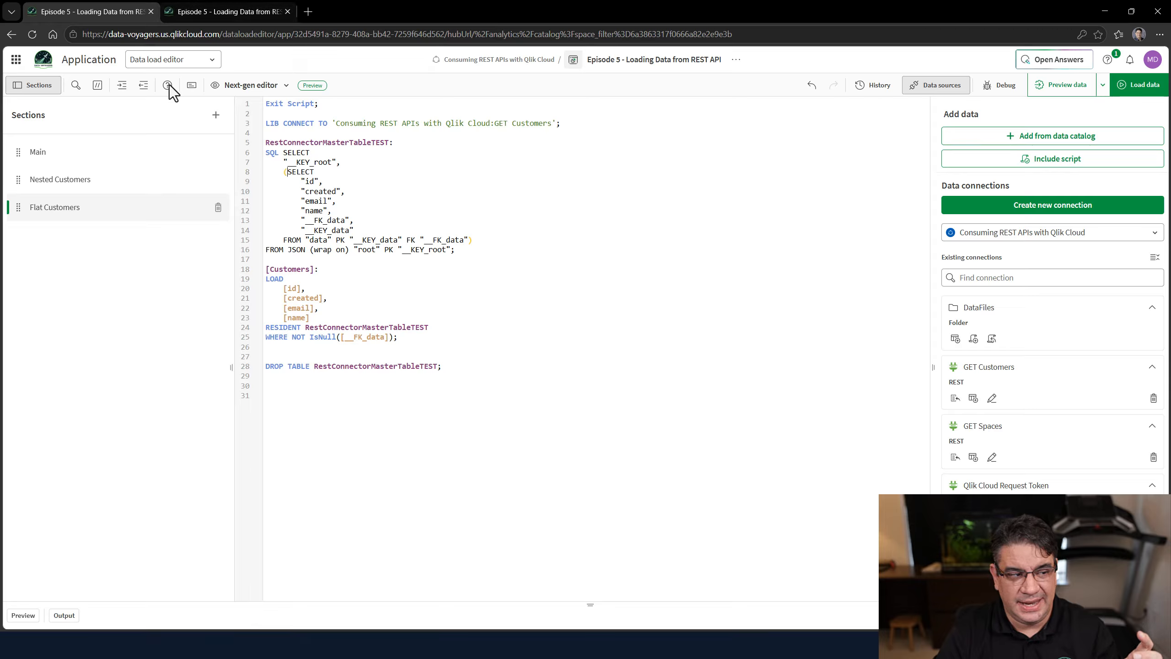
Switch to the Postman window with the Get Customers List response, and place and widen it beside the load script.
key("super")
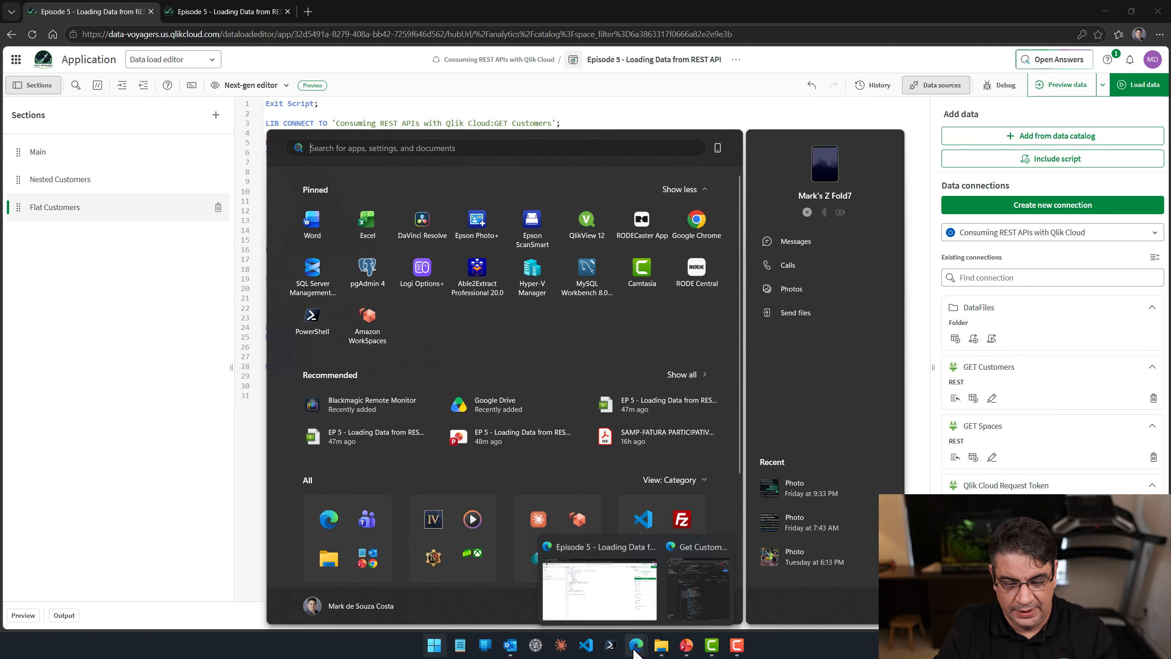
left_click(692, 596)
left_click_drag(448, 22, 653, 27)
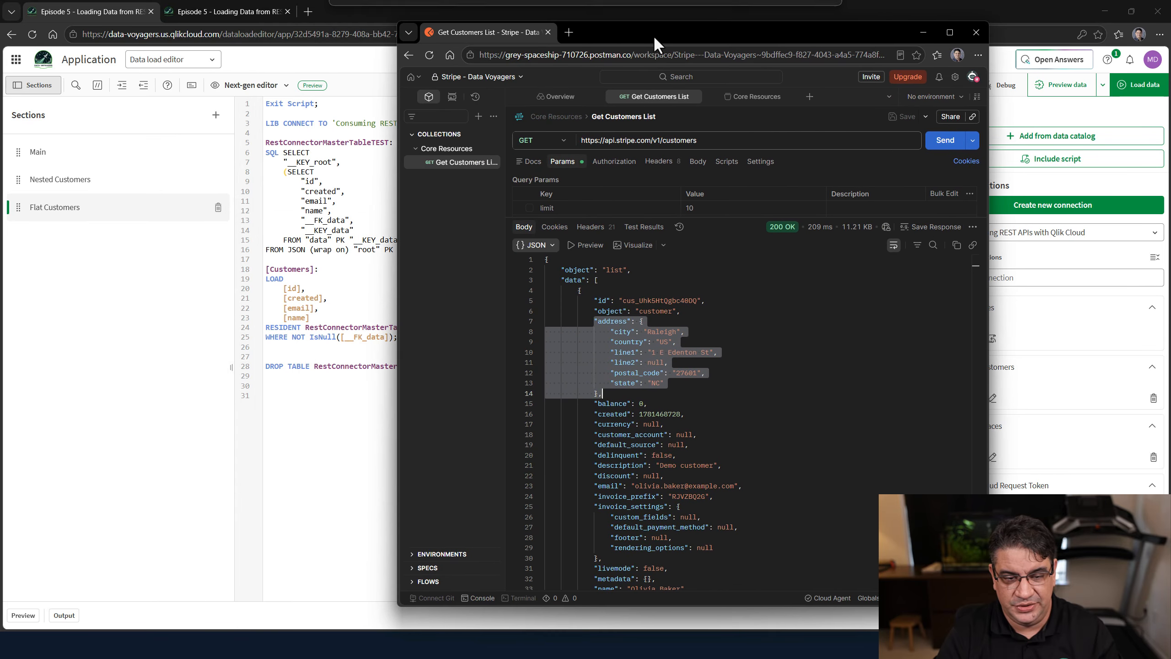
left_click_drag(995, 210, 1061, 215)
Collapse the first three customer objects inside the data array of the JSON response.
left_click(642, 289)
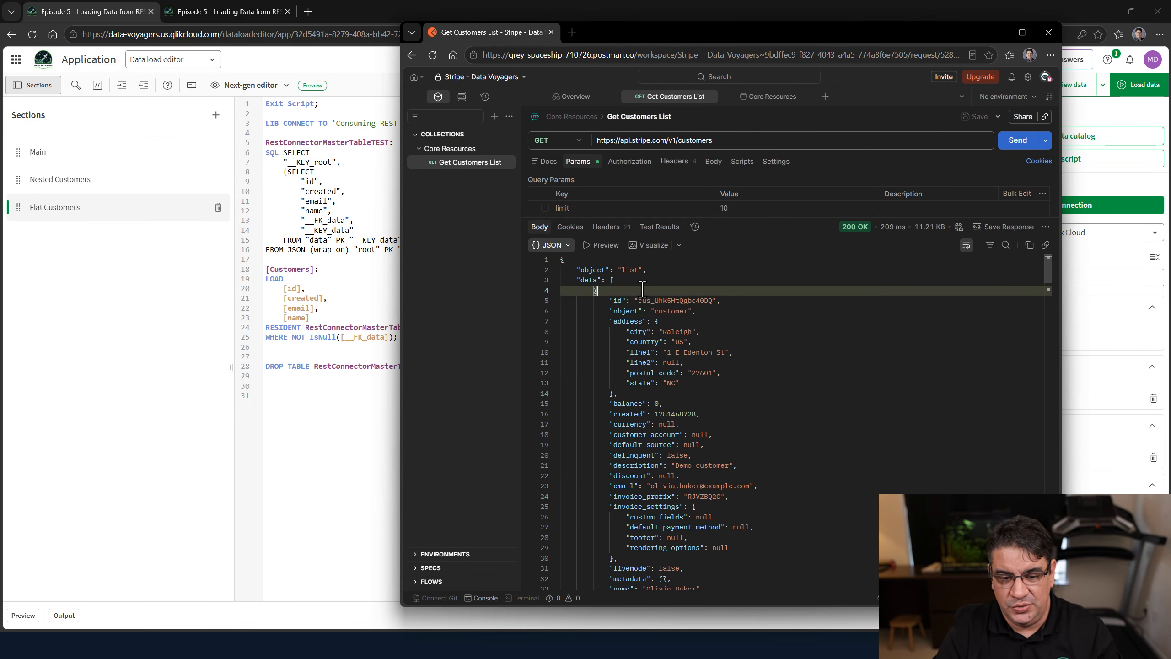
left_click(616, 282)
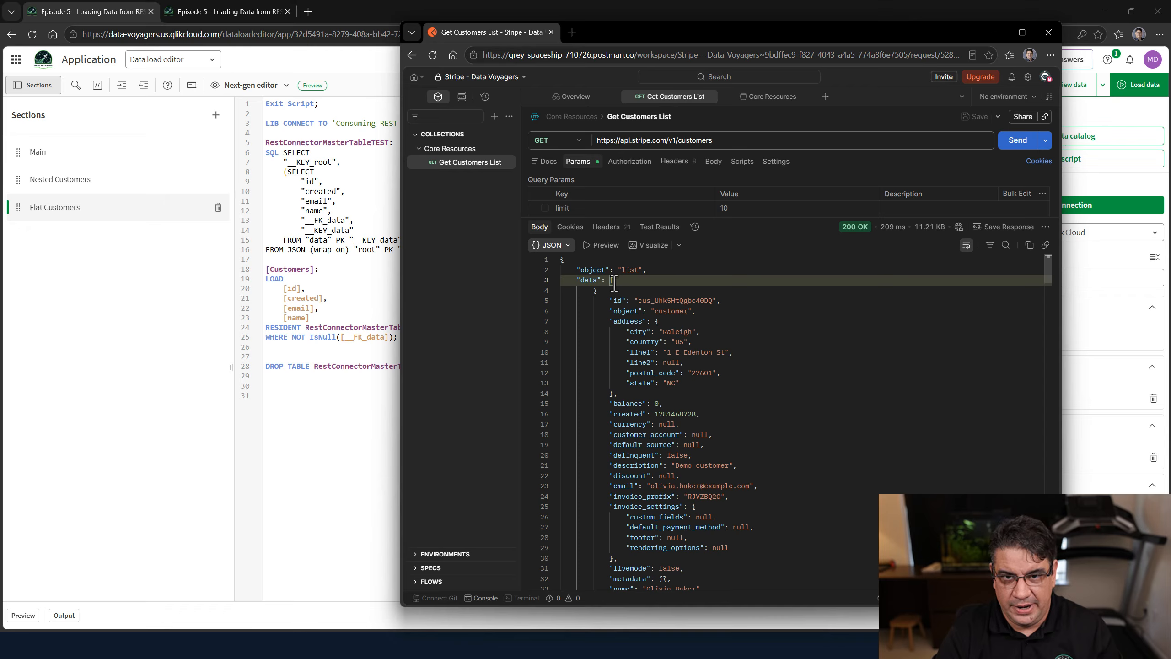
left_click(598, 292)
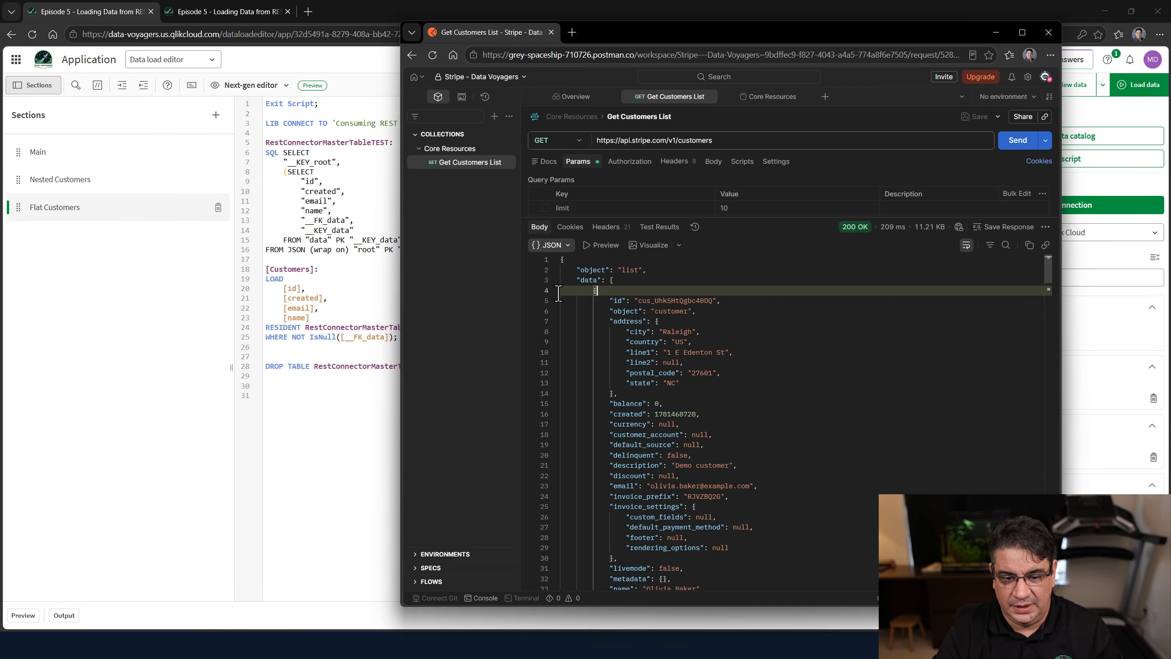
left_click(556, 290)
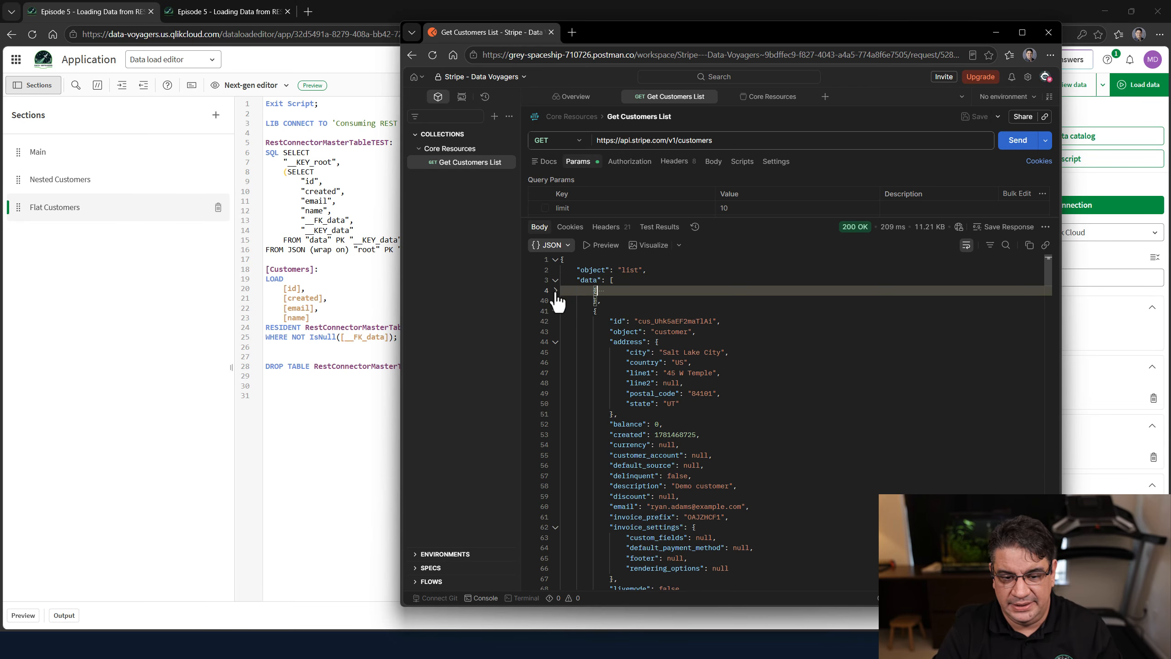
left_click(555, 312)
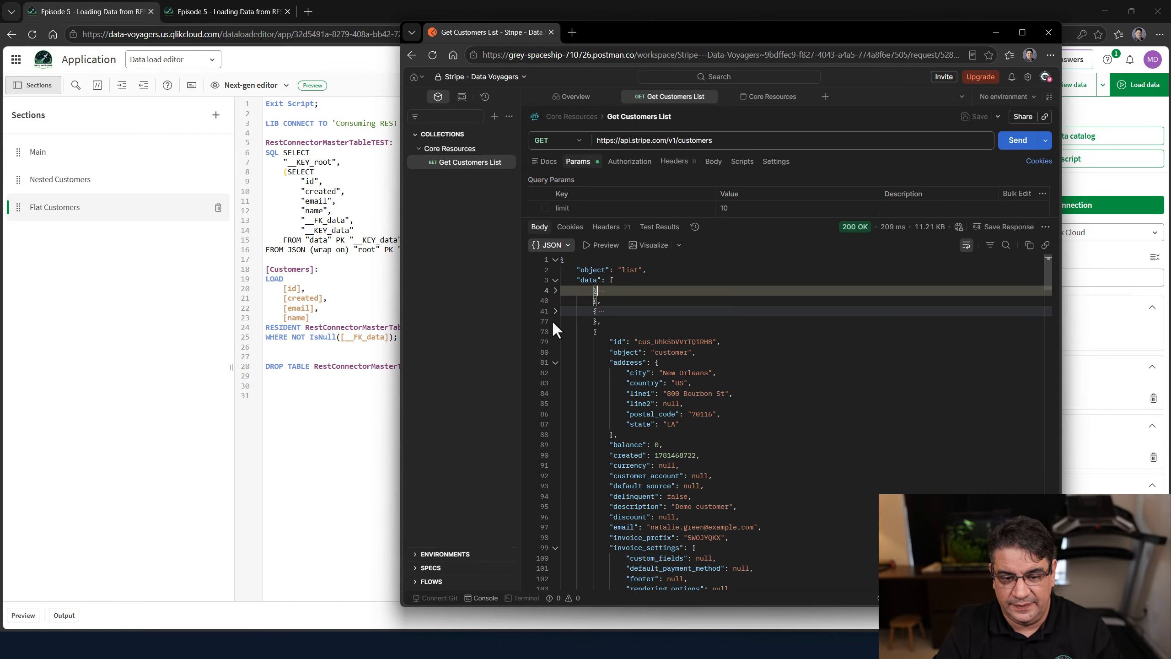
left_click(556, 332)
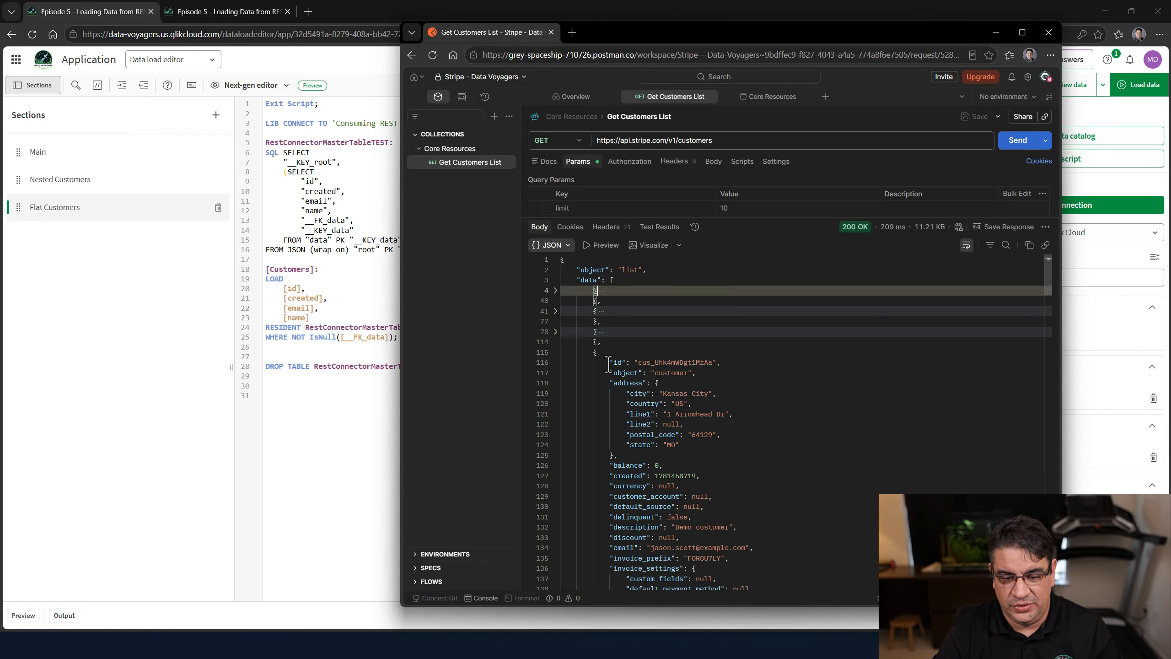
Expand the first customer record in the JSON response and examine its id, object and nested address fields.
left_click(555, 352)
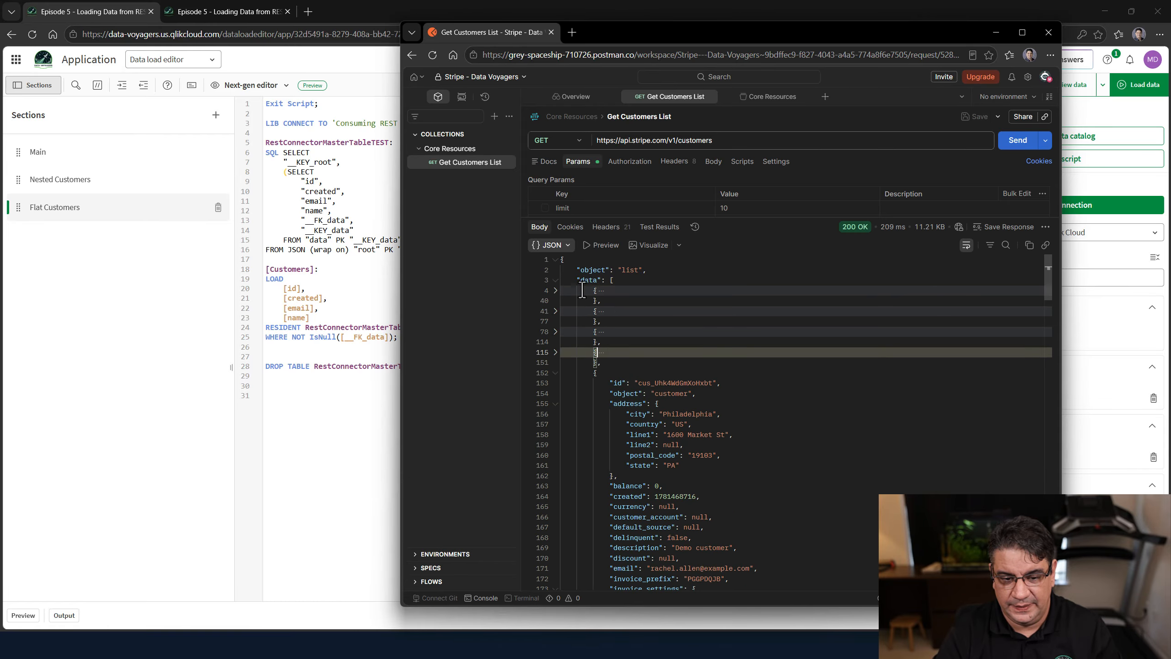
left_click(556, 290)
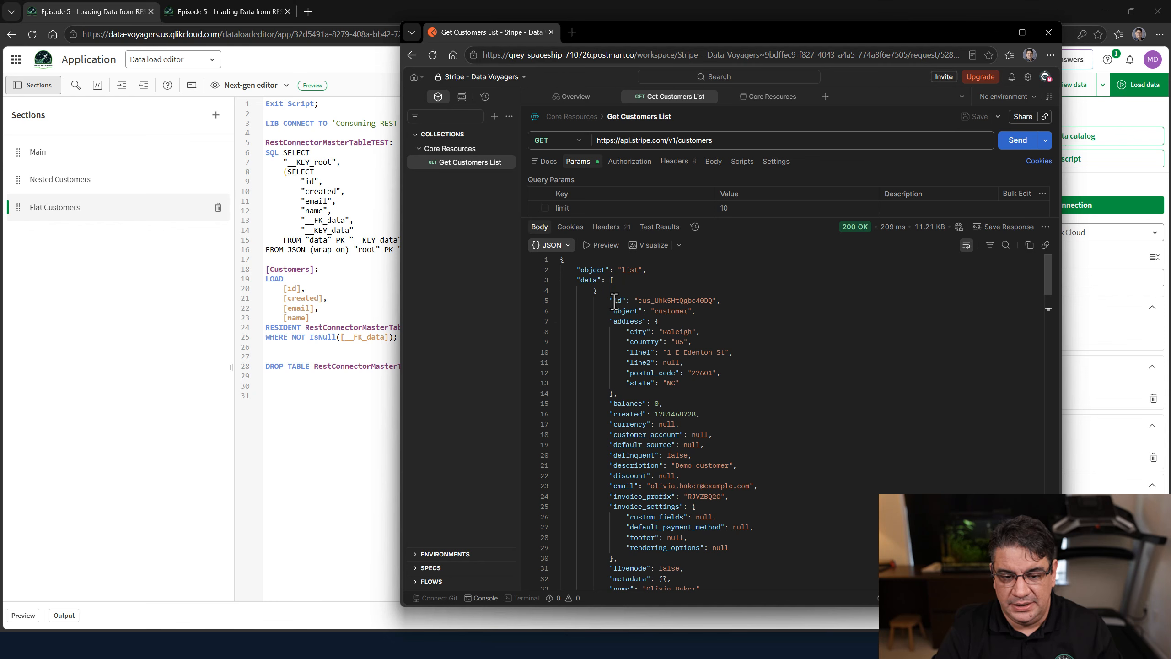
left_click_drag(614, 301, 716, 300)
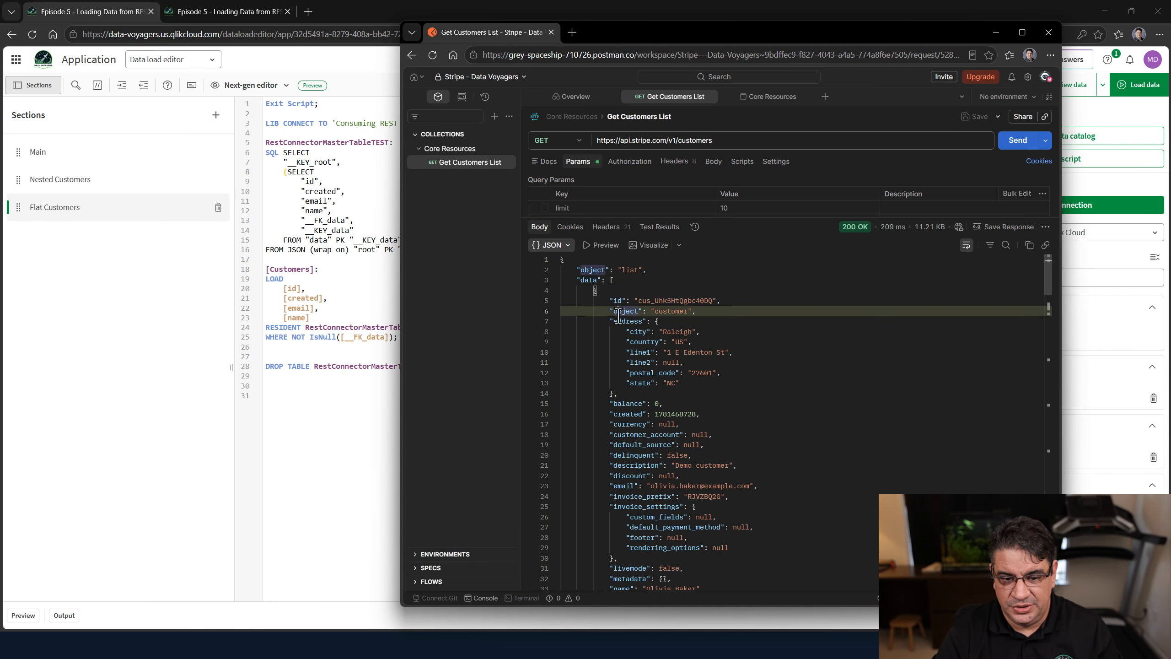
double_click(657, 301)
double_click(657, 302)
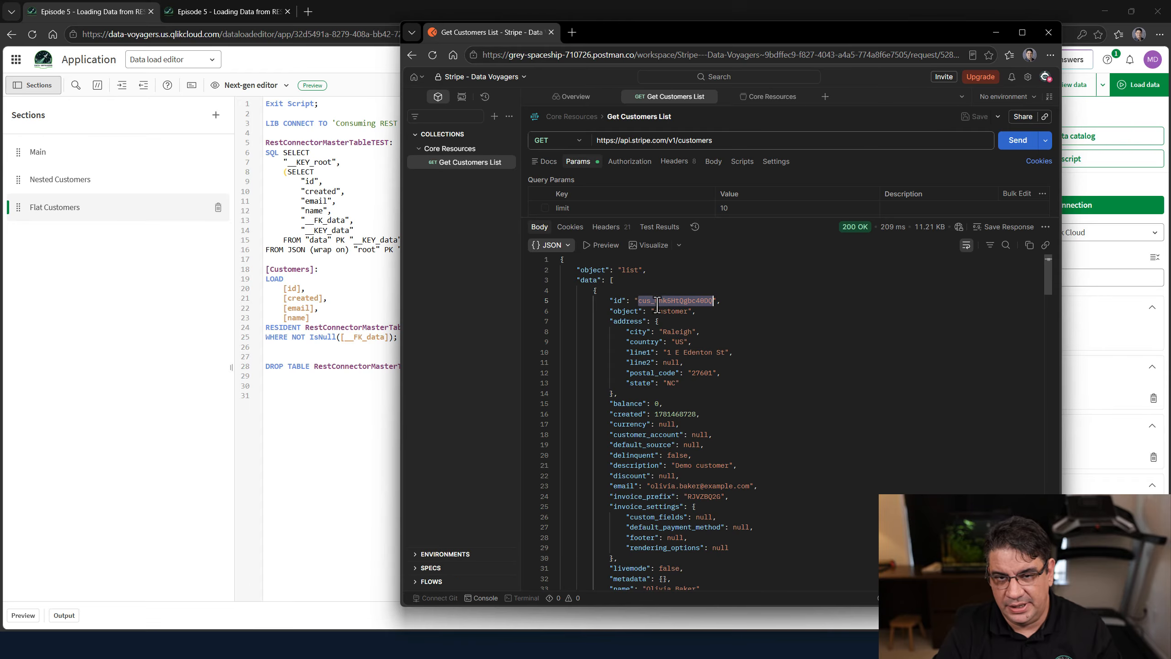
double_click(625, 314)
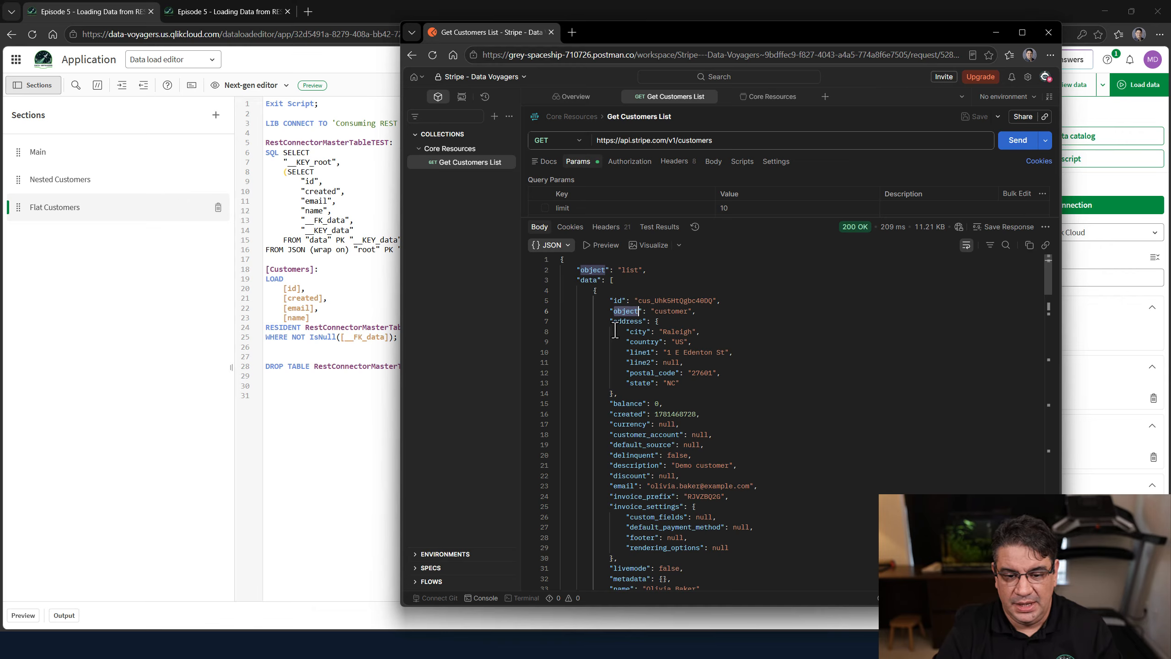
left_click(617, 324)
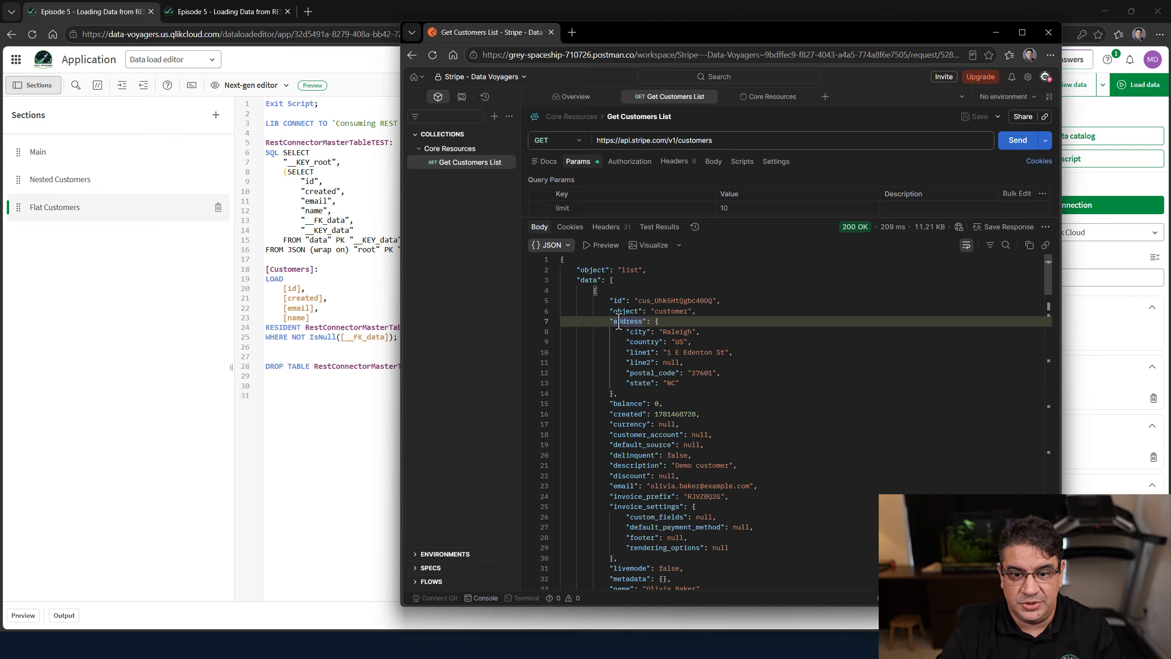
double_click(624, 323)
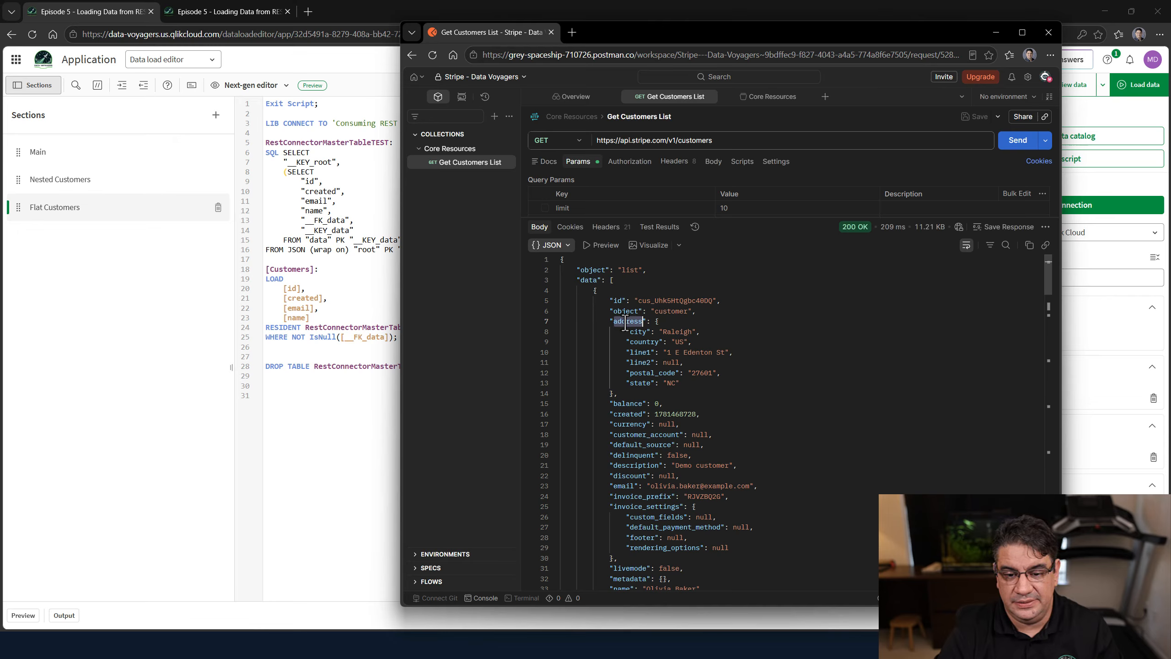
left_click(663, 322)
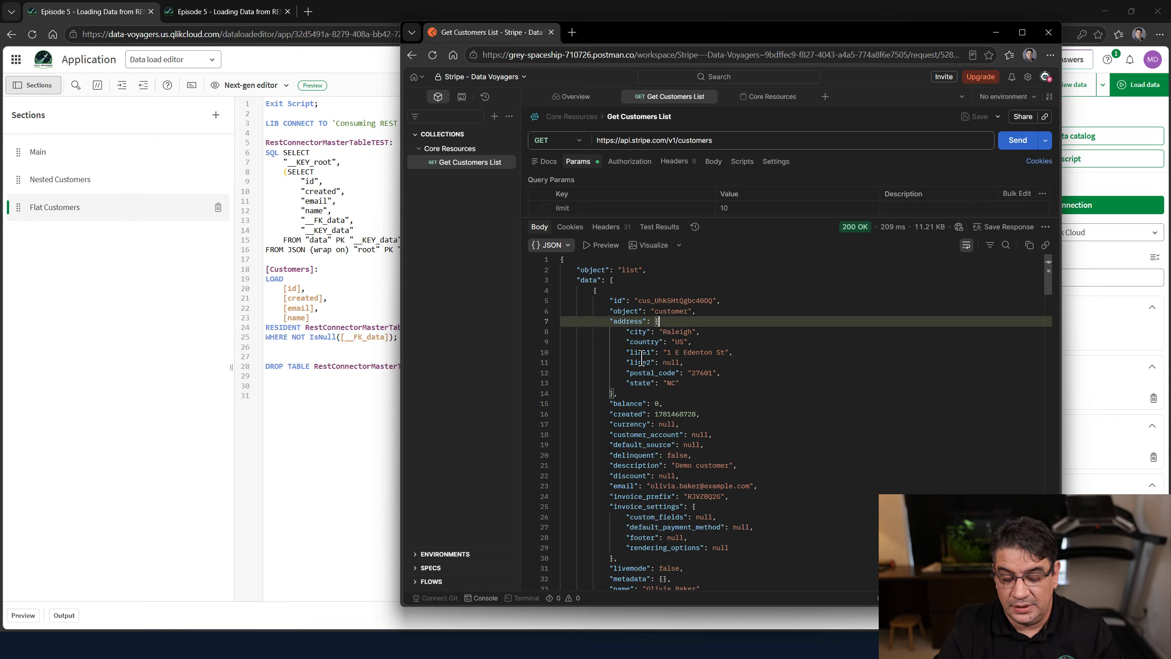
left_click(618, 393)
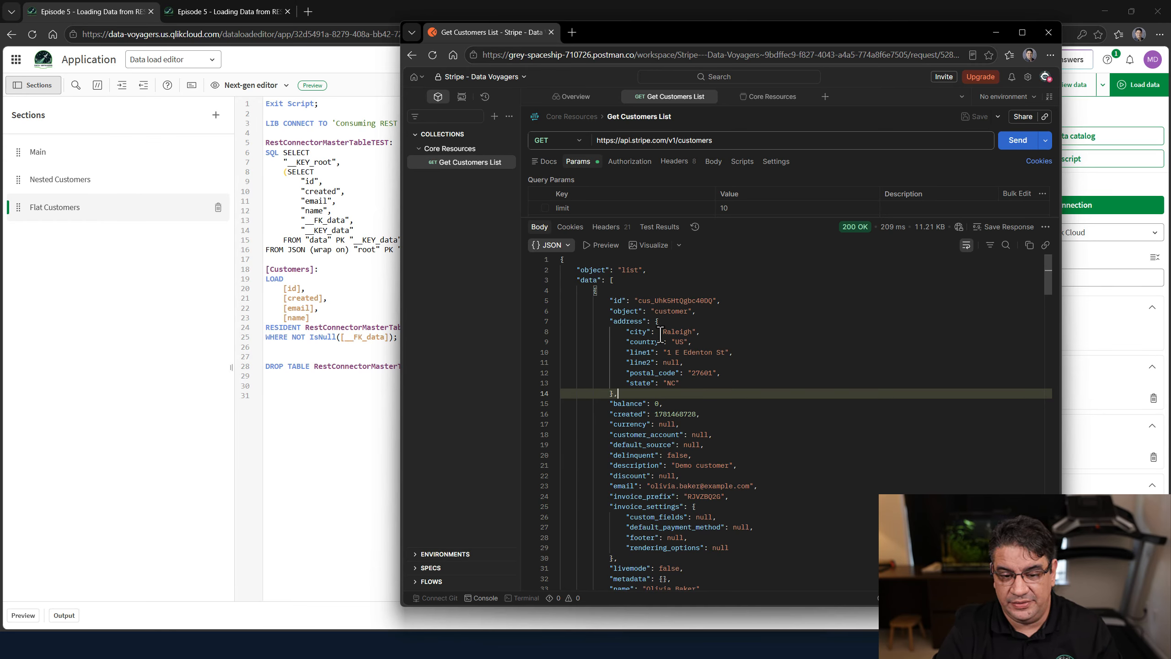
double_click(628, 321)
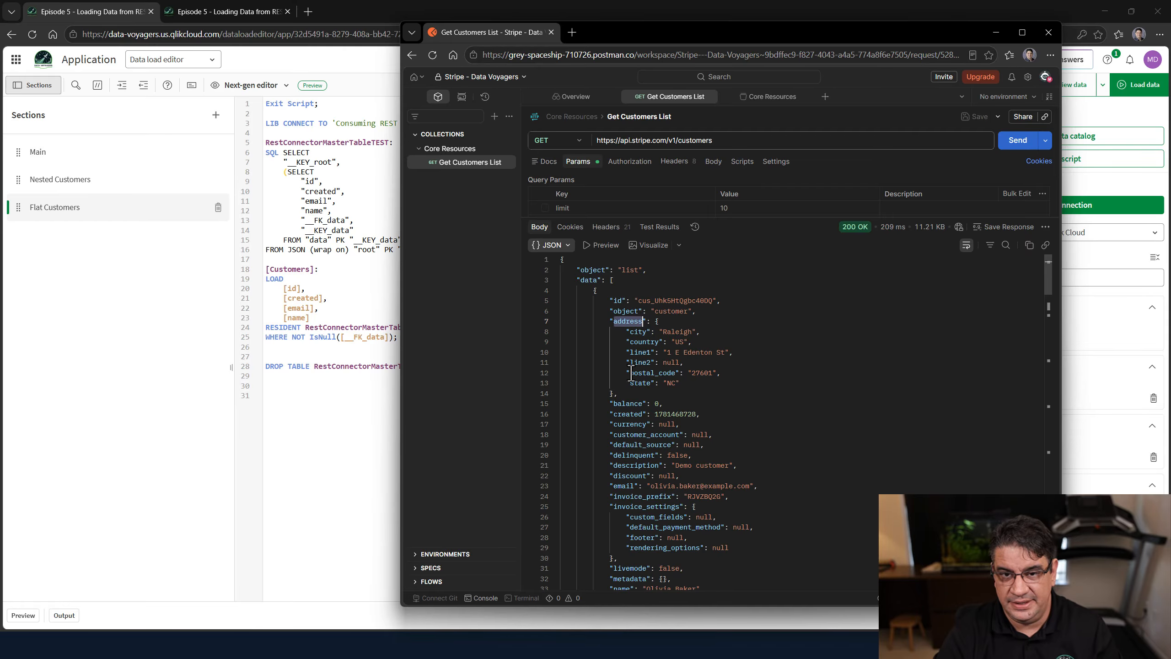
Switch to the Qlik Cloud data load editor and examine the main SQL SELECT and [address] load in the Nested Customers section.
left_click(65, 180)
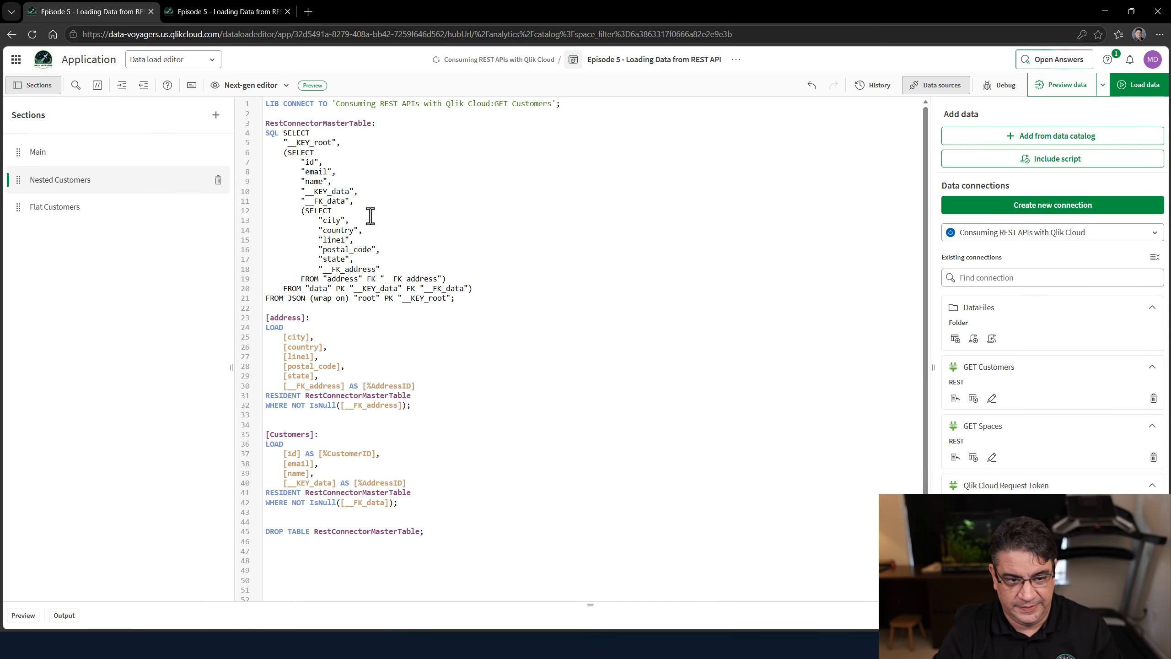
left_click_drag(431, 406, 275, 318)
left_click_drag(418, 404, 253, 309)
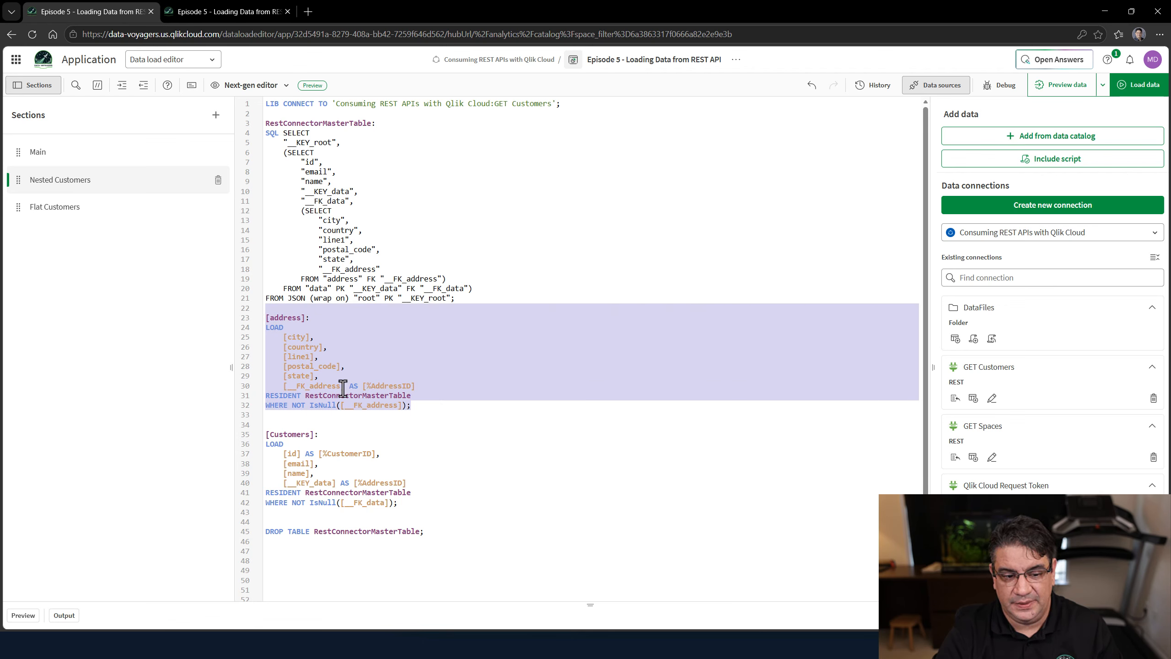
left_click(406, 444)
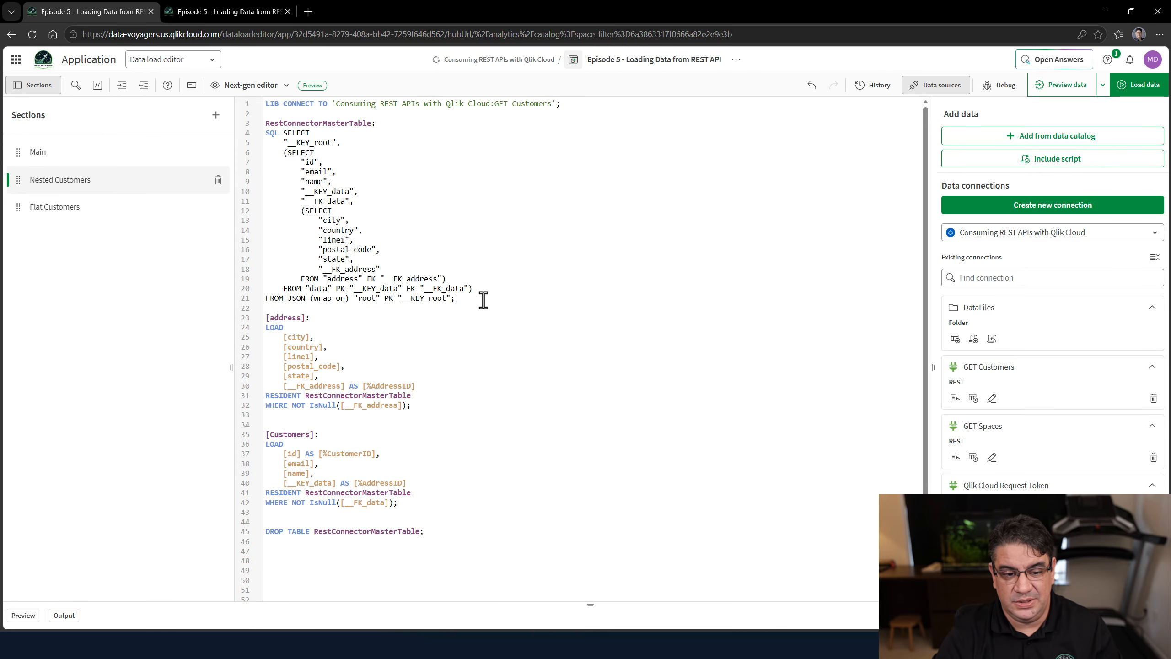
left_click_drag(481, 298, 273, 124)
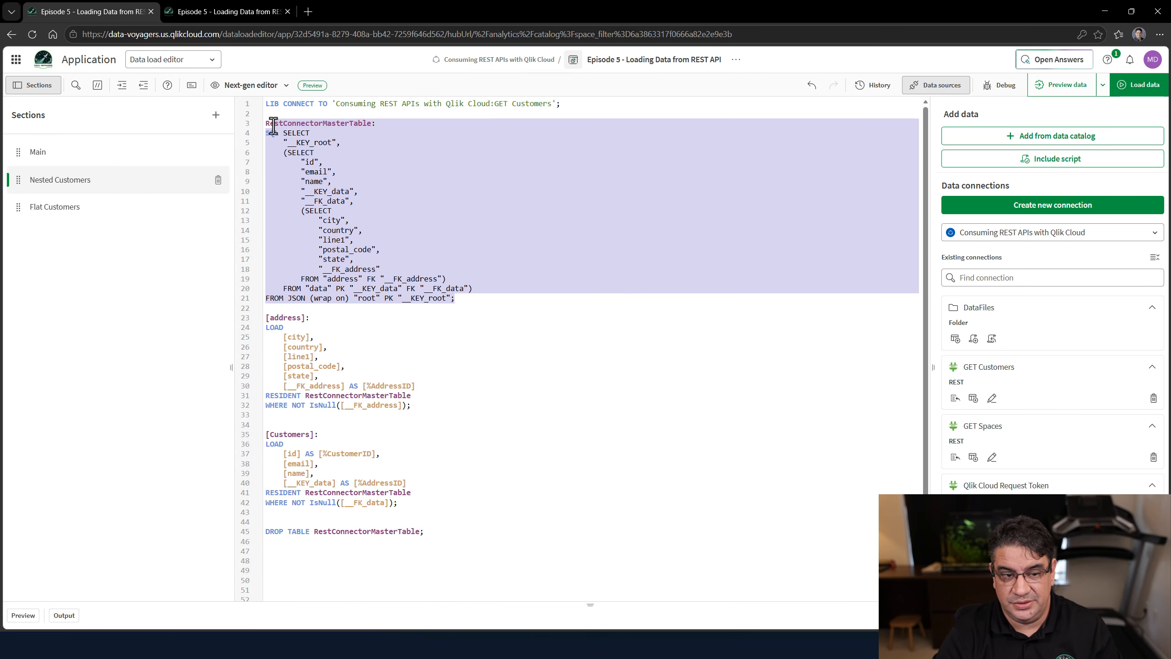
left_click(340, 353)
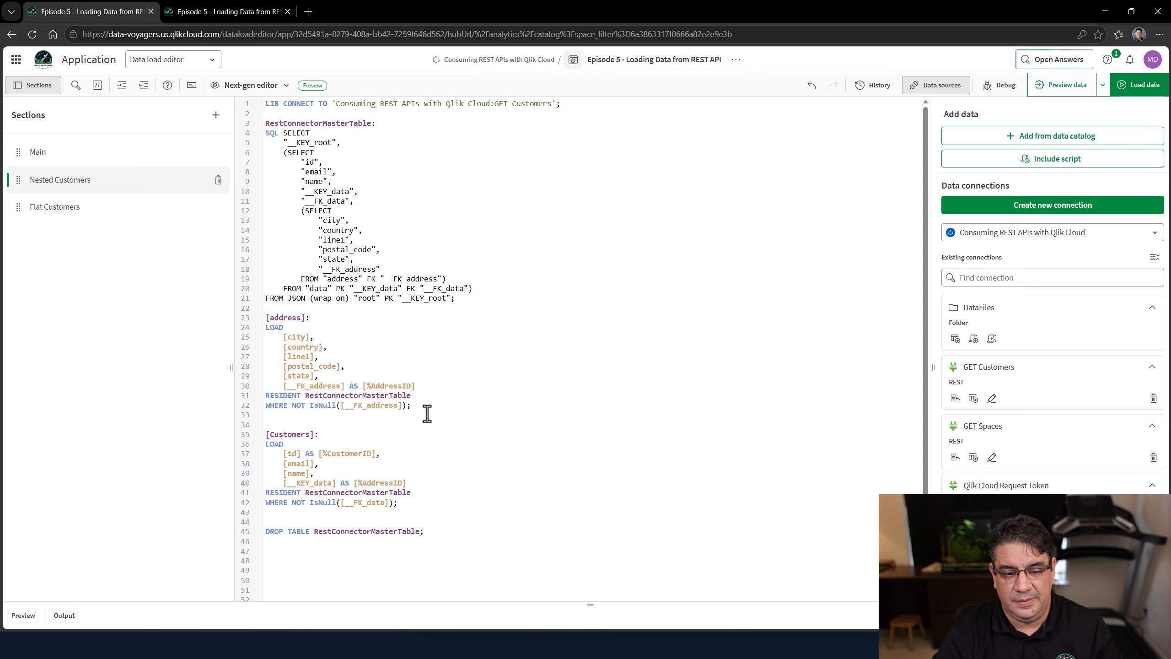
left_click_drag(425, 409, 244, 317)
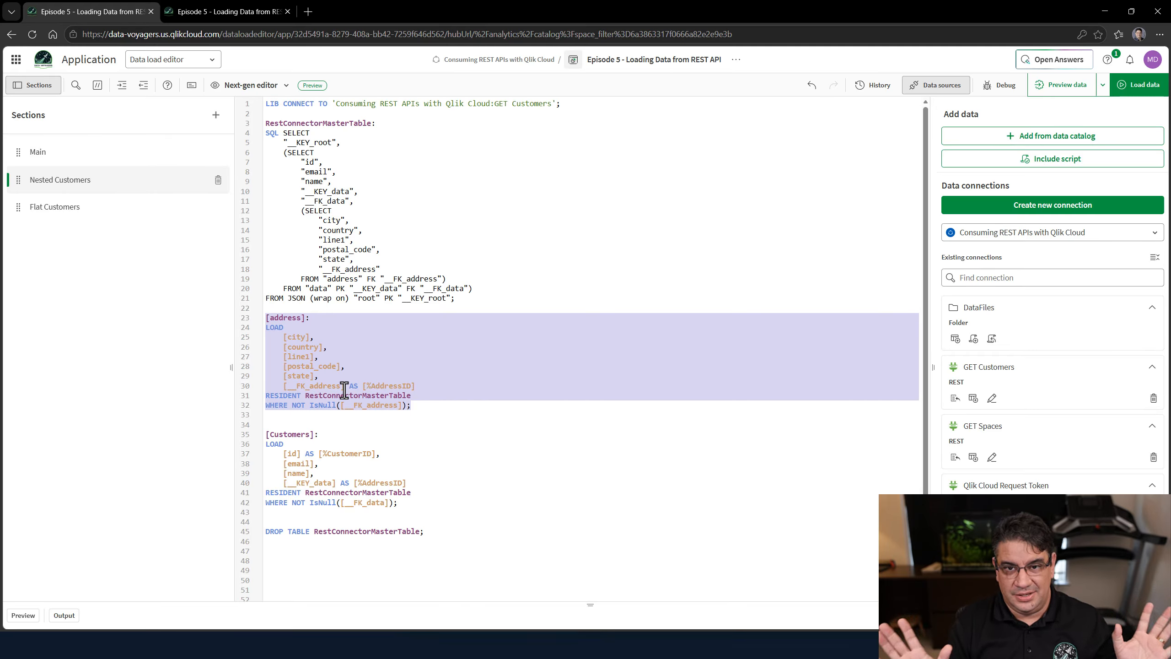
Add blank lines and the comment "// After the main load" between the main SQL SELECT and the [address] load.
left_click(475, 297)
key("Return")
key("Return")
key("Return")
key("Return")
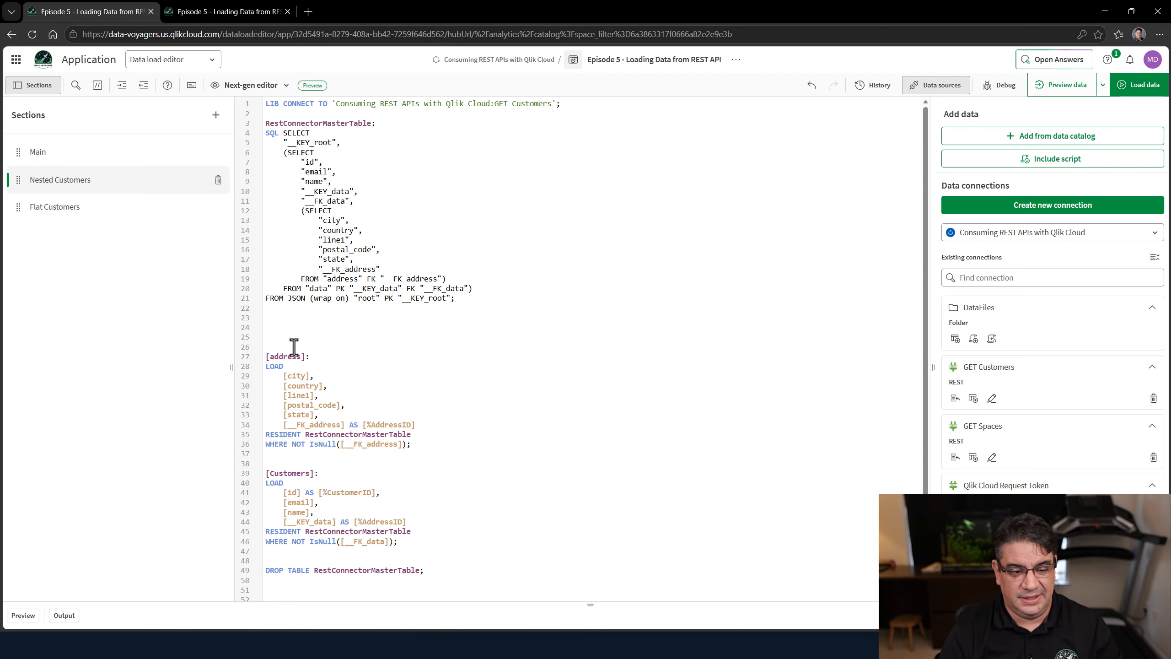
left_click(297, 325)
type("// After the main load")
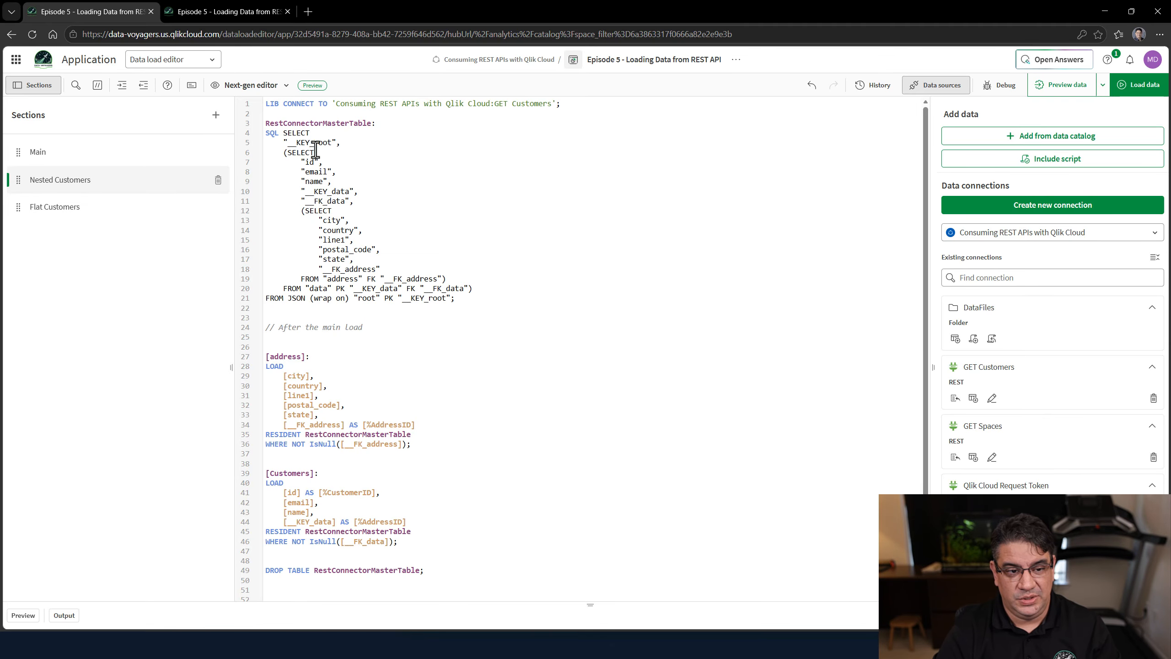
Move the whole [address] load block below the [Customers] load, before the DROP TABLE statement.
left_click_drag(296, 134, 513, 296)
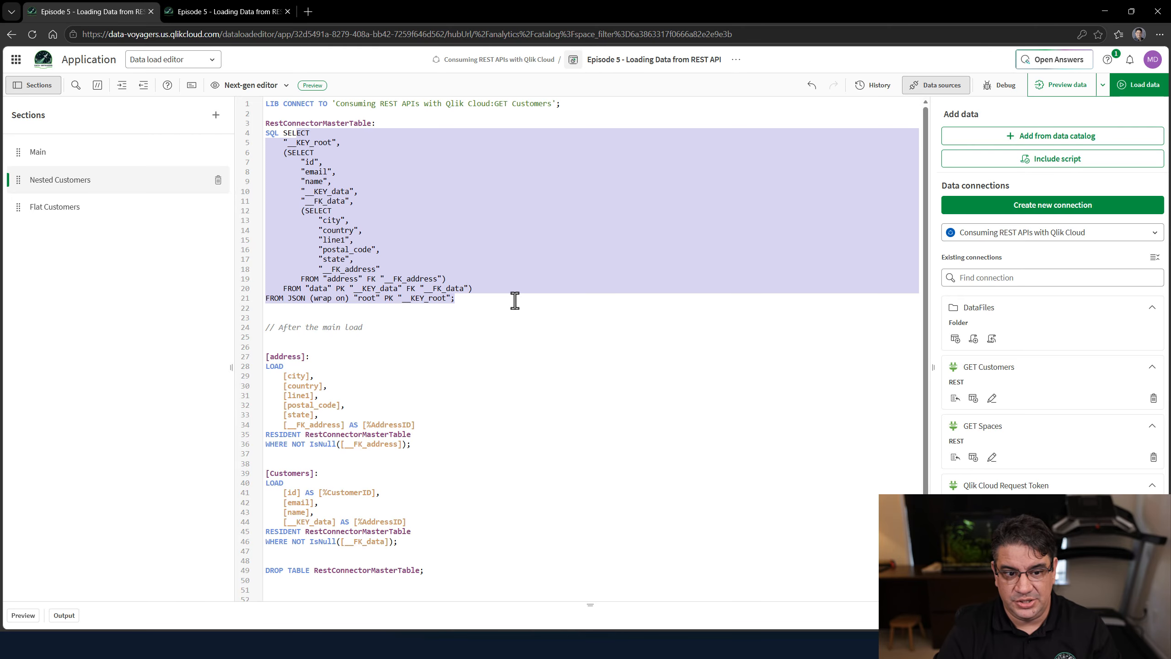
left_click(515, 300)
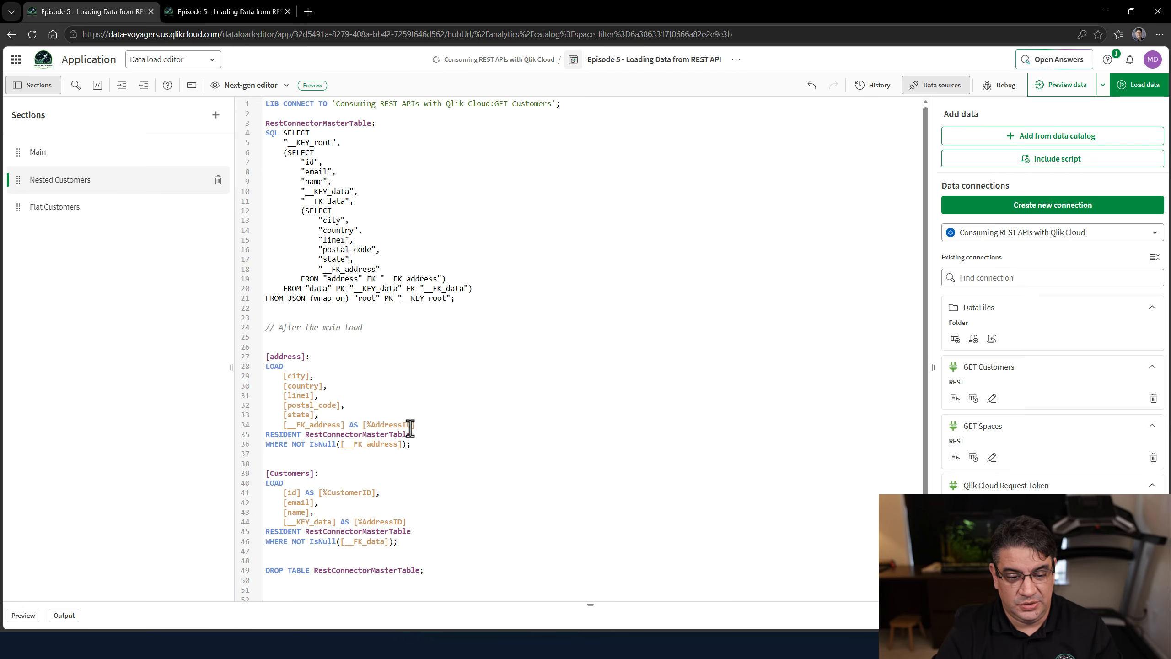
left_click_drag(422, 447, 265, 445)
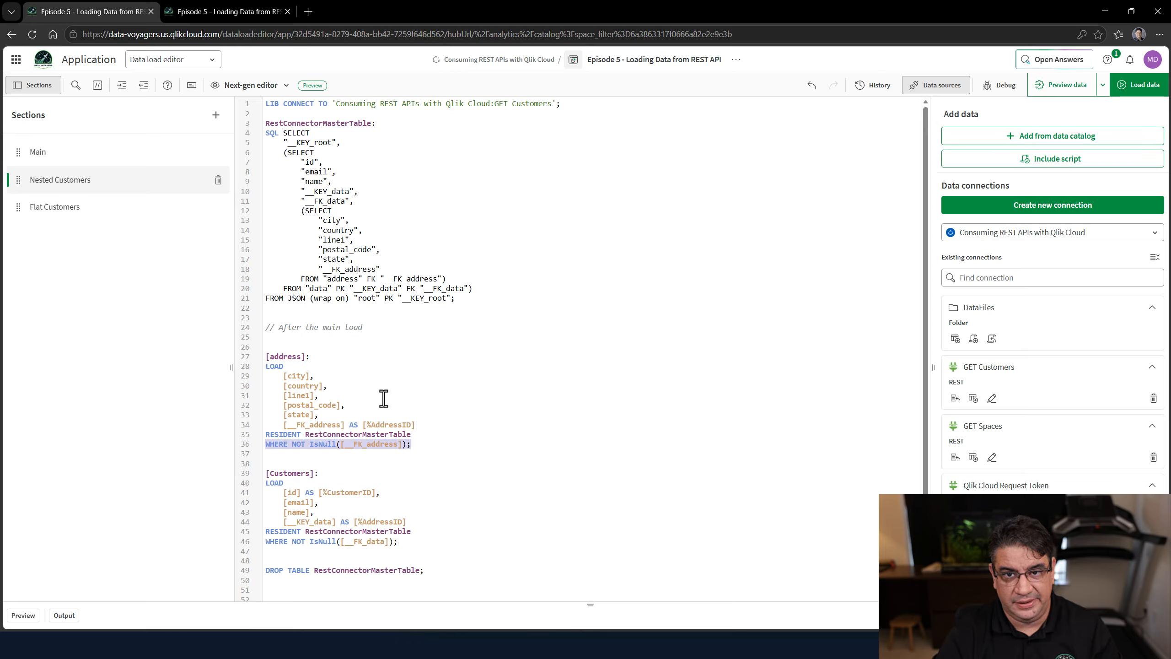
left_click(402, 425)
left_click_drag(434, 445, 269, 351)
key("ctrl+c")
key("Delete")
key("Delete")
key("Delete")
key("Delete")
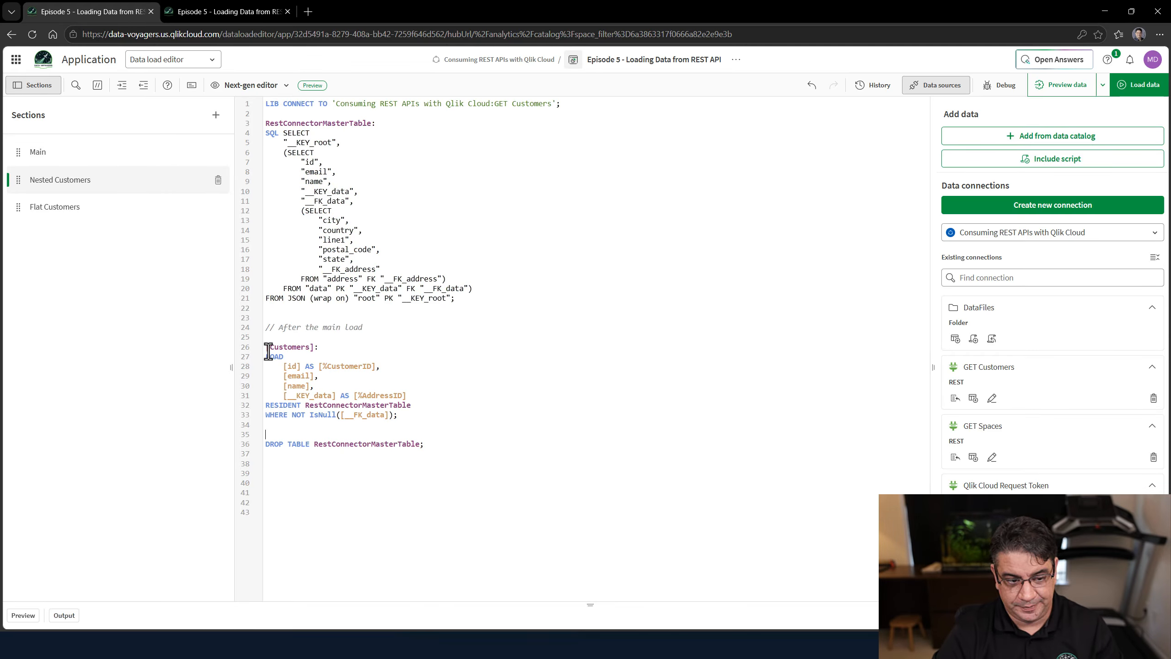
key("ctrl+v")
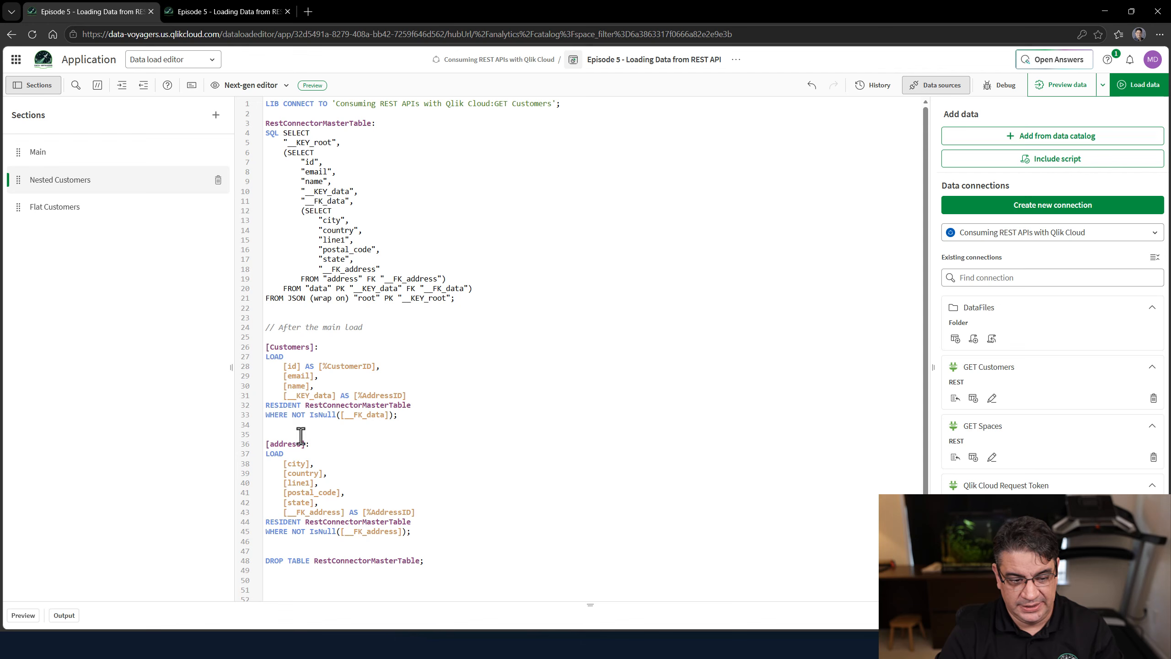
Insert LEFT JOIN([Customers]) on the line directly above the [address] load.
left_click_drag(313, 348, 269, 351)
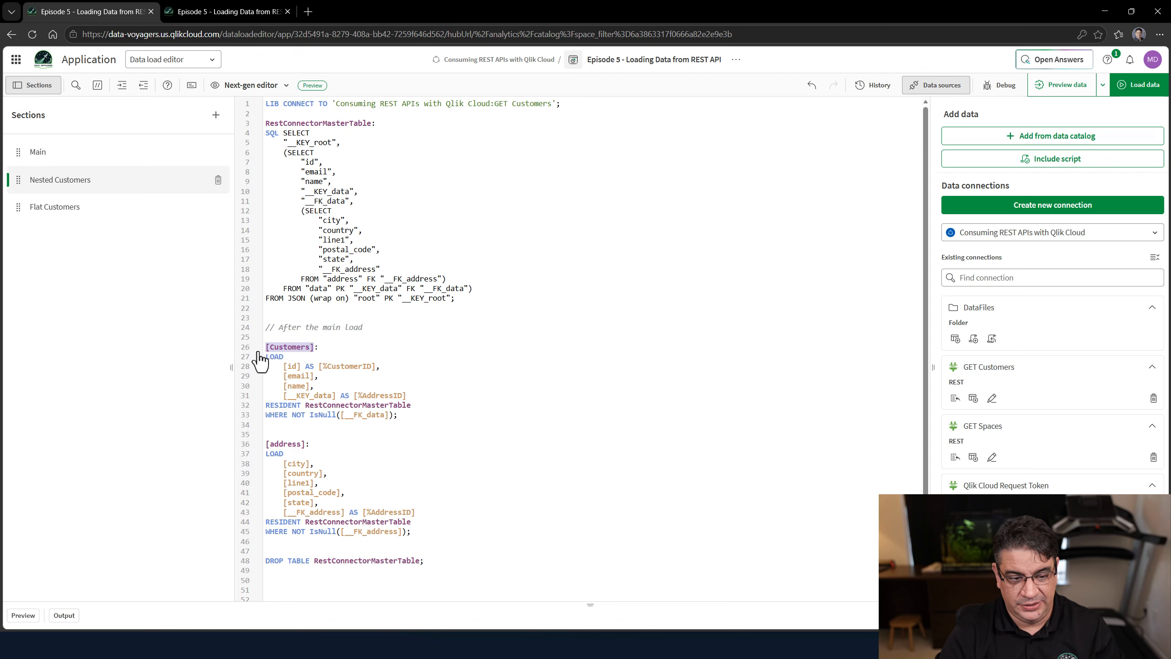
left_click(292, 434)
type("LE")
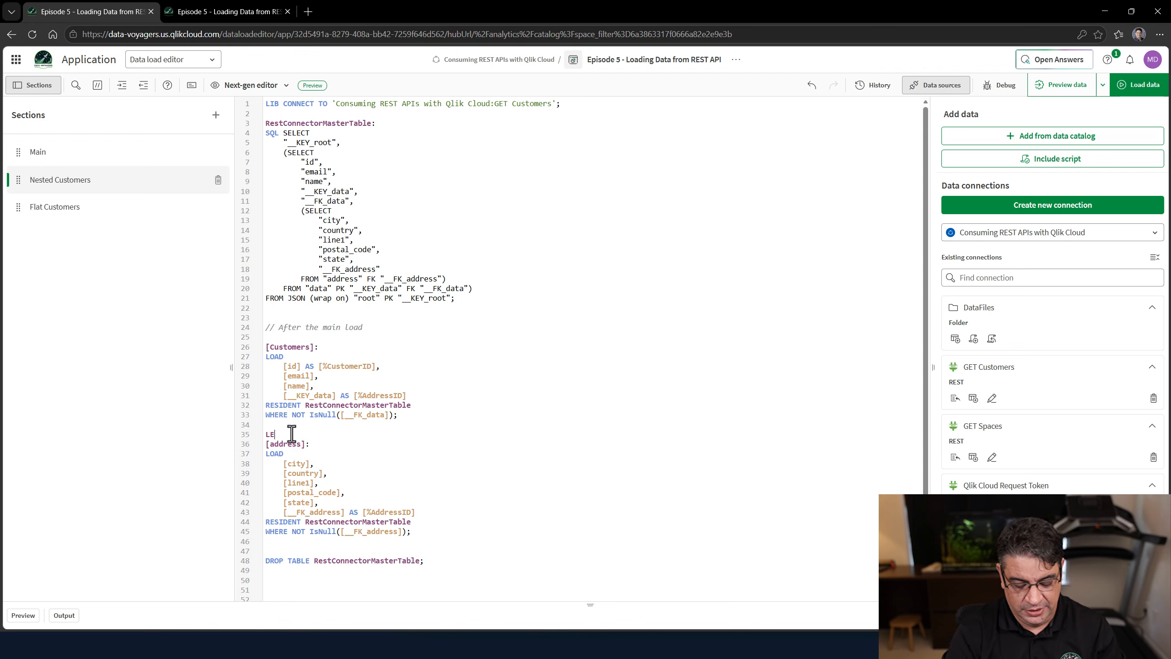
type("FT JOIN([Customers])")
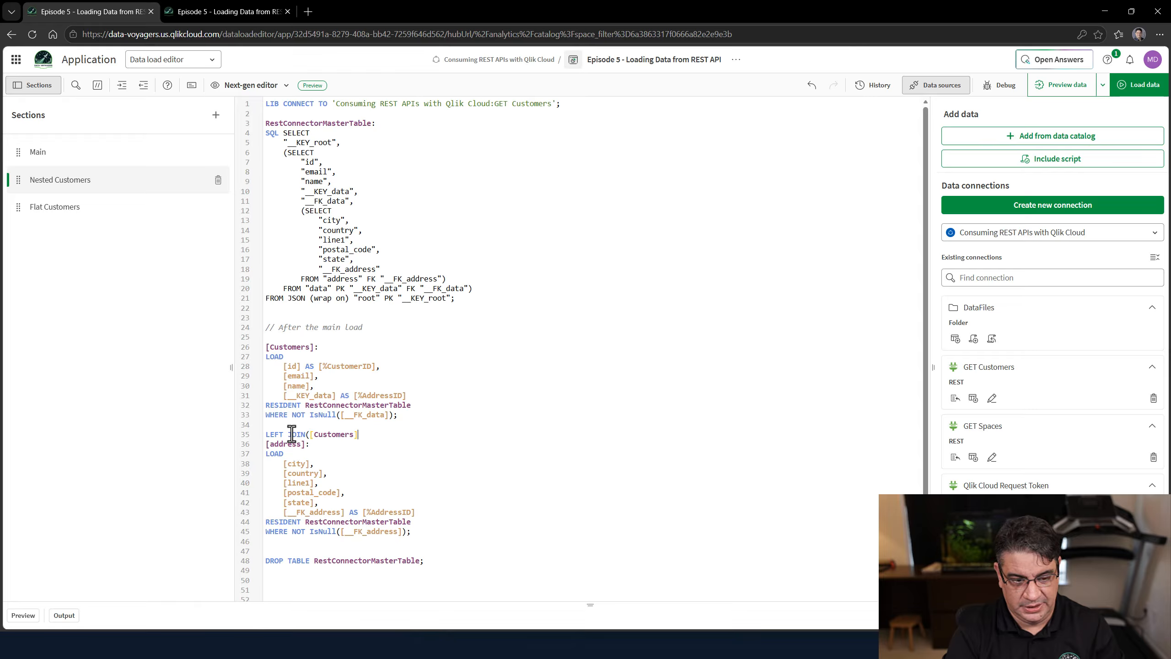
left_click(341, 454)
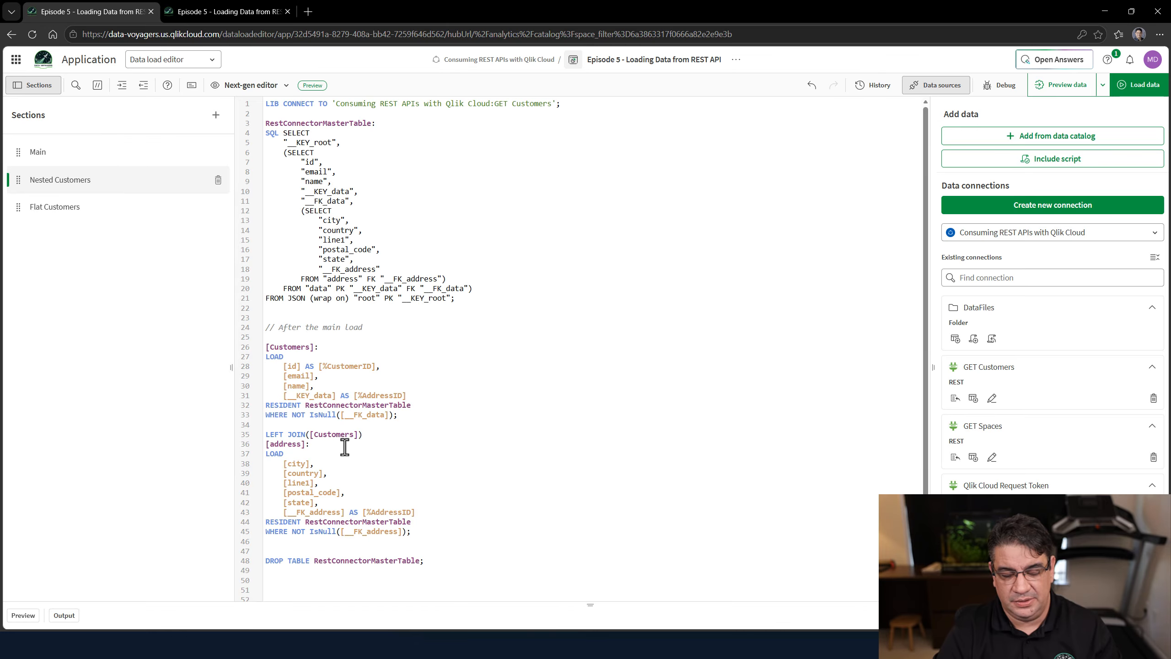
Load the data and preview the Customers table in the data model viewer, enlarging it to show all its fields.
left_click(1151, 85)
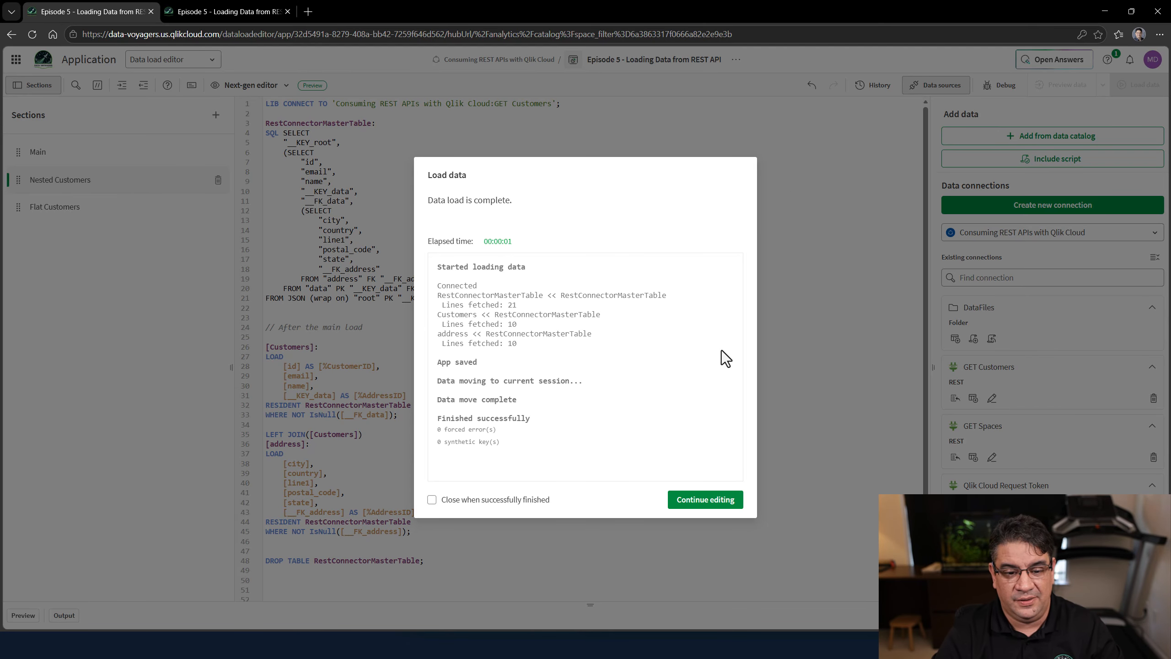
left_click(705, 499)
left_click(233, 10)
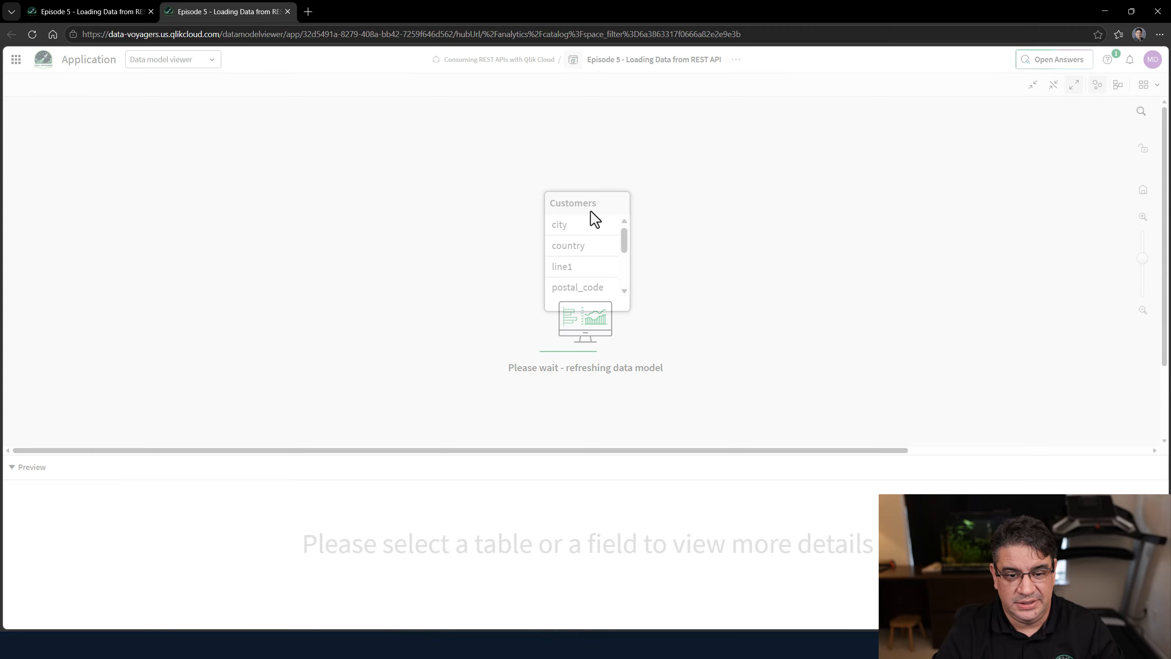
left_click(586, 204)
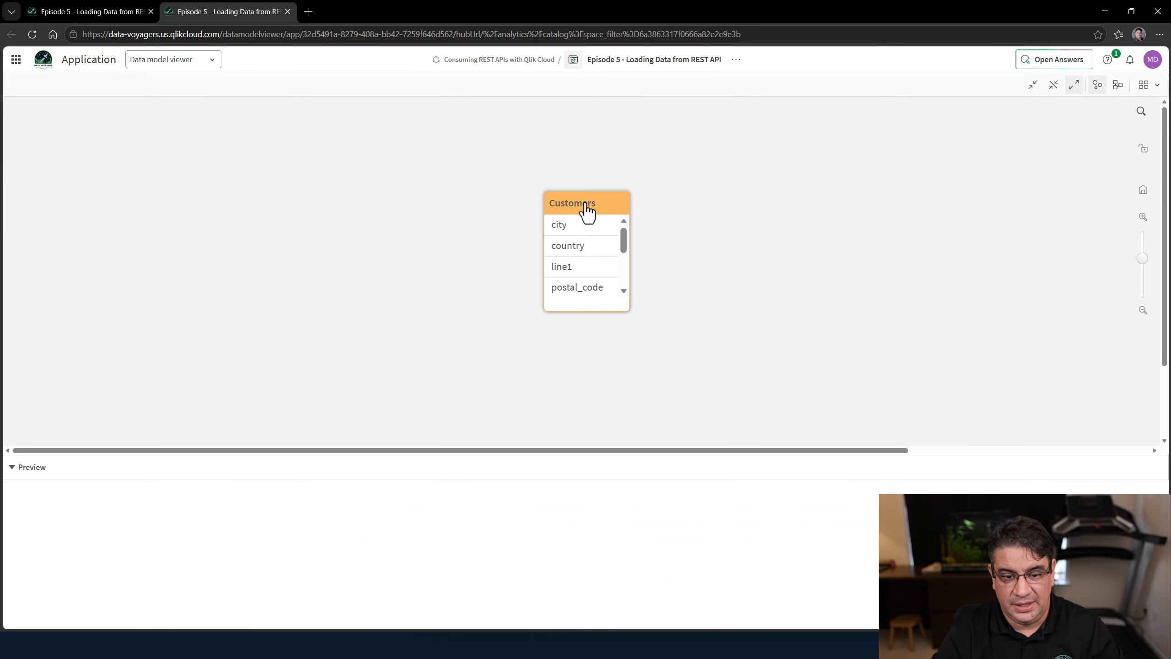
left_click_drag(589, 312, 599, 414)
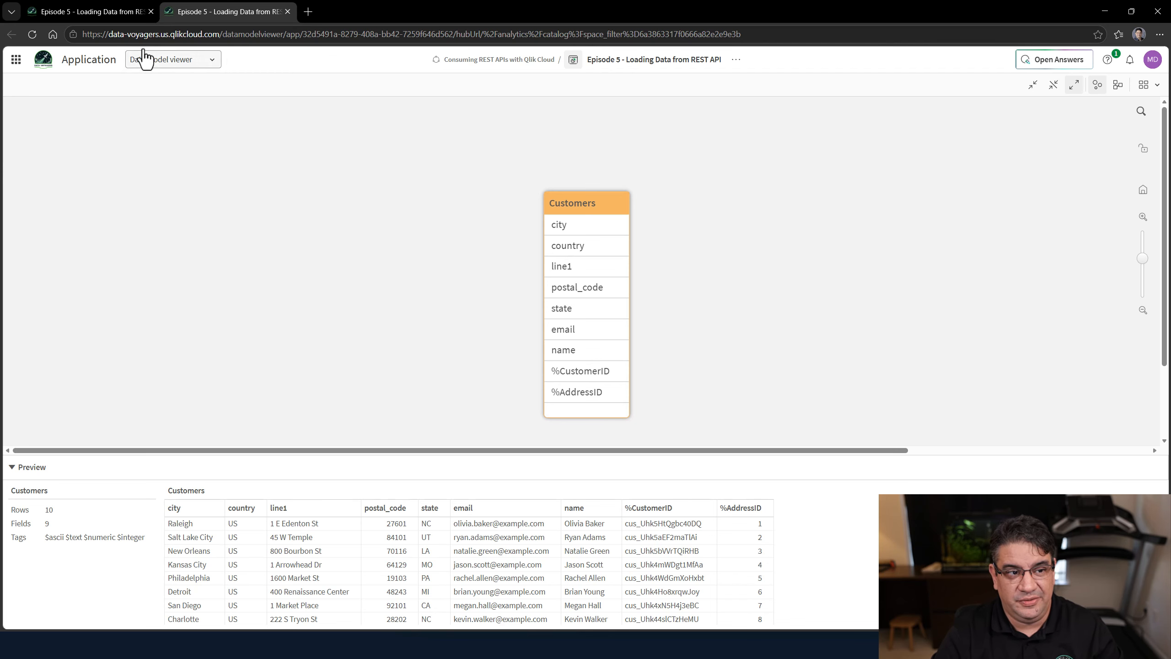
Return to the load script and review the joined [Customers] and [address] loads against the main SQL SELECT.
left_click(124, 7)
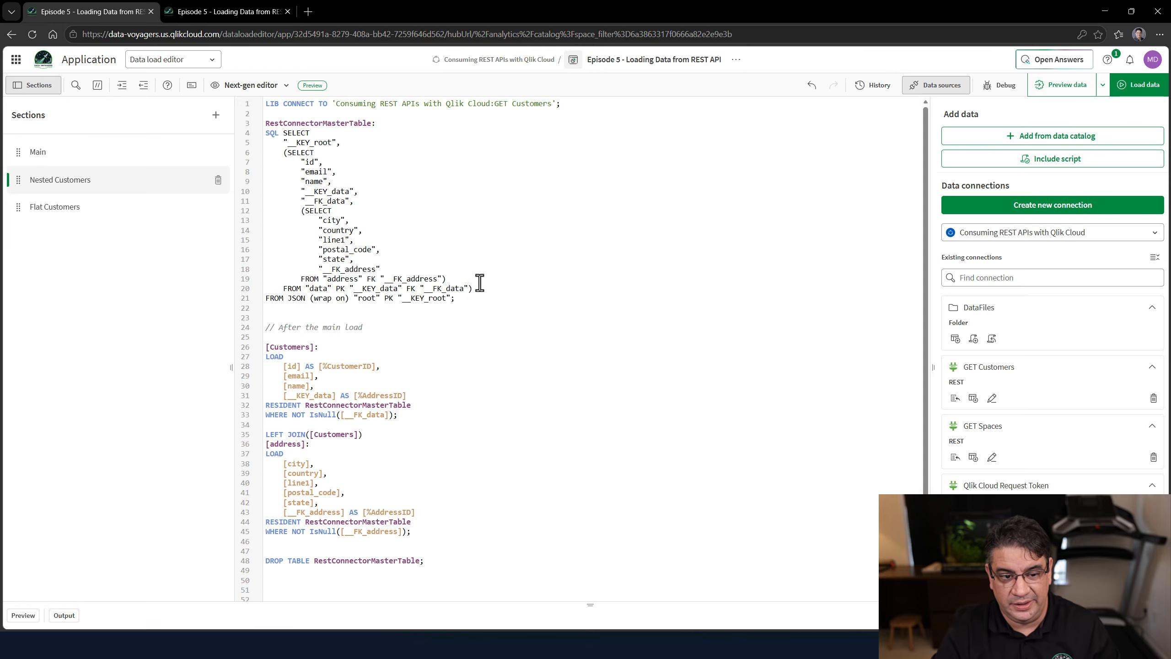
left_click(463, 299)
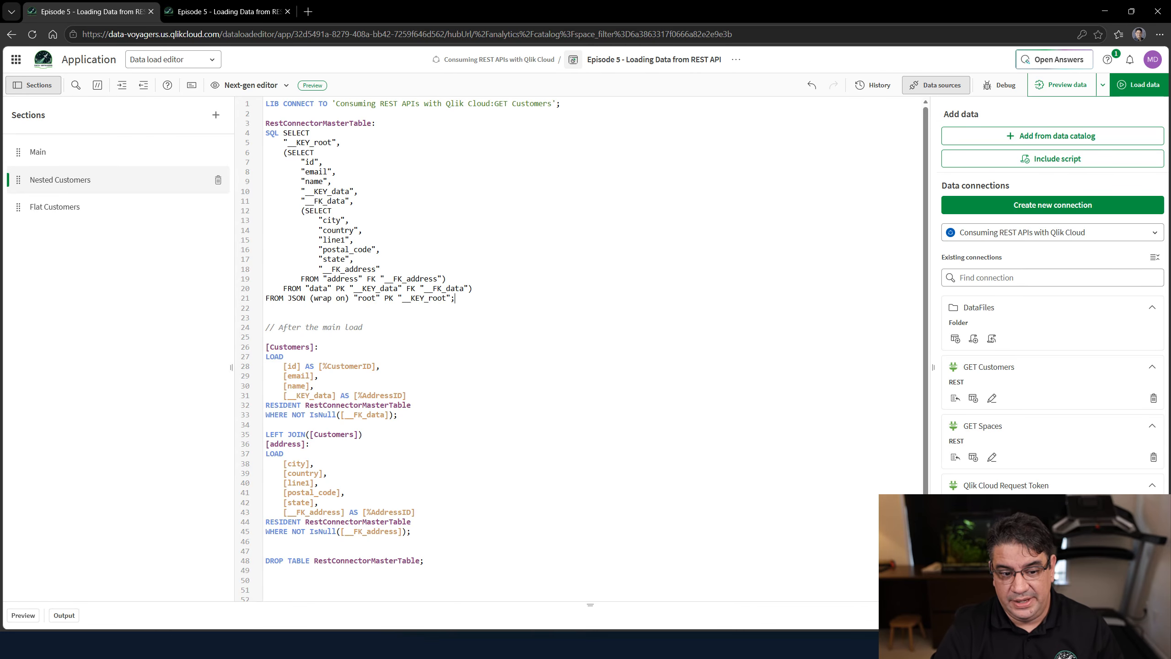
left_click_drag(410, 532, 255, 352)
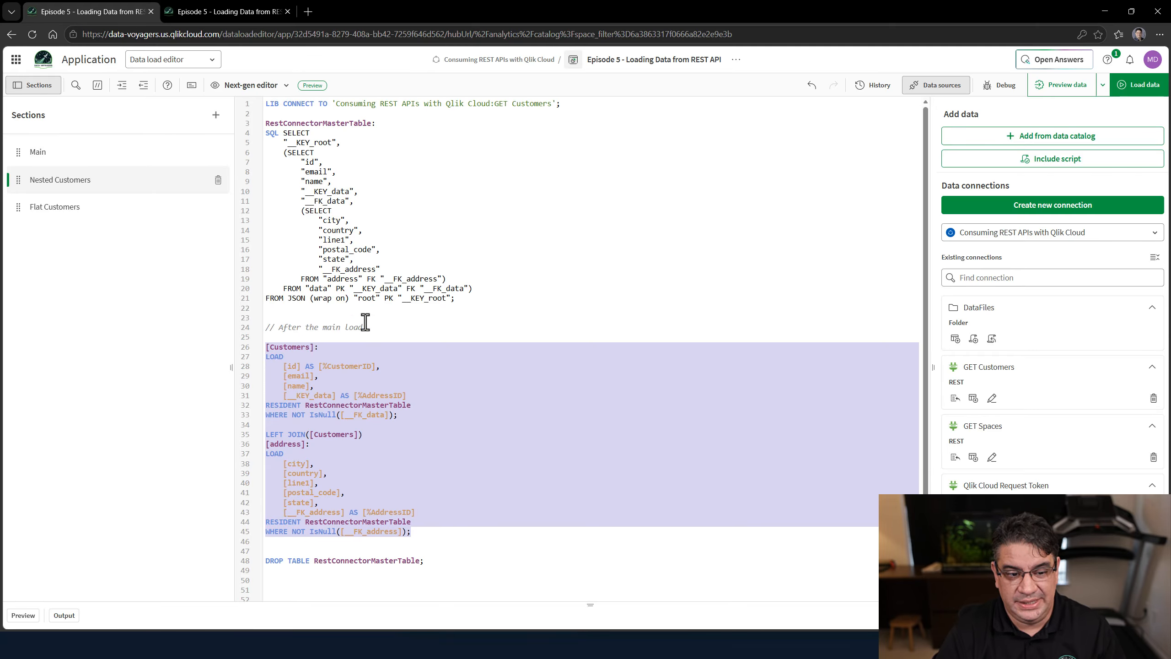
left_click_drag(467, 304, 268, 134)
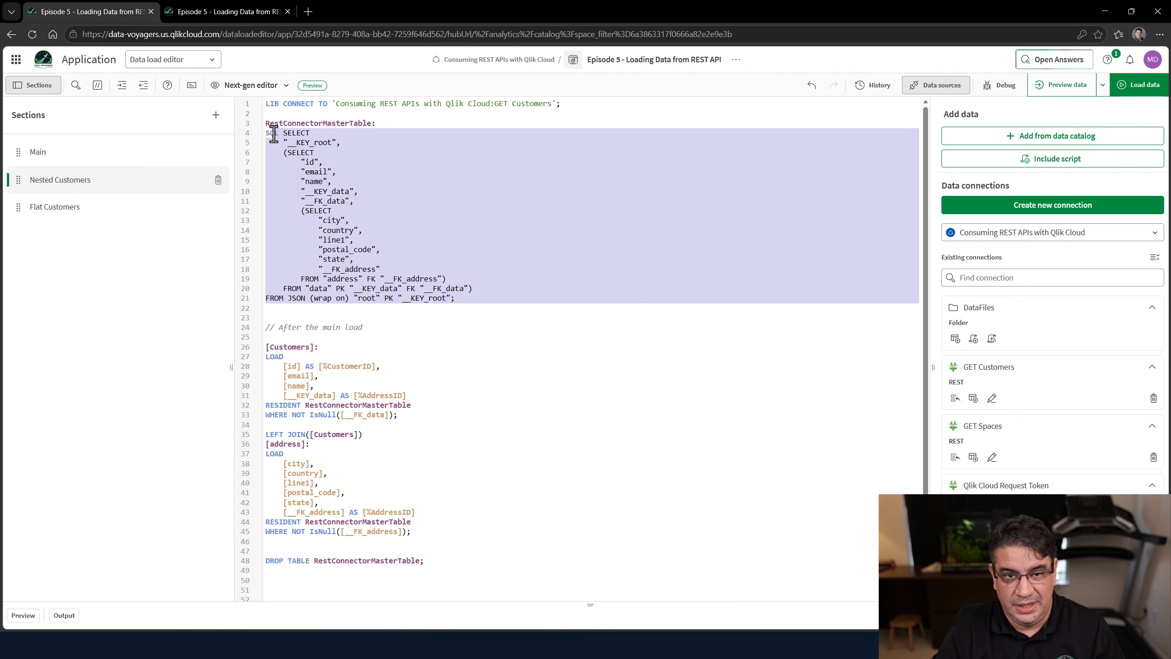
Review the WHERE NOT IsNull filters of the [Customers] and [address] loads and the [%AddressID] key that joins them.
left_click_drag(414, 414, 250, 413)
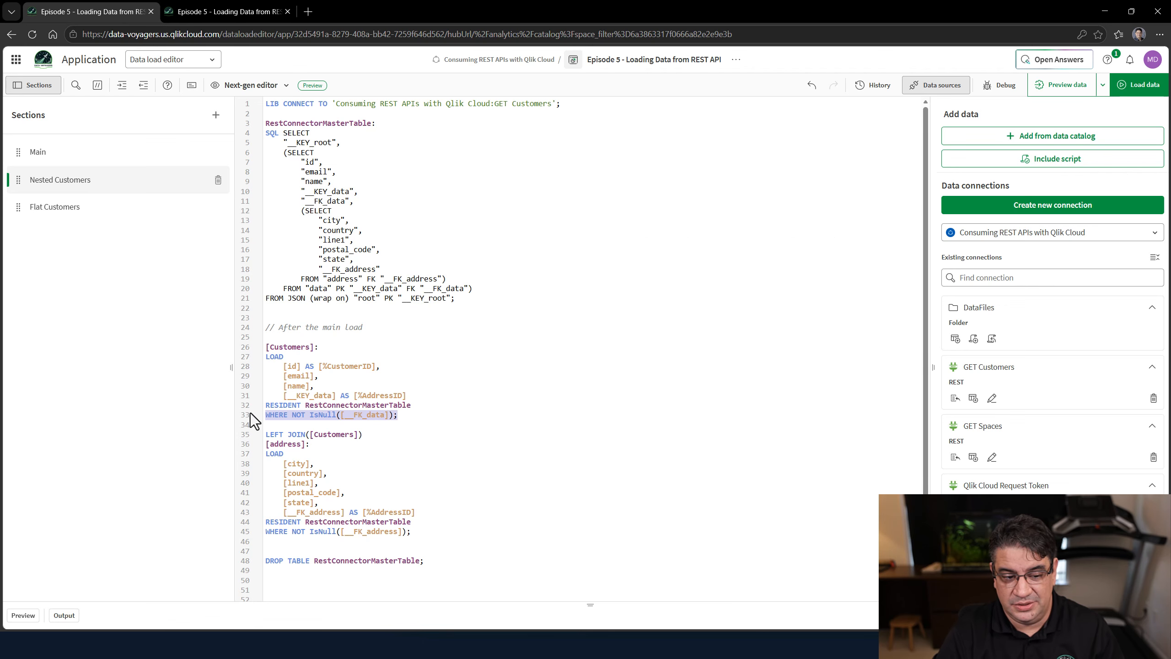
left_click_drag(423, 533, 267, 531)
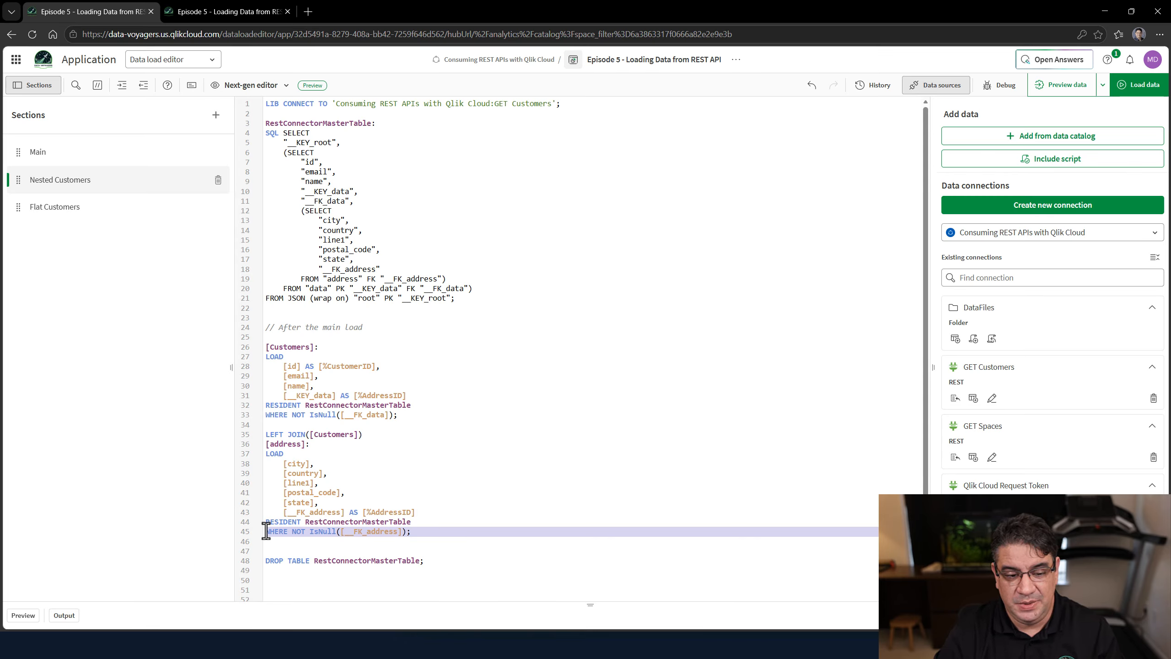
left_click_drag(407, 395, 299, 397)
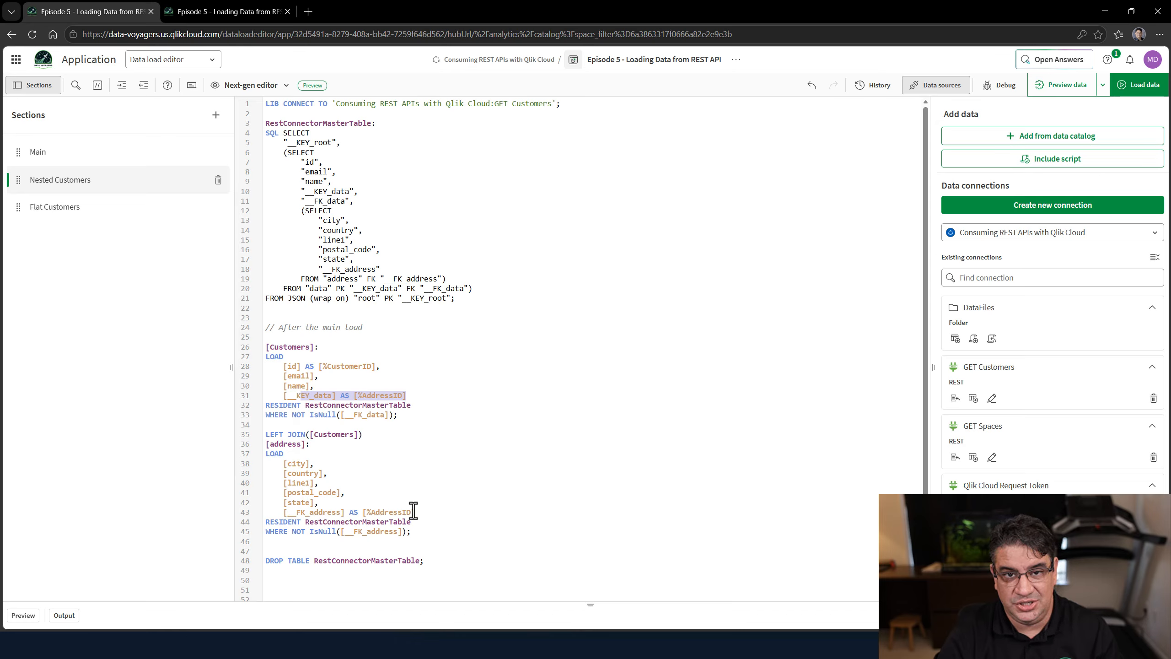
left_click(349, 213)
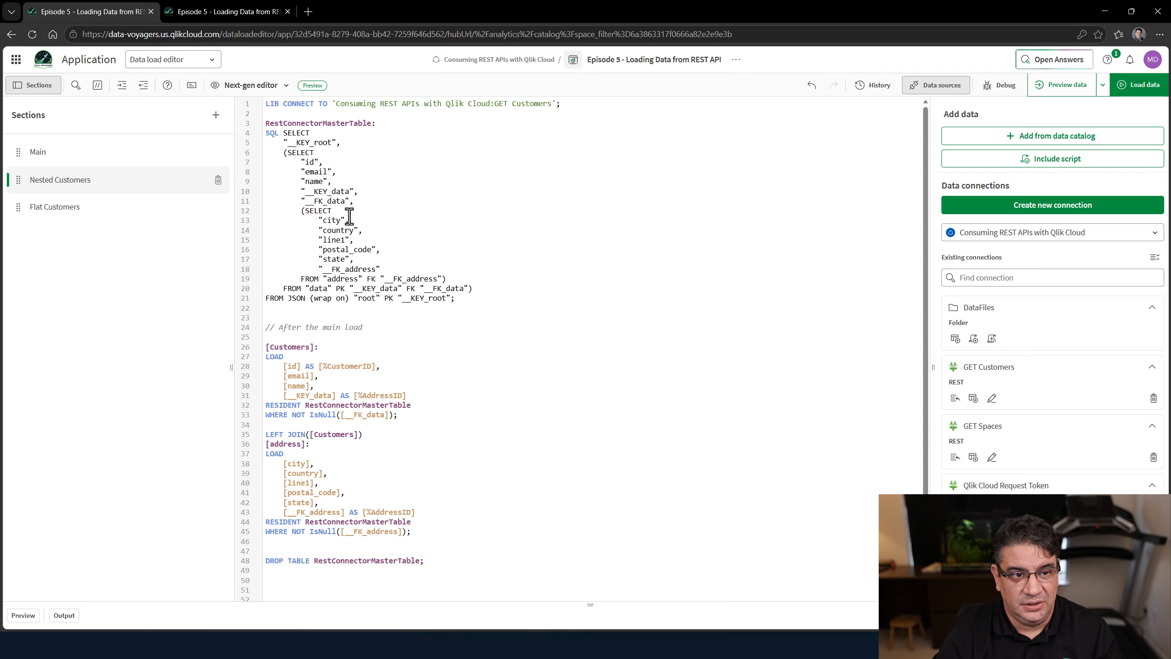
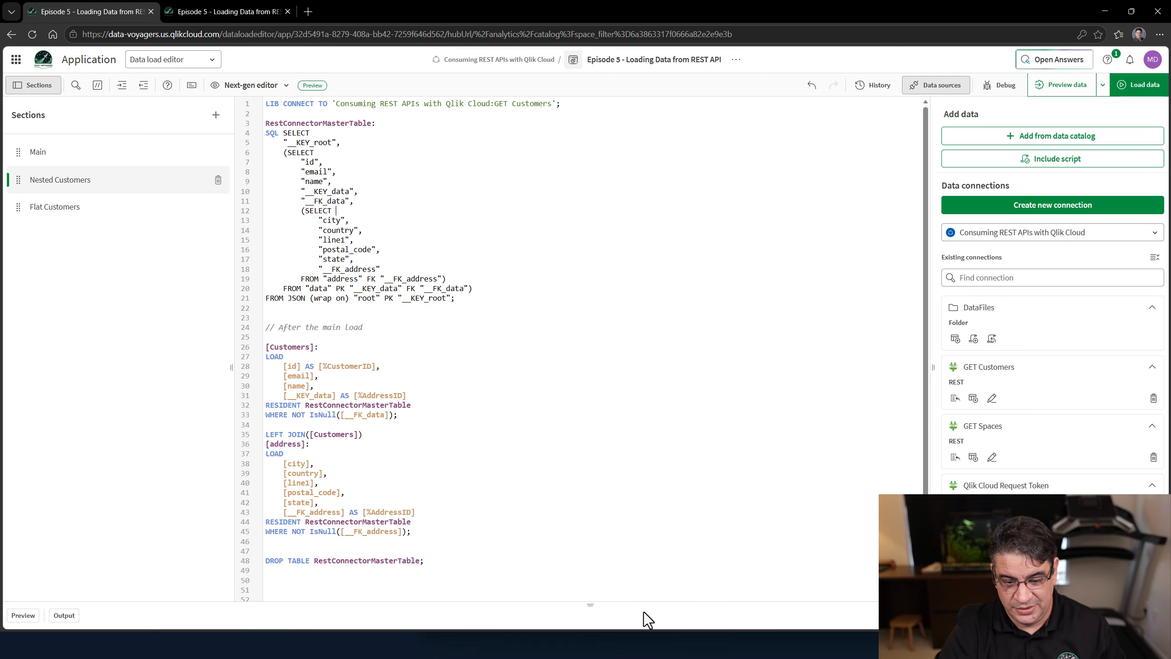
Switch to the Postman browser window, maximize it, send the GET Spaces request and enlarge the response area.
key("super")
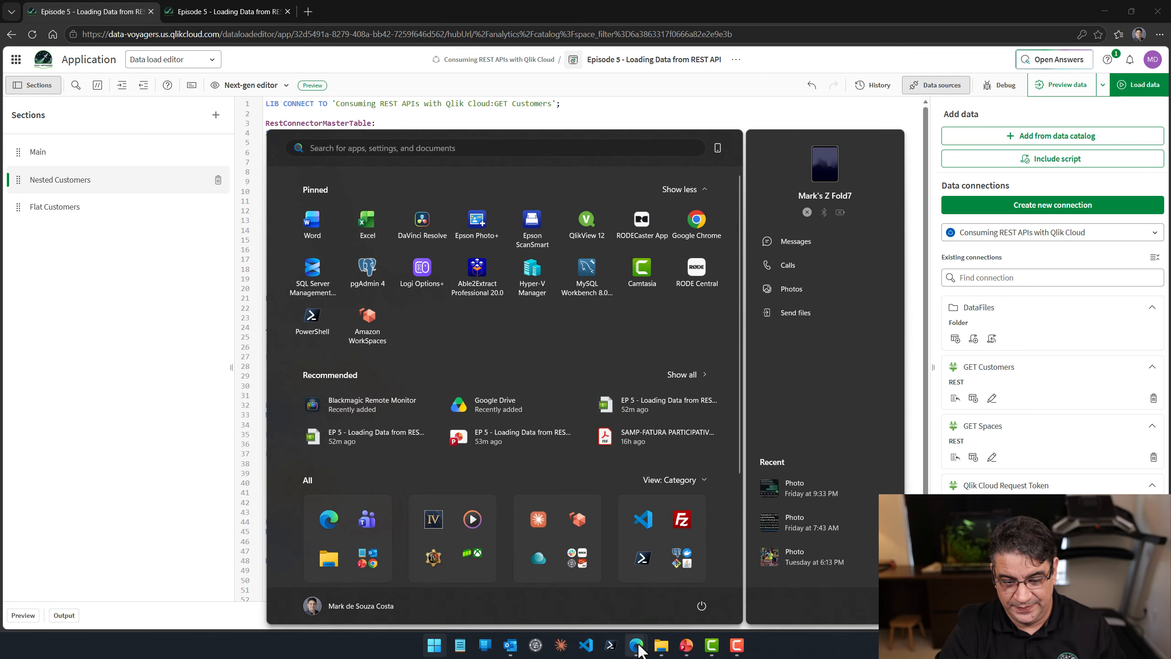
mouse_move(637, 645)
left_click(681, 588)
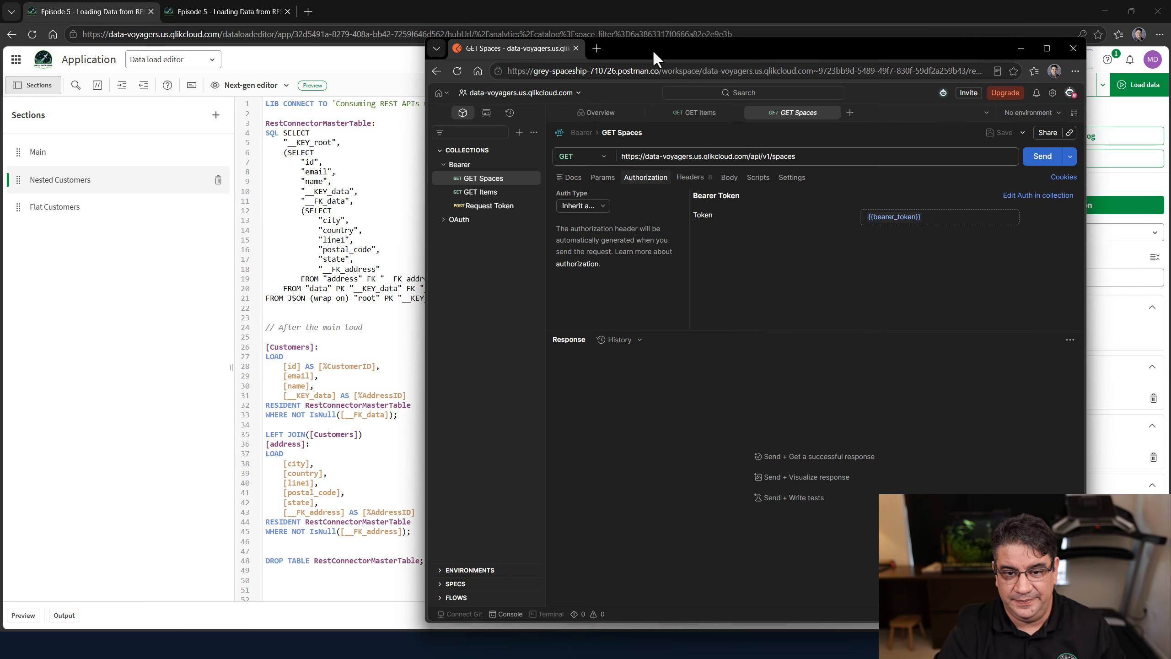
left_click_drag(655, 52, 510, 30)
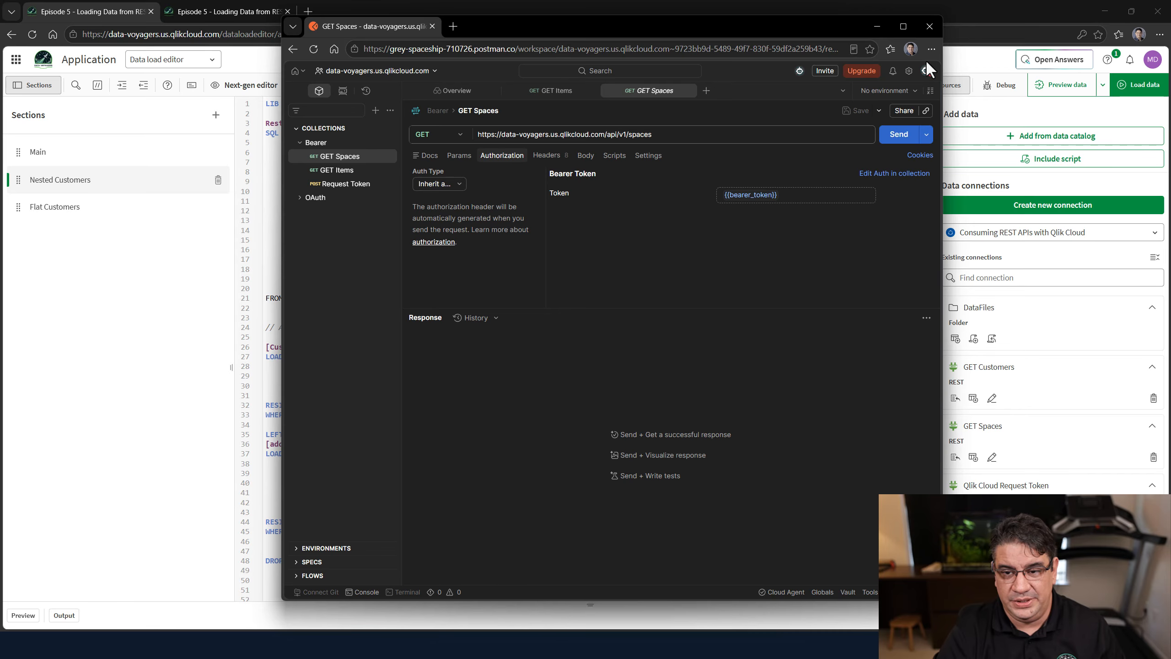
left_click(904, 26)
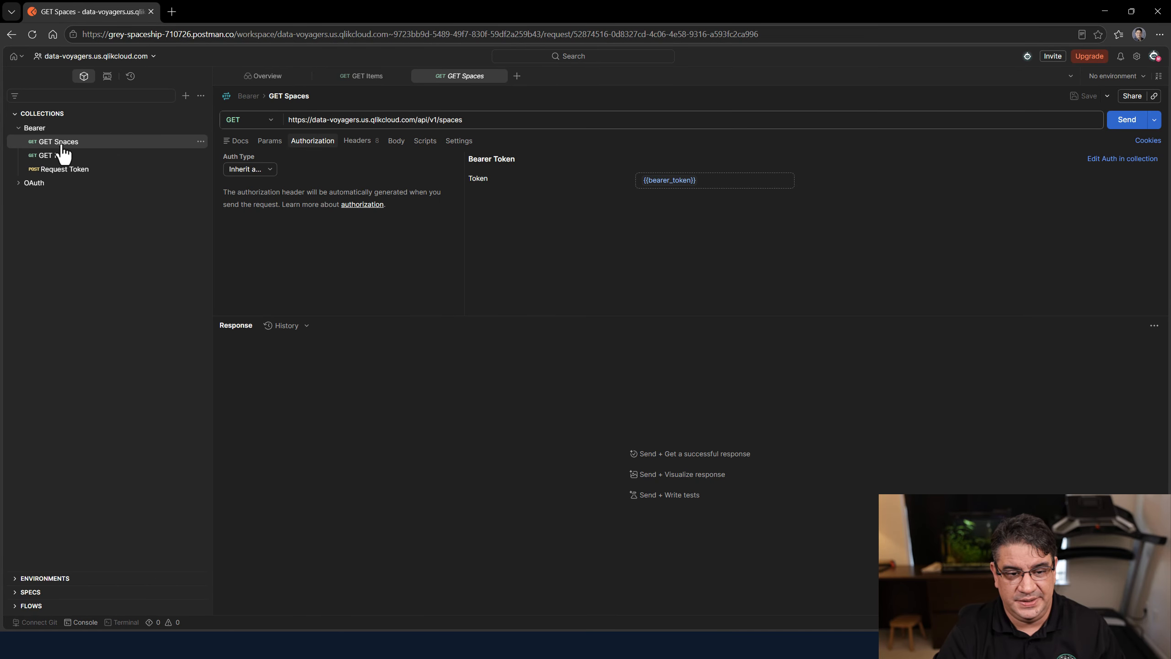
left_click(1125, 121)
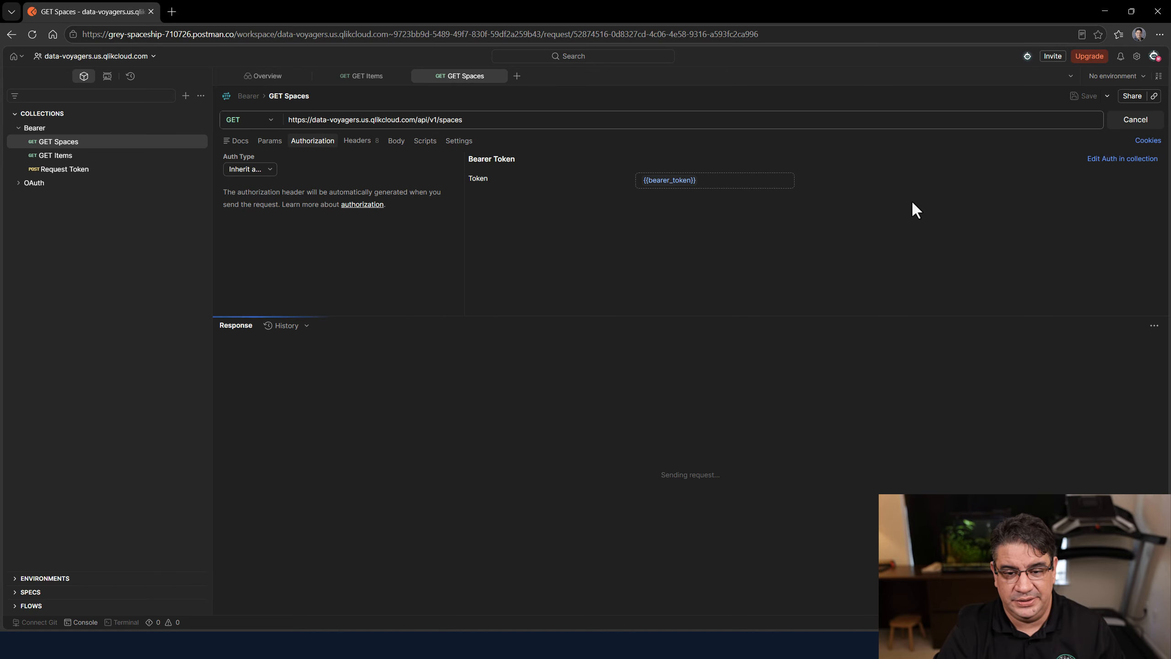
left_click_drag(601, 317, 612, 248)
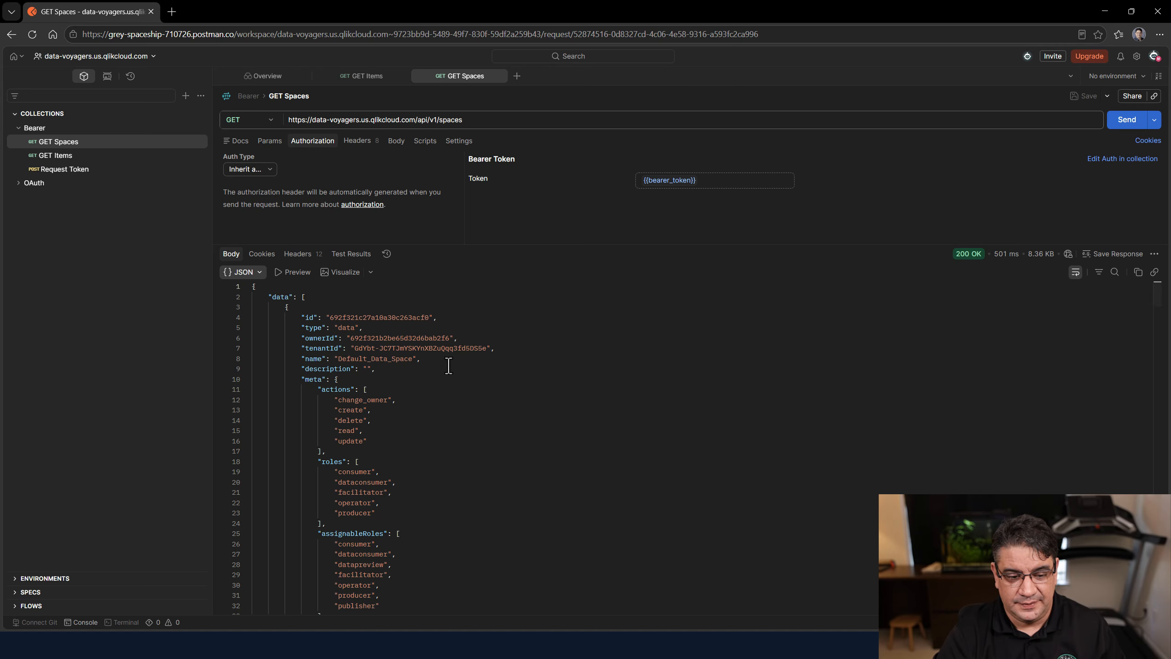
Examine the host, API path and spaces endpoint in the GET Spaces request URL, along with its JSON response.
left_click(443, 120)
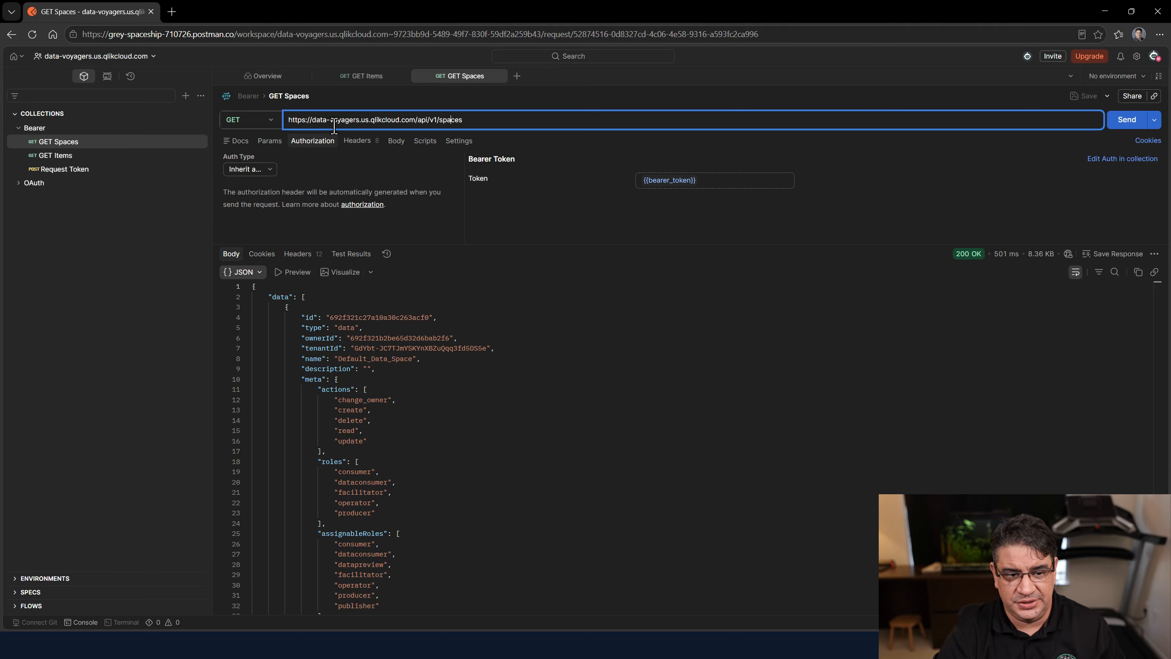
left_click_drag(310, 121, 445, 120)
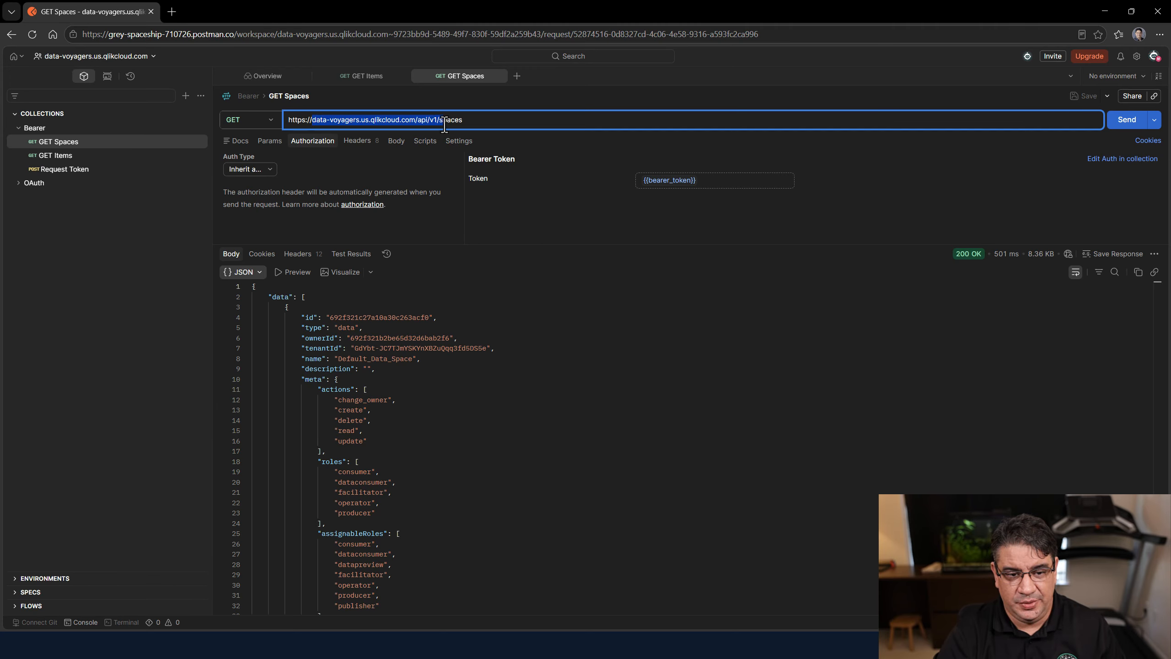
double_click(451, 119)
left_click(329, 451)
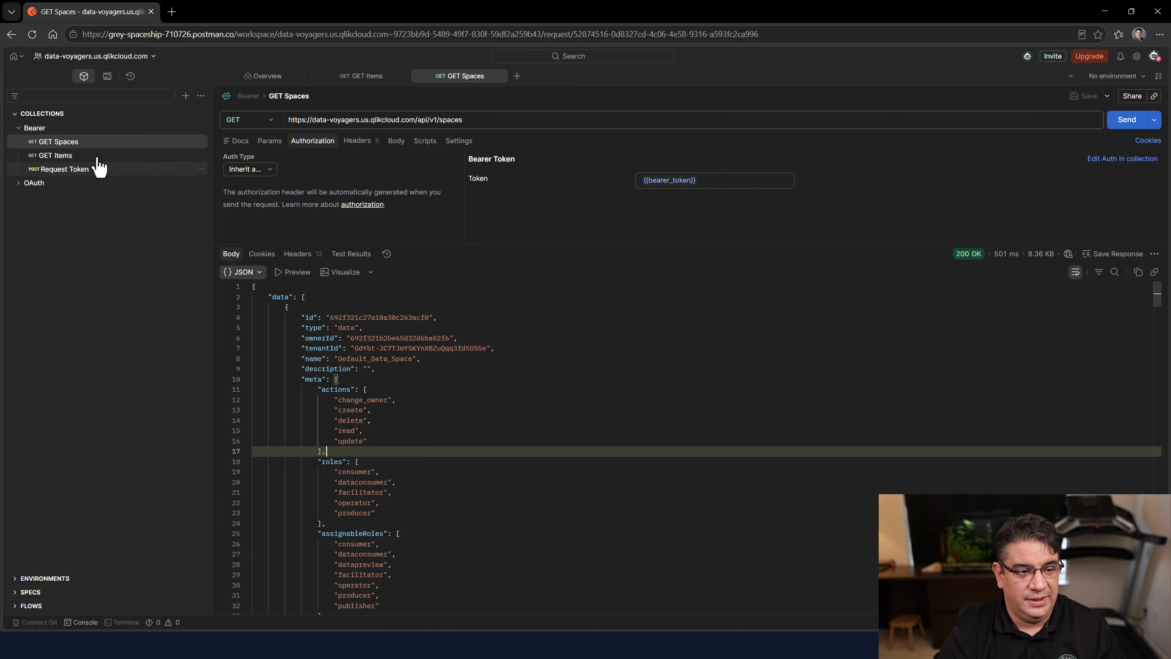
Open the GET Items request, send it with resourceType=app and enlarge the response area.
left_click(56, 157)
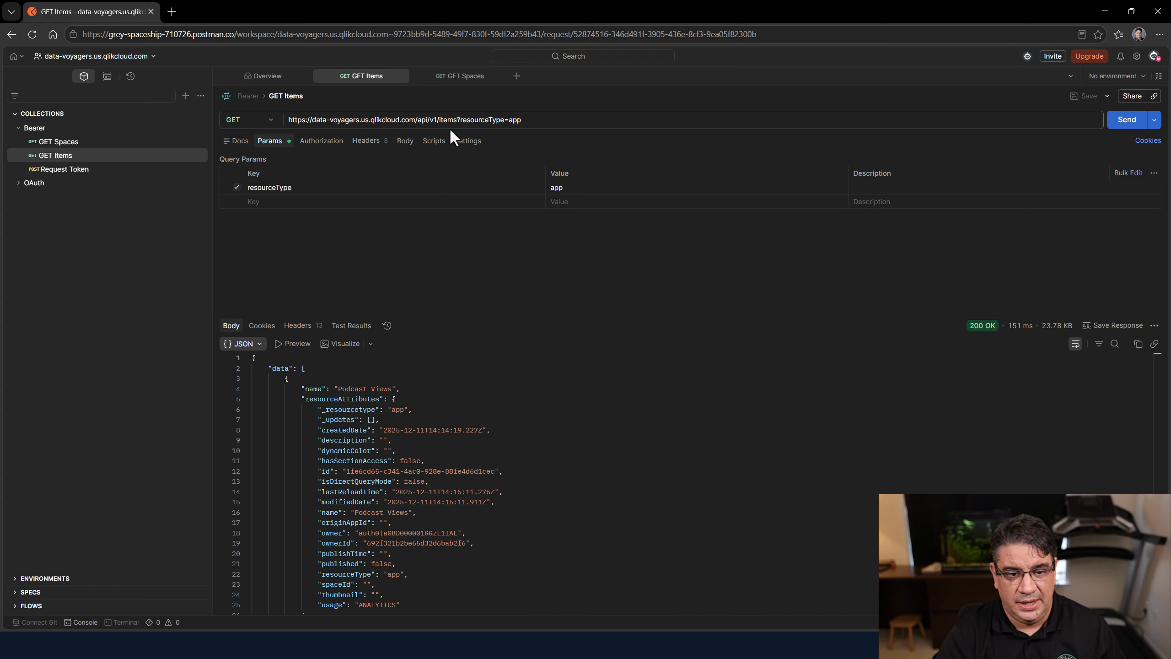
left_click_drag(456, 121, 441, 121)
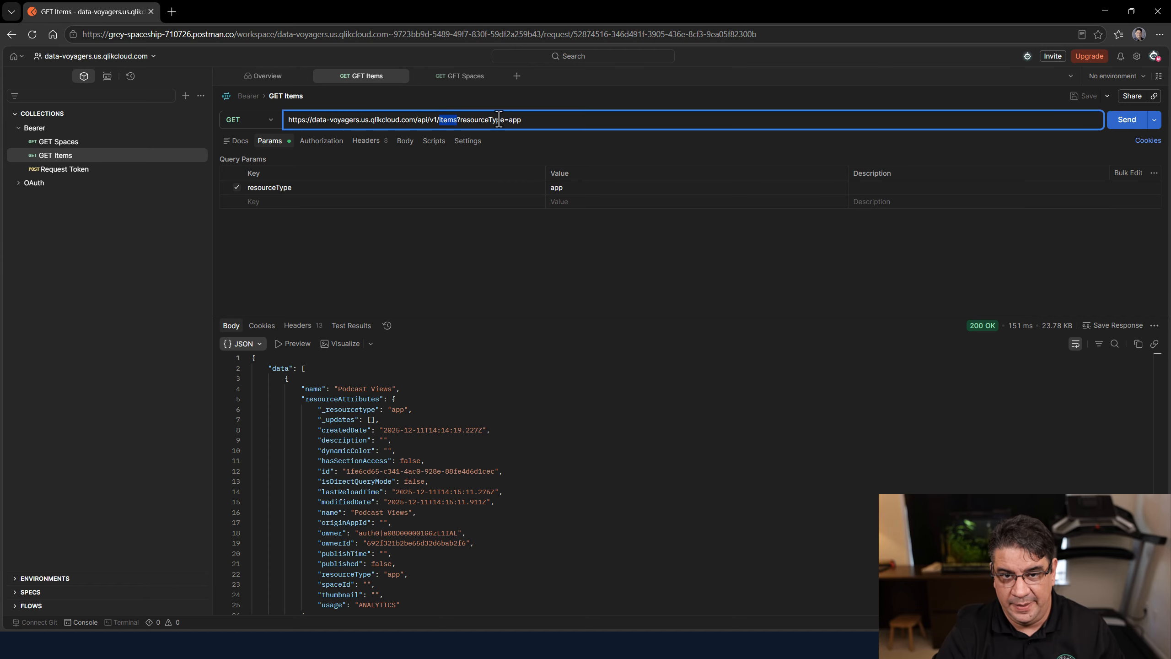
left_click(412, 248)
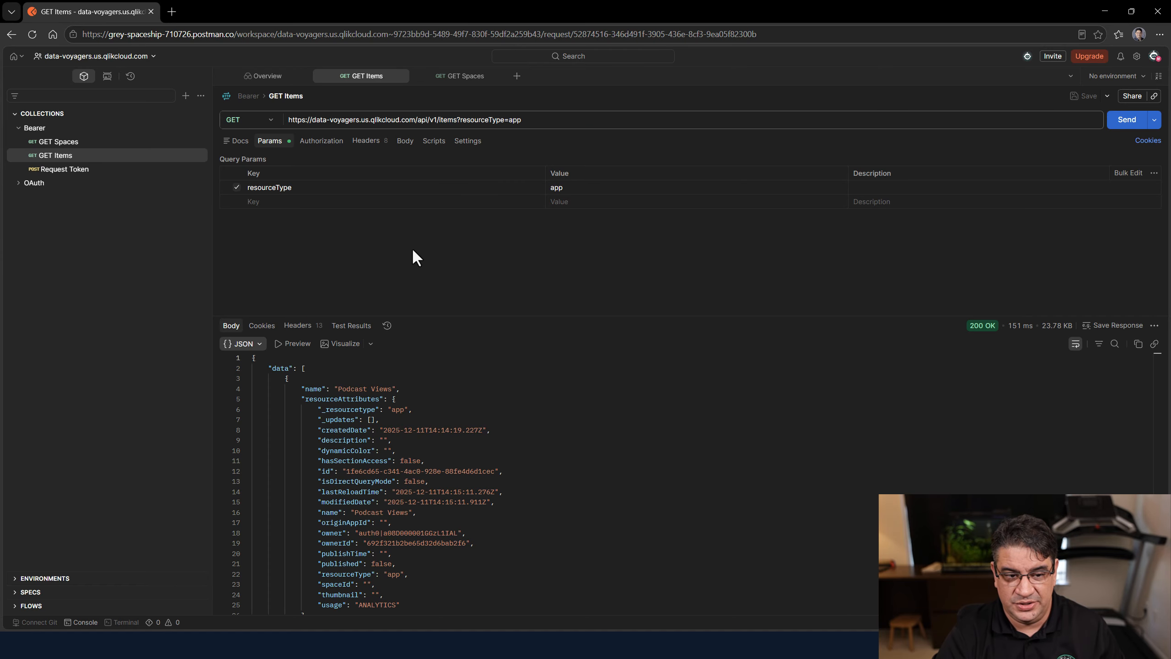
left_click(1121, 121)
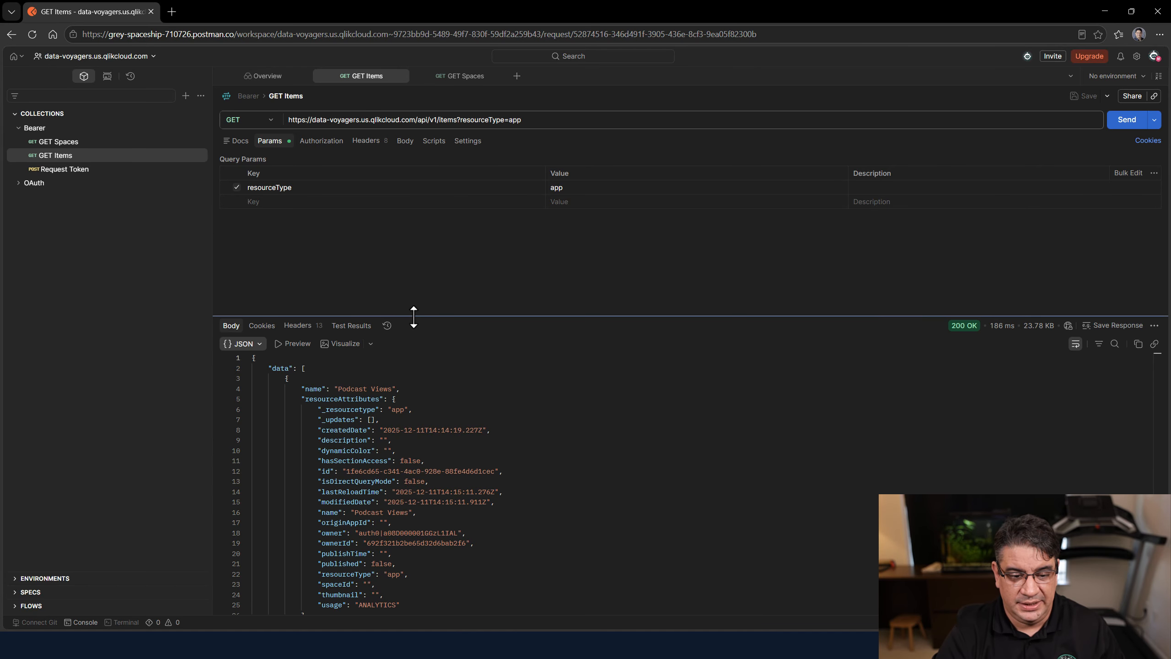
left_click_drag(414, 316, 415, 191)
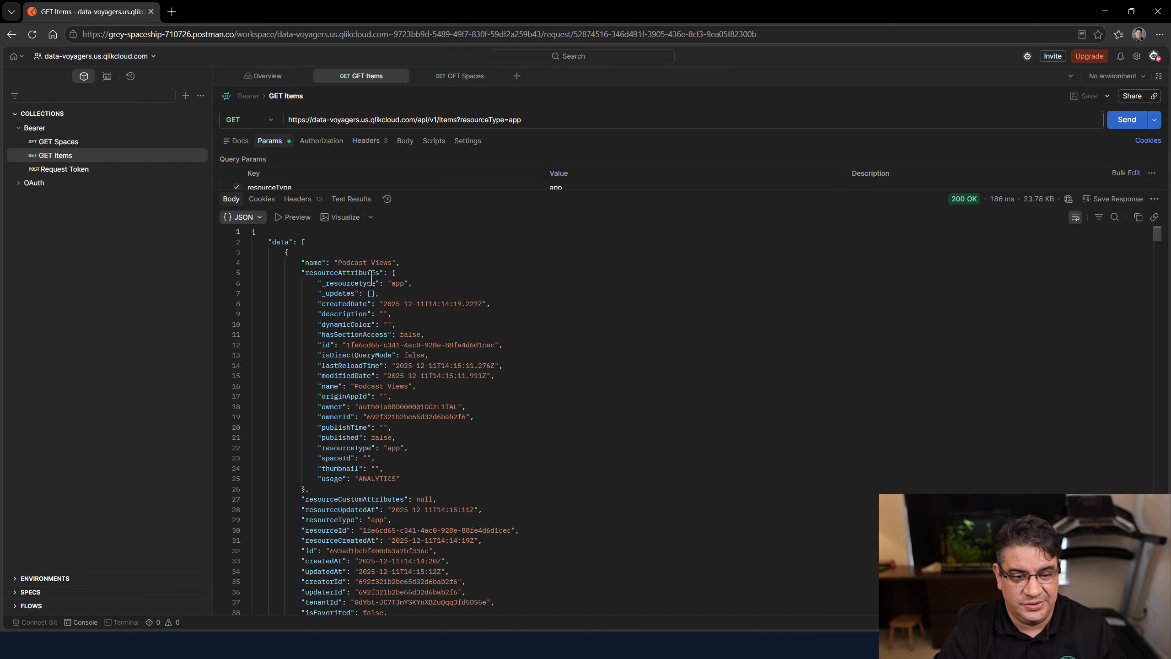
Examine the first item's name and nested resourceAttributes block in the JSON response, leaving that block collapsed.
left_click(368, 263)
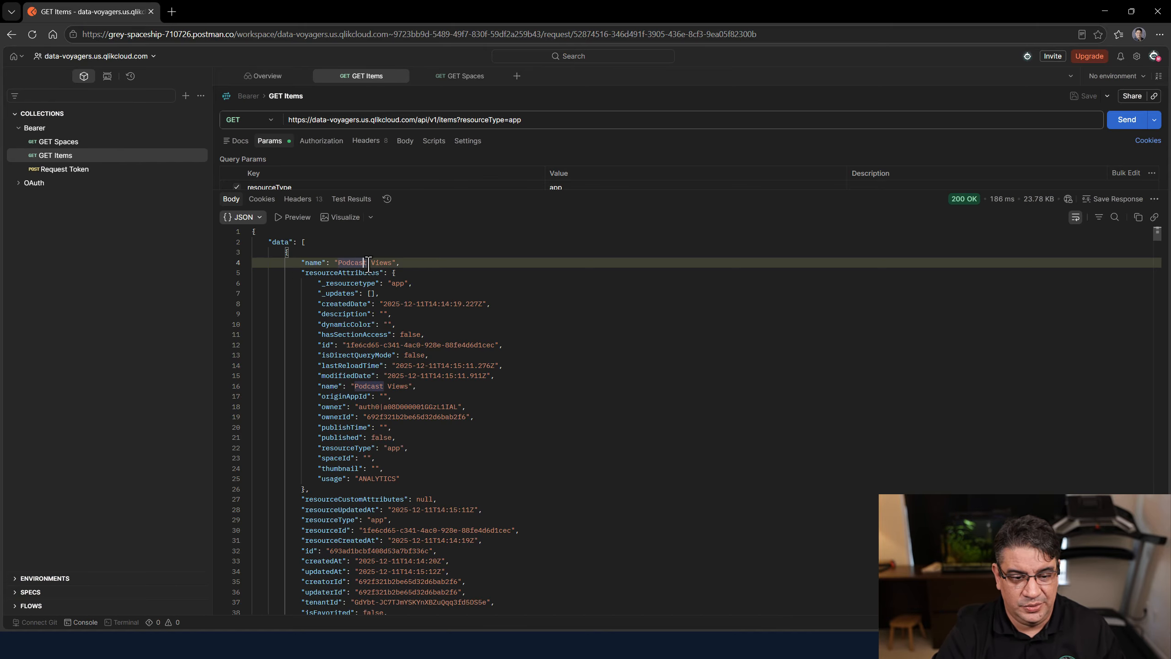
left_click(334, 273)
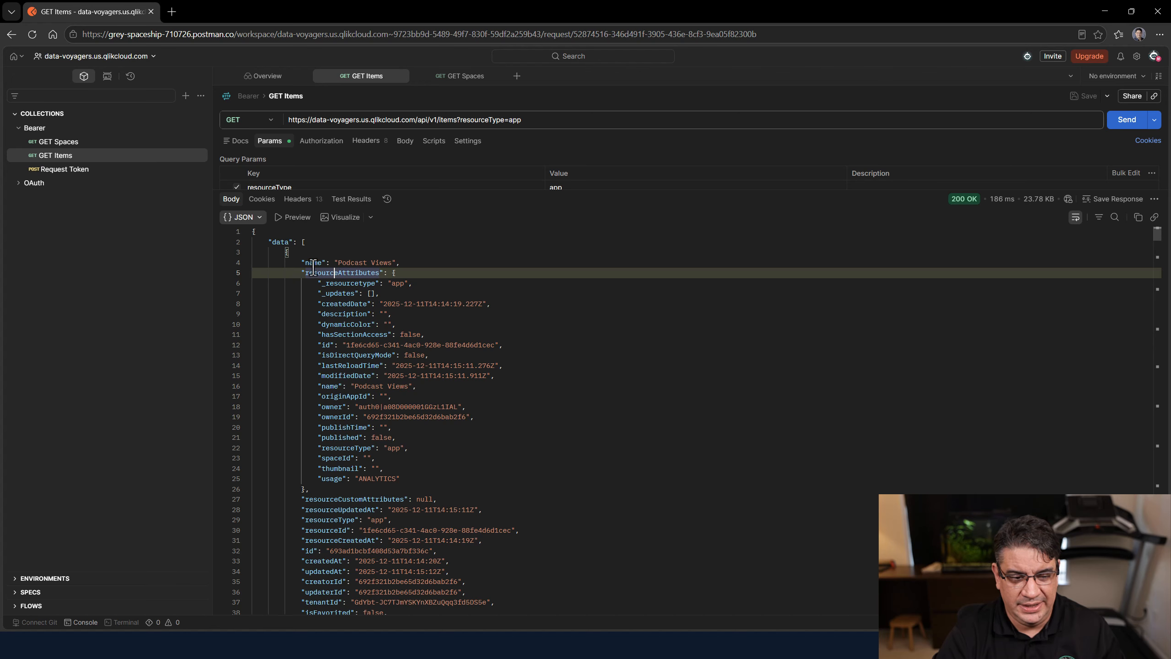
left_click_drag(306, 267, 417, 267)
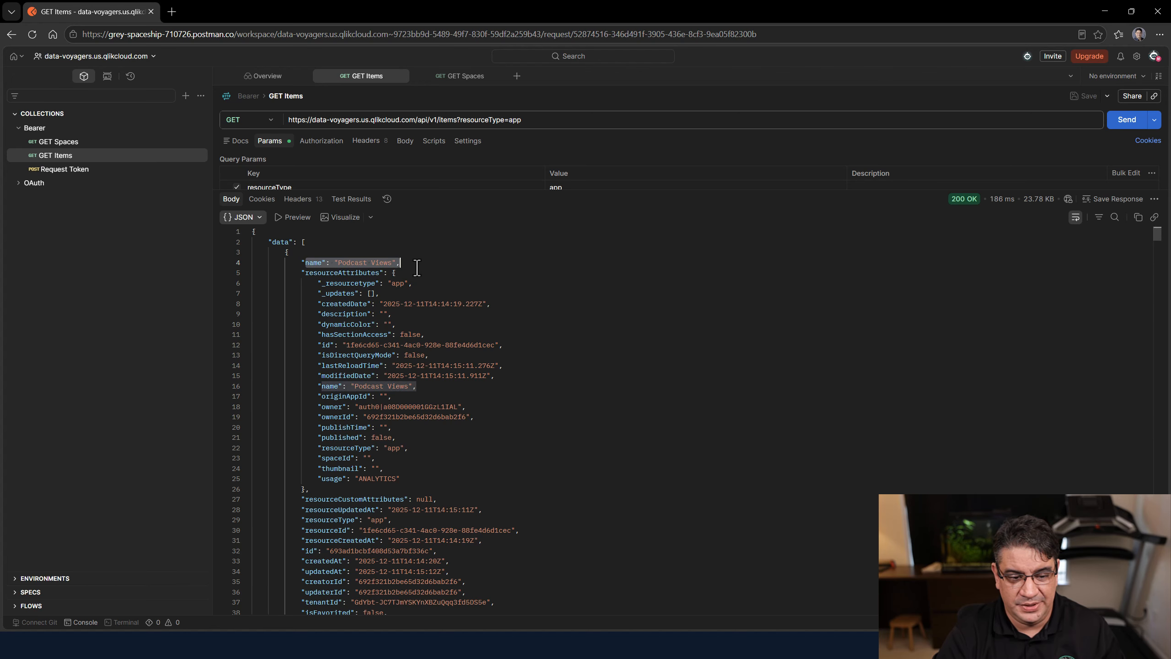
left_click(347, 273)
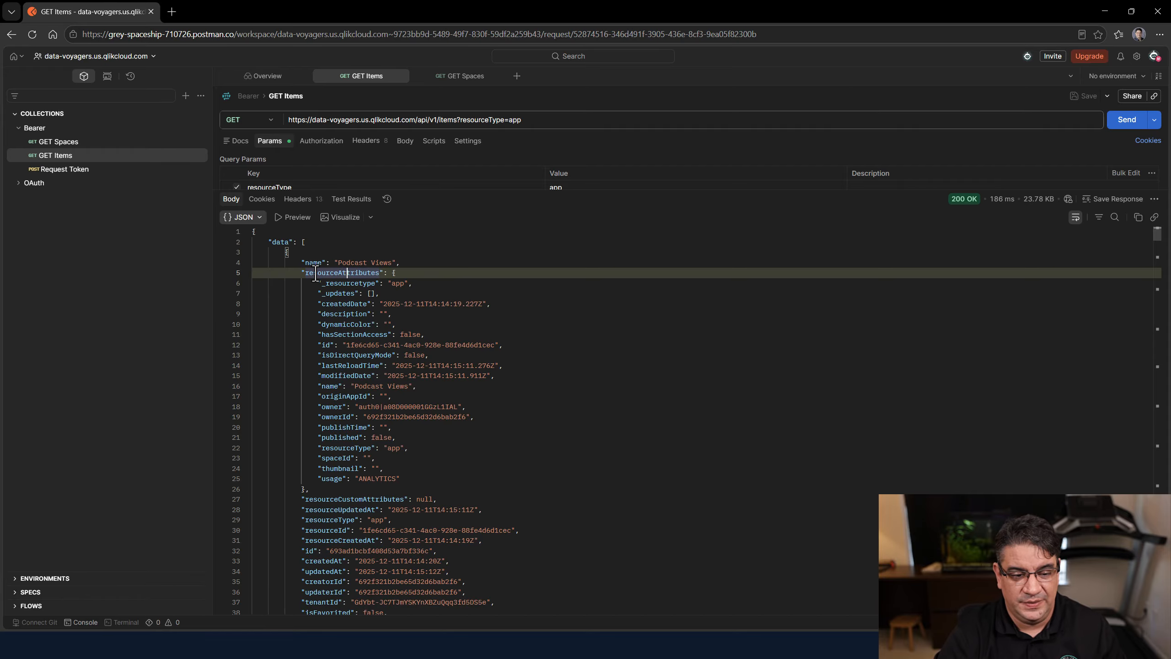
left_click_drag(304, 274, 343, 488)
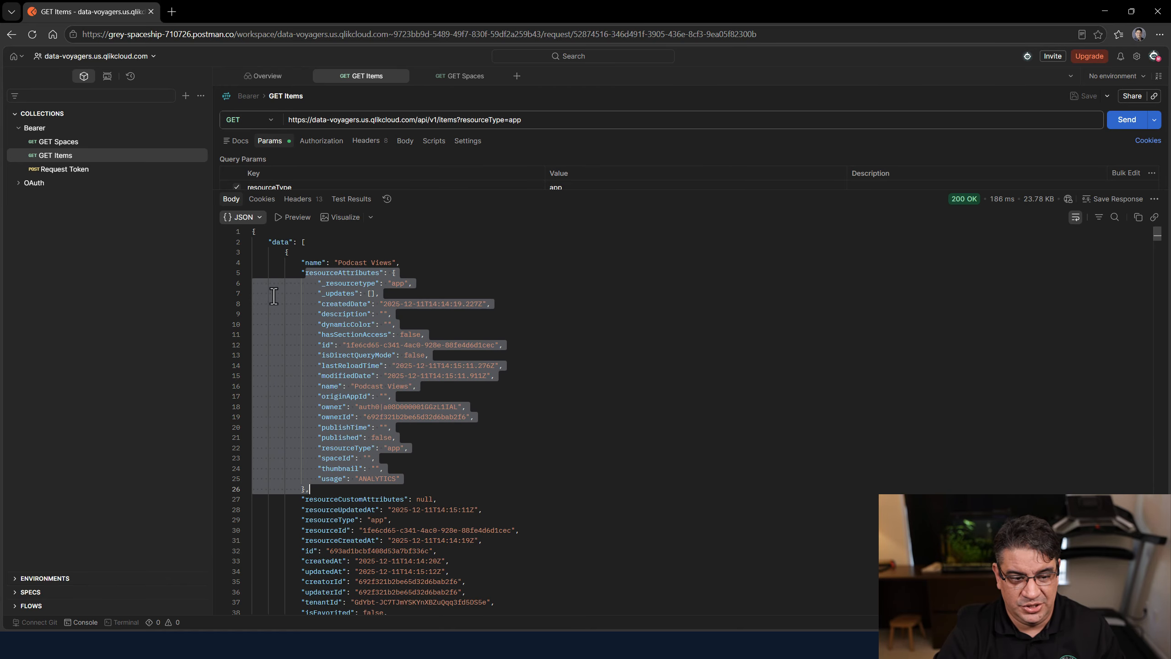
left_click(248, 273)
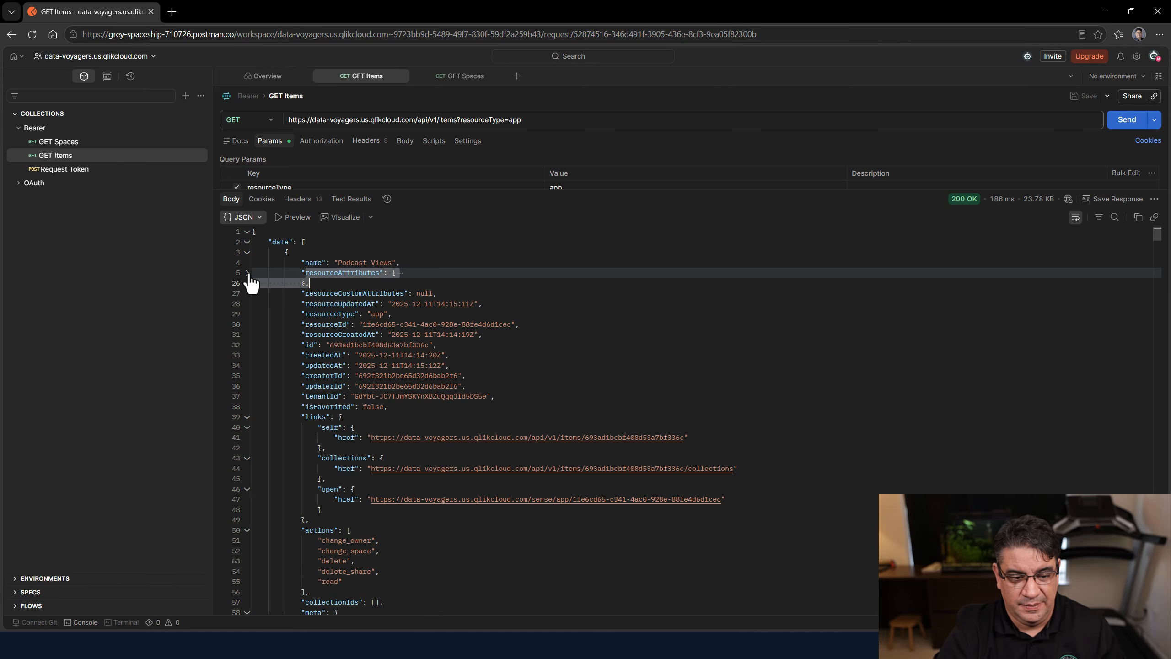
left_click(248, 273)
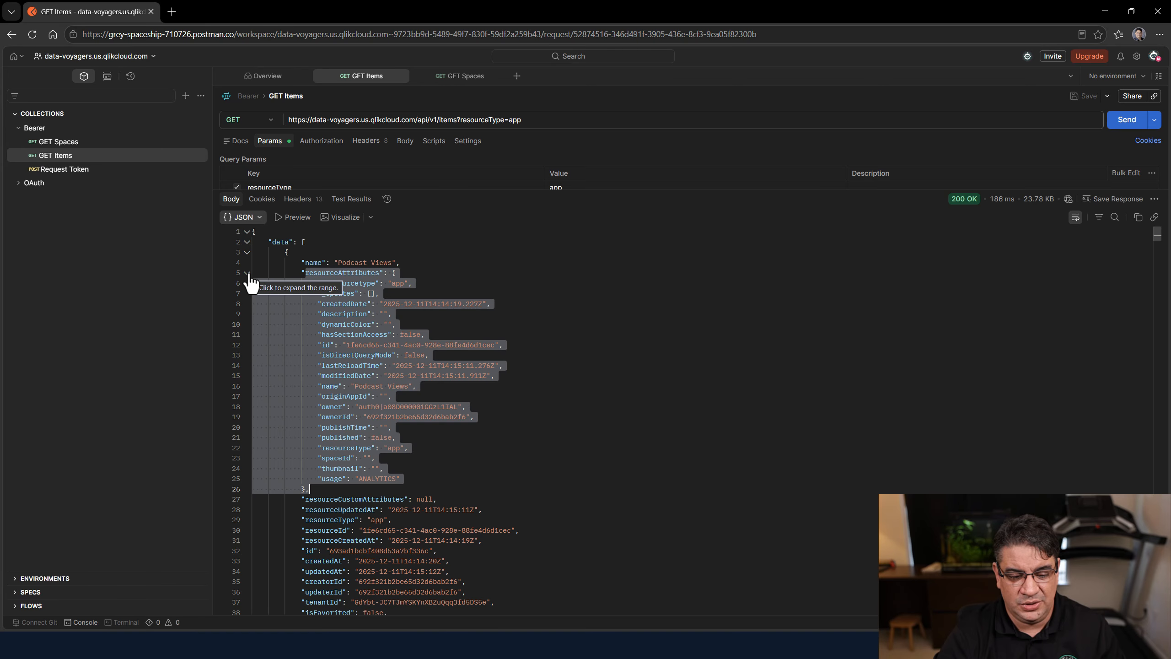
left_click(248, 274)
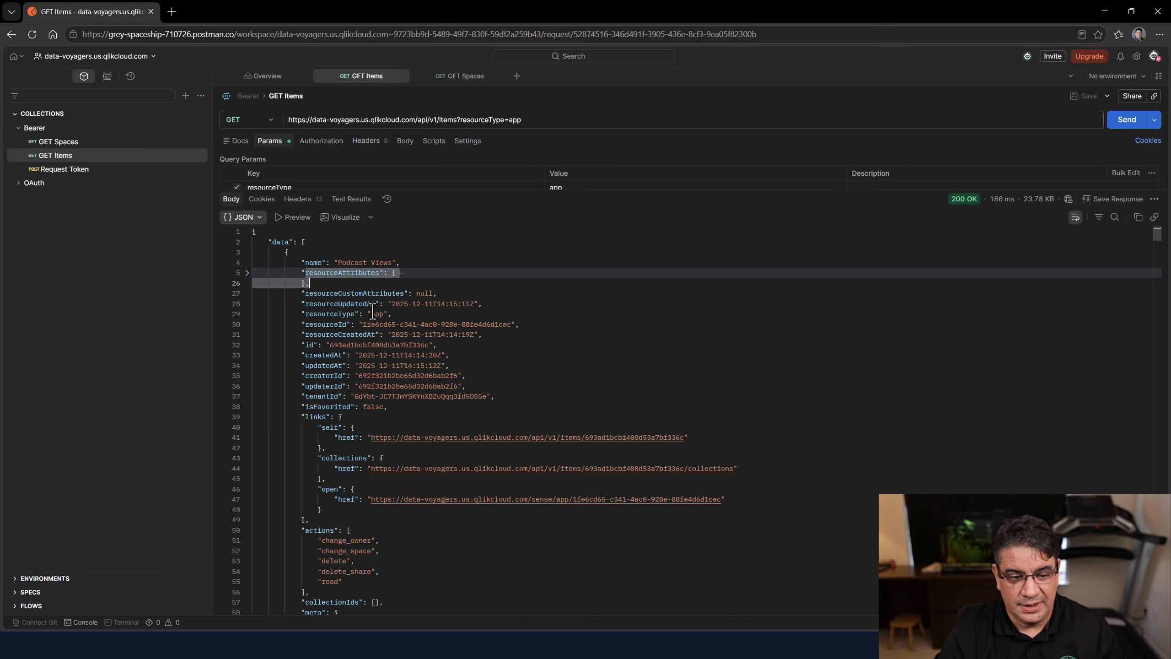
Examine the first item's fields at the data level, including resourceCustomAttributes, resourceId and name.
left_click(286, 235)
left_click(286, 249)
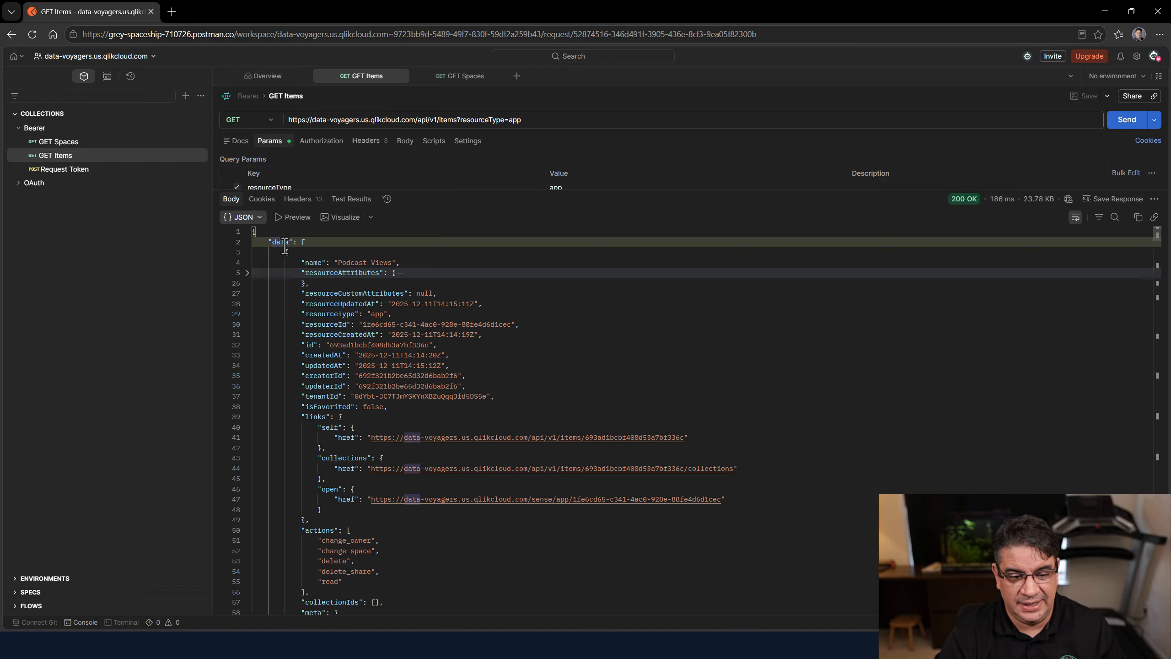
left_click(312, 294)
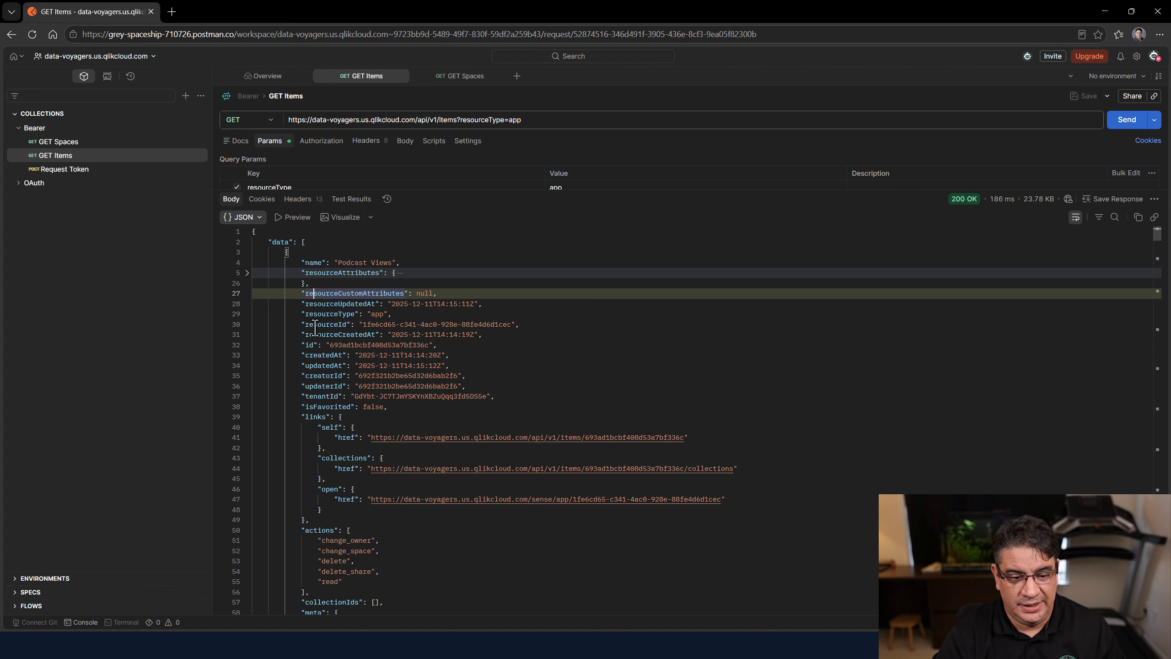
left_click_drag(309, 325, 349, 328)
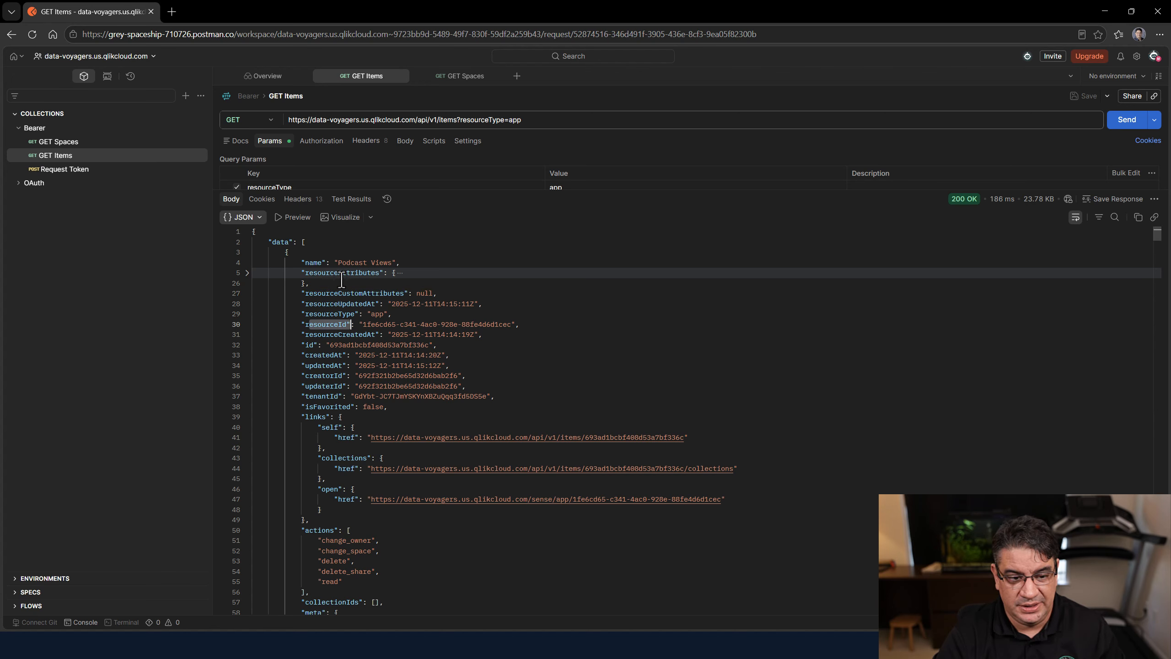
left_click(318, 263)
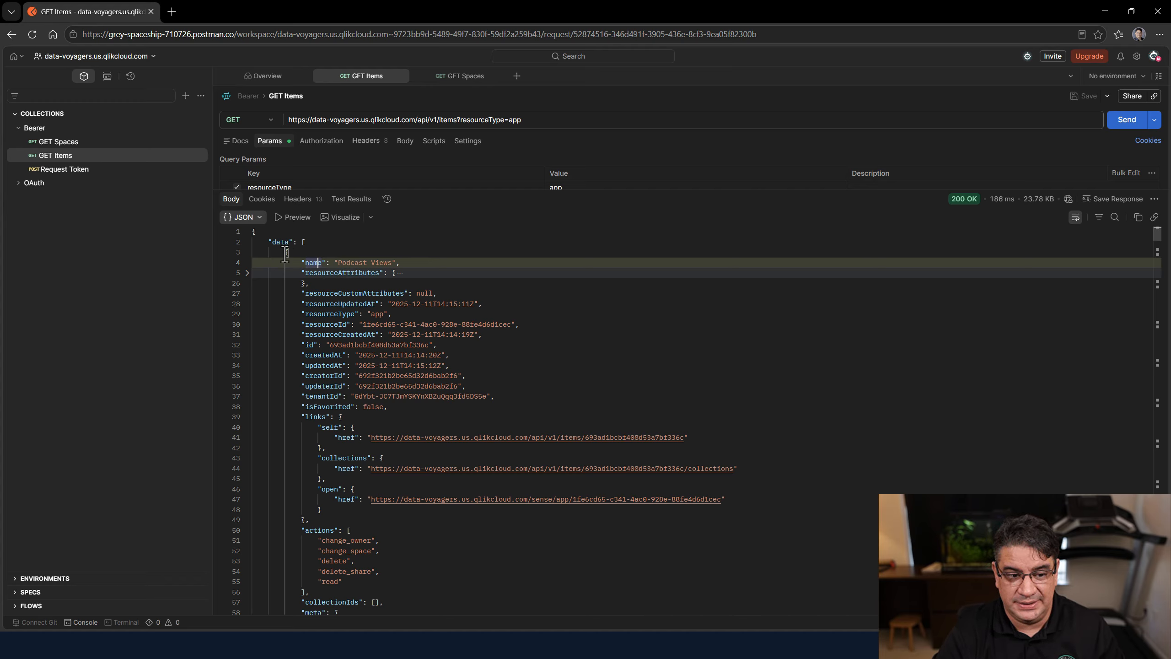
Collapse the first item in the response and examine the spaceId field of the UDA Data Analysis item.
left_click(247, 272)
left_click(247, 273)
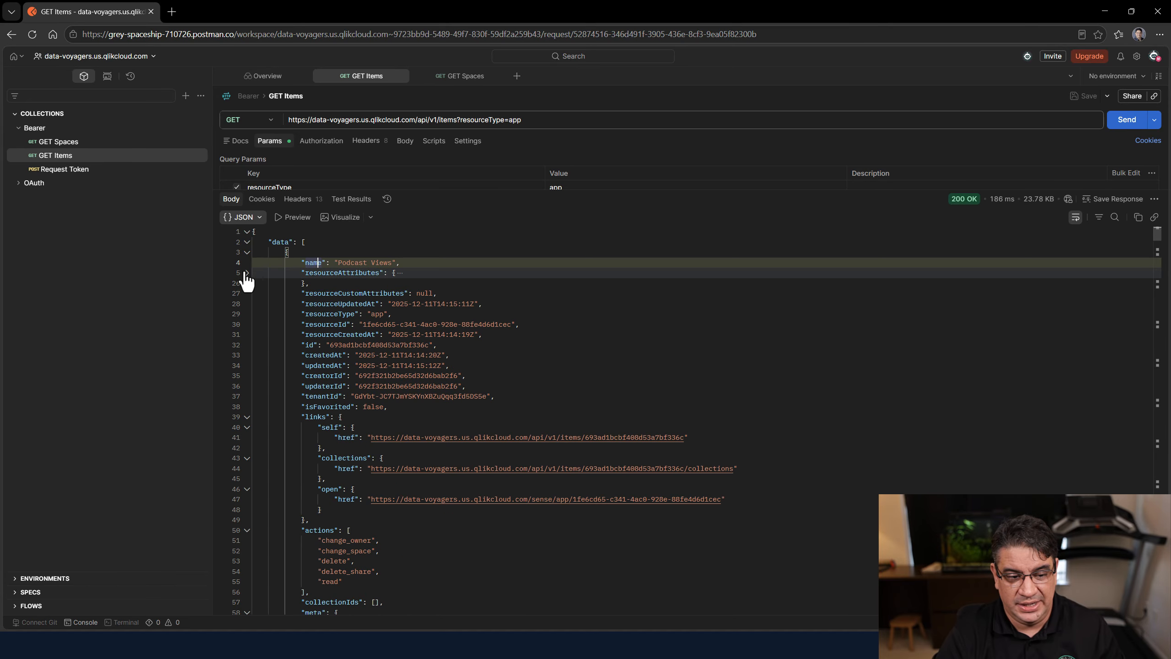
left_click(248, 252)
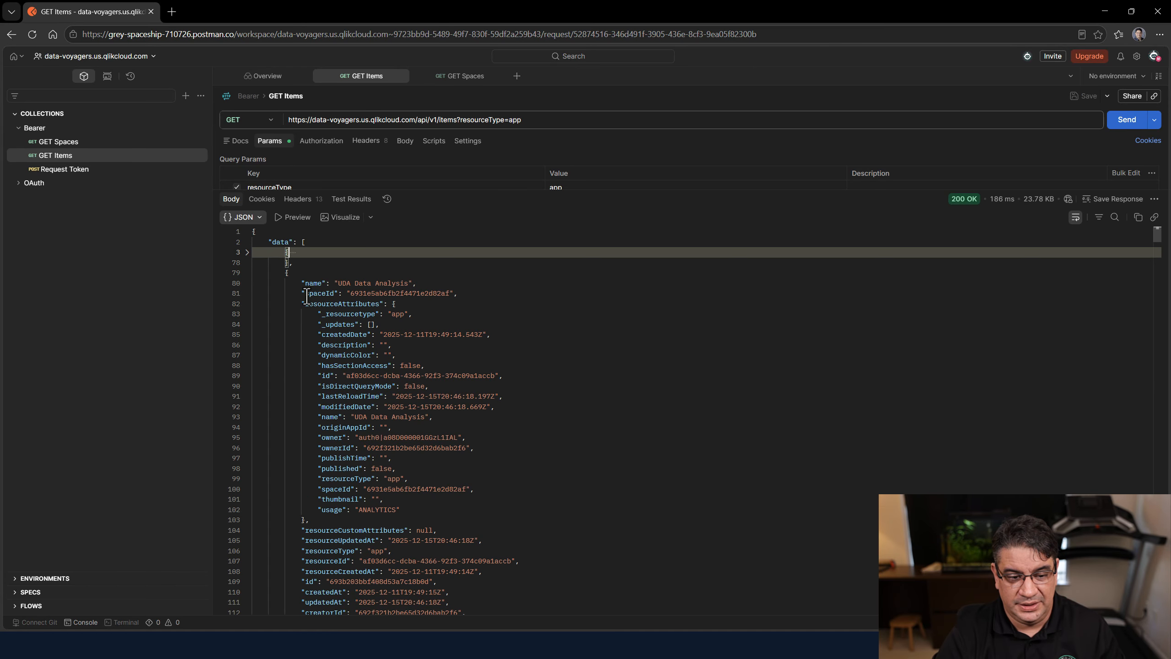
left_click_drag(305, 293, 464, 297)
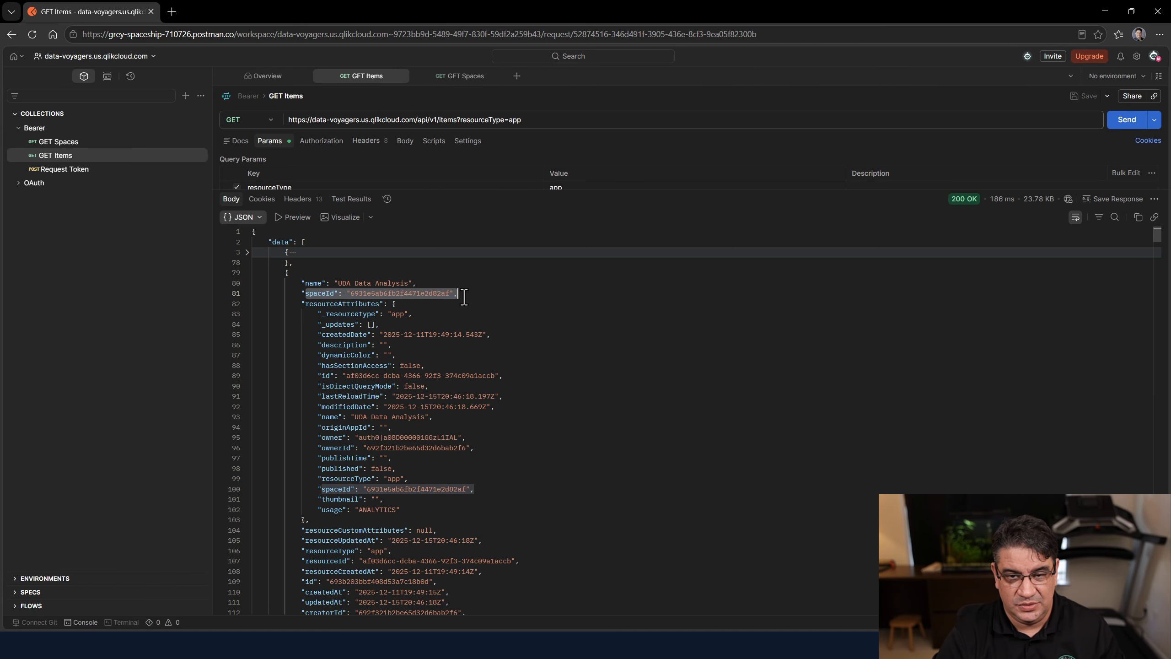
left_click(395, 294)
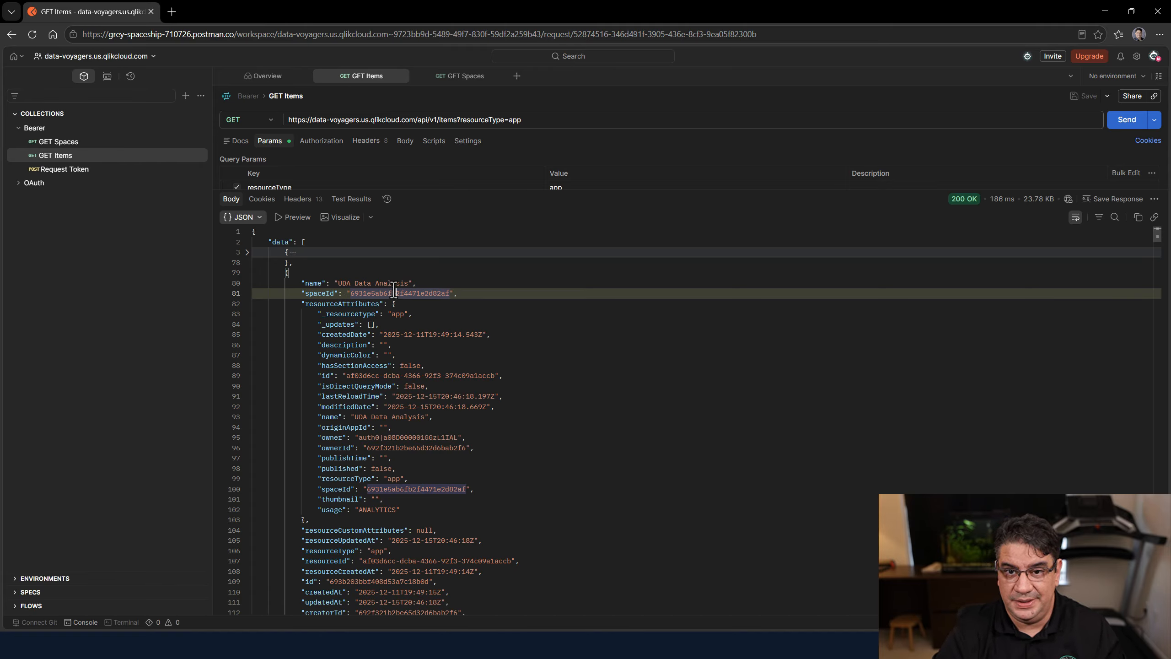
Copy the GET Items request URL up to /api/v1/items, without the resourceType query parameter.
left_click(523, 119)
left_click(452, 121)
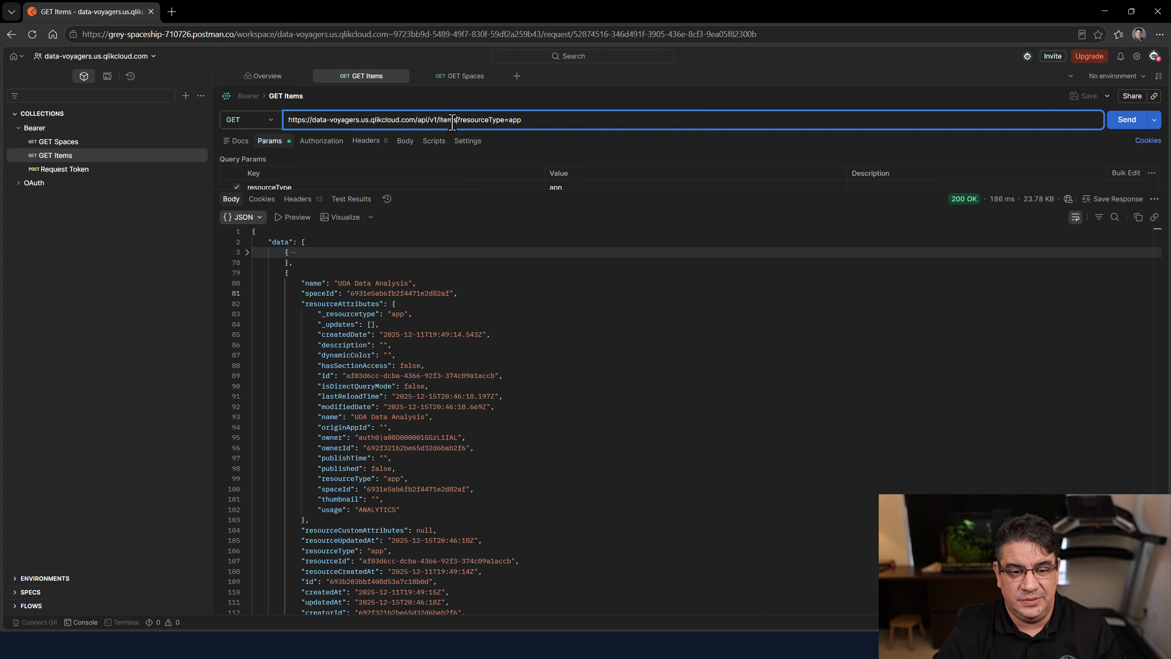
left_click_drag(457, 121, 267, 123)
key("ctrl+c")
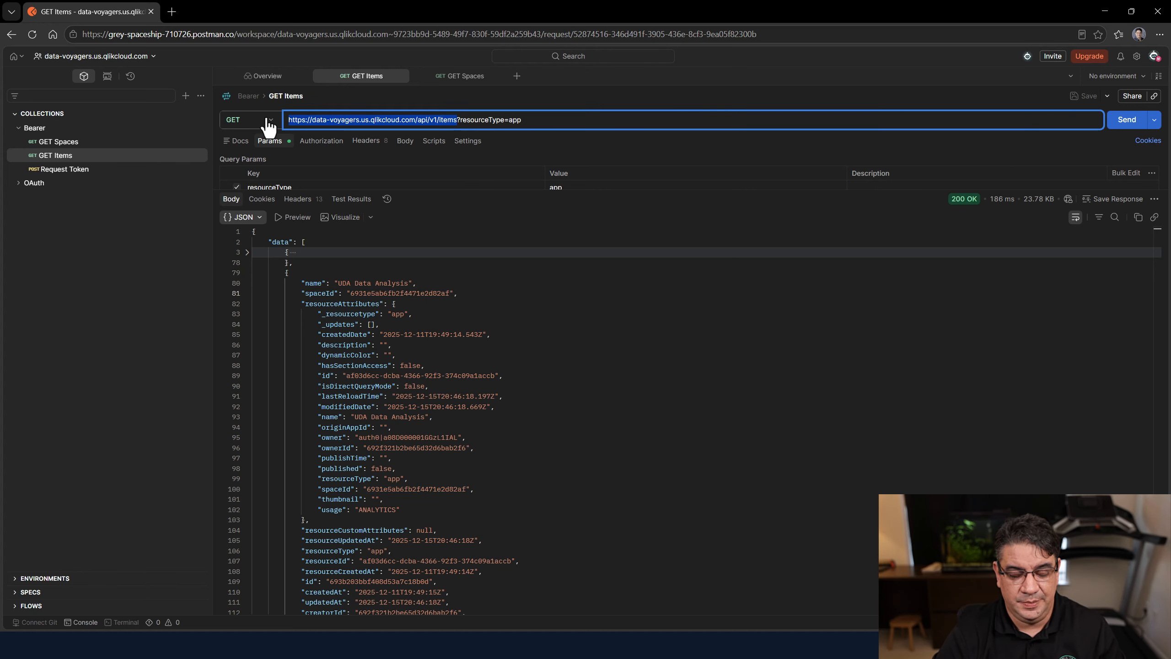
Switch to Qlik Cloud's data load editor and add "Exit Script;" above the LIB CONNECT statement in the Nested Customers section.
mouse_move(680, 8)
left_mouse_down()
mouse_move(692, 55)
mouse_move(696, 0)
left_mouse_up()
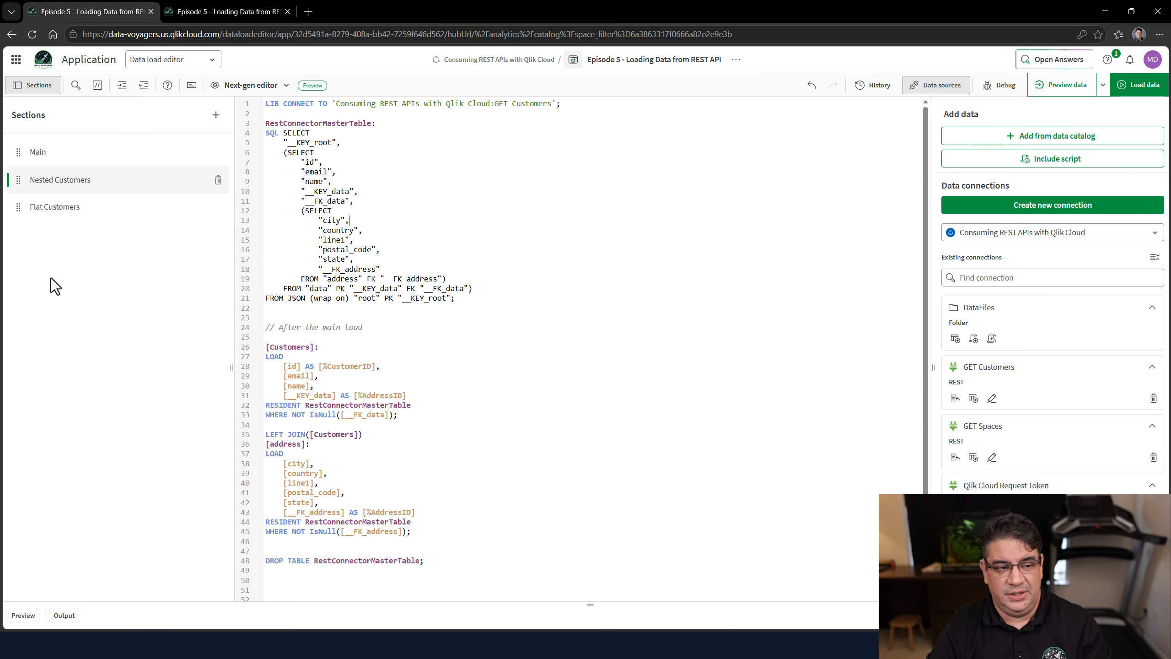
left_click(106, 145)
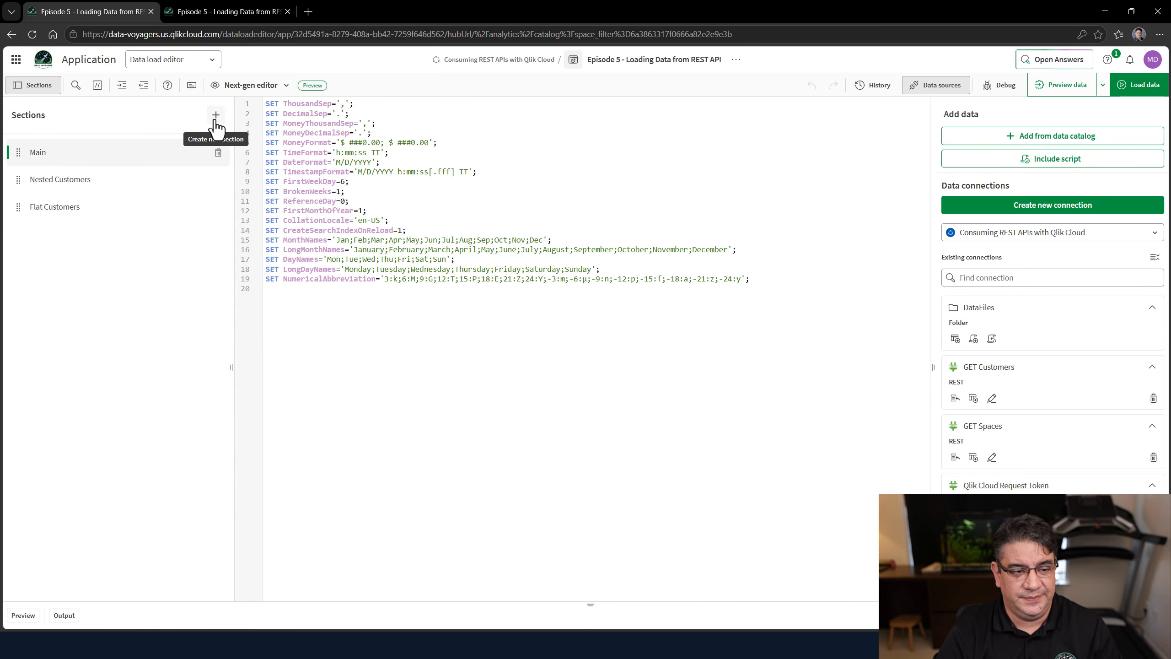
left_click(67, 182)
key("Return")
key("Return")
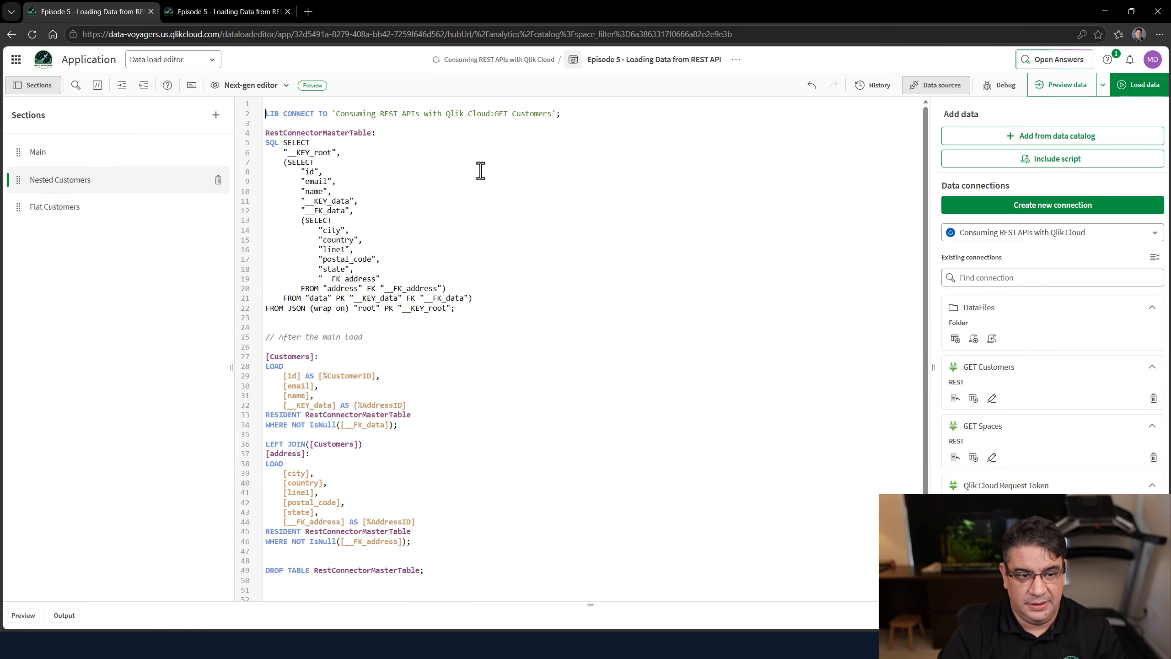
key("Up")
key("Up")
type("Exit ")
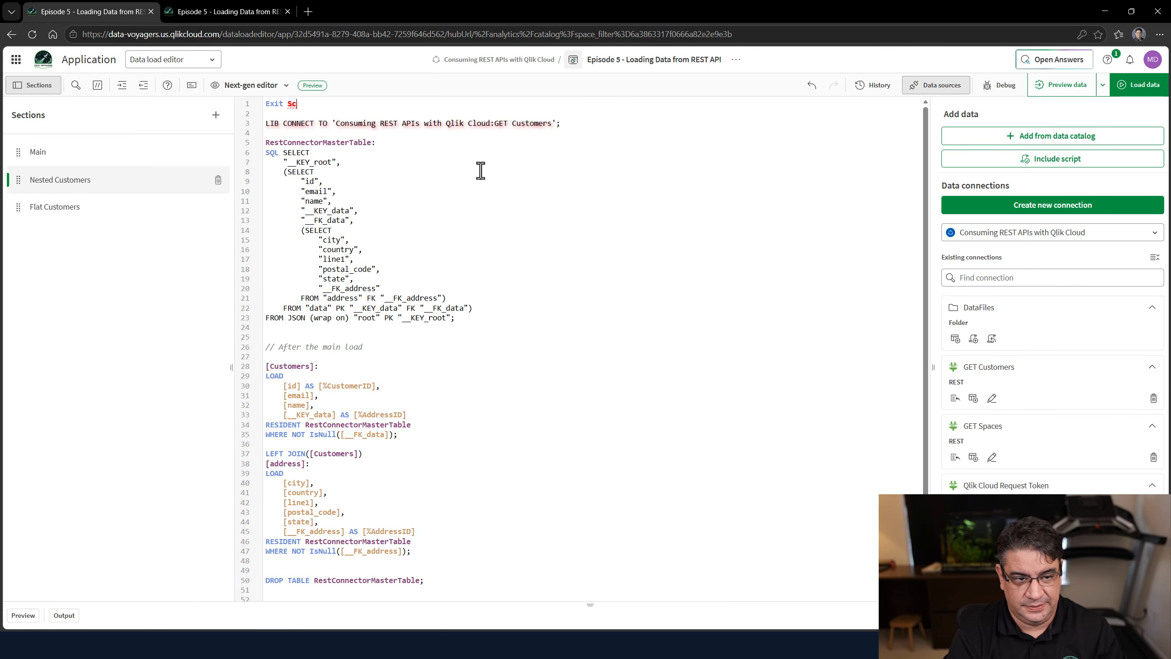
type("Script;")
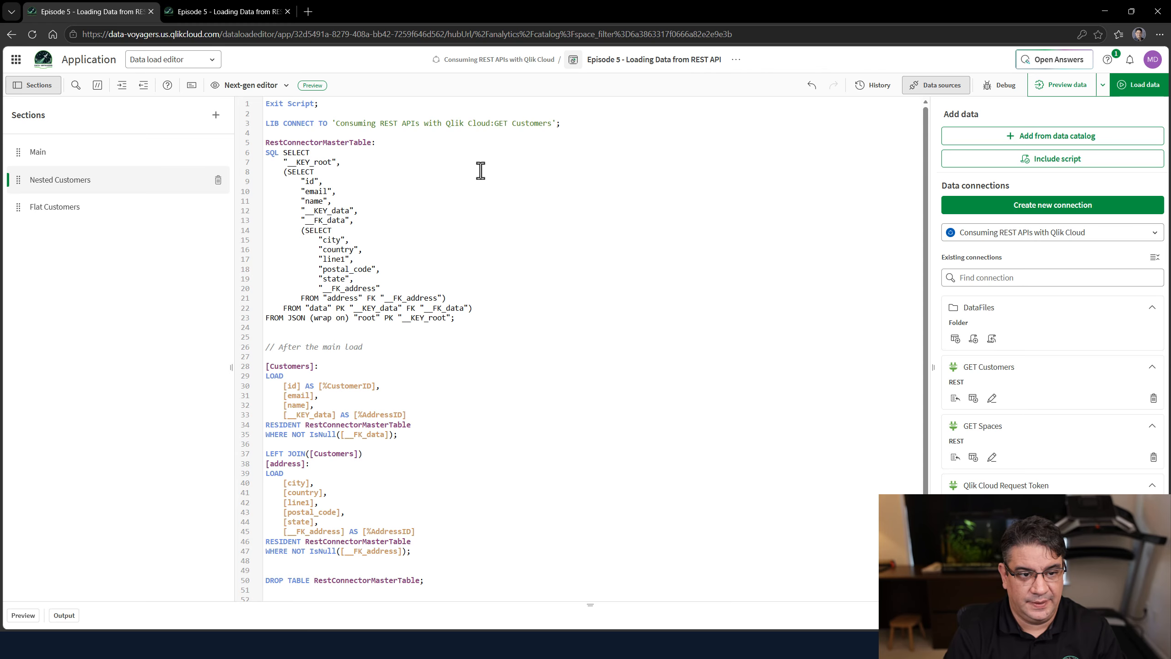
Create a script section named "Items + Spaces" directly after the Main section.
left_click(98, 155)
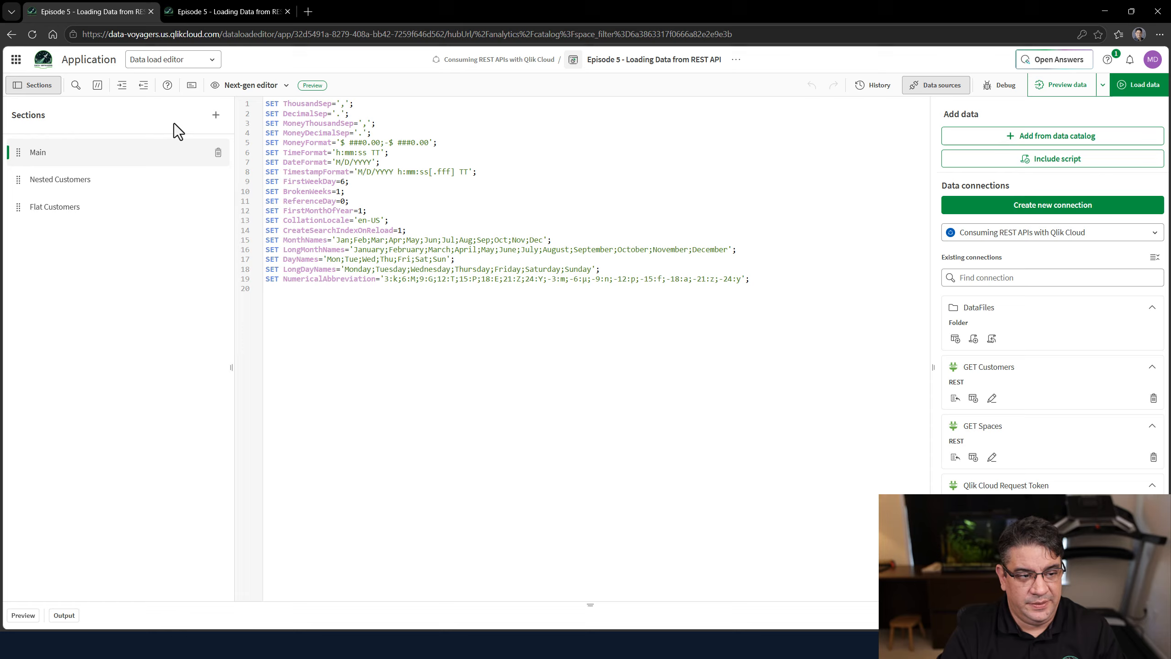
left_click(216, 116)
key("BackSpace")
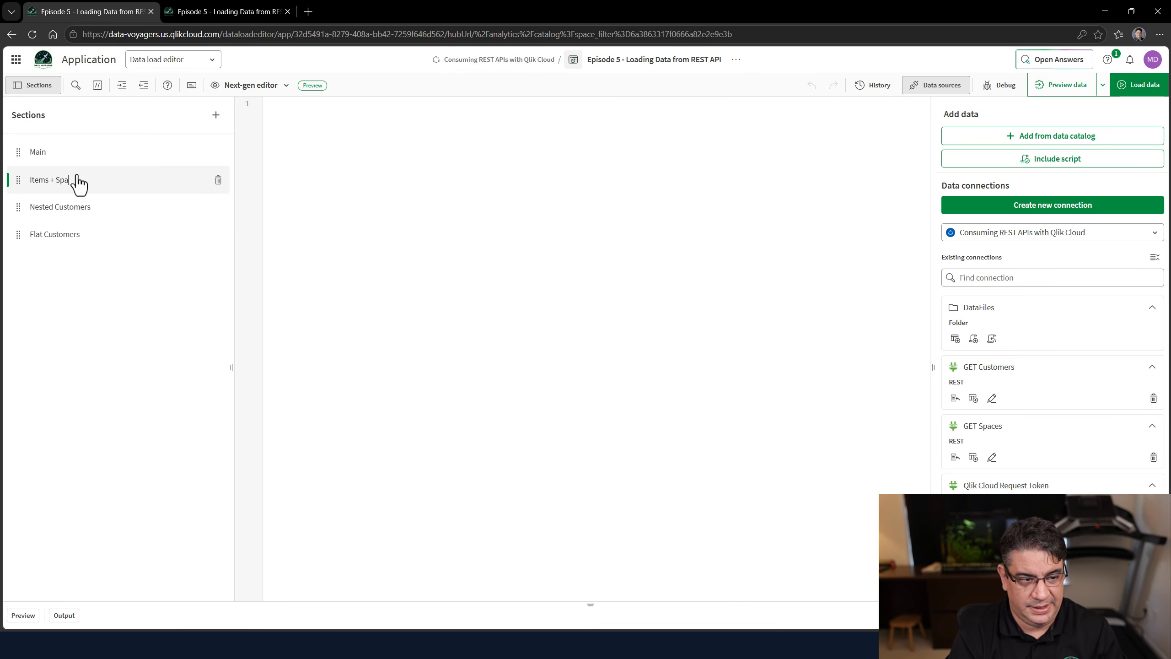
left_click(419, 165)
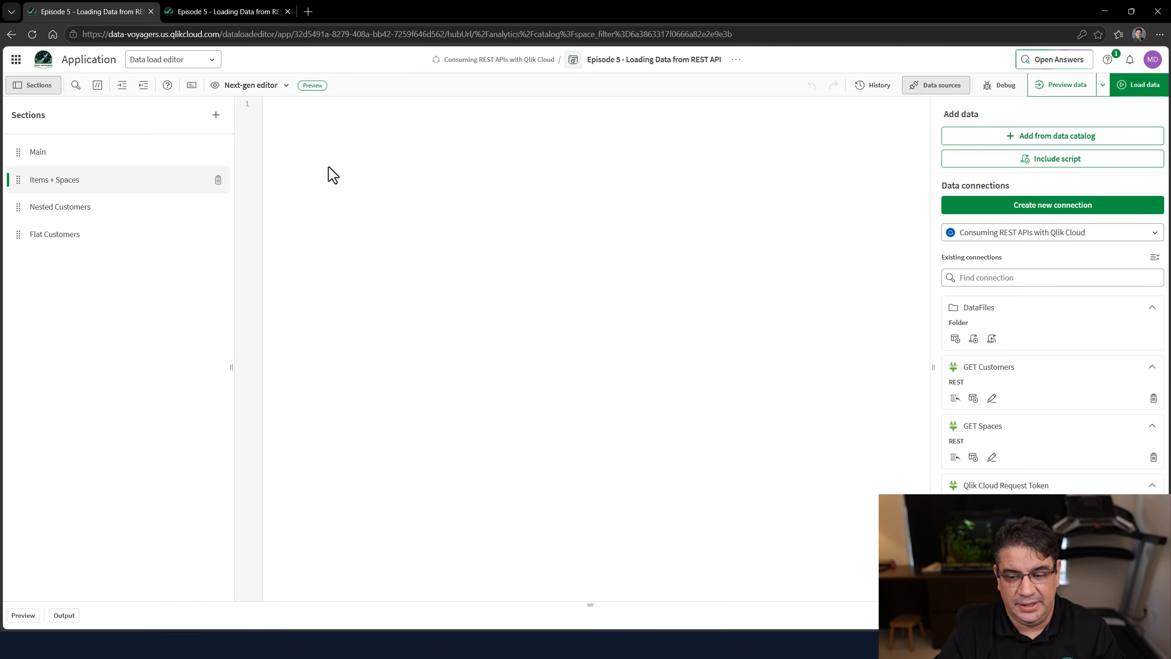
left_click(1062, 206)
left_click(487, 227)
type("RE")
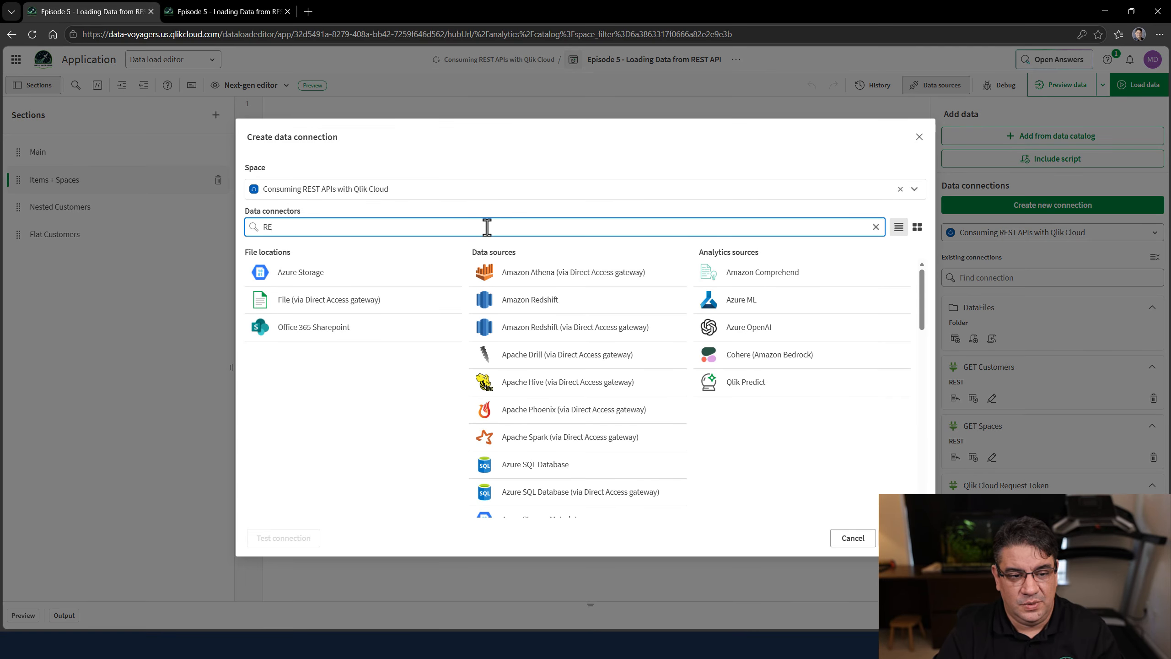
type("ST")
left_click(557, 335)
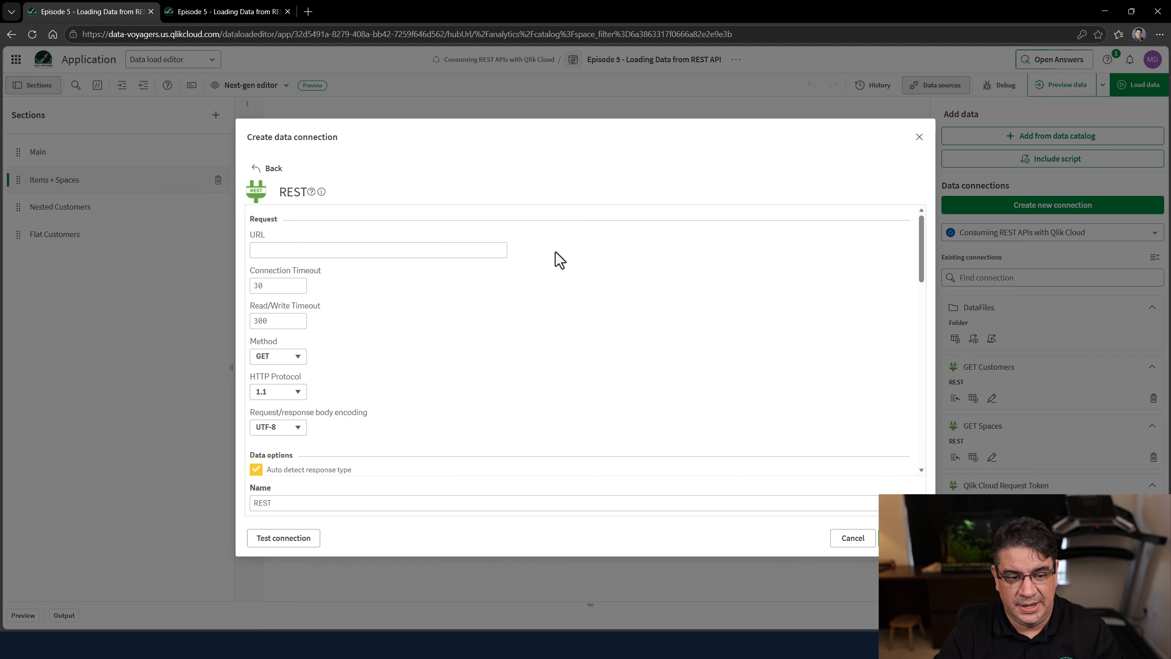
left_click(376, 251)
key("ctrl+v")
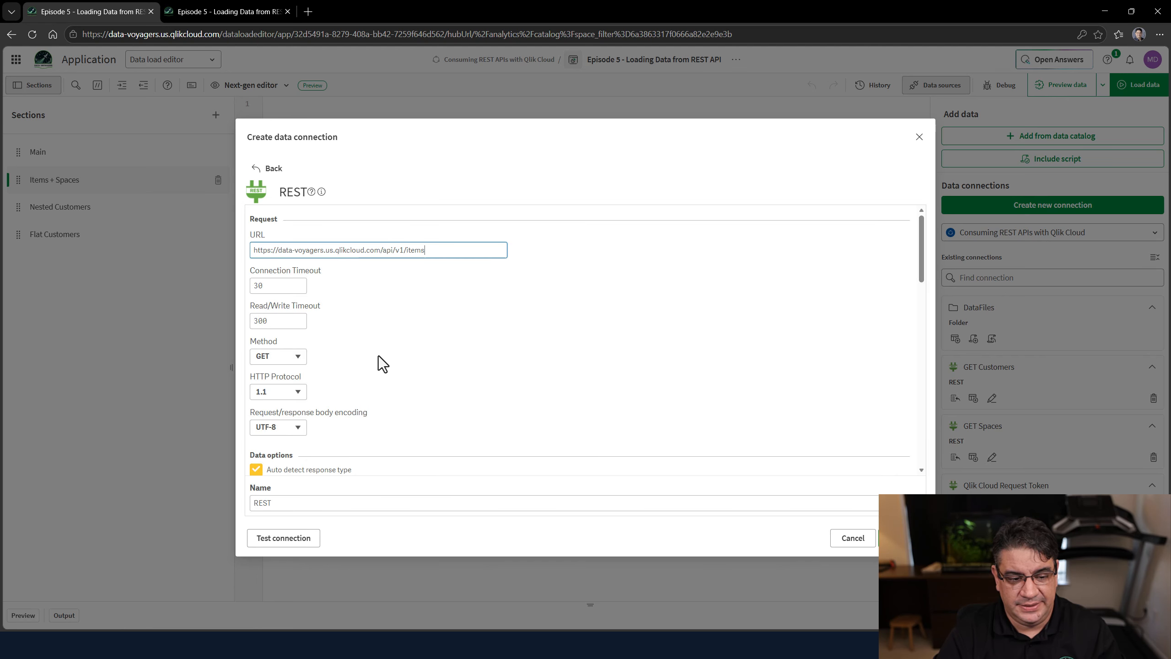
Enable the Allow "WITH CONNECTION" option for the new REST connection.
scroll(379, 356, "down", 7)
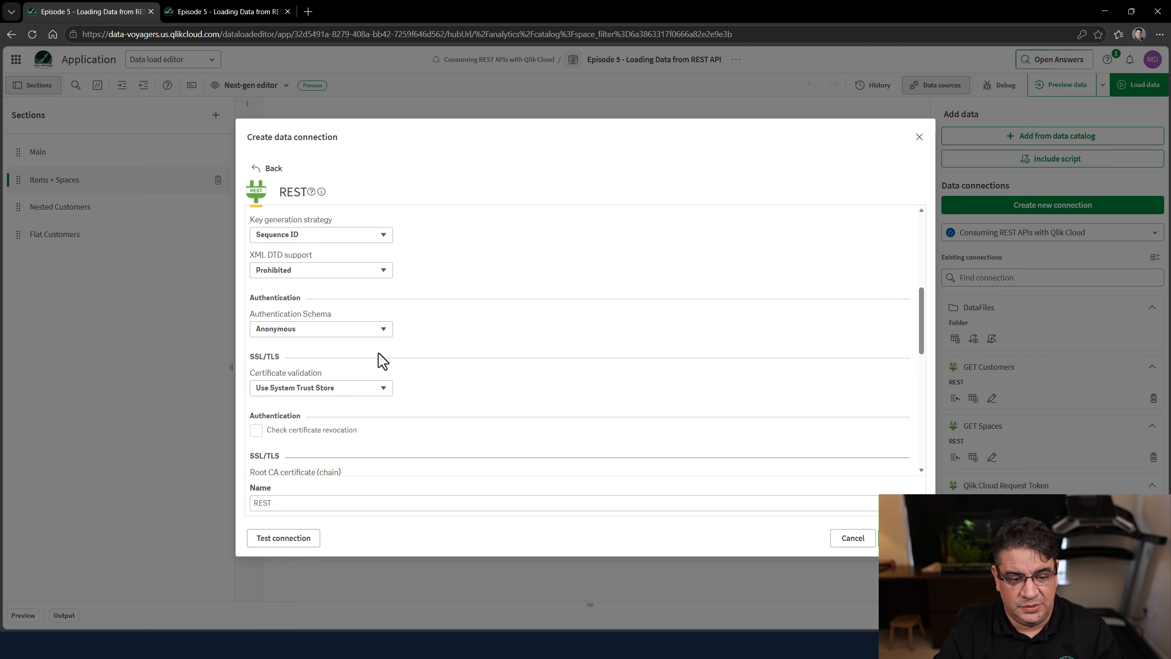
scroll(379, 353, "down", 3)
scroll(379, 353, "up", 10)
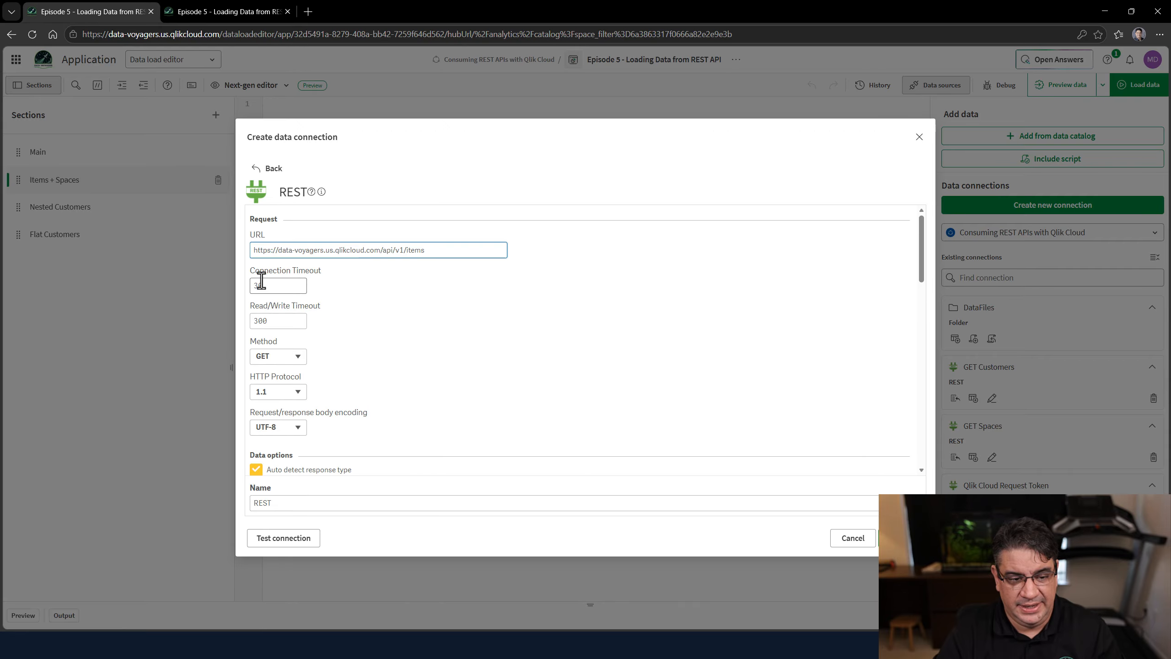
scroll(370, 374, "down", 8)
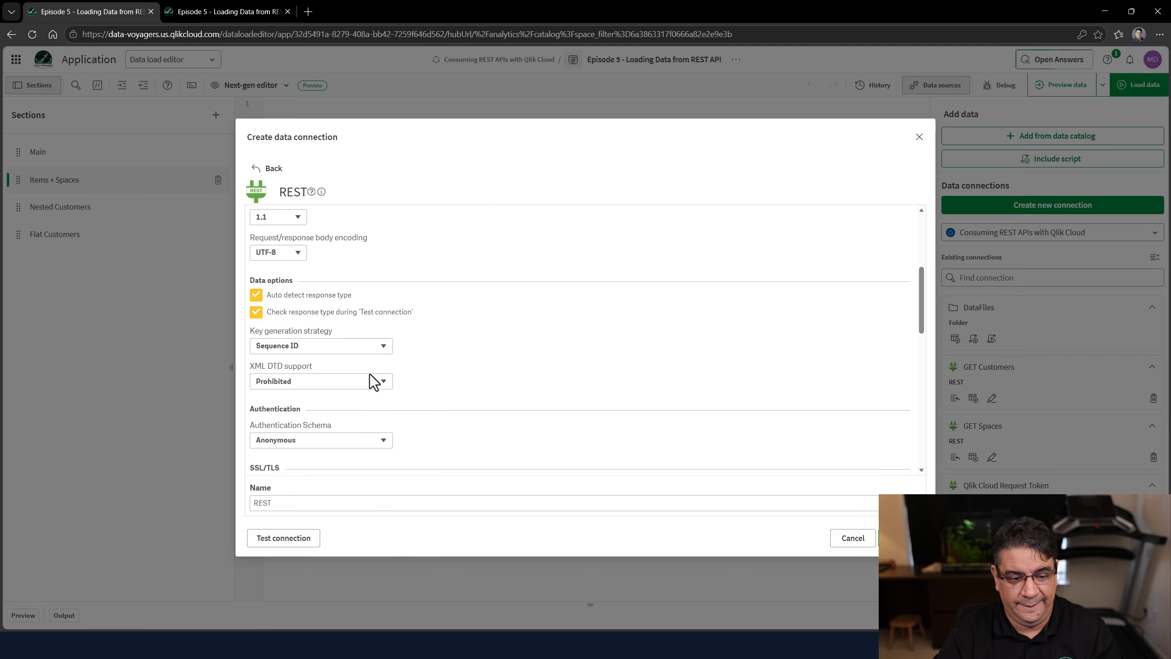
scroll(369, 373, "down", 6)
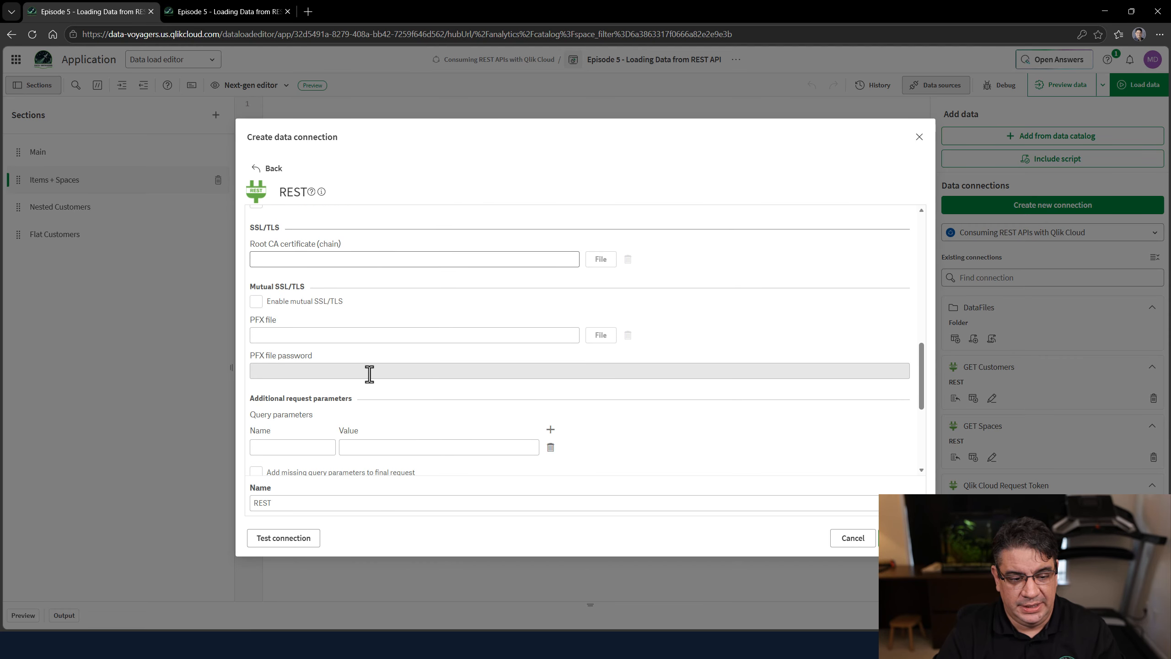
scroll(369, 375, "down", 2)
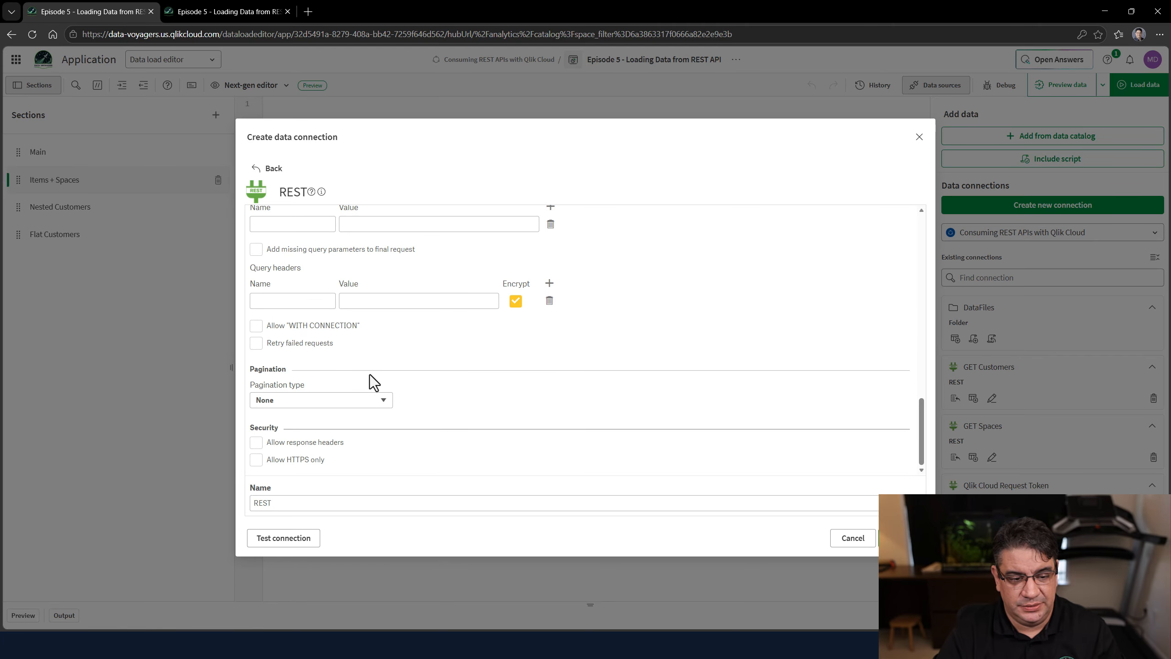
left_click(256, 326)
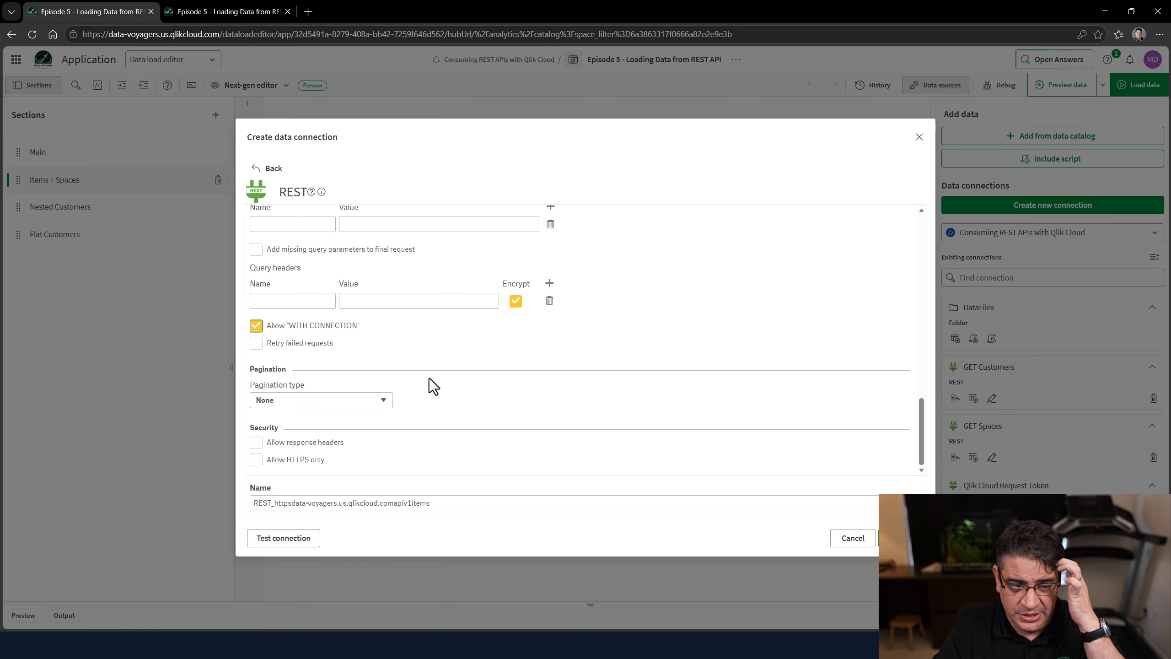
Add an unencrypted Authorization query header whose value is "Bearer" followed by the access token copied from Postman.
scroll(401, 376, "up", 1)
left_click(296, 358)
type("Au")
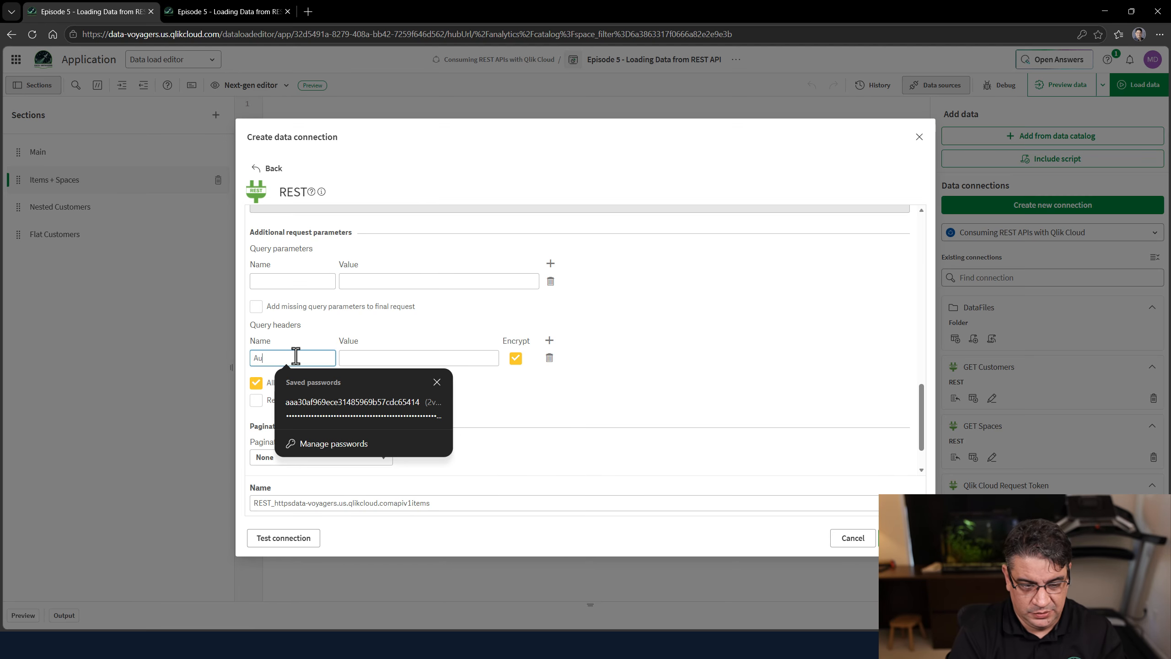
type("thorization")
key("Tab")
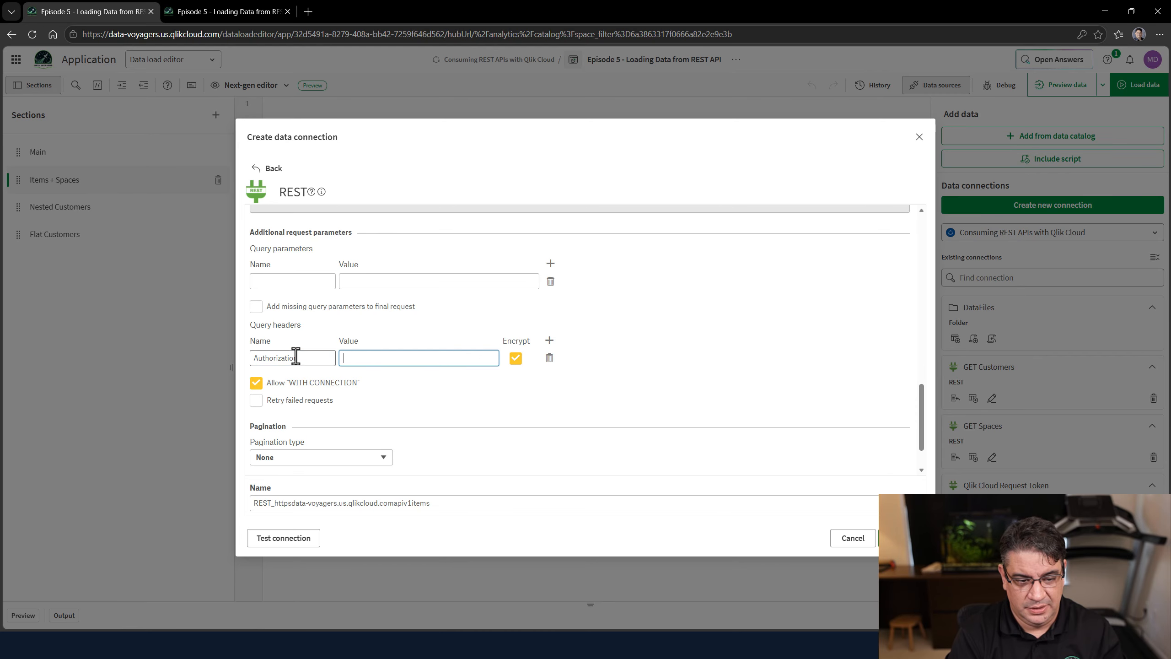
type("Bea")
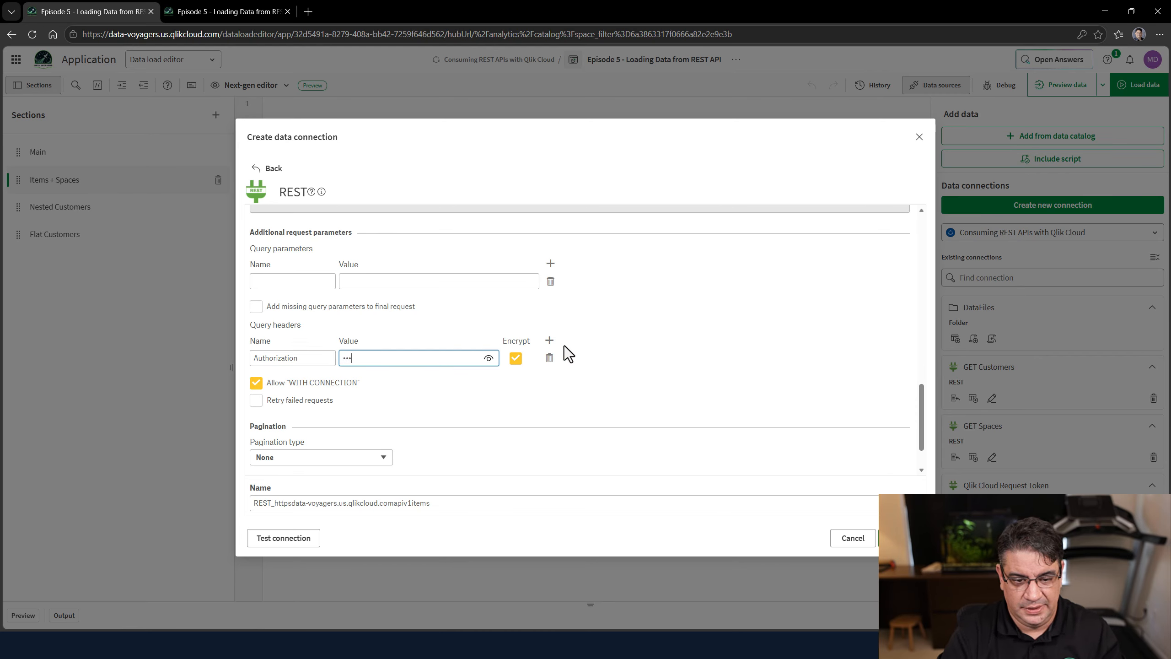
left_click(516, 359)
left_click(414, 358)
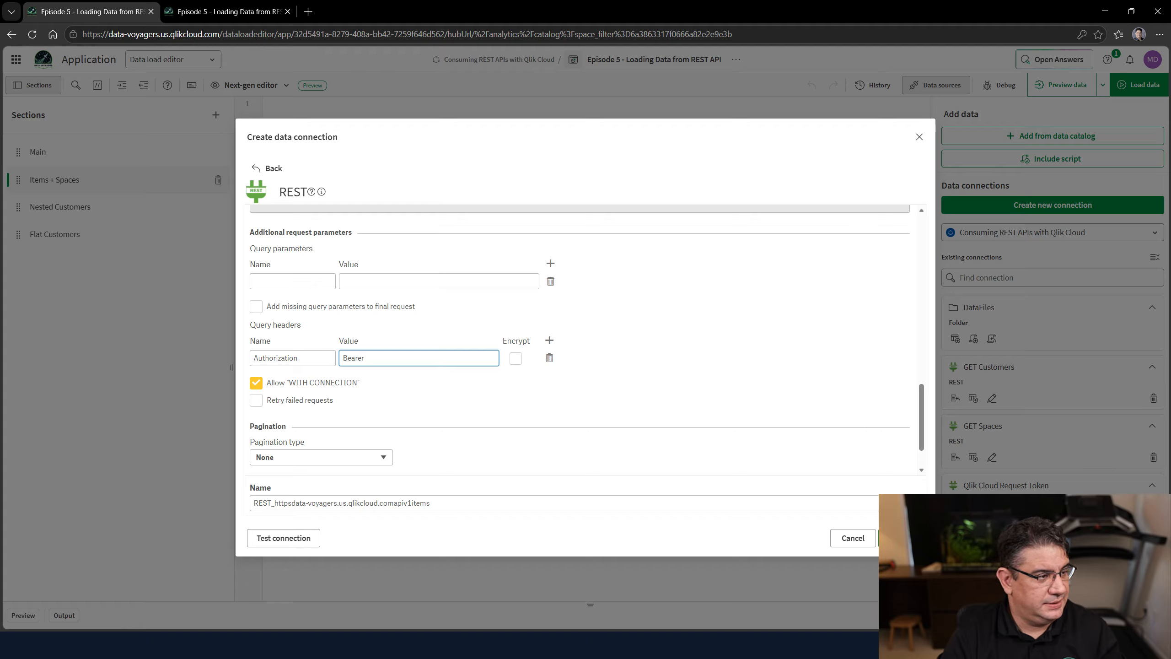
key("alt+Tab")
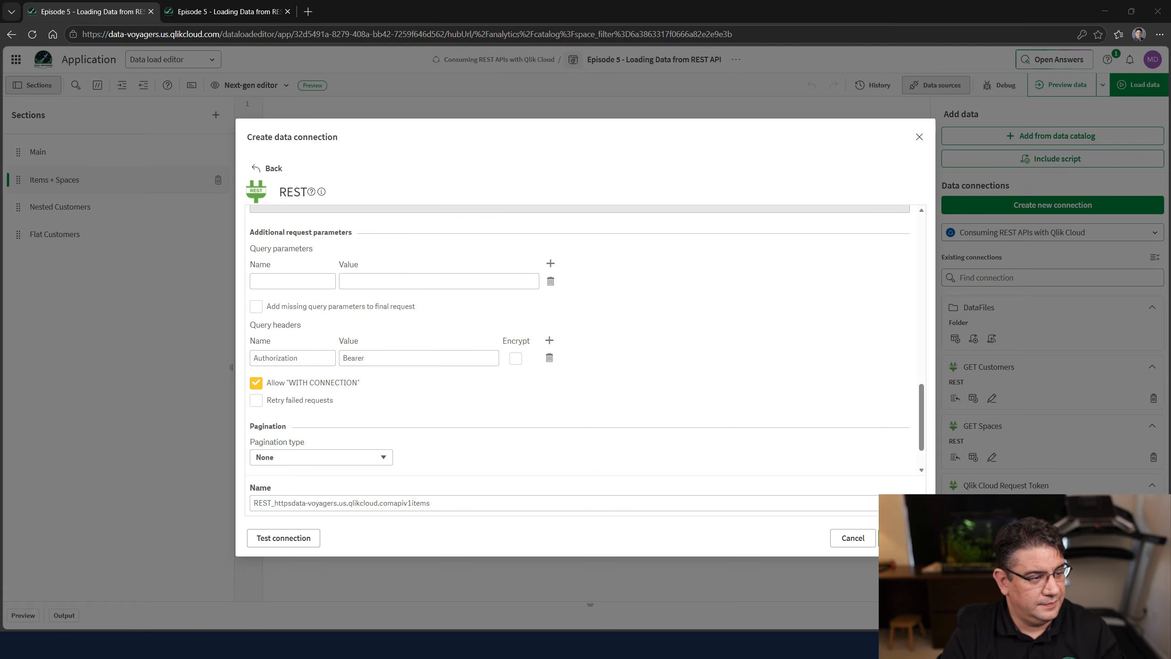
key("alt+Tab")
key("ctrl+v")
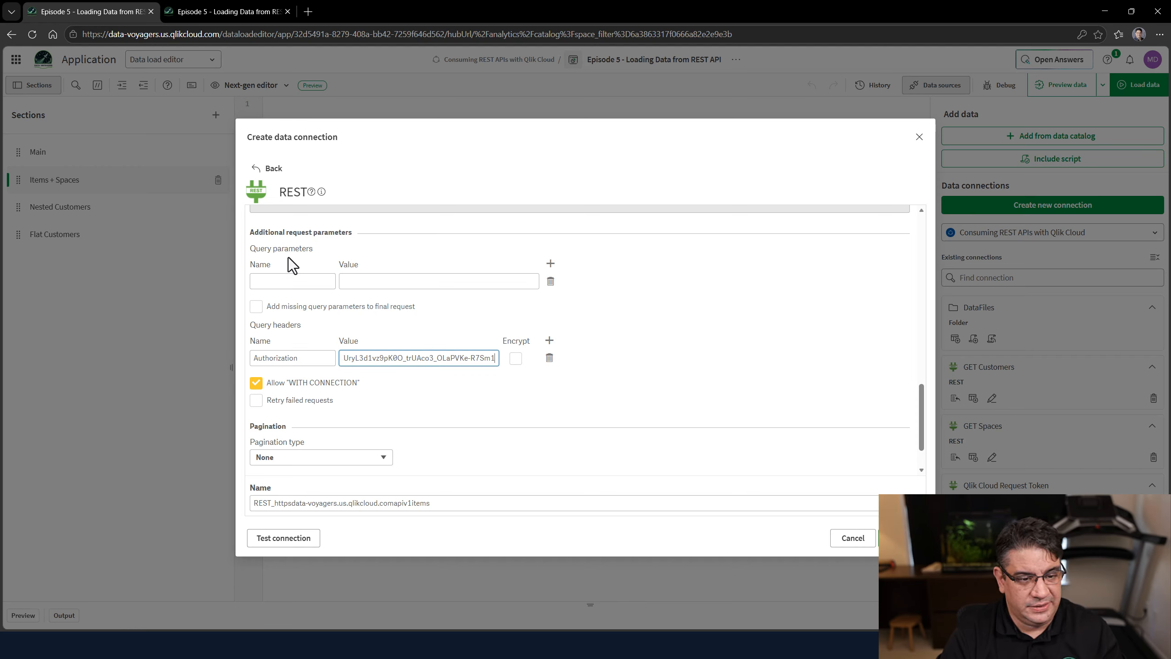
Add the query parameter resourceType with the value app, copying its name from the GET Items request in Postman.
left_click(282, 282)
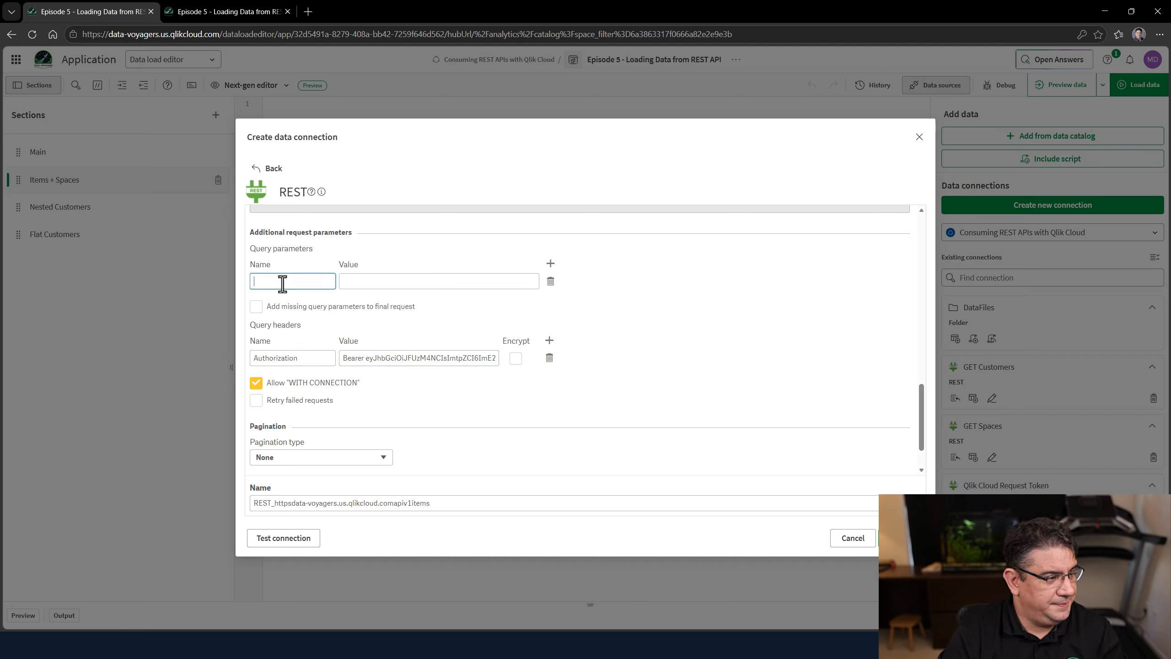
key("alt+Tab")
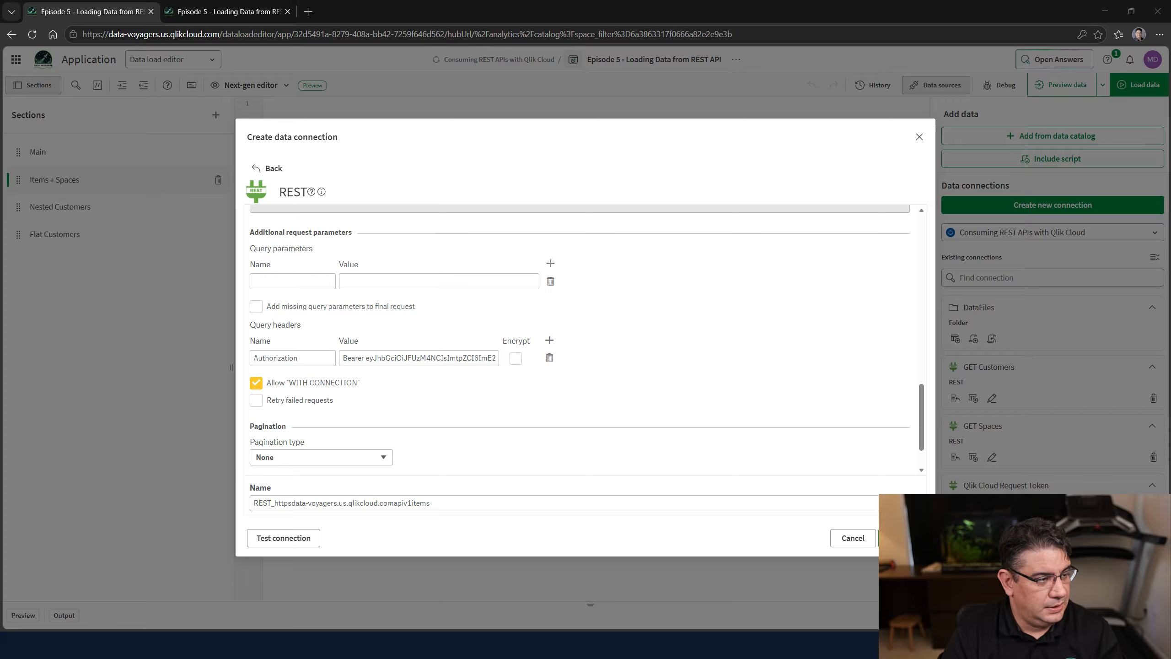
left_click_drag(1170, 134, 754, 118)
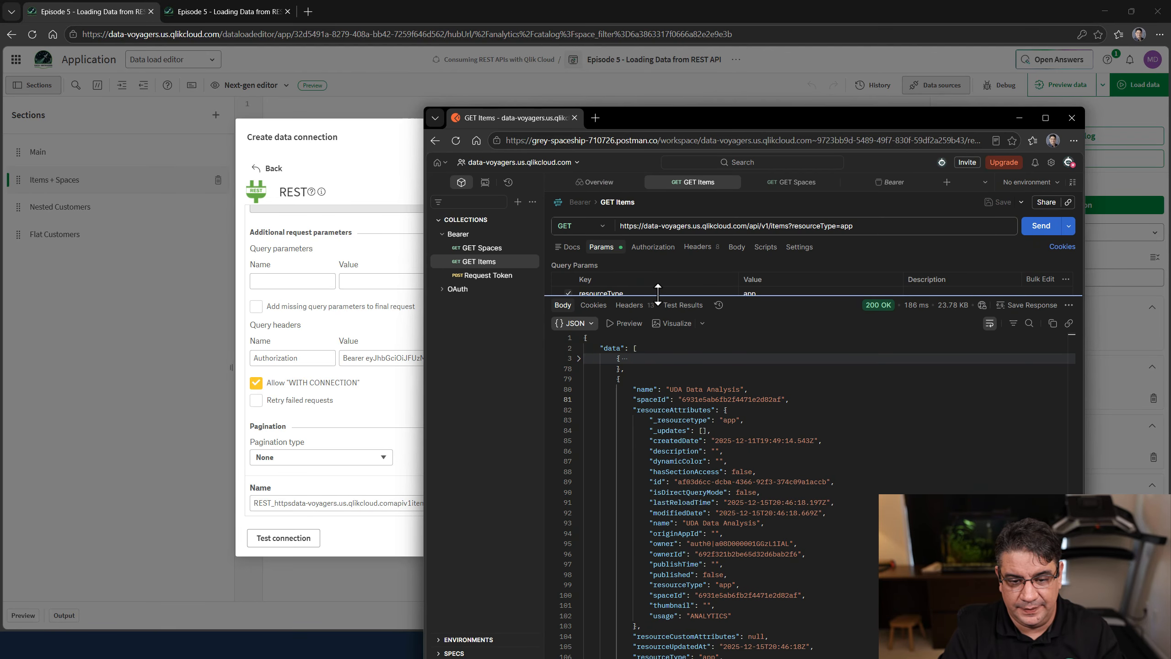
left_click_drag(658, 295, 658, 346)
left_click(629, 292)
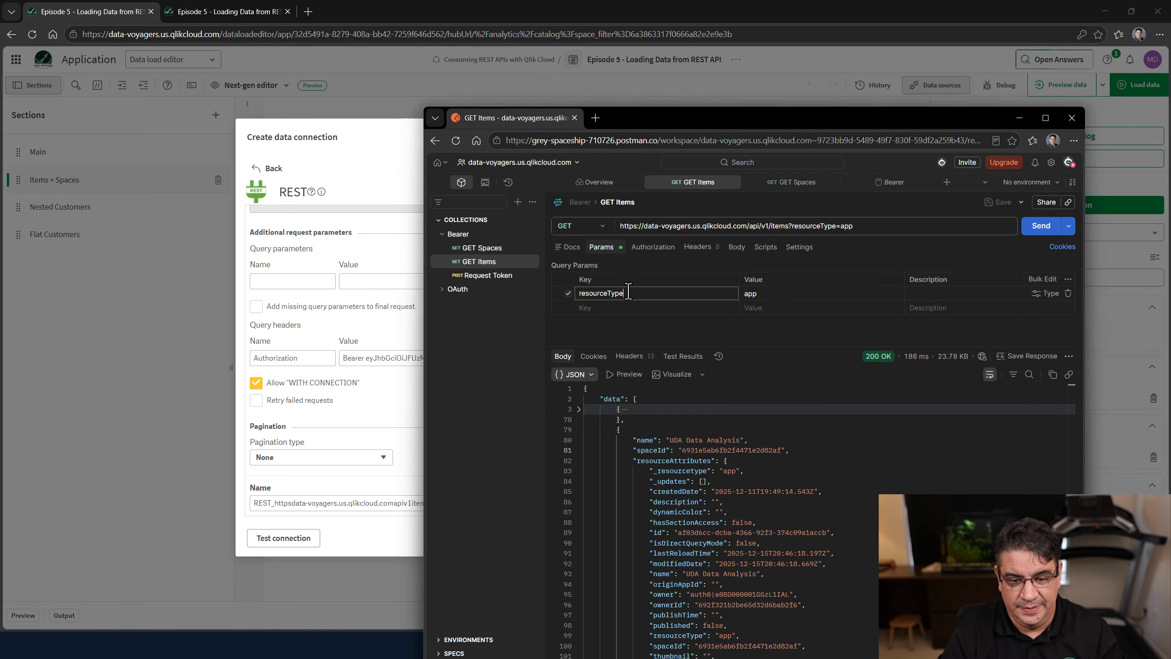
left_click_drag(623, 293, 580, 307)
key("ctrl+c")
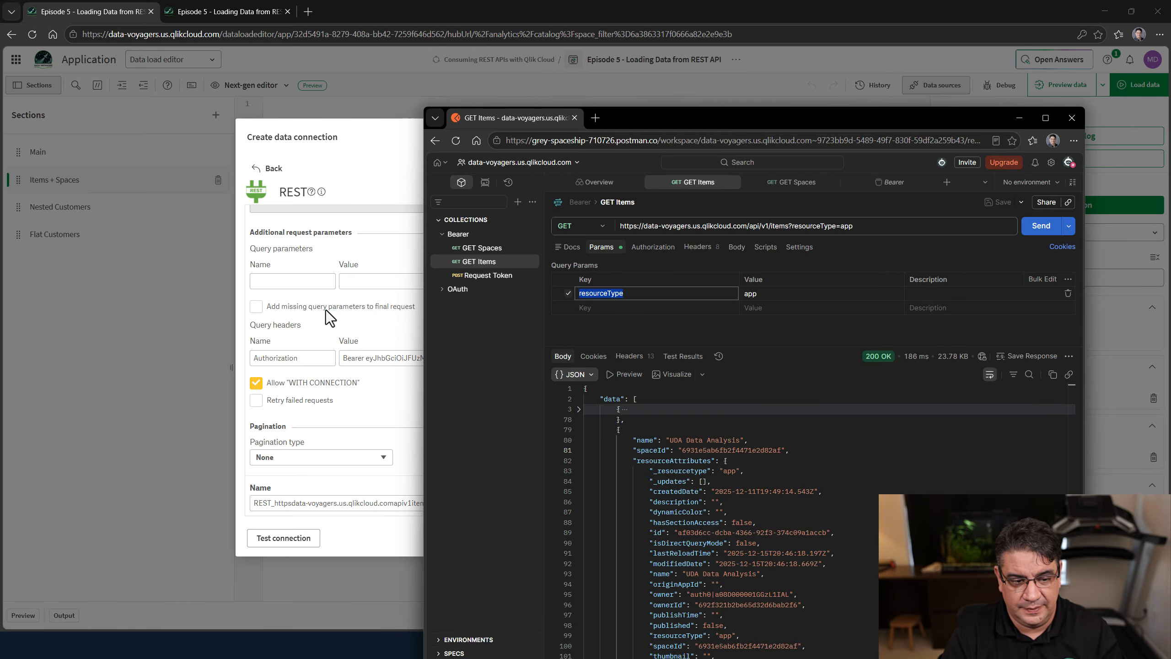
left_click(294, 281)
key("ctrl+v")
left_click(374, 281)
type("a")
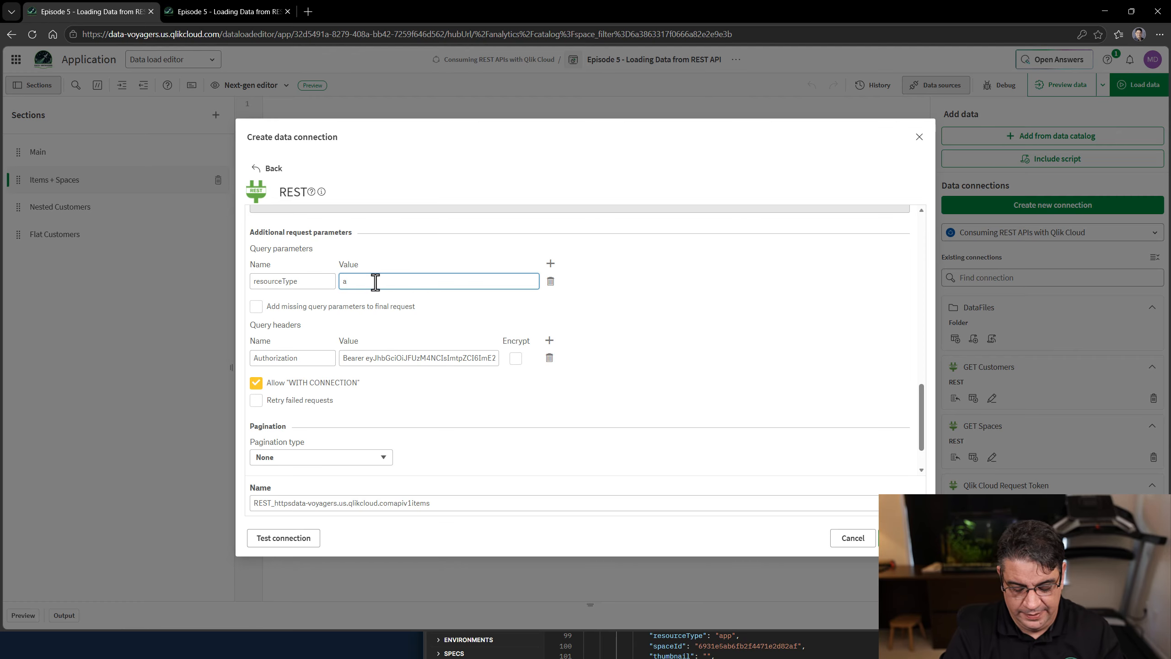
Test the new items connection and create it, selecting the full Authorization header value before saving.
left_click(281, 540)
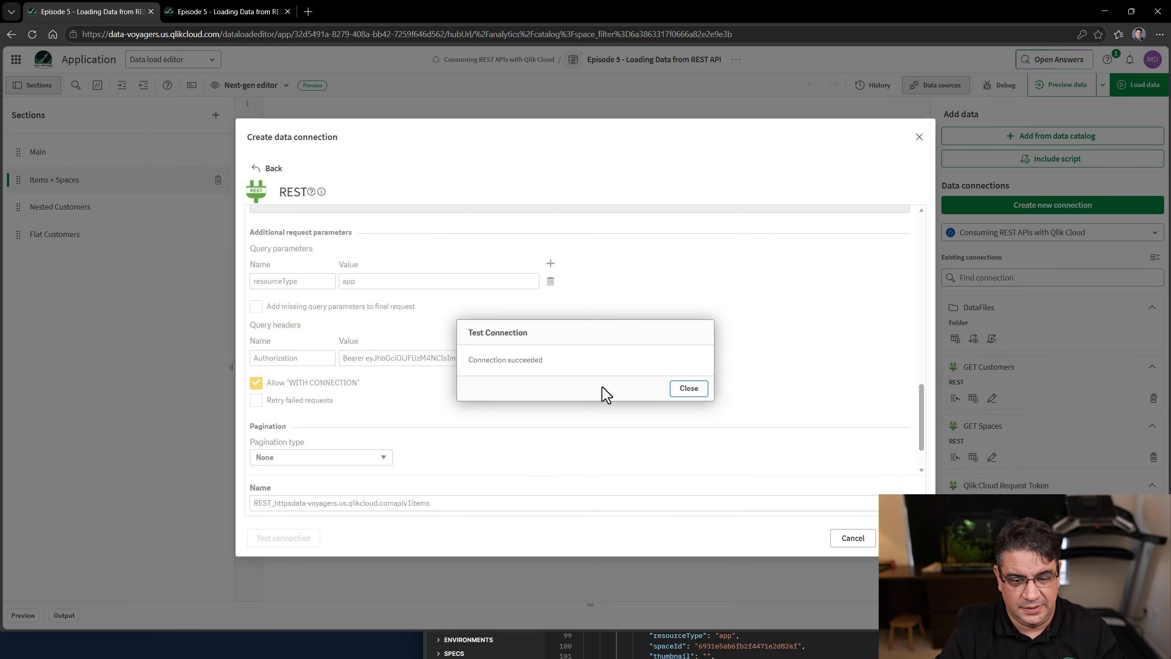
left_click(687, 391)
left_click(378, 358)
key("ctrl+a")
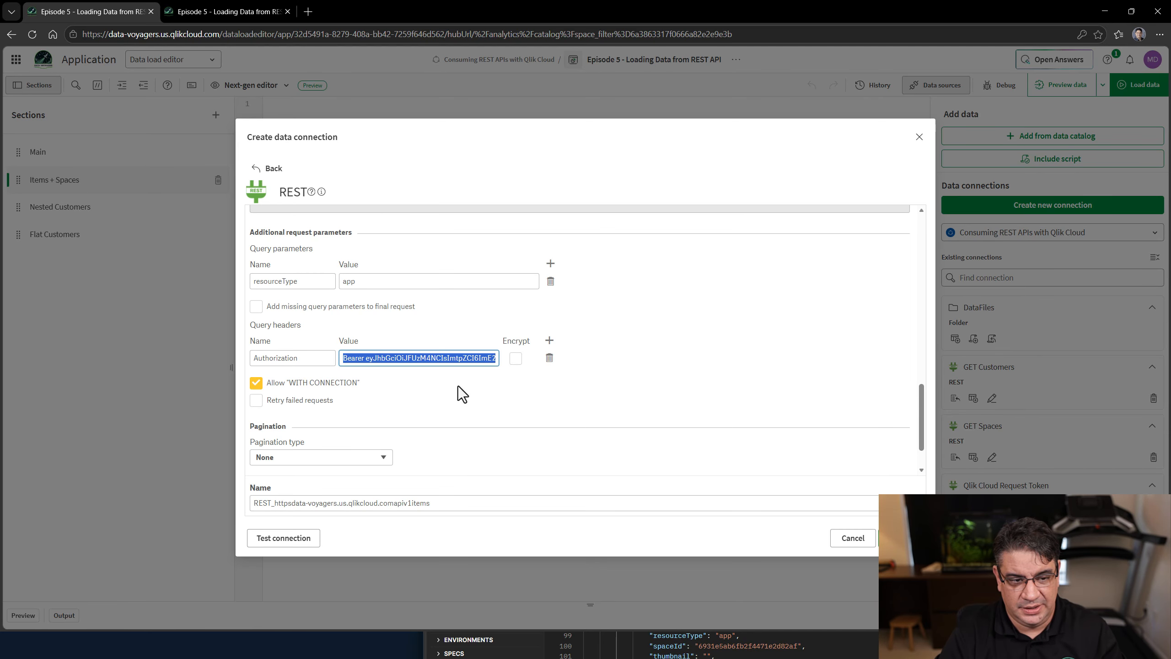
left_click(893, 541)
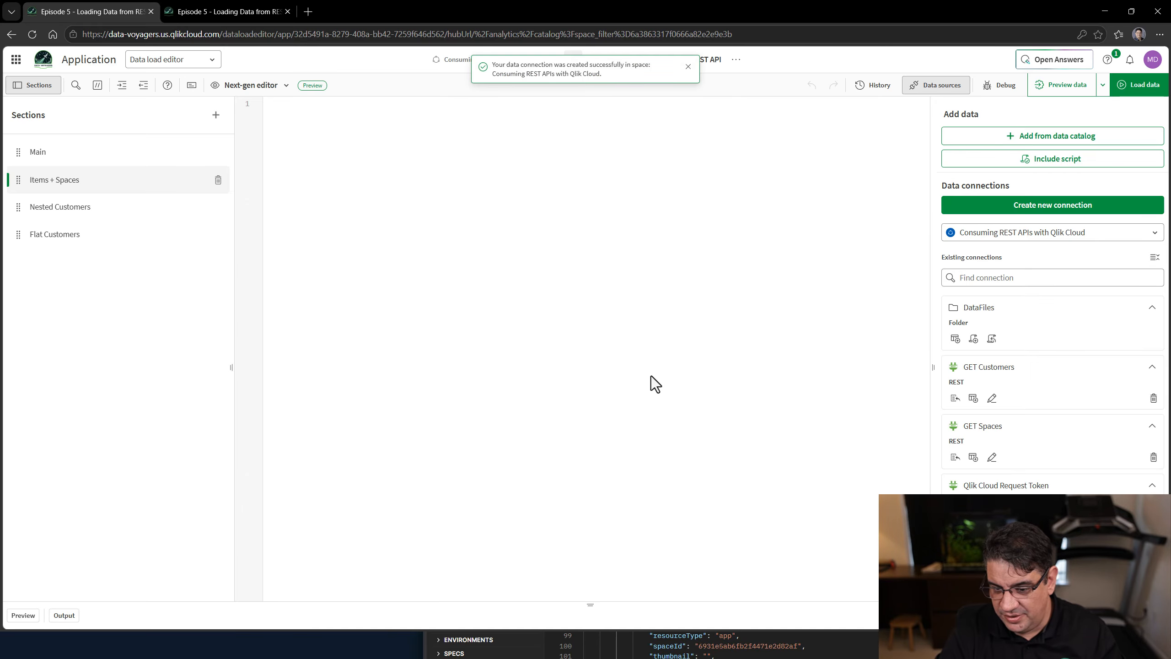
Replace the Authorization header value in the GET Spaces connection with the copied bearer token and save the connection.
left_click(992, 457)
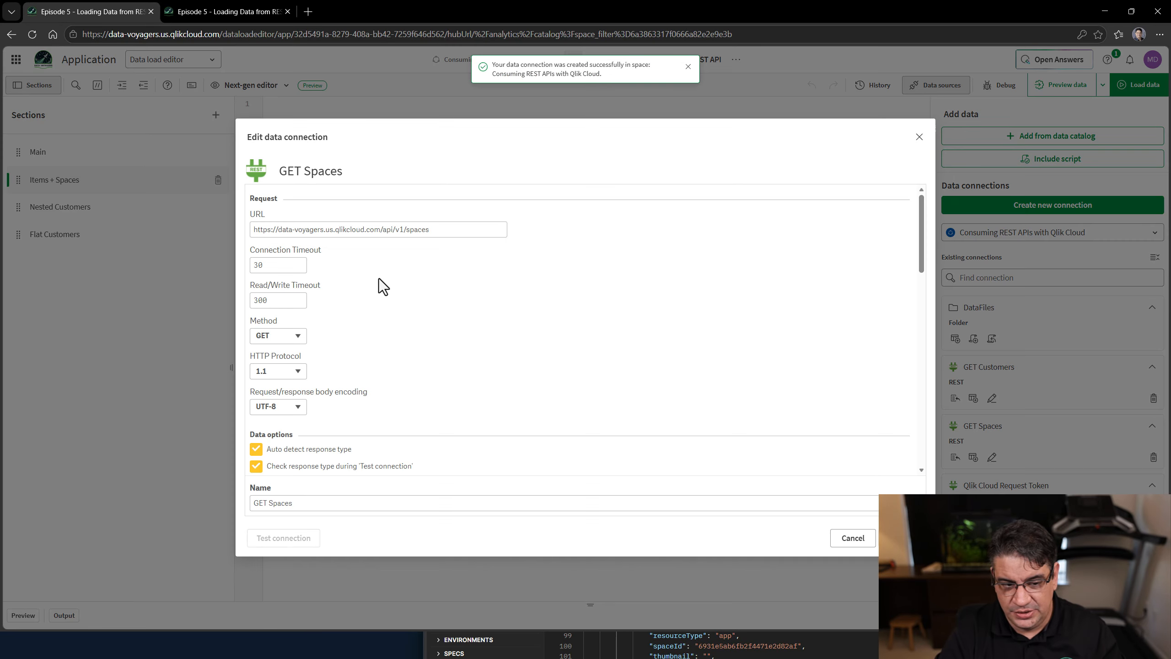
scroll(410, 325, "down", 10)
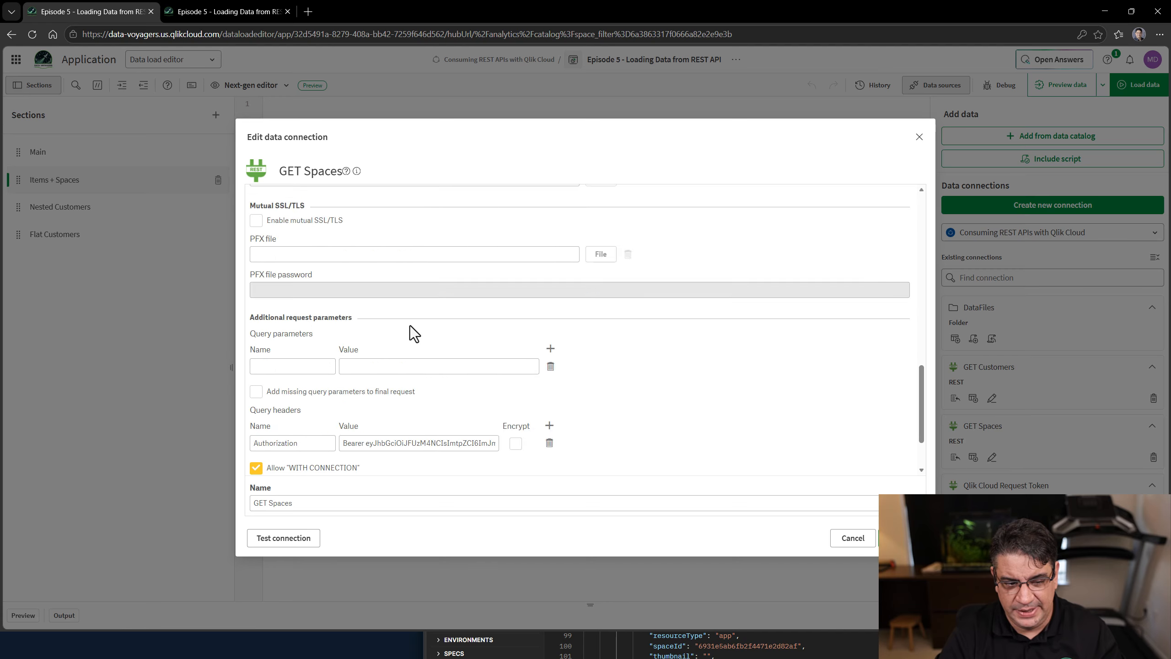
triple_click(401, 299)
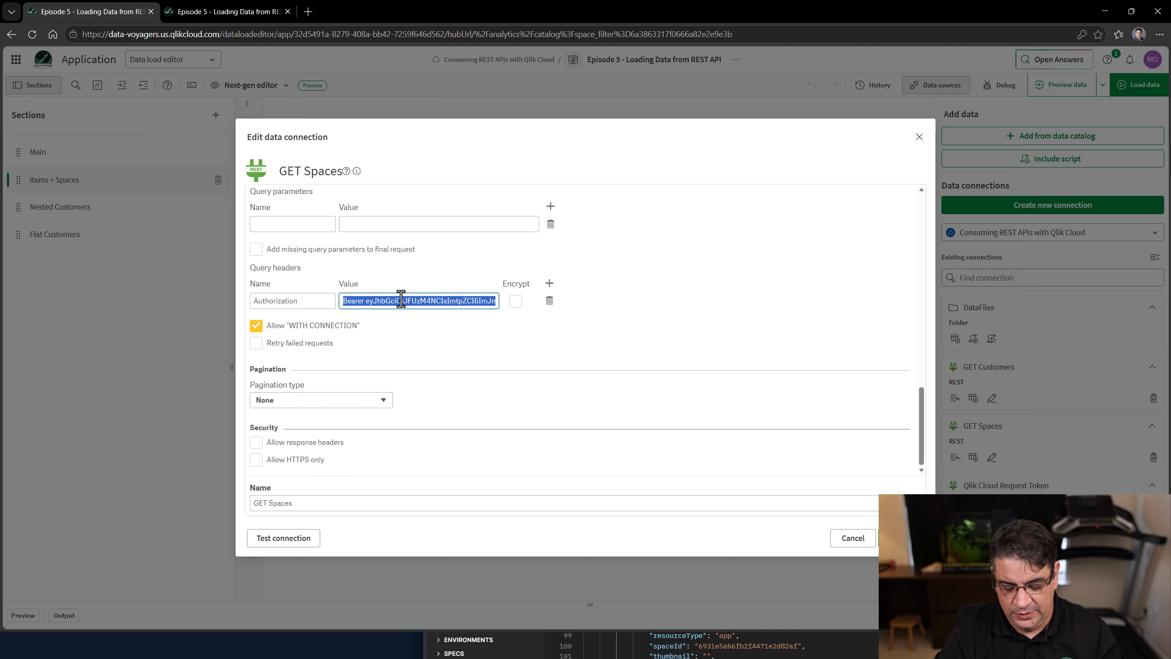
key("ctrl+v")
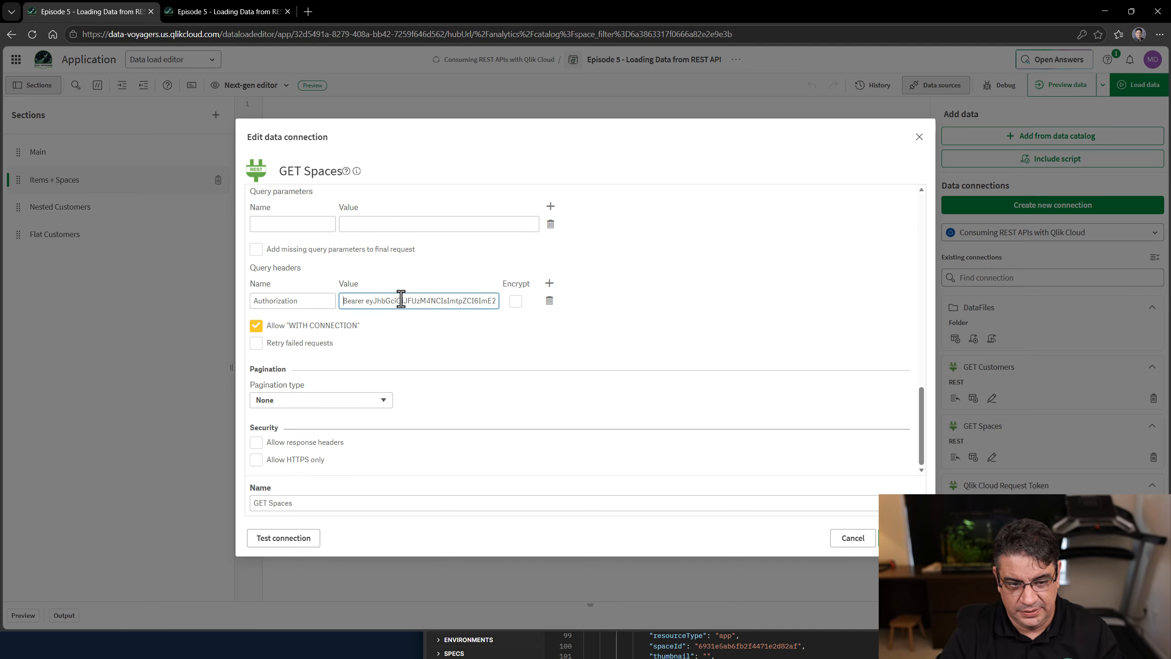
left_click(890, 536)
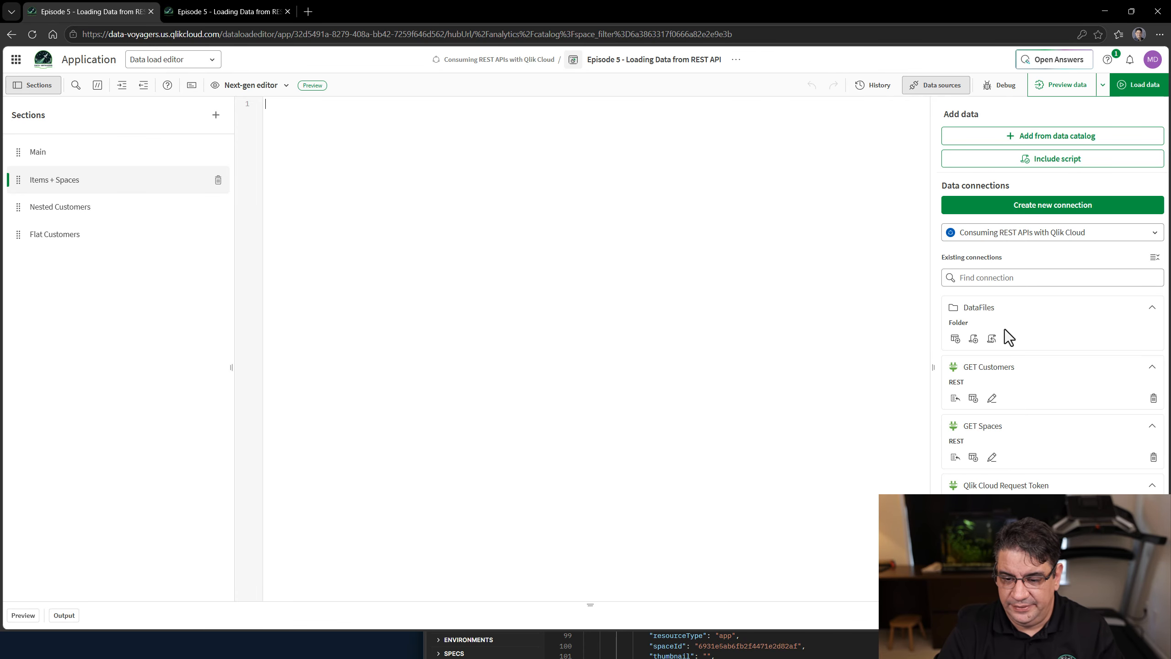
Rename the new items REST connection to GET Items, test it and save it.
left_click(992, 583)
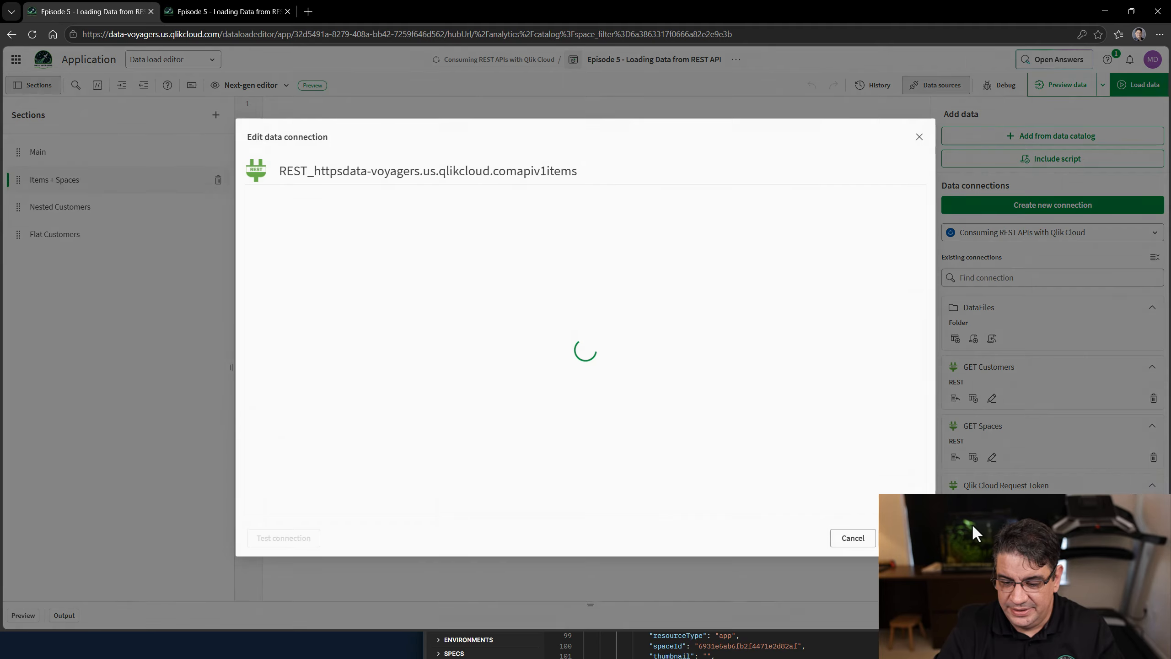
scroll(420, 306, "down", 3)
scroll(420, 306, "down", 5)
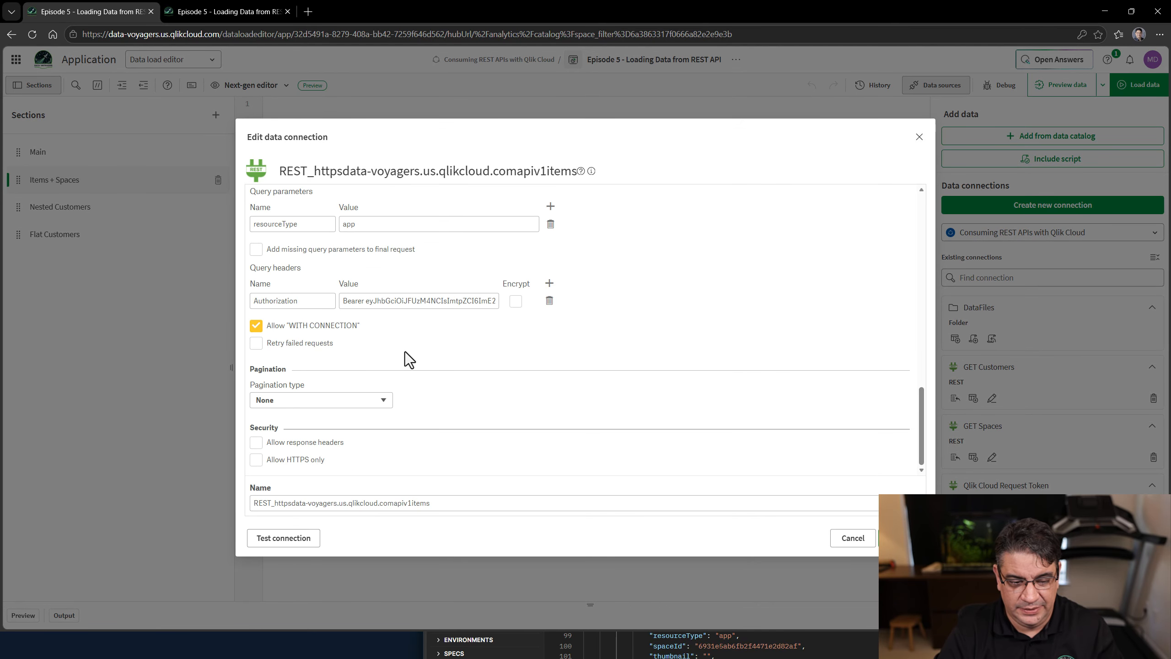
triple_click(434, 507)
type("Get Items")
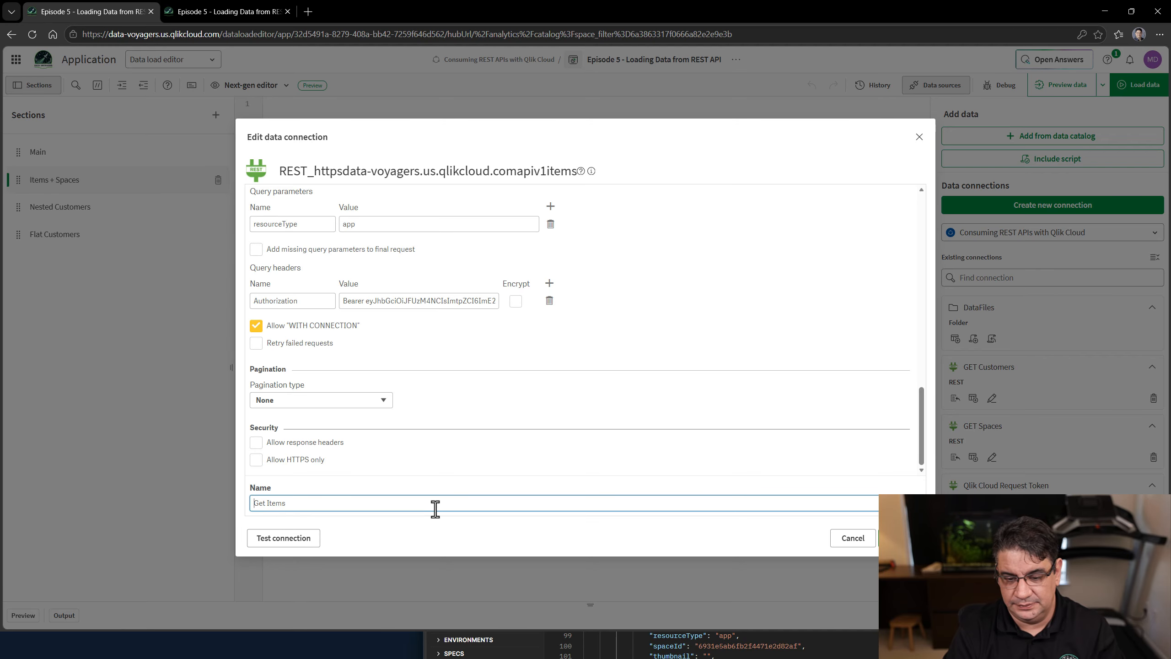
key("Home")
key("shift+Right")
key("shift+Right")
key("shift+Right")
type("GET")
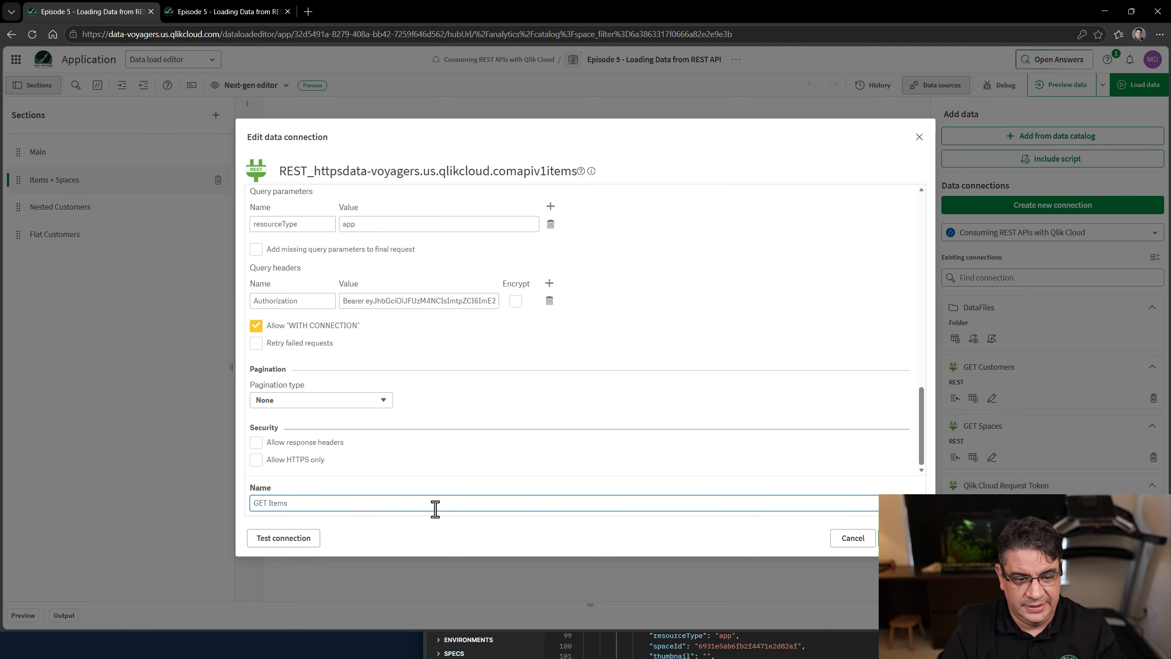
left_click(297, 537)
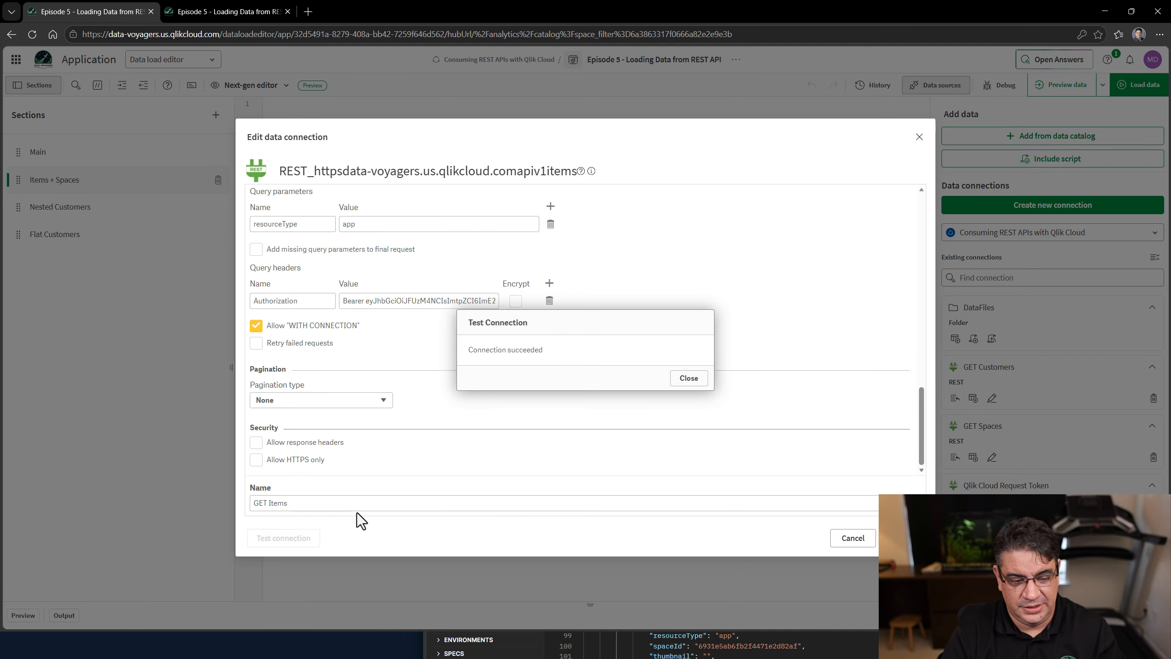
left_click(683, 379)
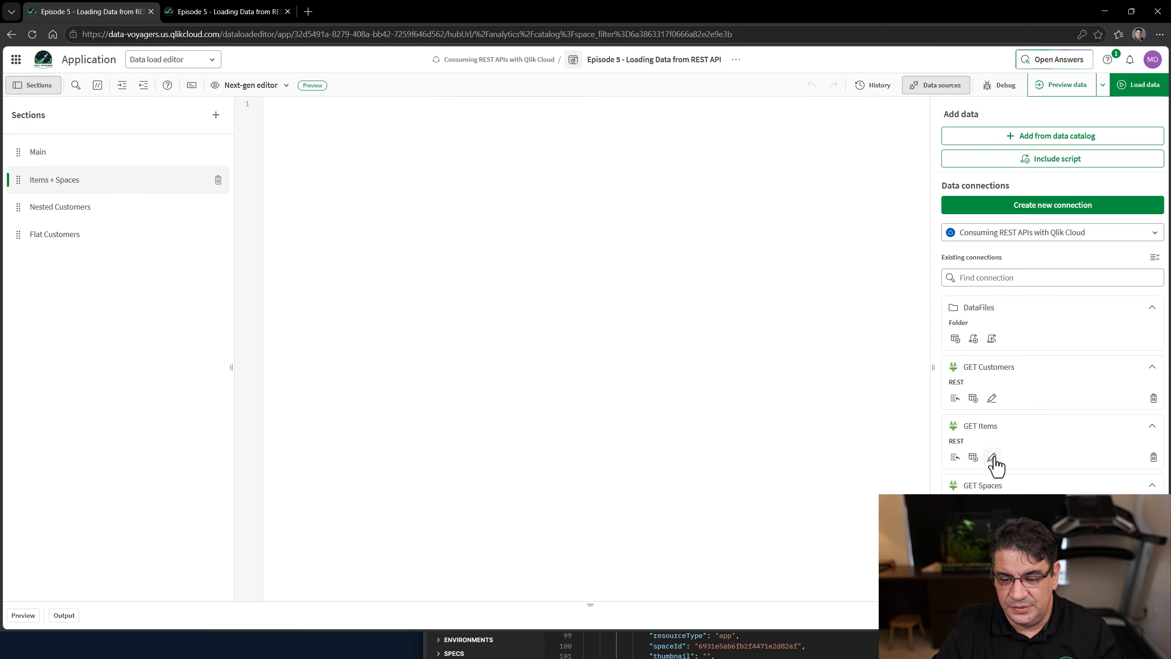
Select data from the GET Items connection, set the preload symbols count to No limit, and preview the data table.
left_click(975, 457)
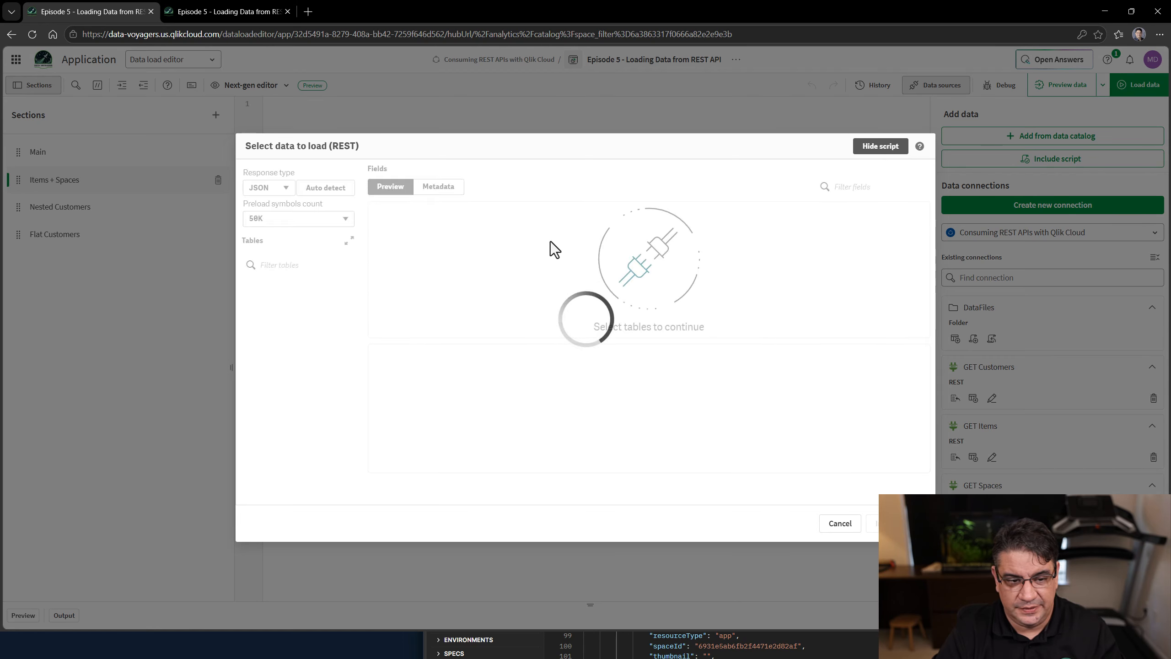
left_click(345, 219)
left_click(276, 323)
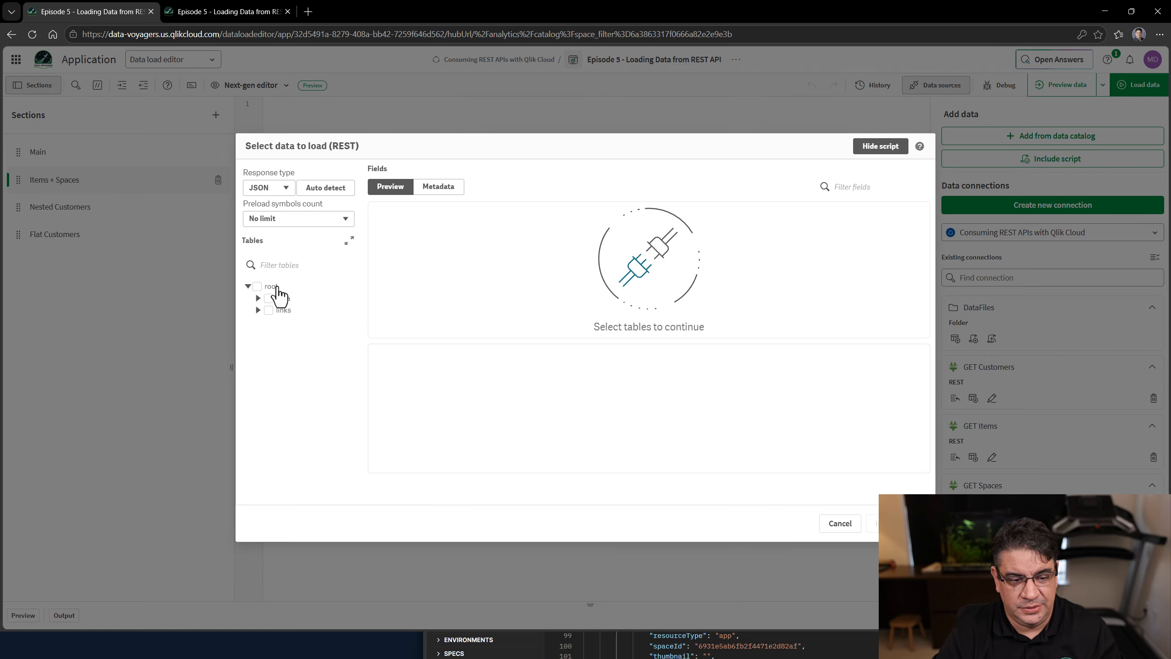
left_click(282, 298)
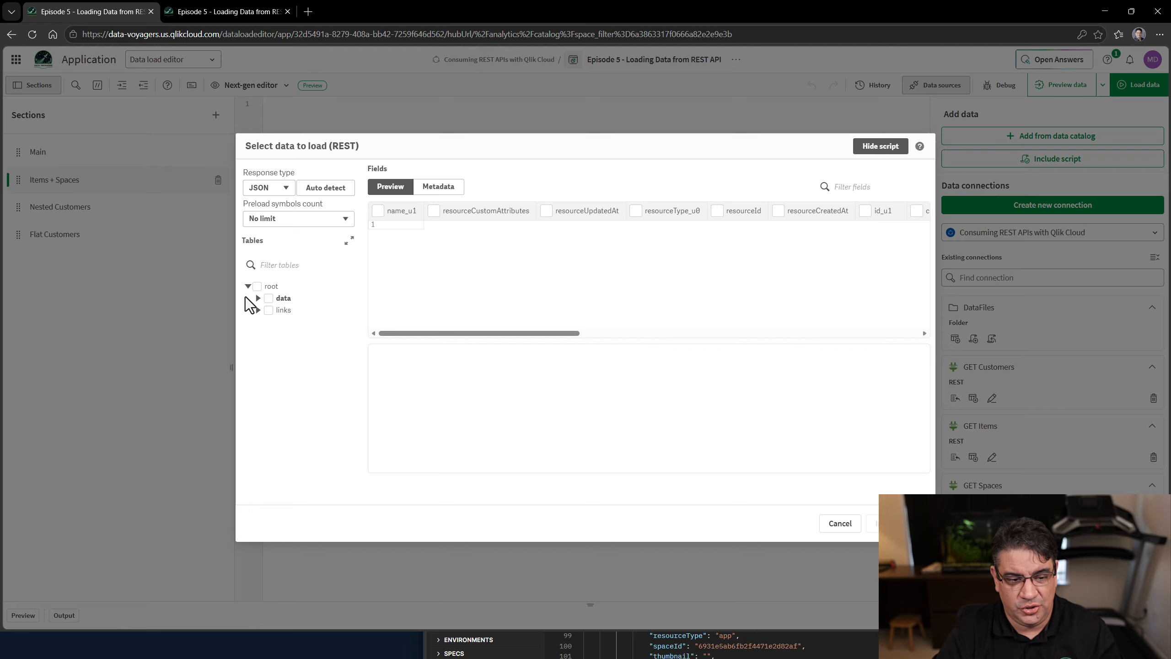
left_click(276, 297)
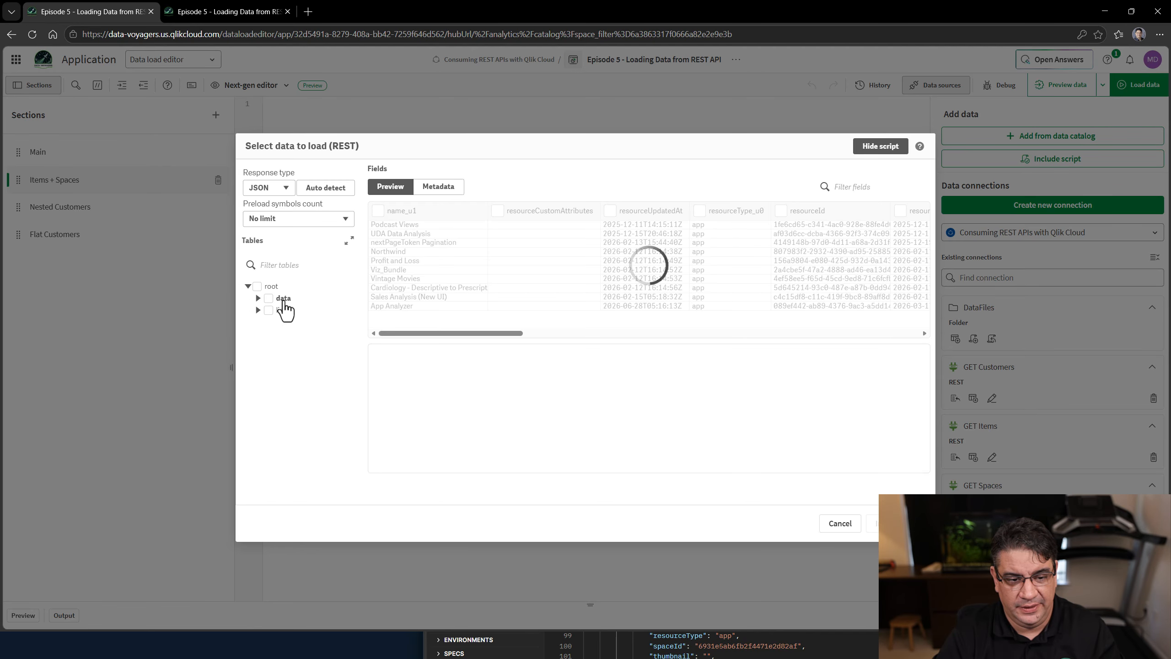
Select the name_u1, resourceId and spaceId_u0 fields of the data table and insert the generated load script.
left_click(377, 211)
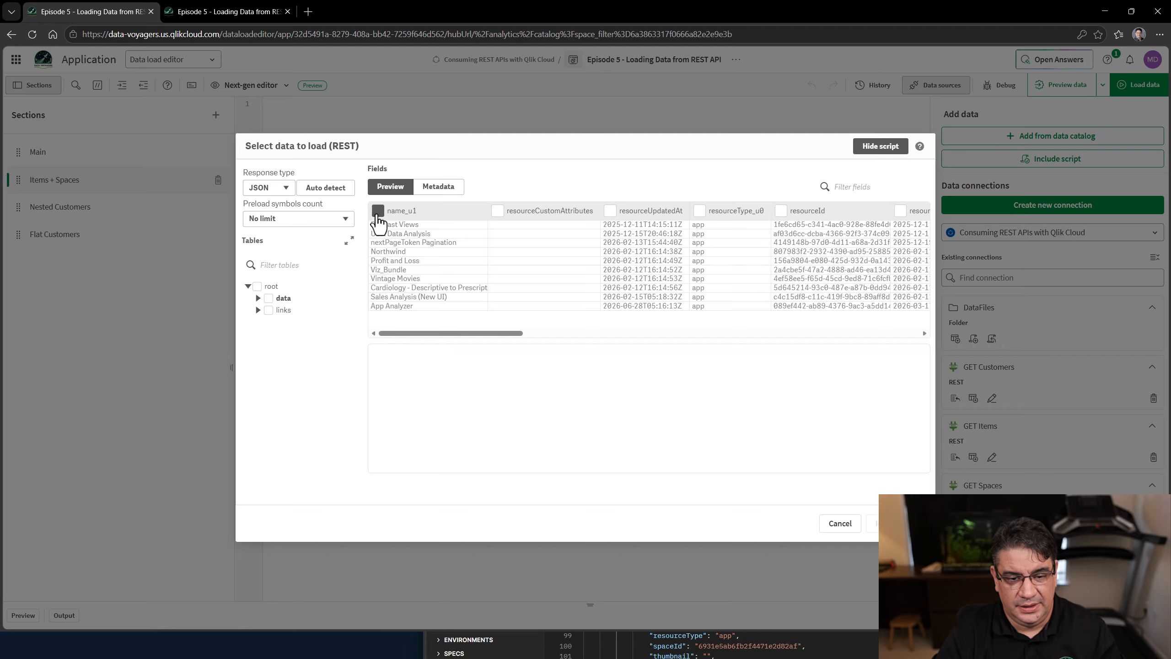
left_click_drag(467, 331, 512, 336)
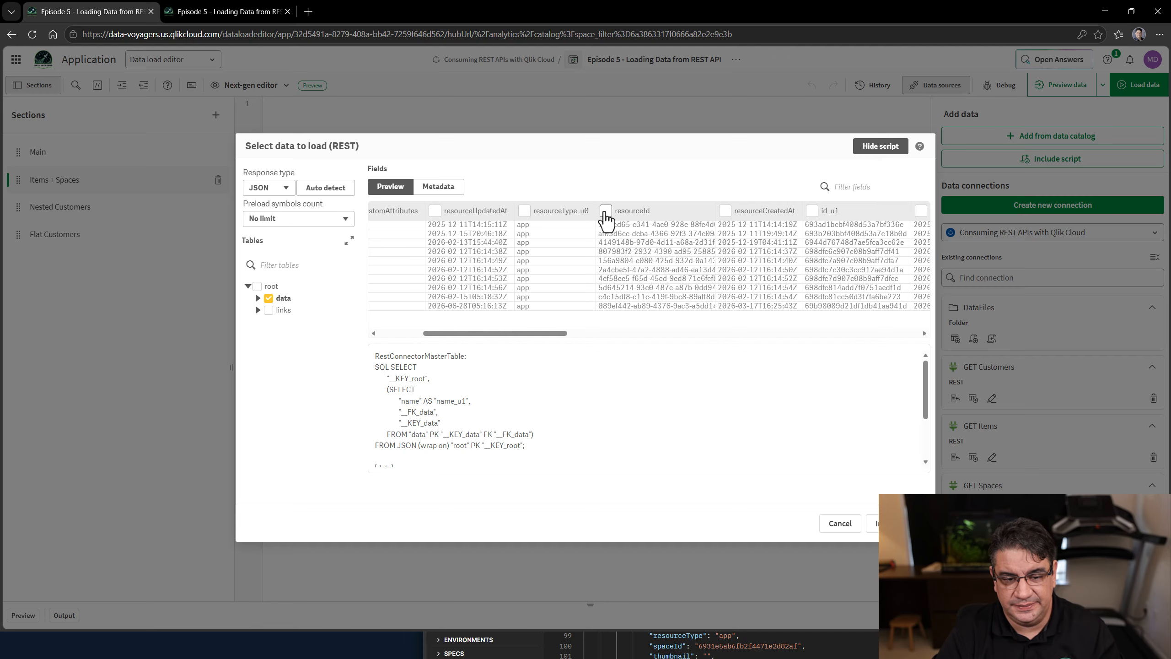
left_click(606, 211)
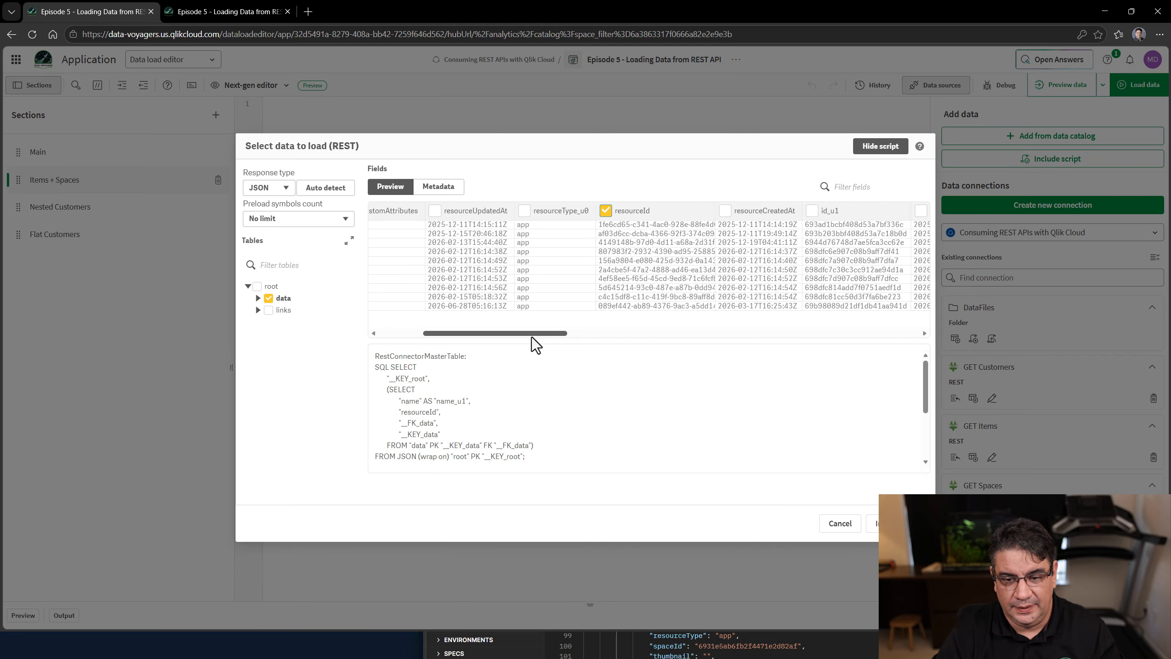
left_click_drag(532, 337, 827, 348)
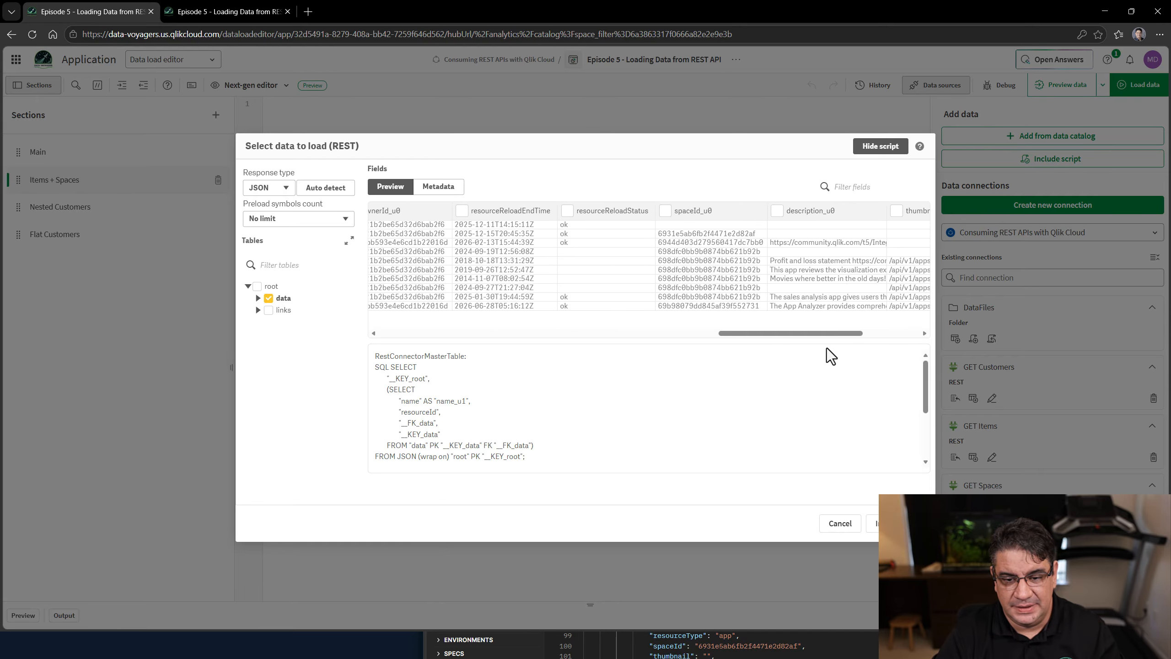
left_click(664, 211)
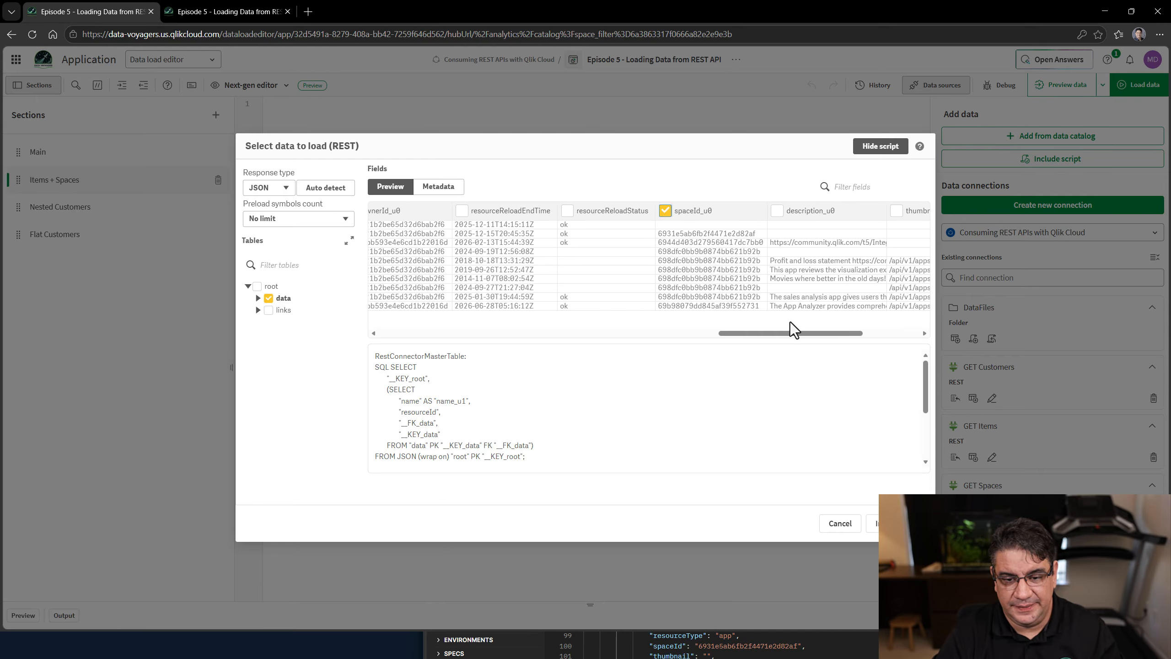
left_click(898, 536)
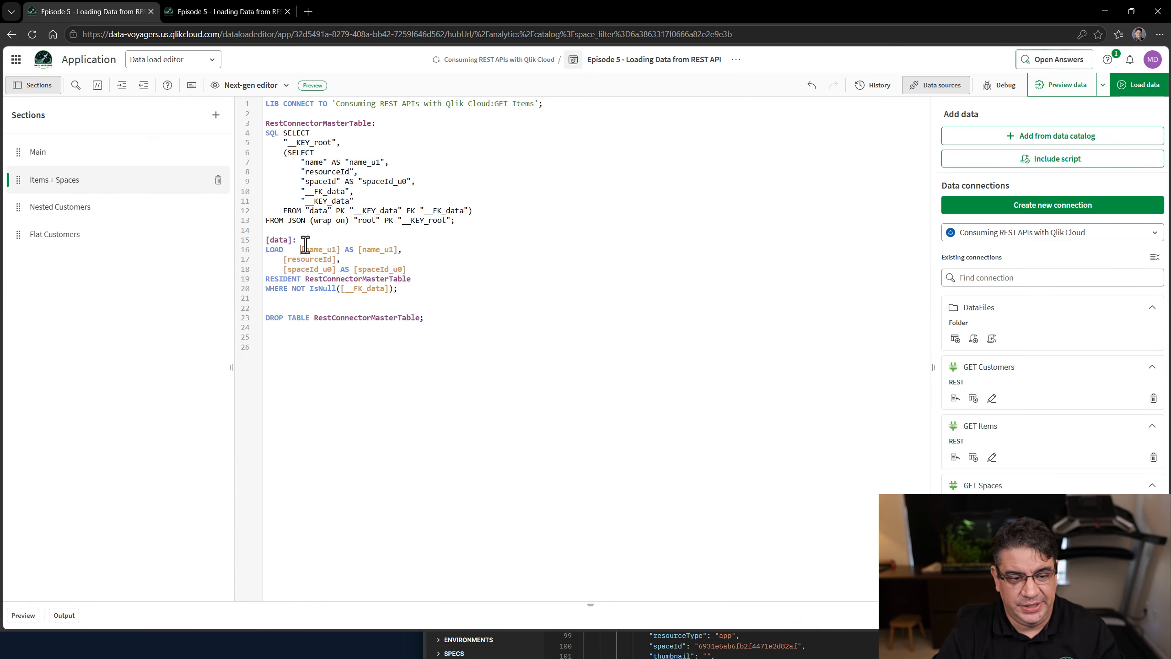
Rename the loaded data table to Apps, start its field list on a new line, and alias name_u1 as App Name.
key("Return")
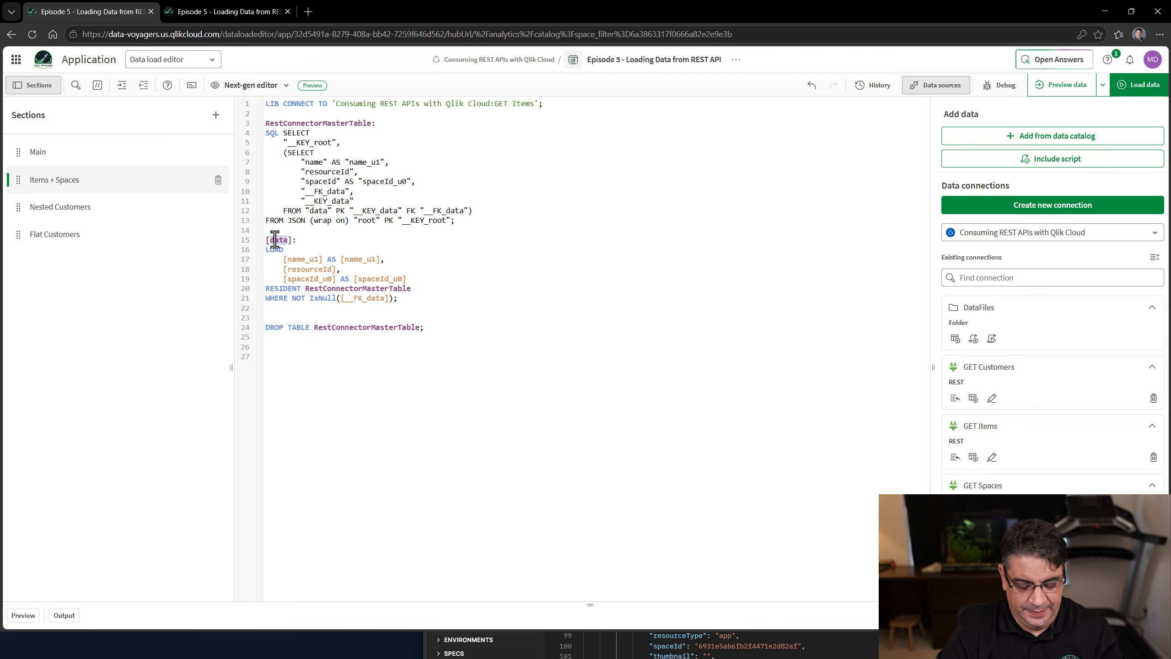
left_click(288, 239)
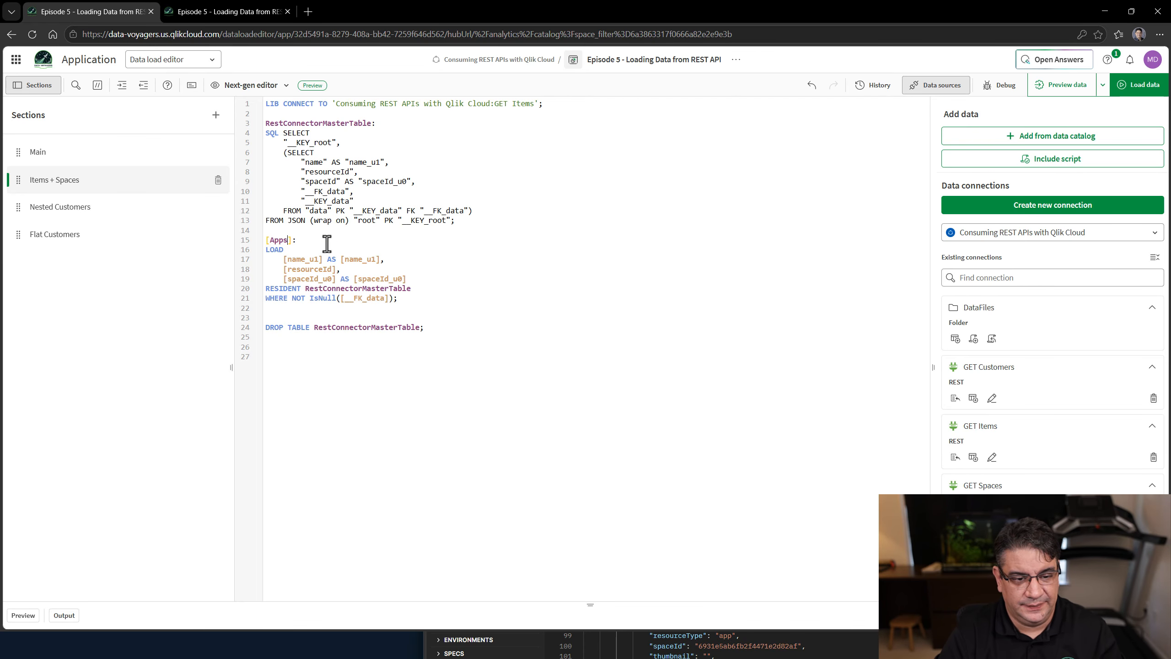
double_click(347, 262)
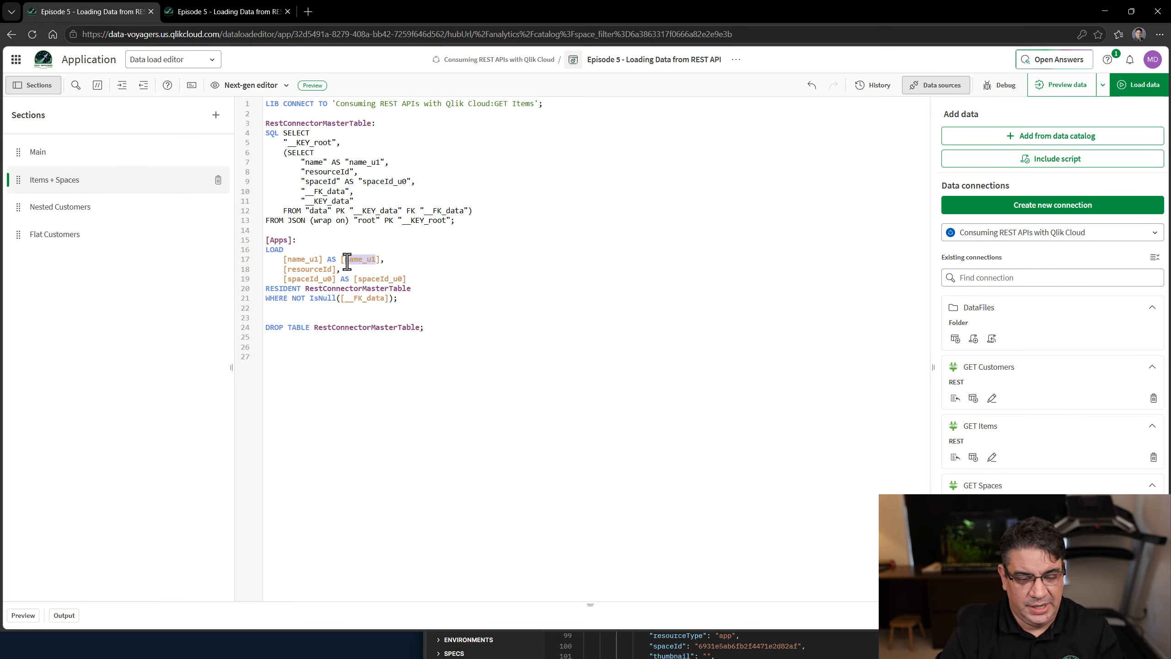
type("App N")
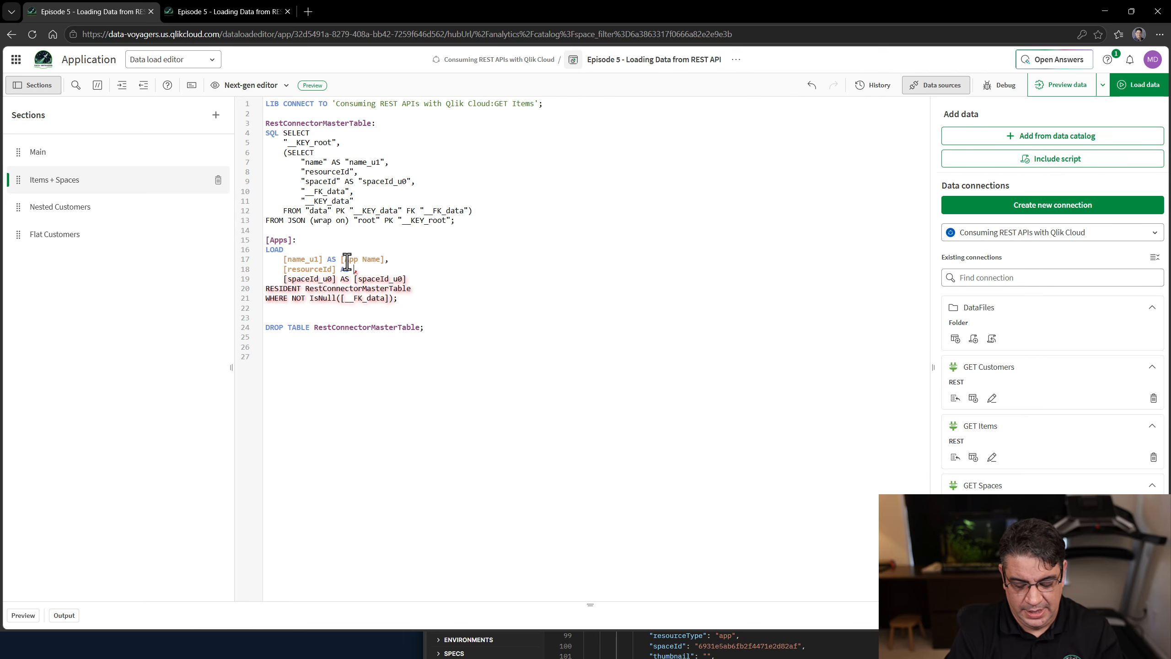
Alias resourceId as AppID and spaceId_u0 as %SpaceID, and remove the extra blank line before the DROP TABLE statement.
type(" []")
key("Left")
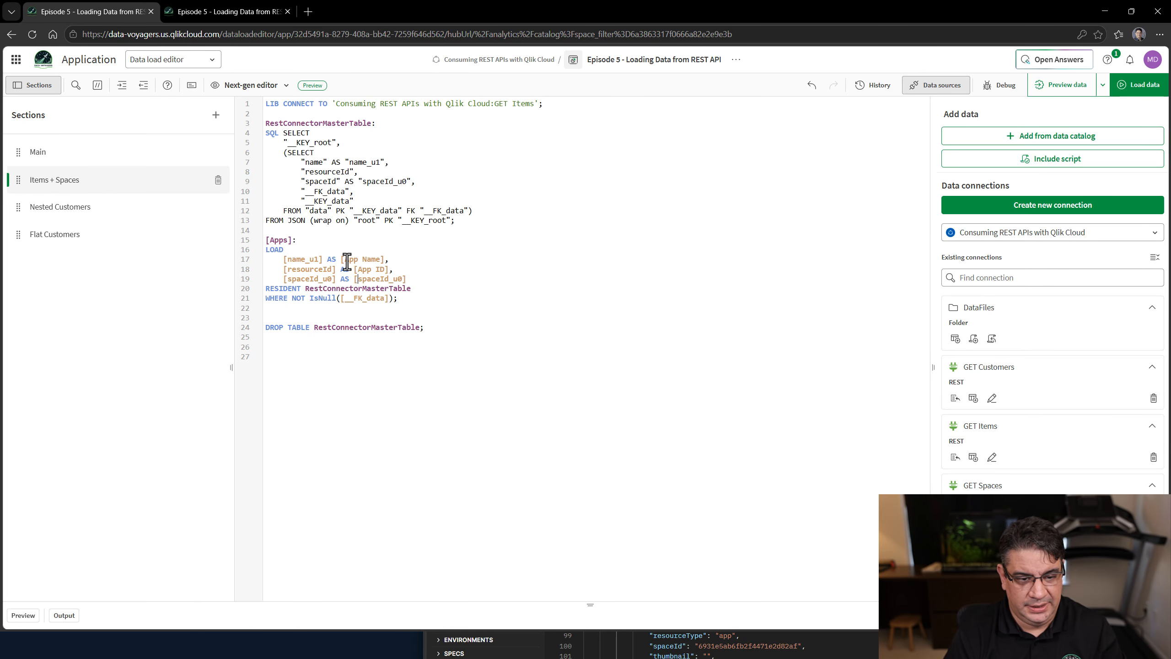
key("ctrl+shift+Right")
type("Spa")
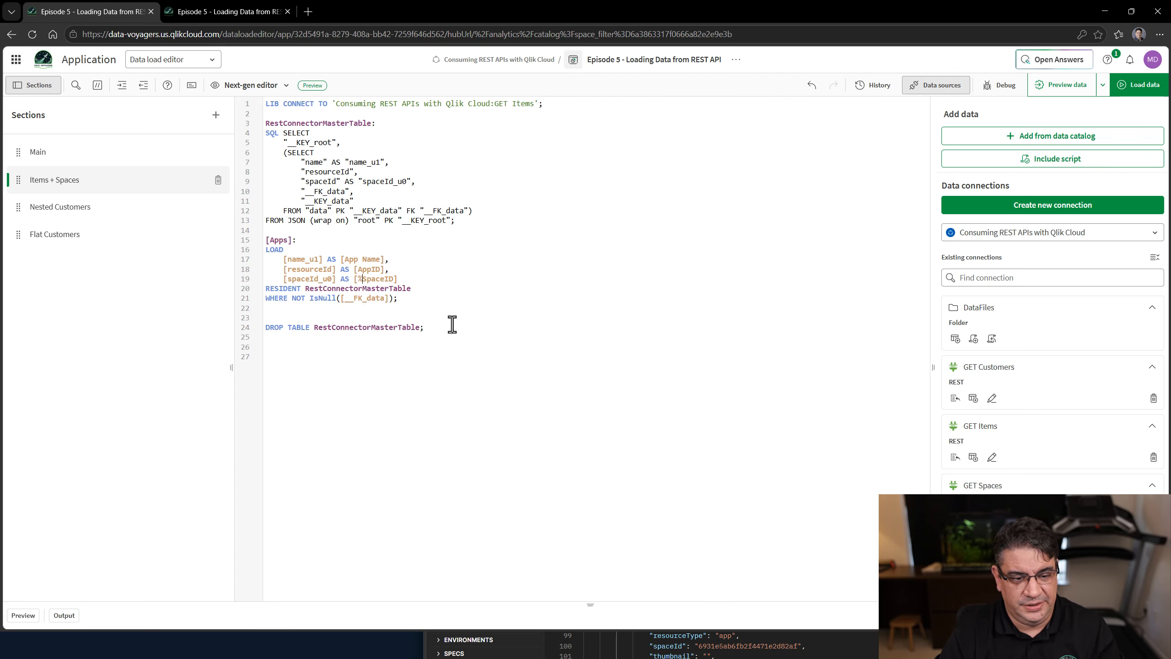
key("Delete")
key("End")
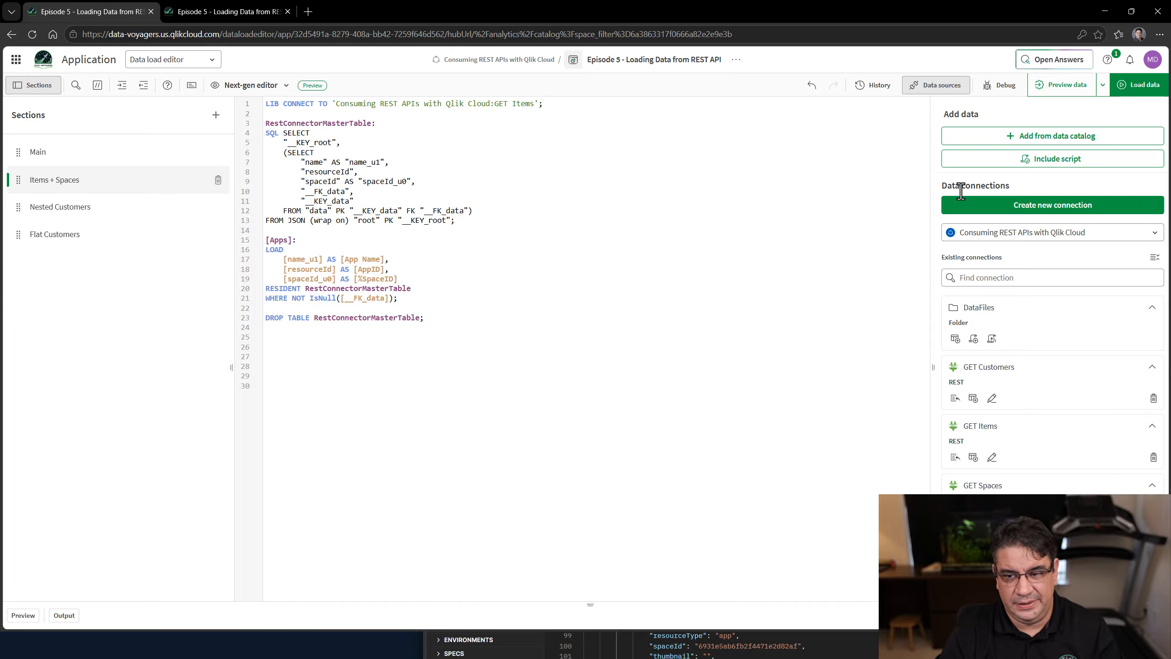
Load the data and preview the Apps table in the data model viewer.
left_click(1132, 86)
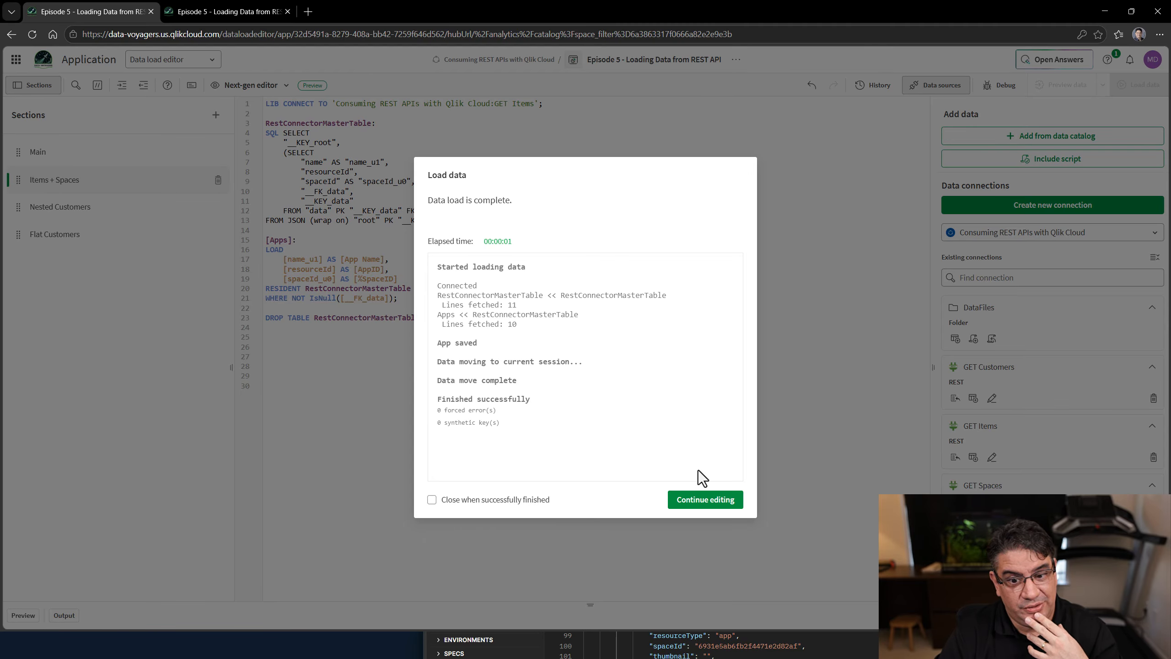
left_click(706, 499)
left_click(206, 10)
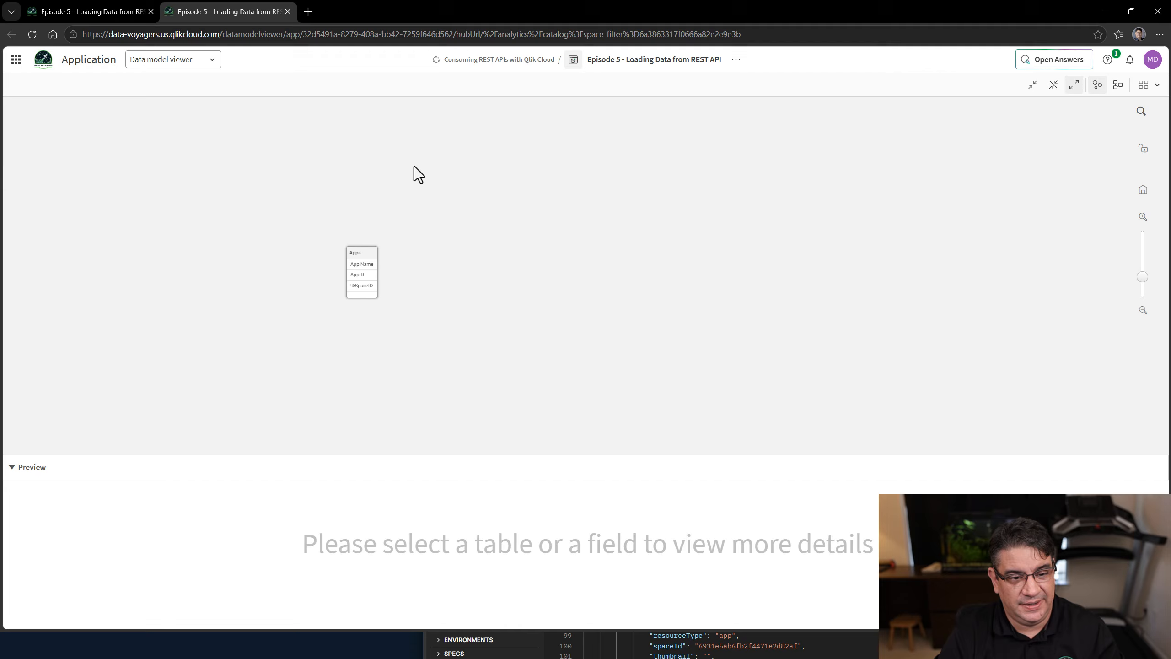
left_click(352, 262)
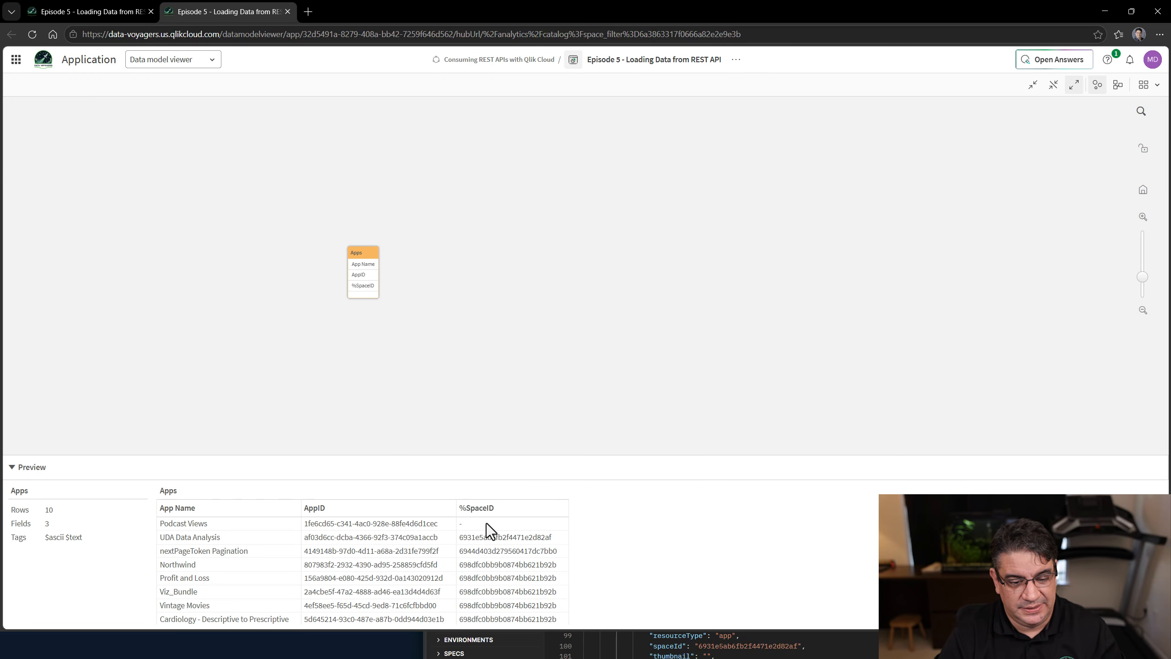
In the load script, extend the Apps table's WHERE clause with AND NOT IsNull([spaceId_u0]).
left_click(99, 10)
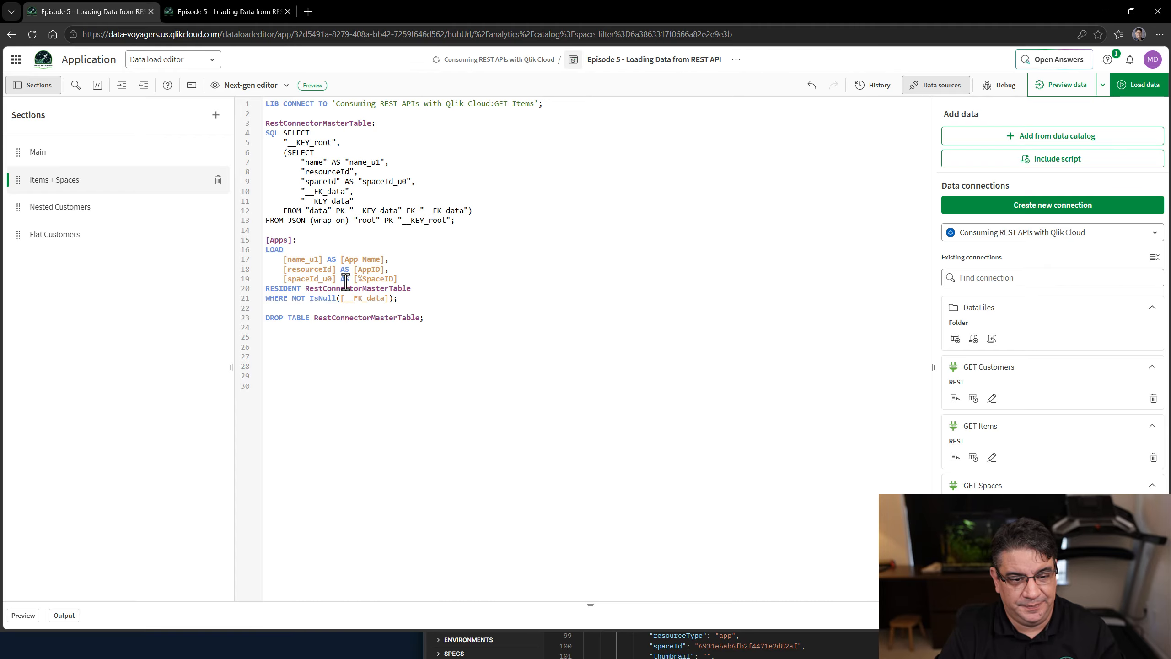
left_click_drag(336, 279, 284, 282)
left_click(394, 302)
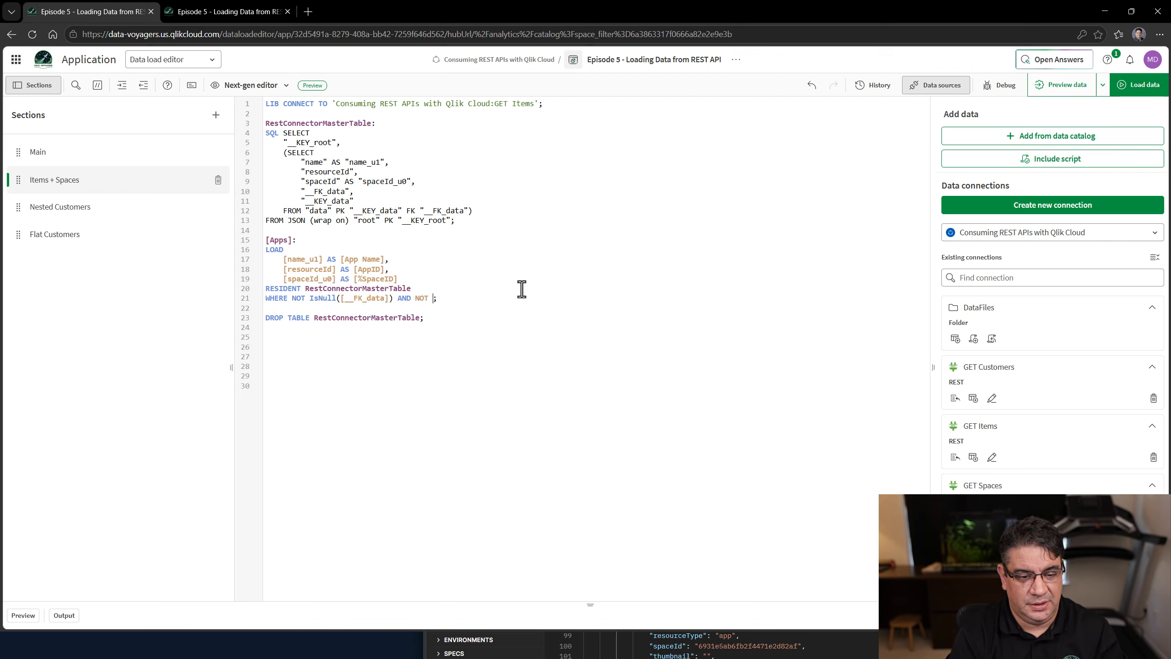
type("AND NOT IsNU")
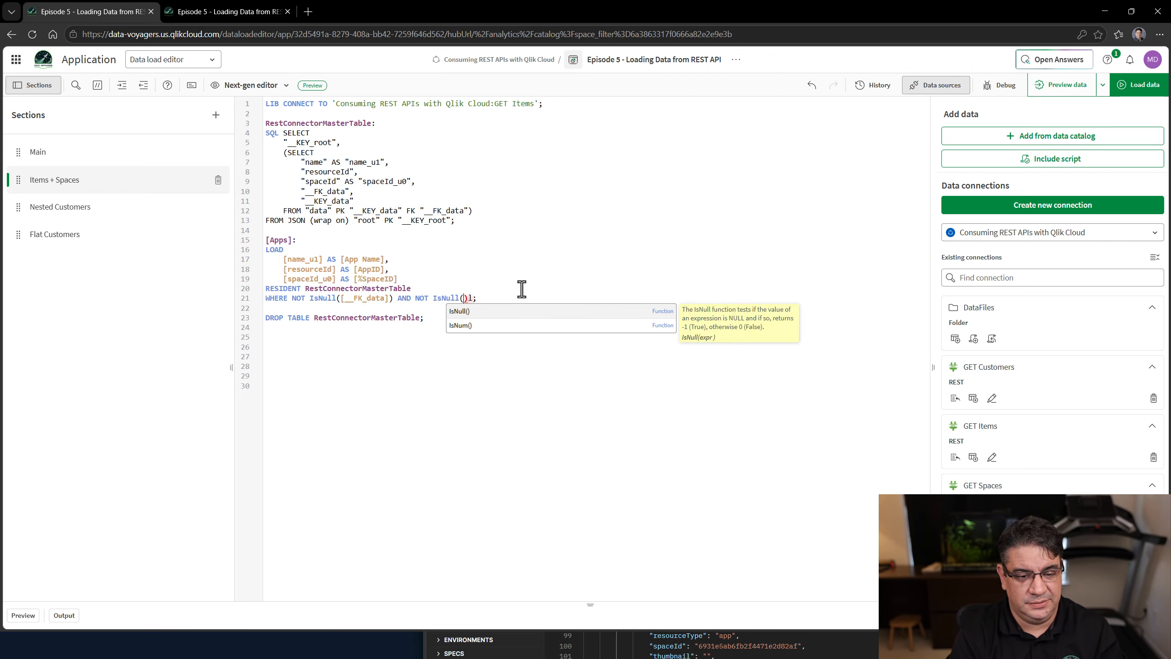
type("[spaceId_u0]")
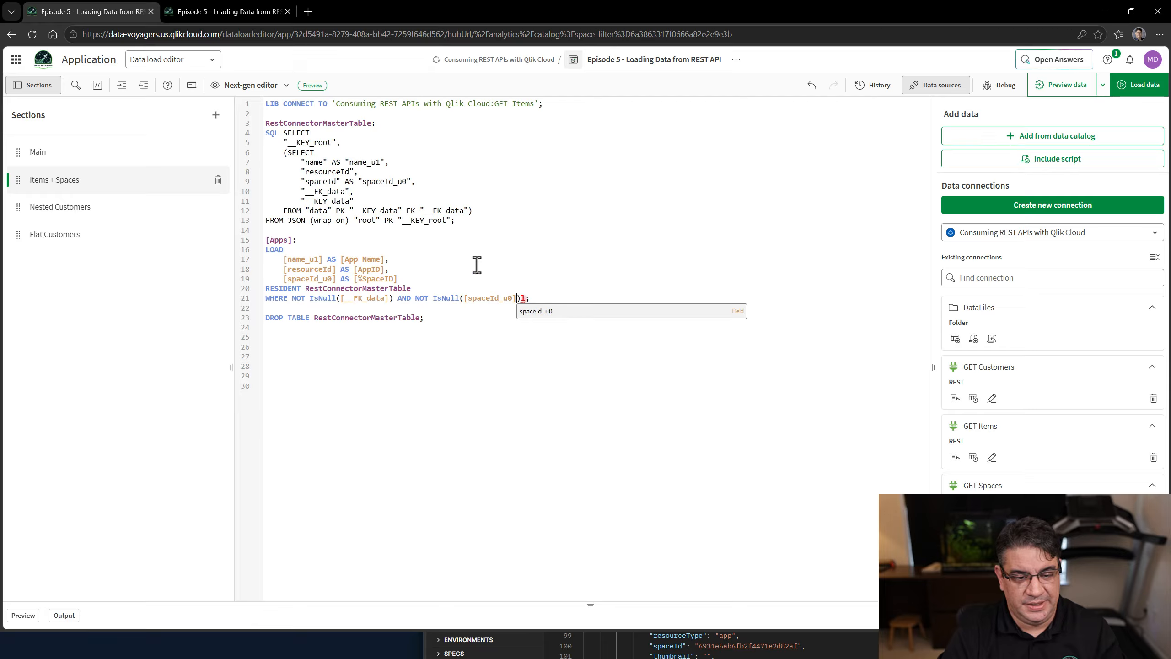
left_click(452, 259)
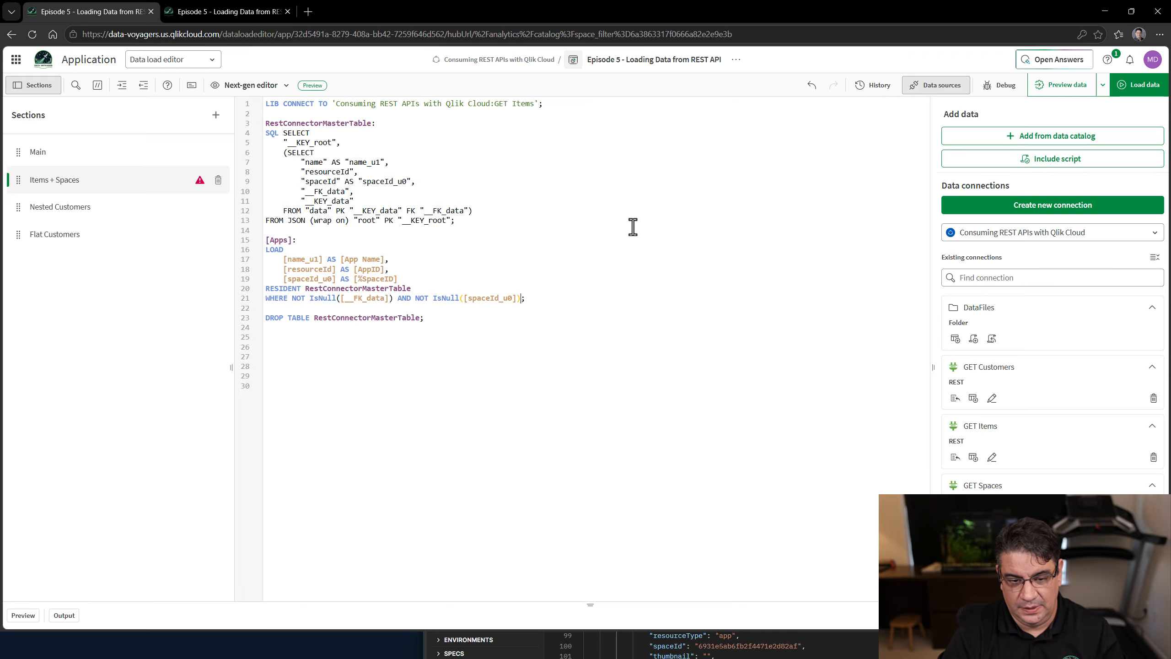
Load the data and check the Apps table's rows and %SpaceID values in the data model viewer.
left_click(1135, 88)
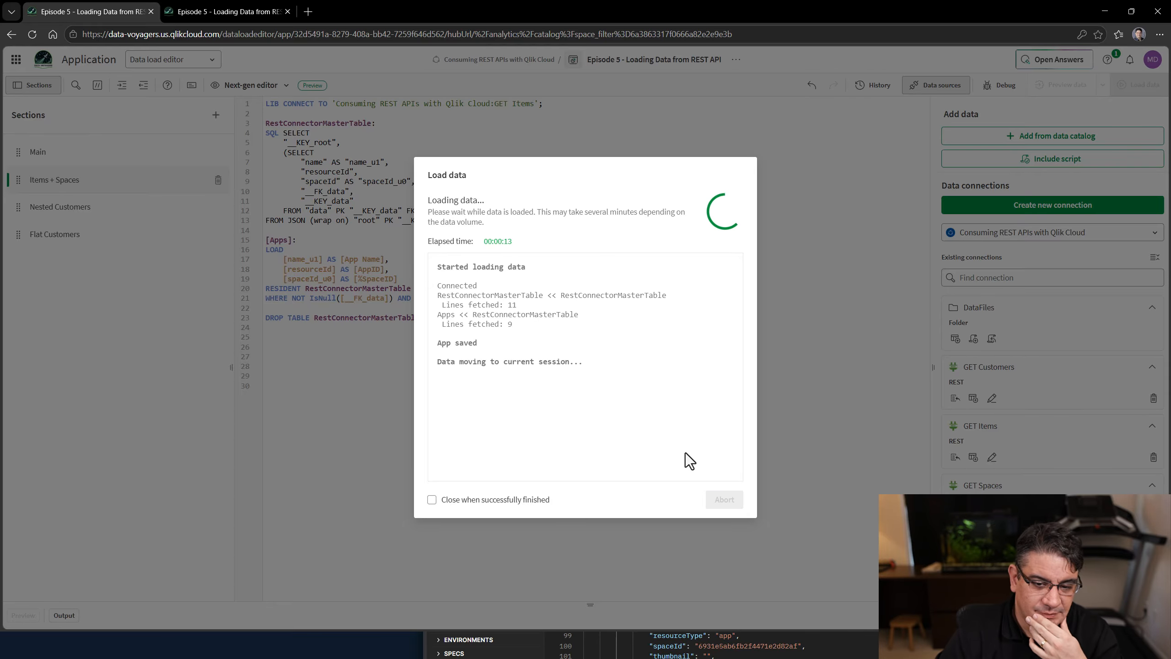
left_click(705, 499)
left_click(276, 13)
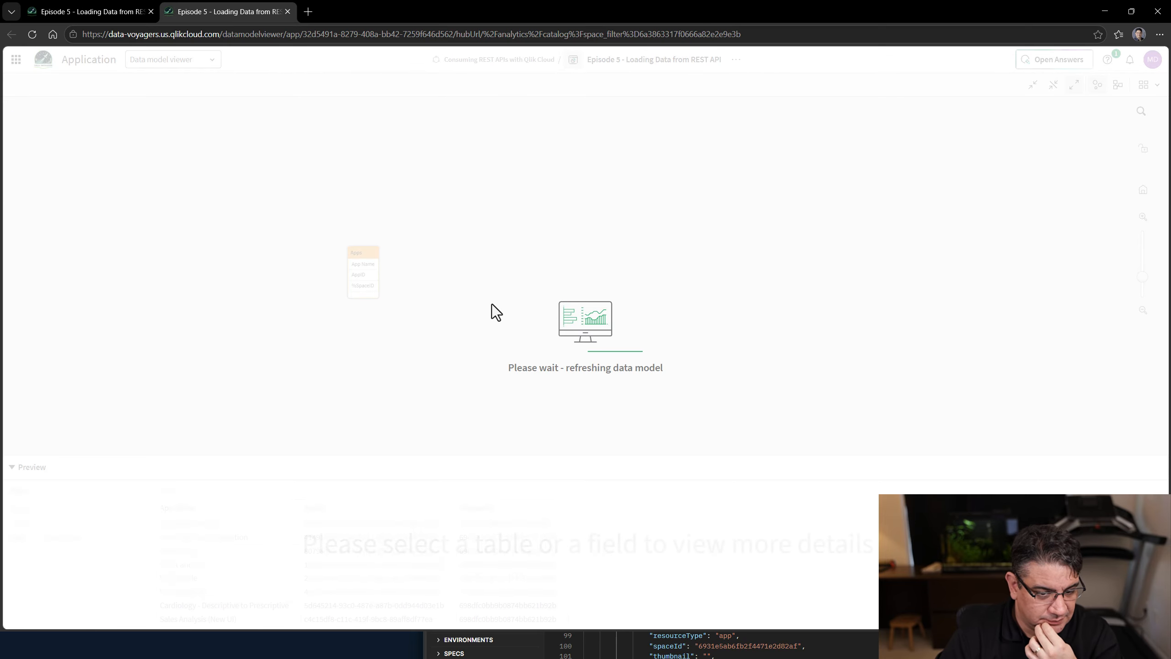
scroll(510, 580, "down", 1)
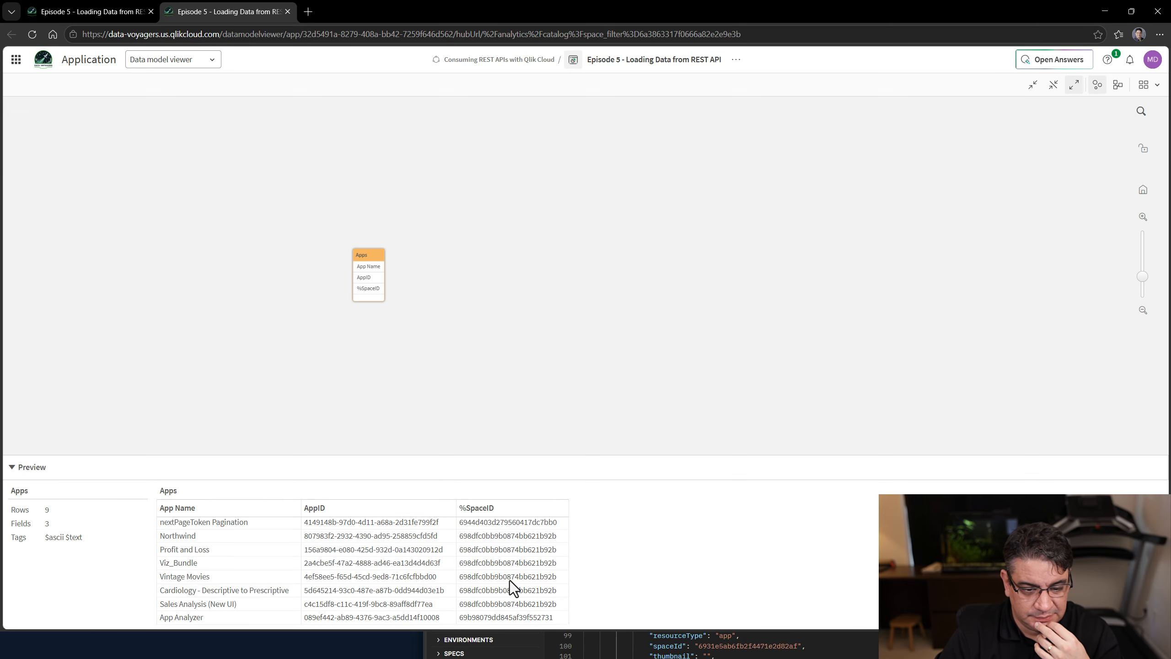
scroll(513, 578, "up", 1)
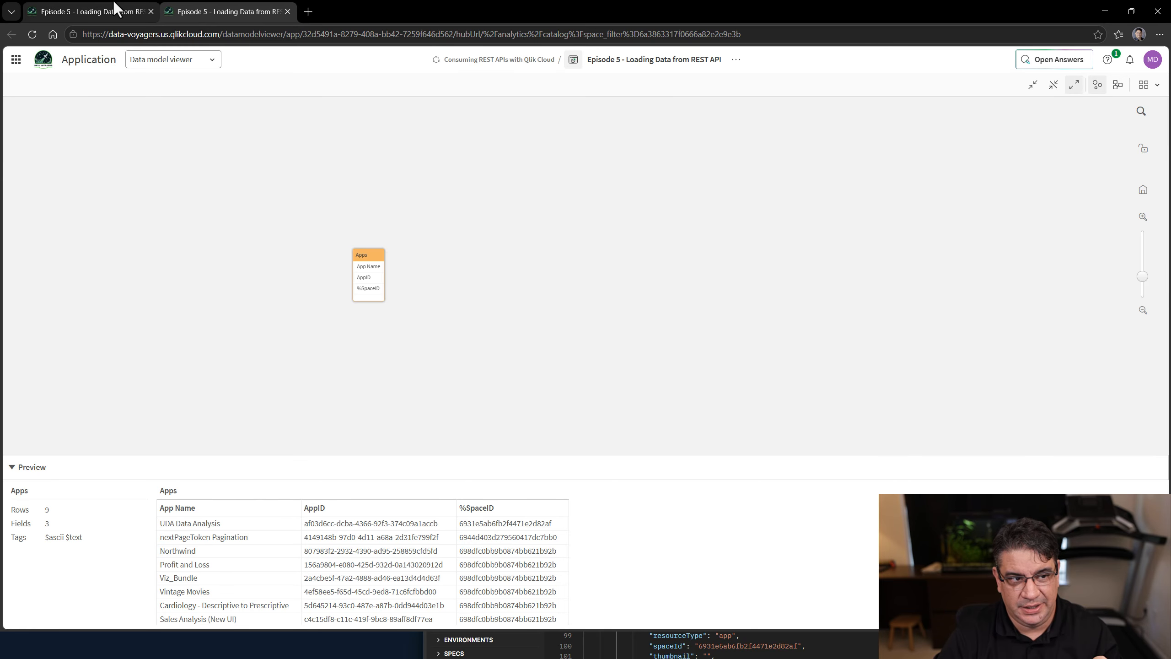
Return to the load script and review the RestConnectorMasterTable SELECT statement.
left_click(88, 12)
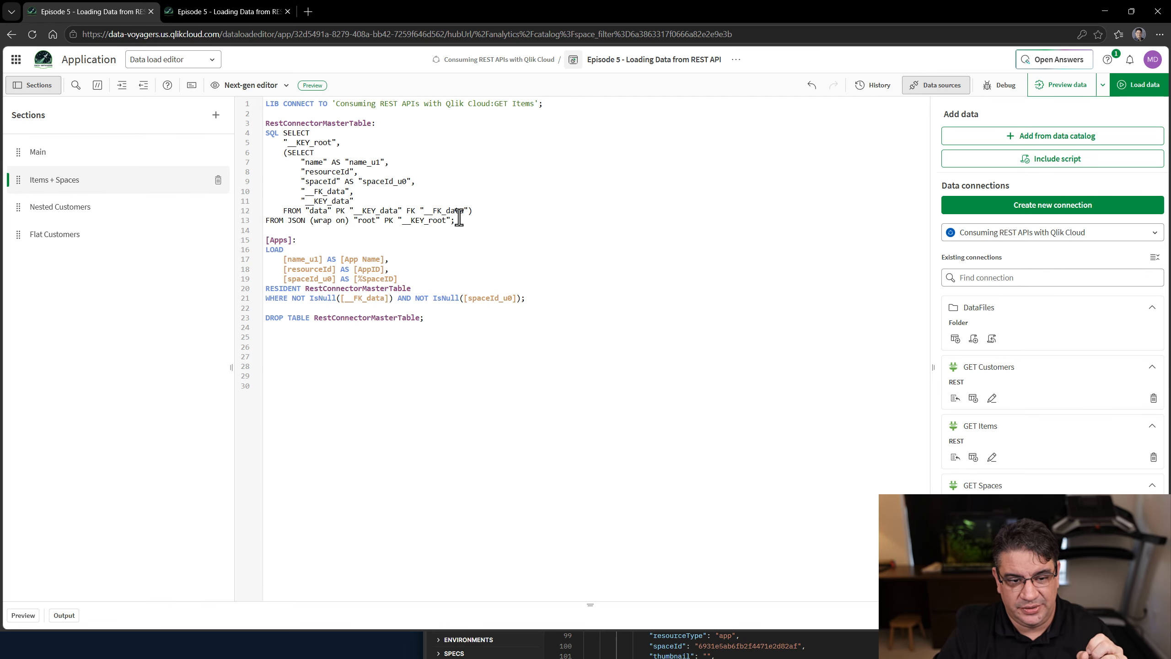
left_click_drag(455, 220, 276, 124)
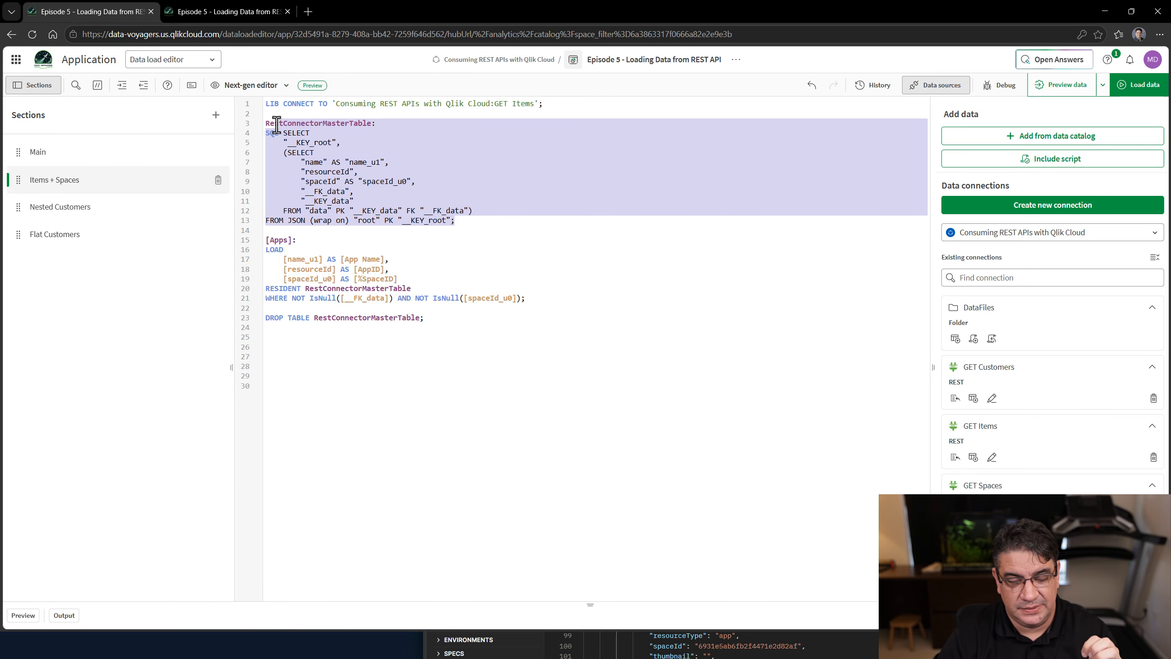
left_click(384, 162)
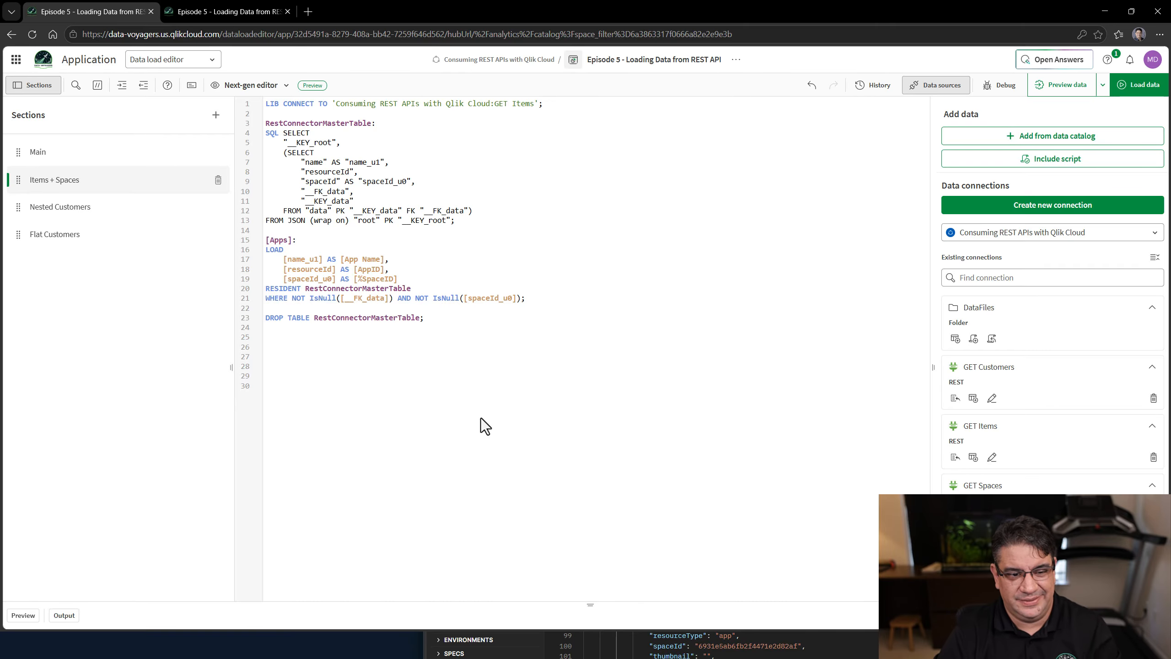
Add the comment "// To get the Applications" at the start of the script, above the GET Items connection statement.
left_click(433, 367)
key("Return")
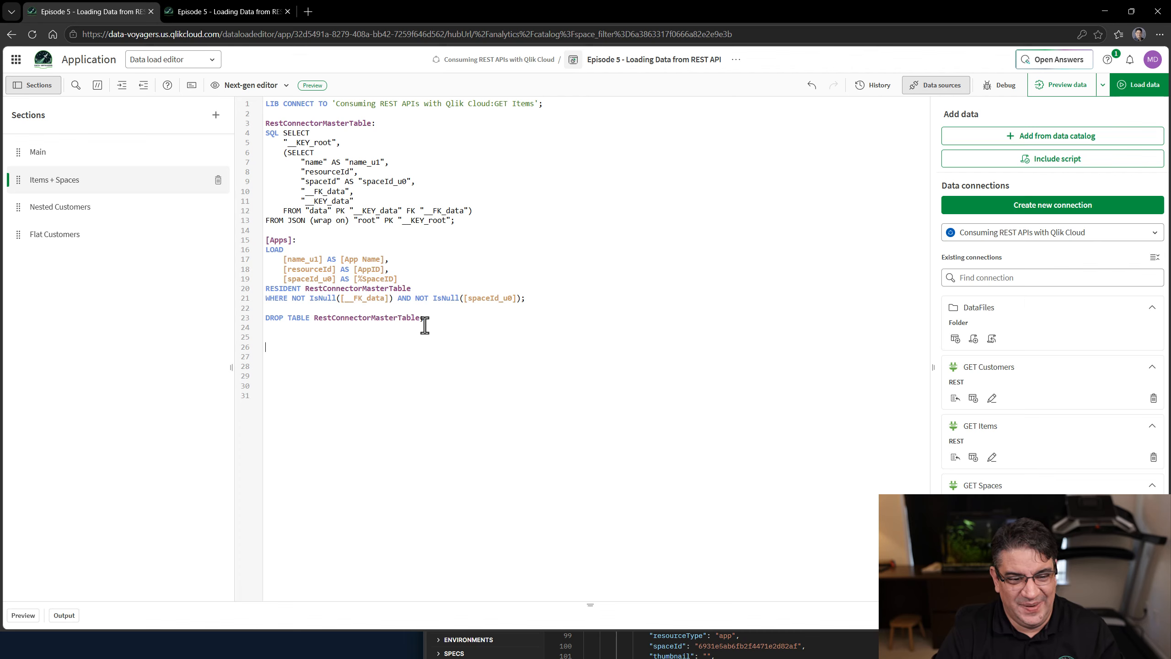
key("ctrl+Home")
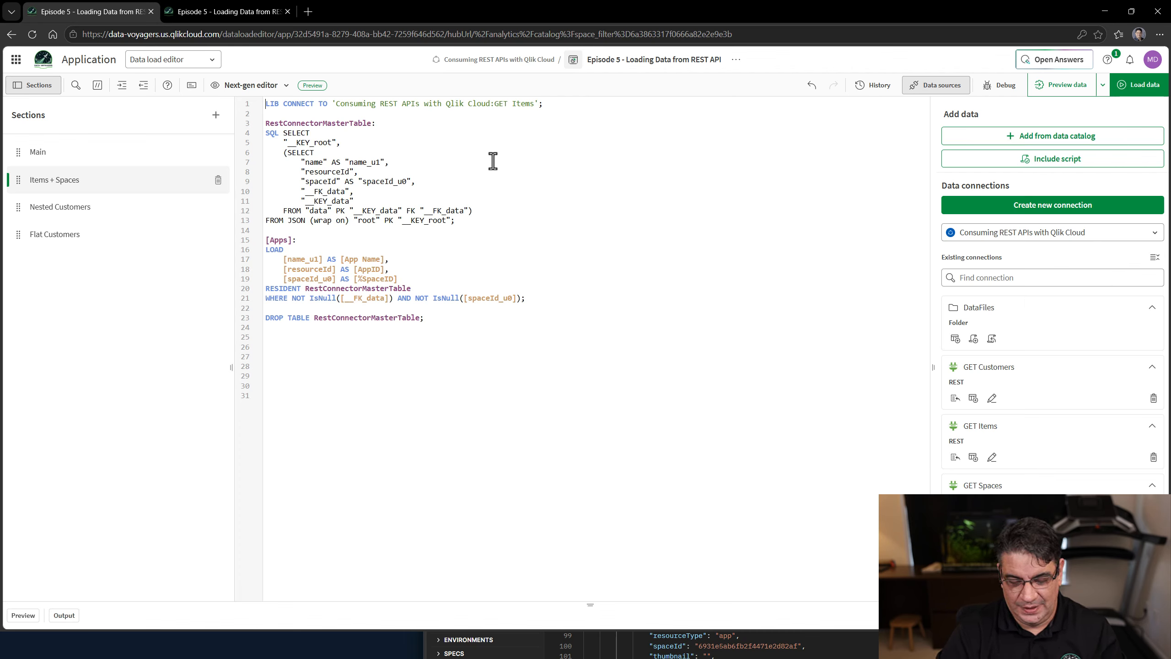
key("Return")
key("Return")
key("Up")
key("Up")
type("// To")
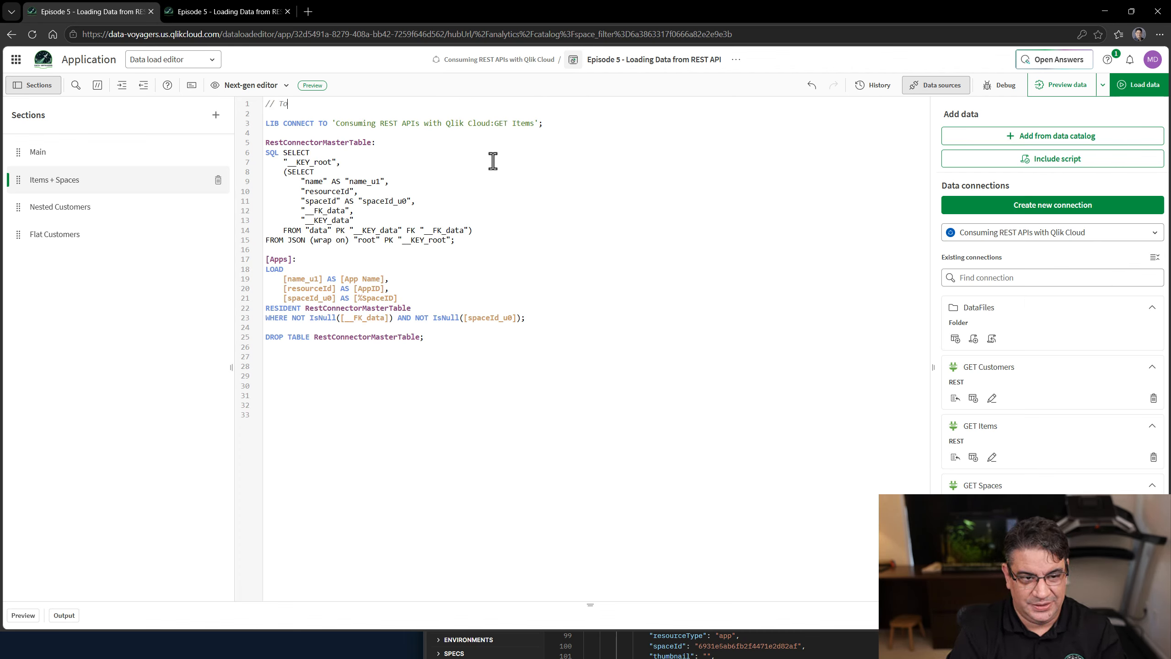
type(" get the Applica")
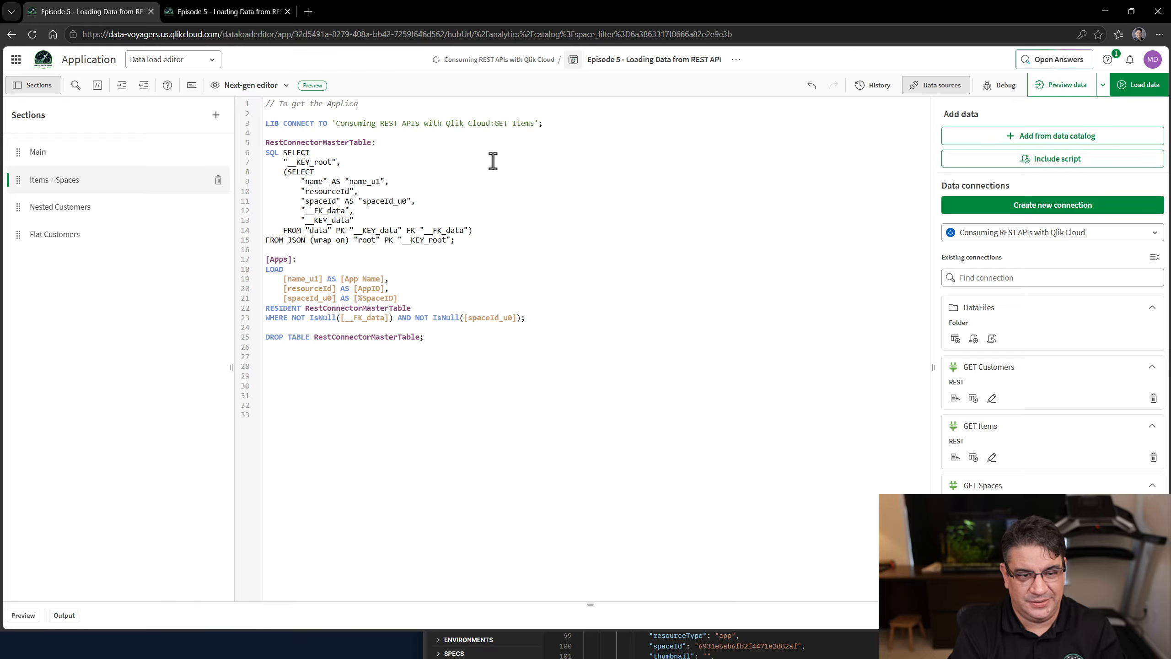
type("tions")
key("ctrl+shift+Left")
type("A")
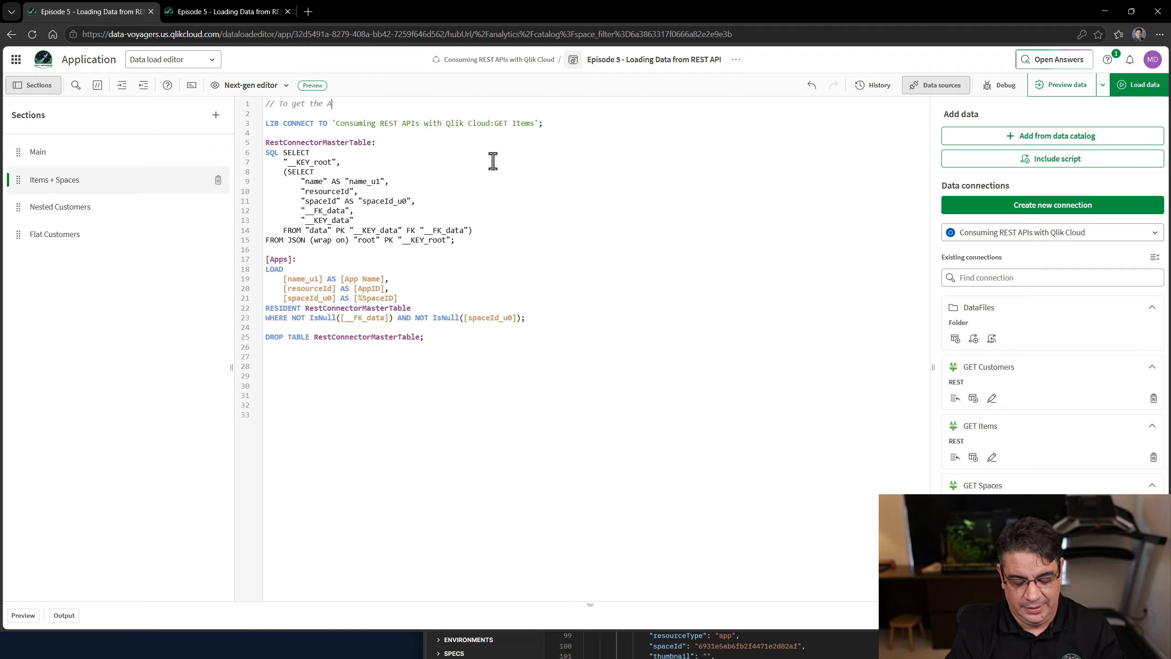
type("pplications")
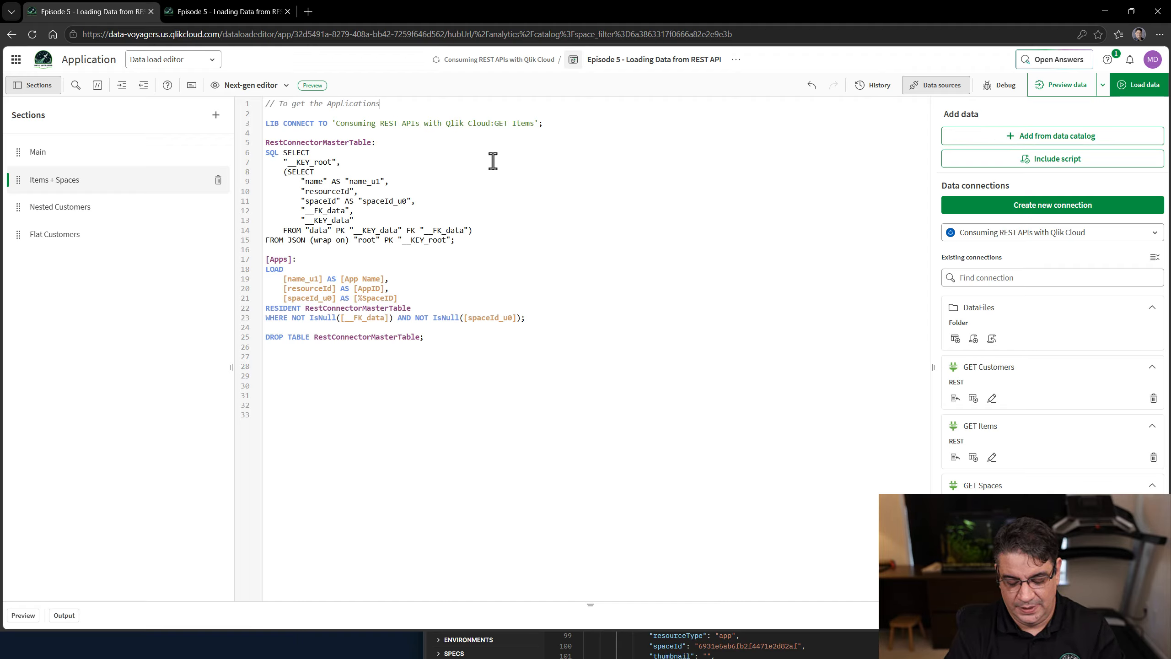
Copy the comment line below the Apps script block and change it to "// To get the Spaces".
key("shift+Home")
key("ctrl+c")
key("ctrl+End")
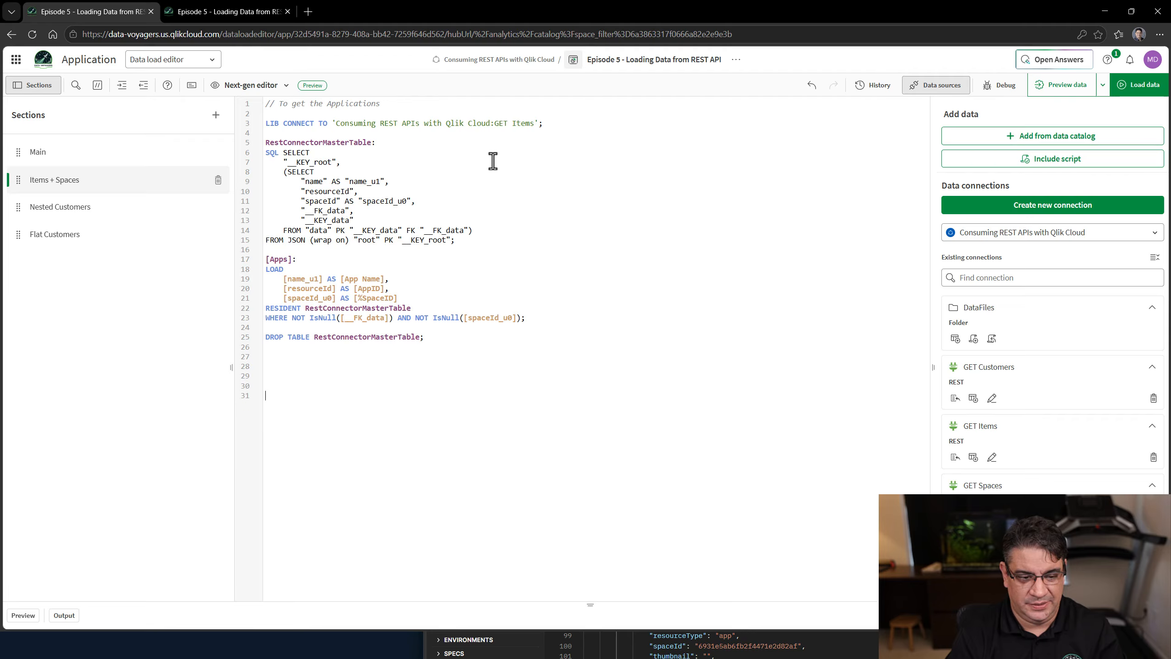
key("ctrl+v")
key("ctrl+shift+Left")
type("S")
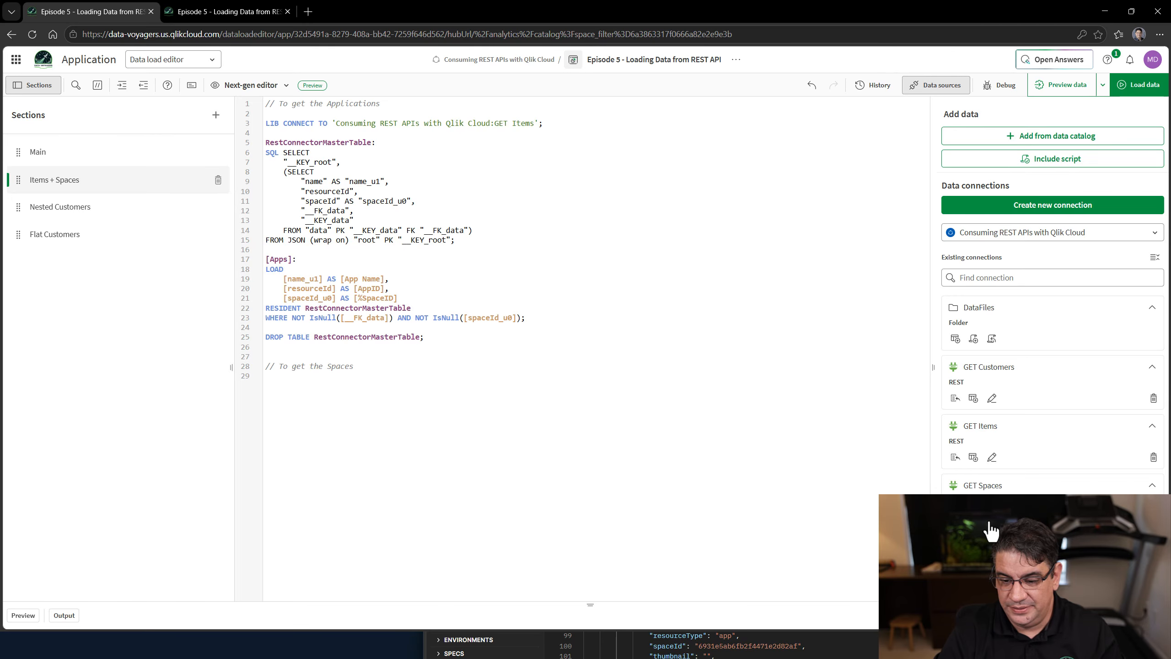
Start selecting data from the GET Spaces connection and set the preload symbols count to No limit.
left_click(975, 519)
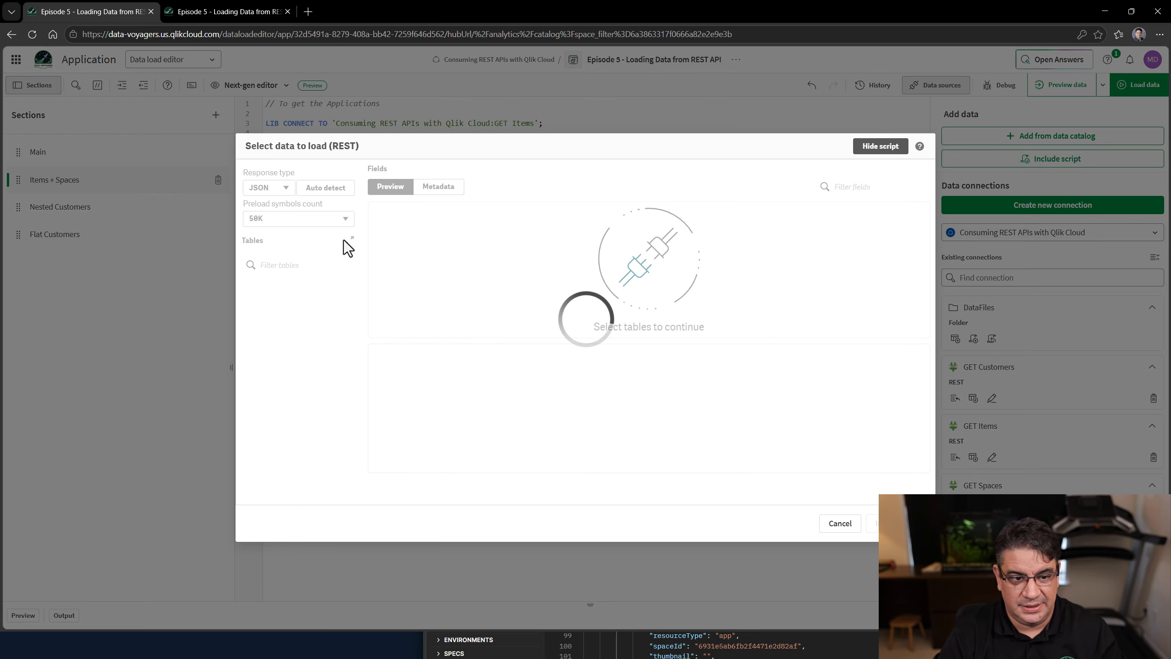
left_click(328, 220)
left_click(276, 321)
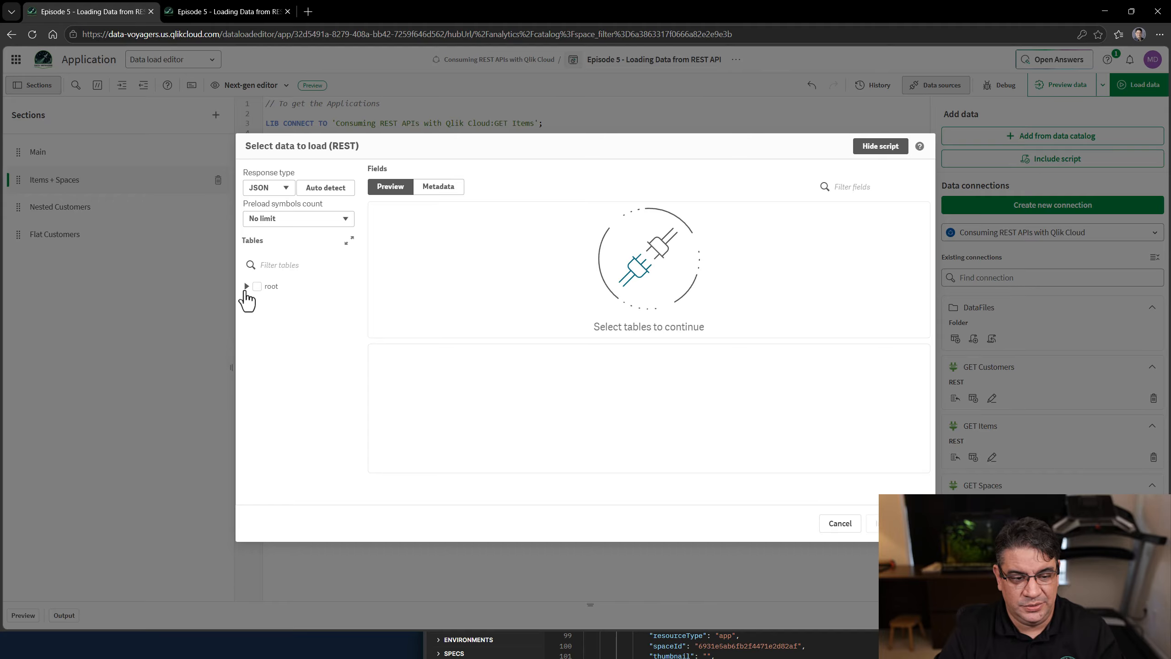
Expand the root and data nodes and preview the fields of the data table.
left_click(246, 287)
left_click(286, 300)
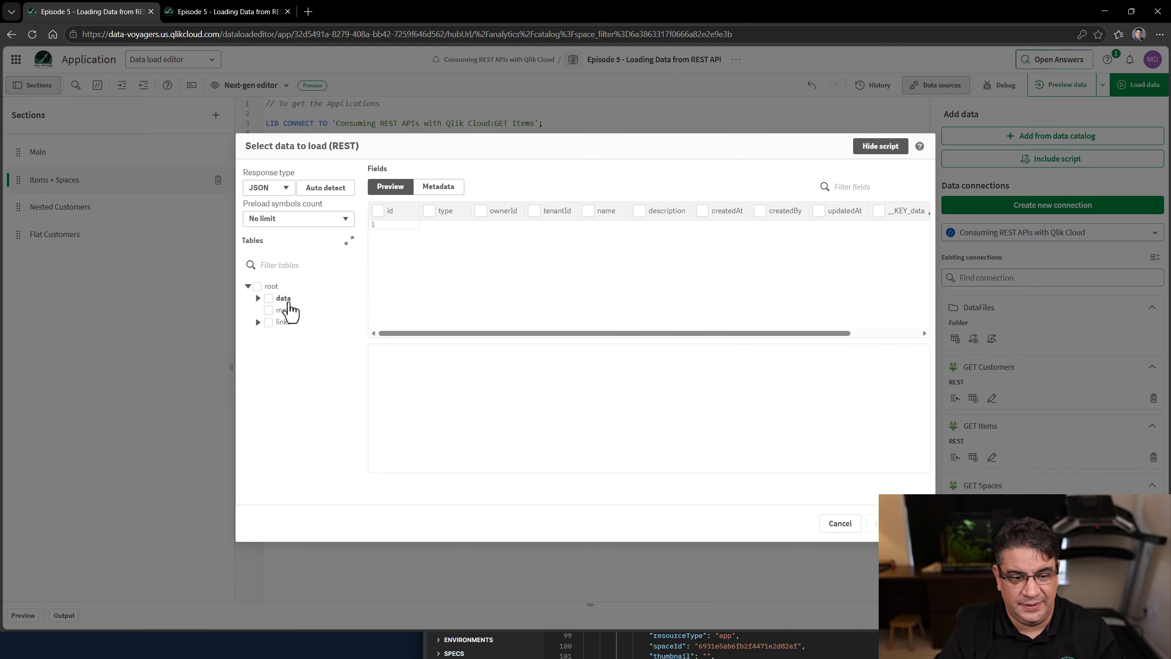
left_click(274, 287)
left_click(285, 300)
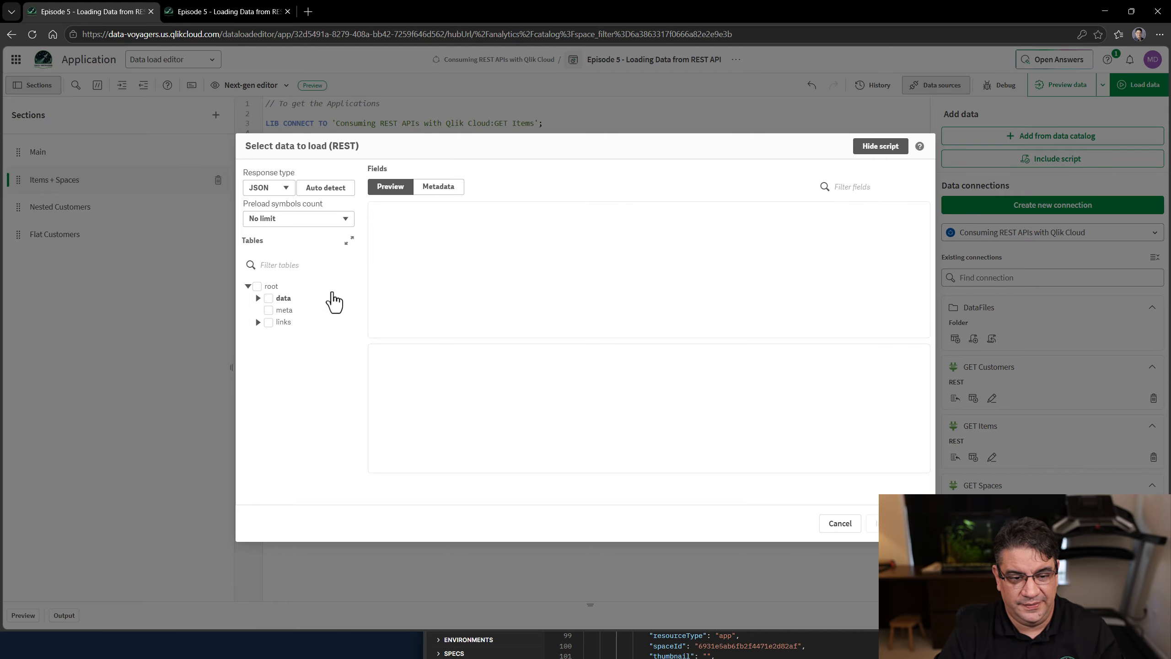
left_click(271, 287)
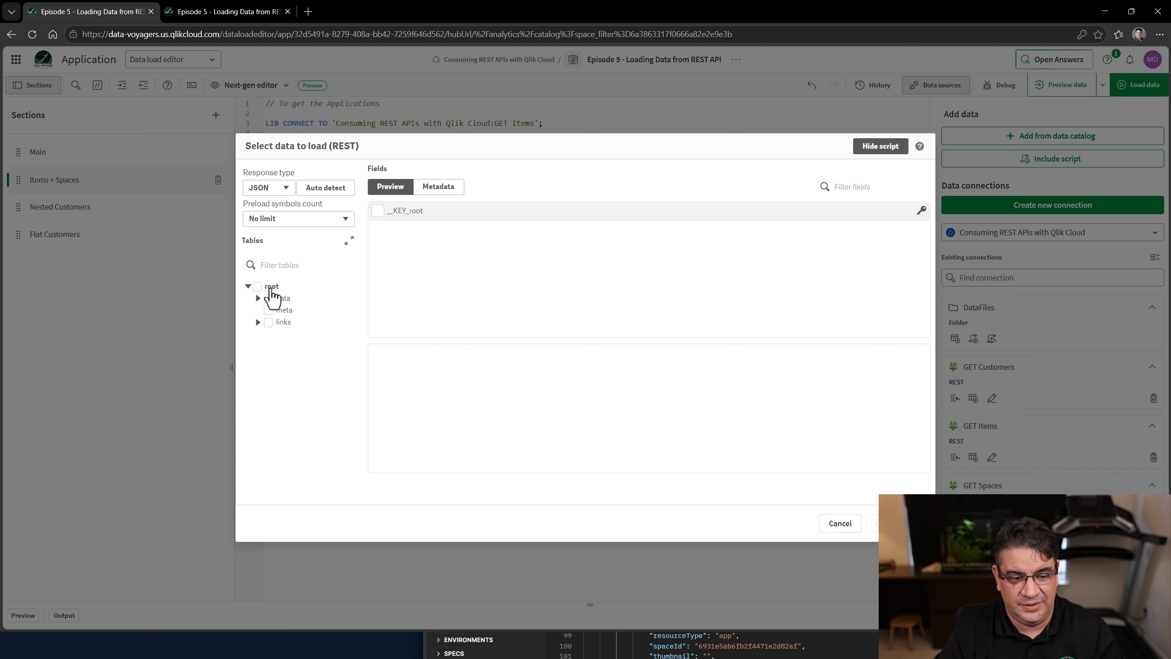
left_click(282, 298)
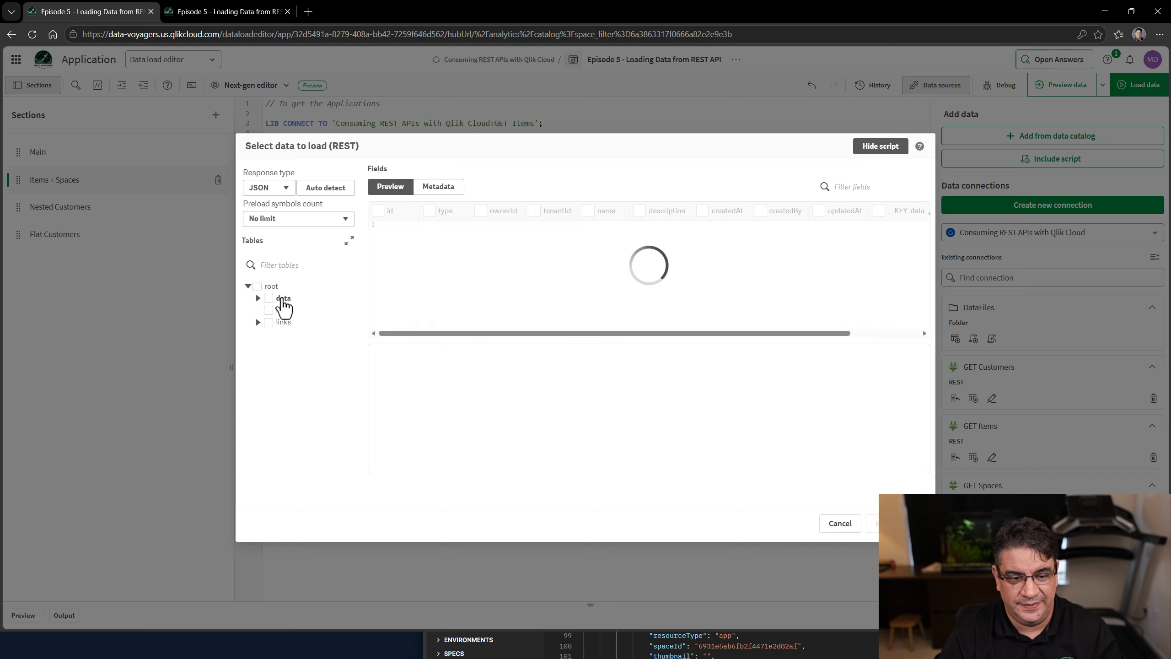
left_click(258, 299)
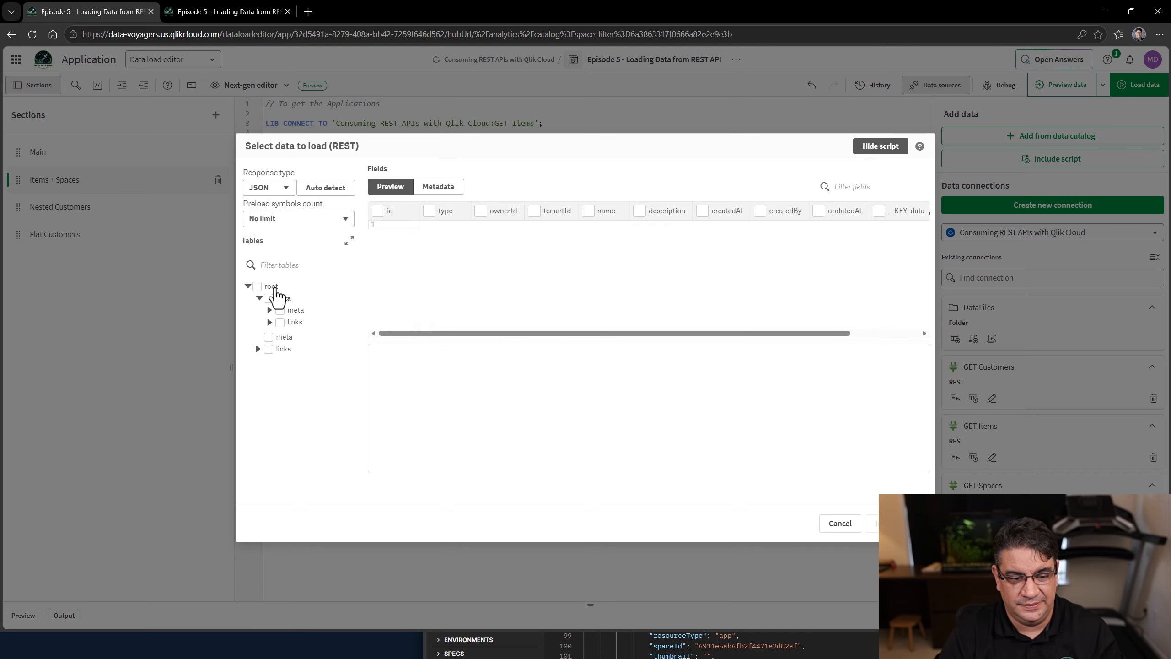
left_click(273, 287)
left_click(284, 299)
left_click(275, 289)
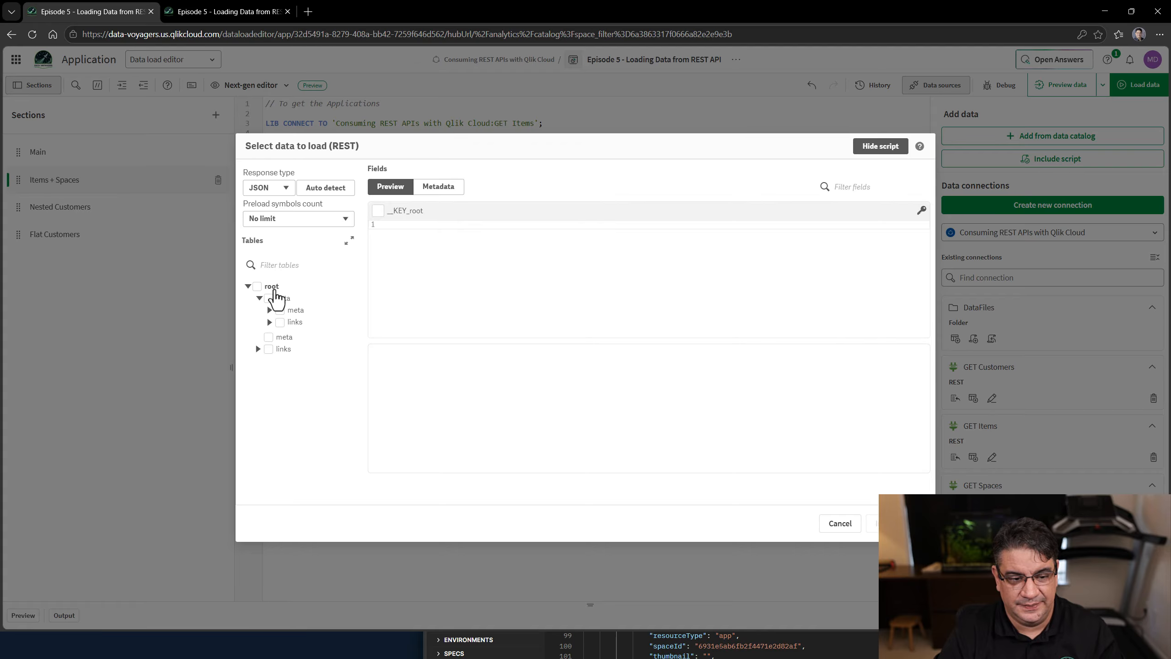
left_click(277, 297)
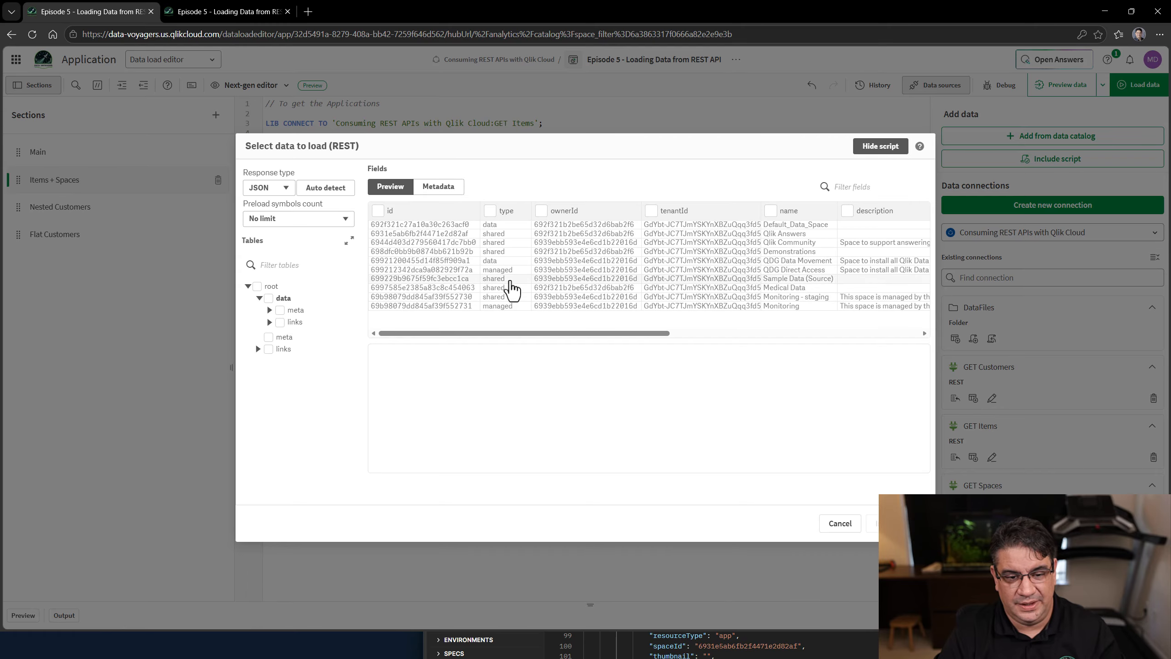
Select the id, type, name and description fields of the data table and insert the generated load script.
left_click(377, 210)
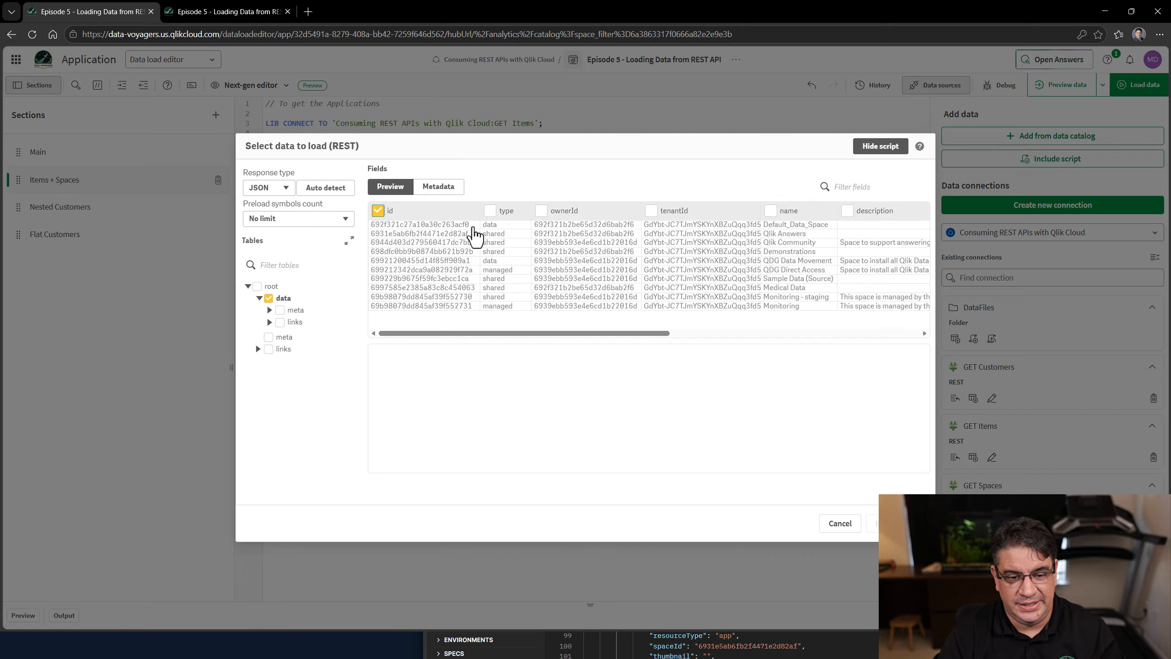
left_click(489, 210)
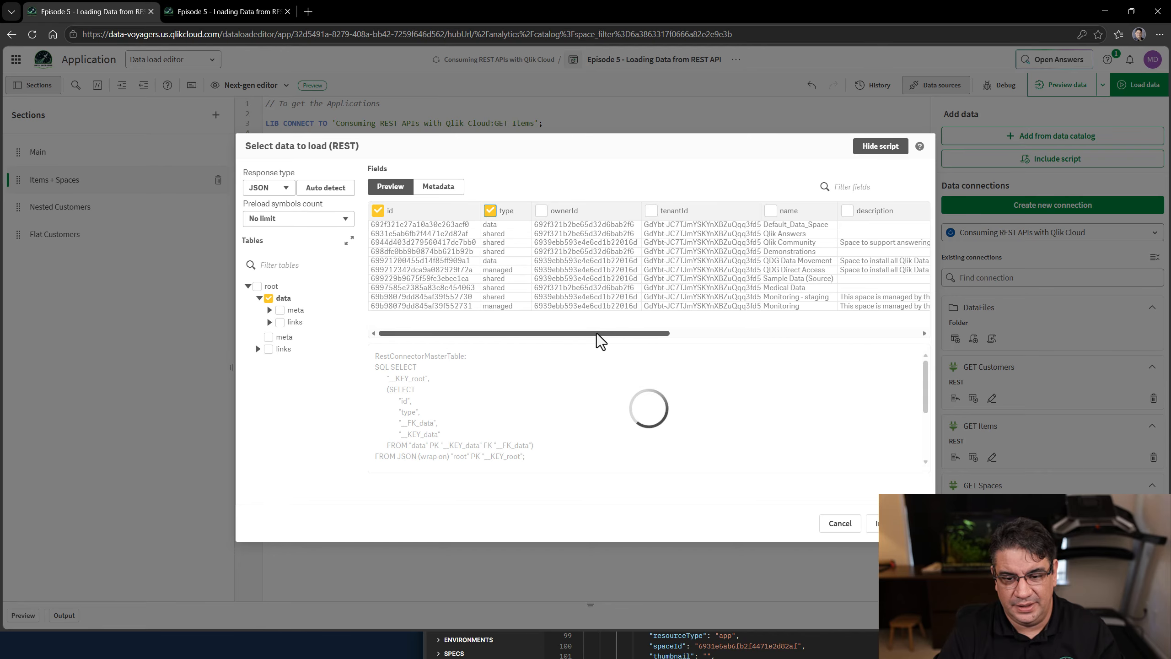
left_click(770, 210)
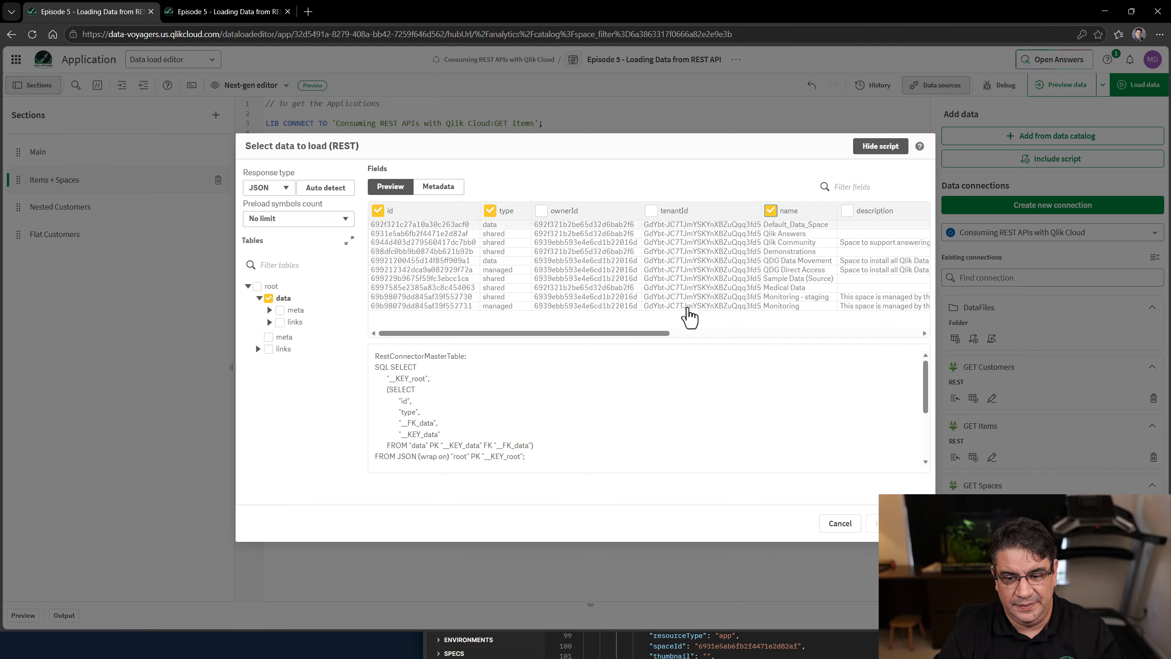
left_click(847, 210)
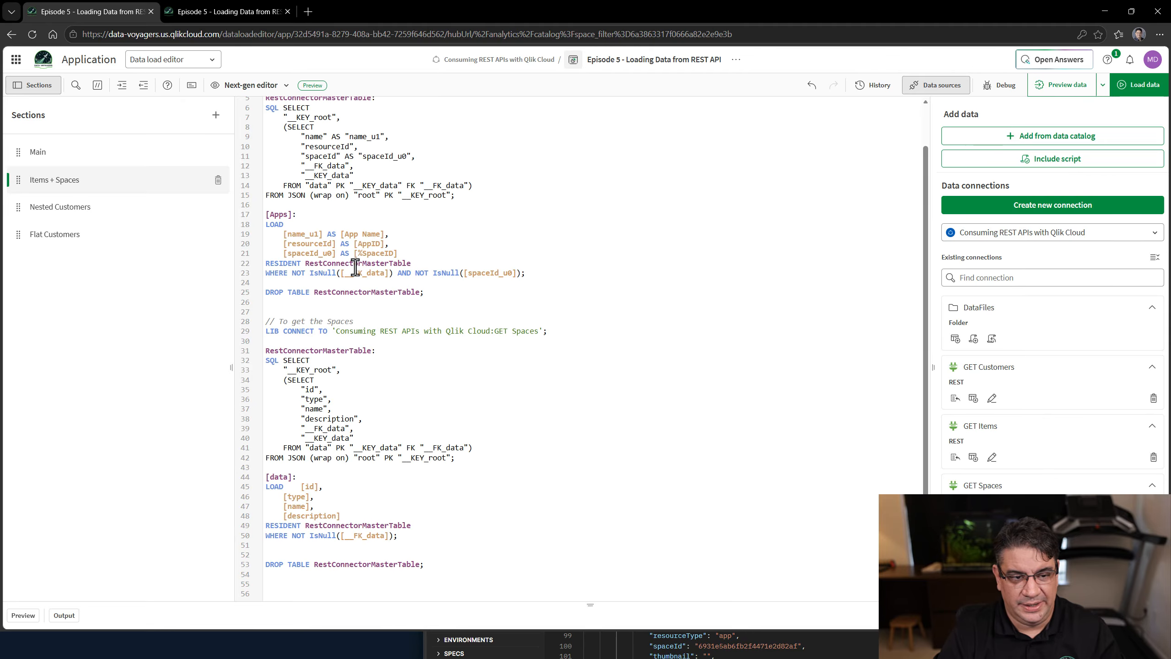
Review the GET Items and GET Spaces connection lines and the SQL SELECT block for the spaces in the load script.
scroll(355, 266, "up", 2)
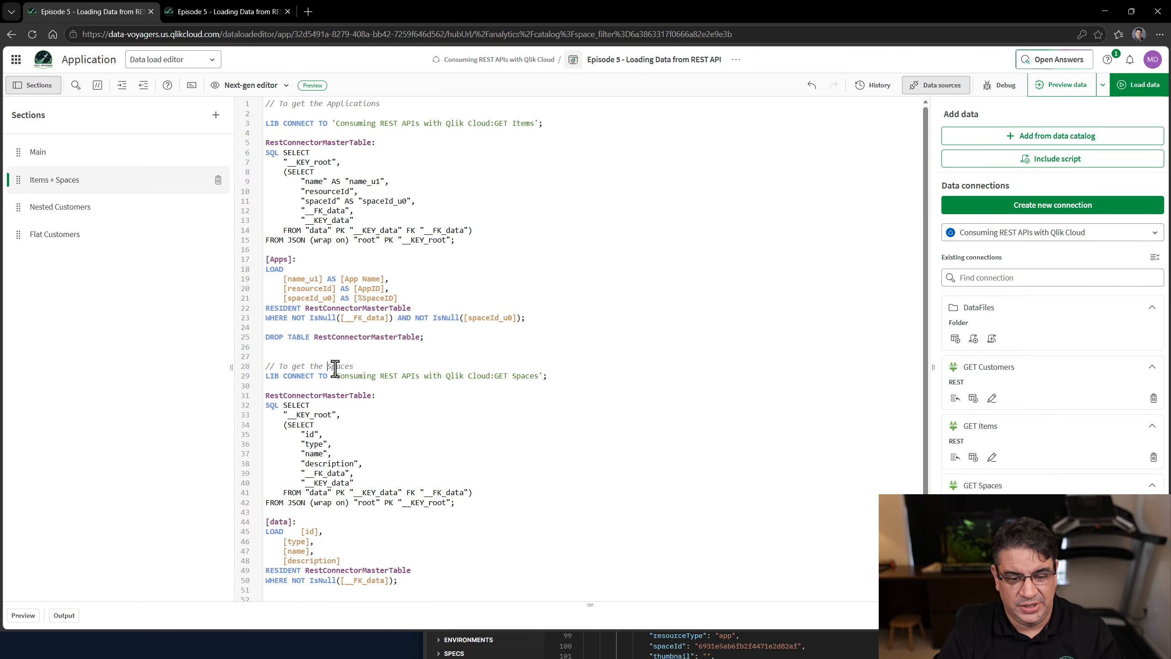
left_click_drag(336, 369, 346, 369)
left_click(279, 123)
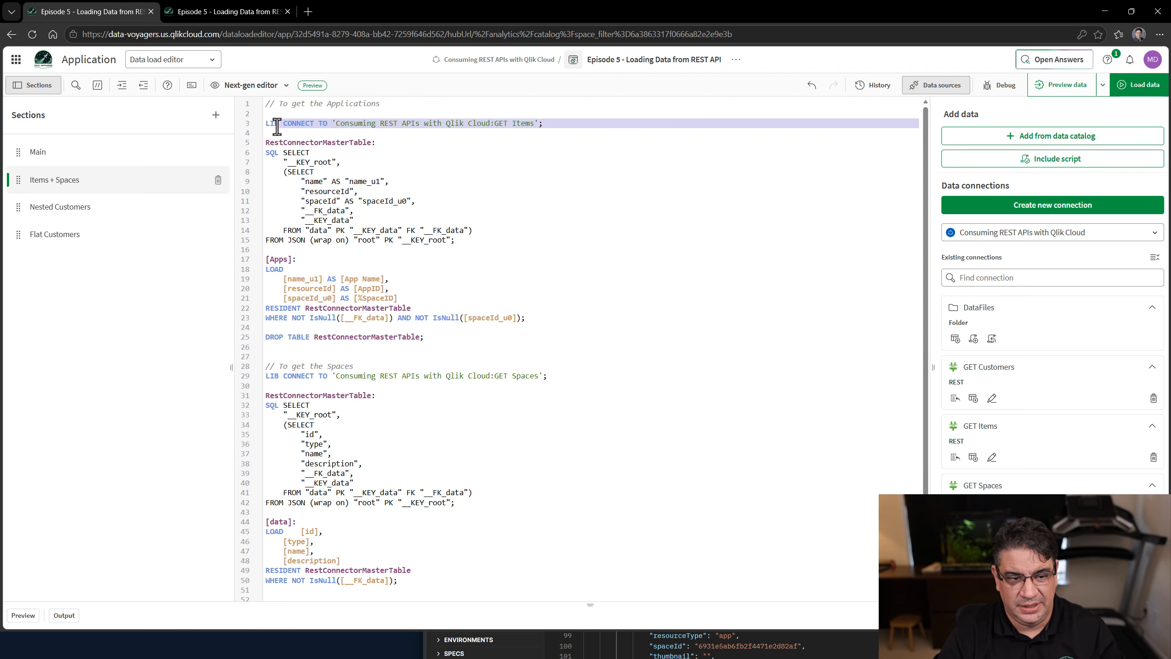
left_click_drag(561, 378, 278, 370)
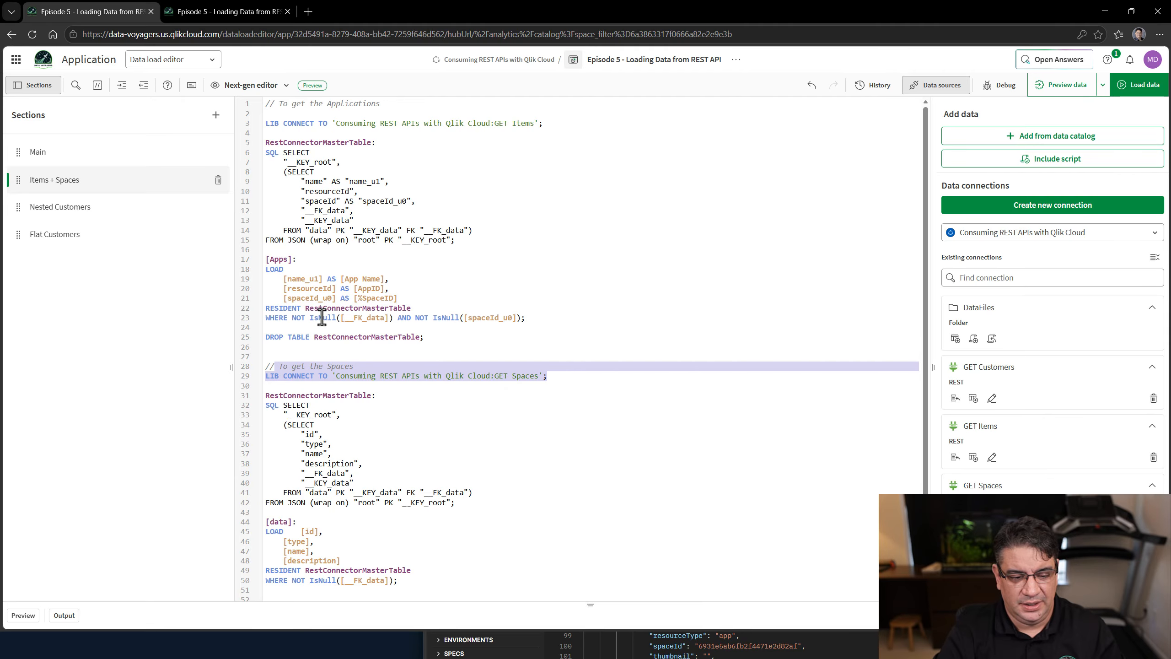
scroll(321, 317, "down", 2)
left_click_drag(455, 457, 283, 370)
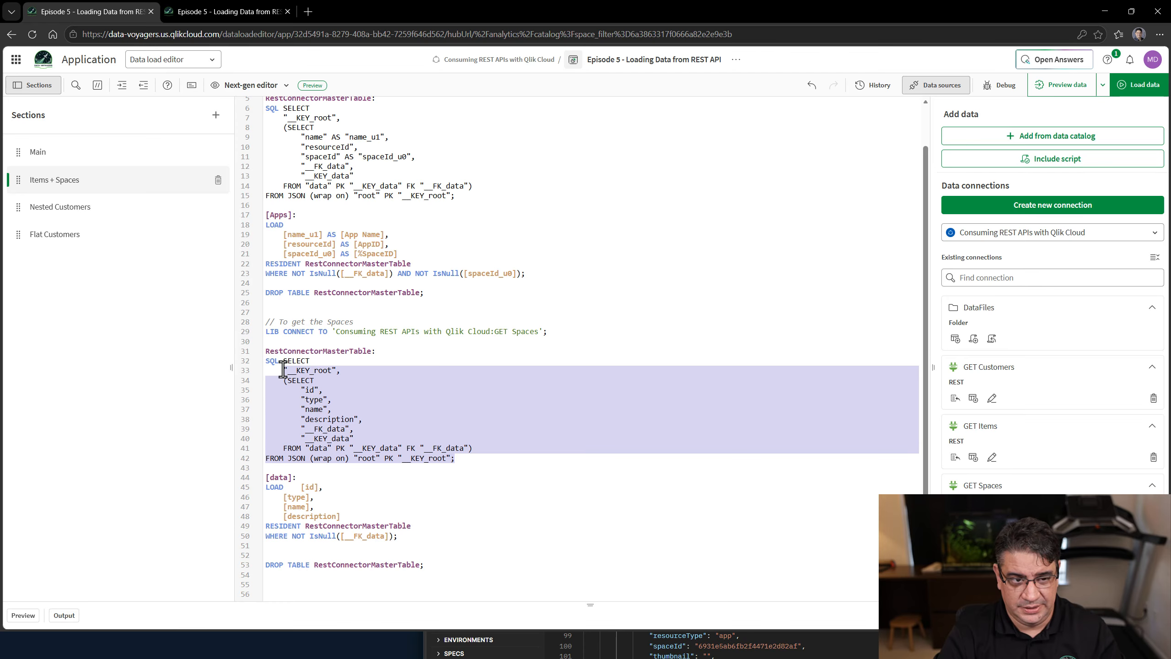
In the [data] table's load statement, put [id] on its own line below LOAD and alias it as [%SpaceID].
left_click(295, 489)
key("shift+Home")
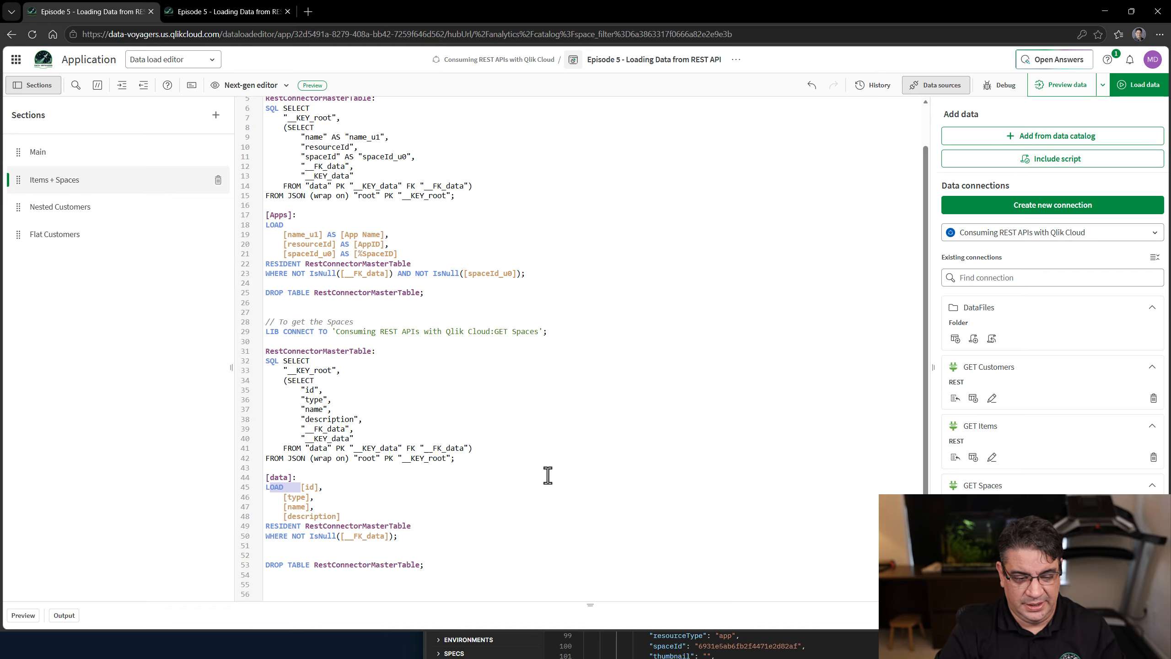
key("Return")
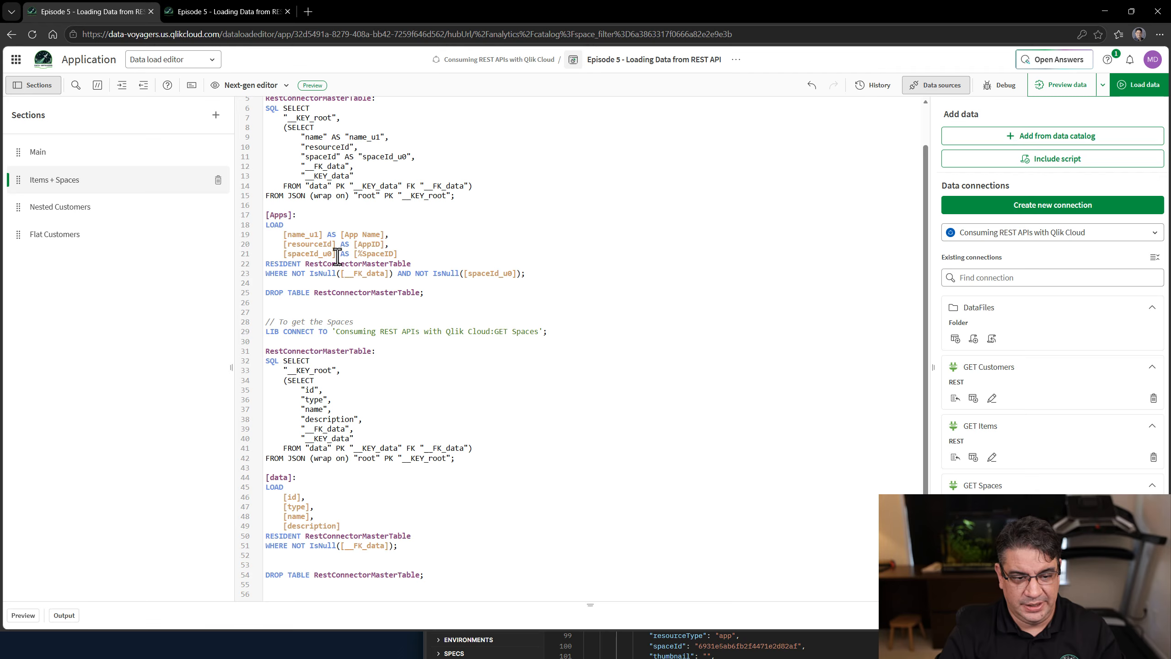
left_click_drag(338, 257, 417, 253)
key("ctrl+c")
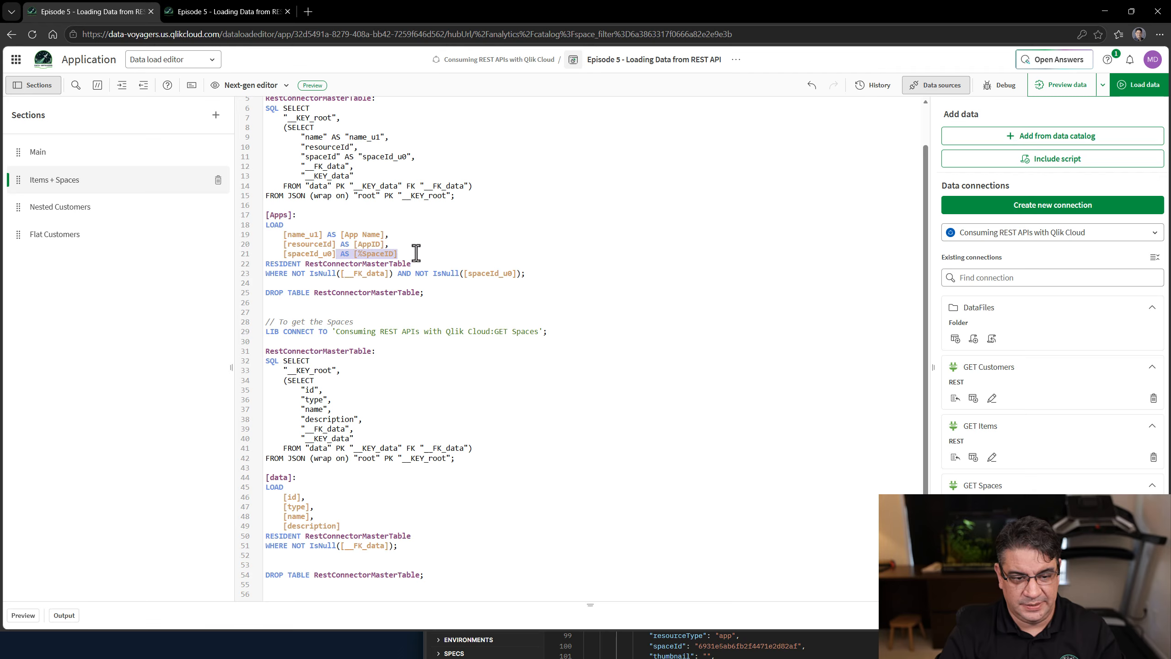
left_click(301, 498)
key("ctrl+v")
Alias the type, name and description fields as [Space Type], [Space Name] and [Space Description].
left_click(310, 508)
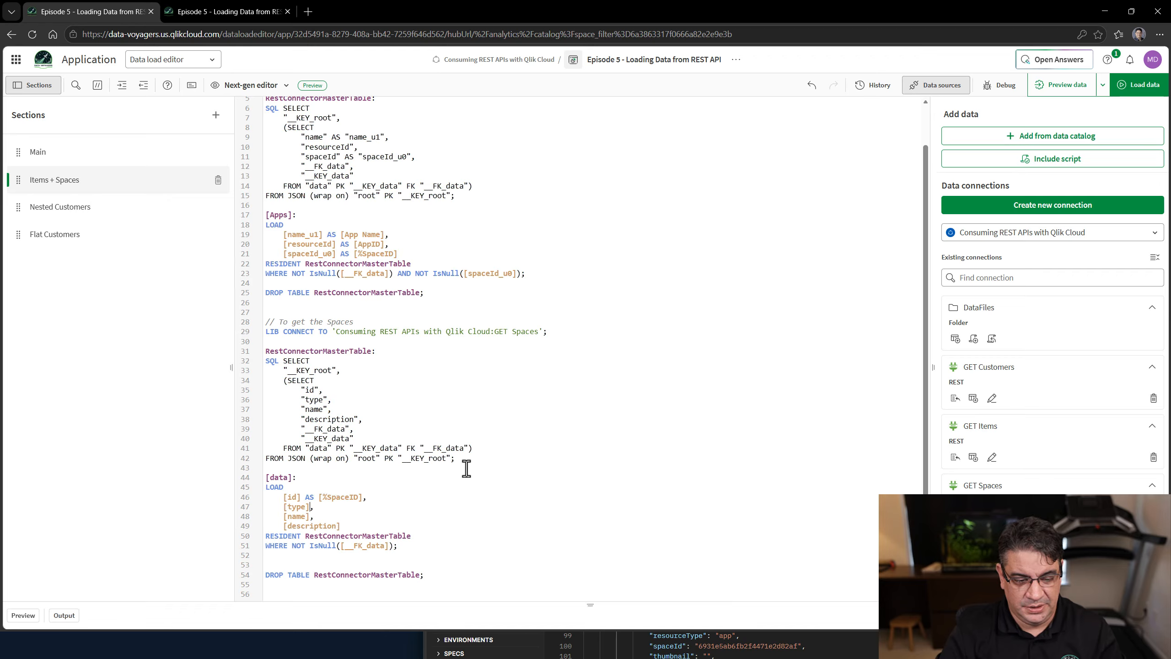
type("AS [")
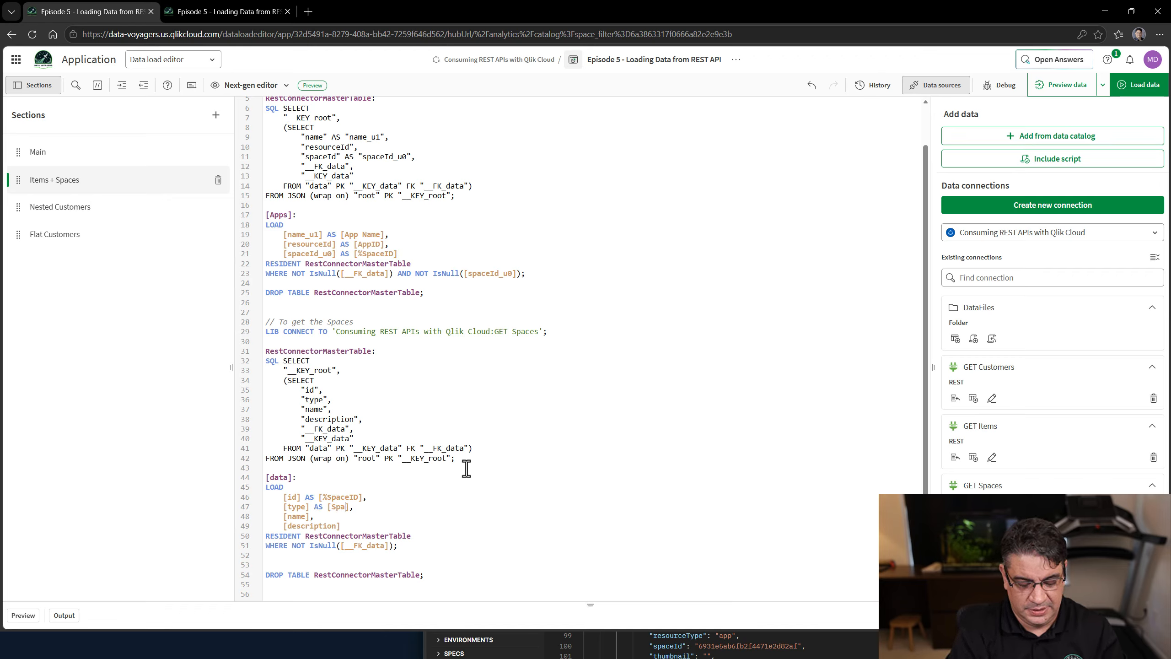
type("Space Type")
key("Down")
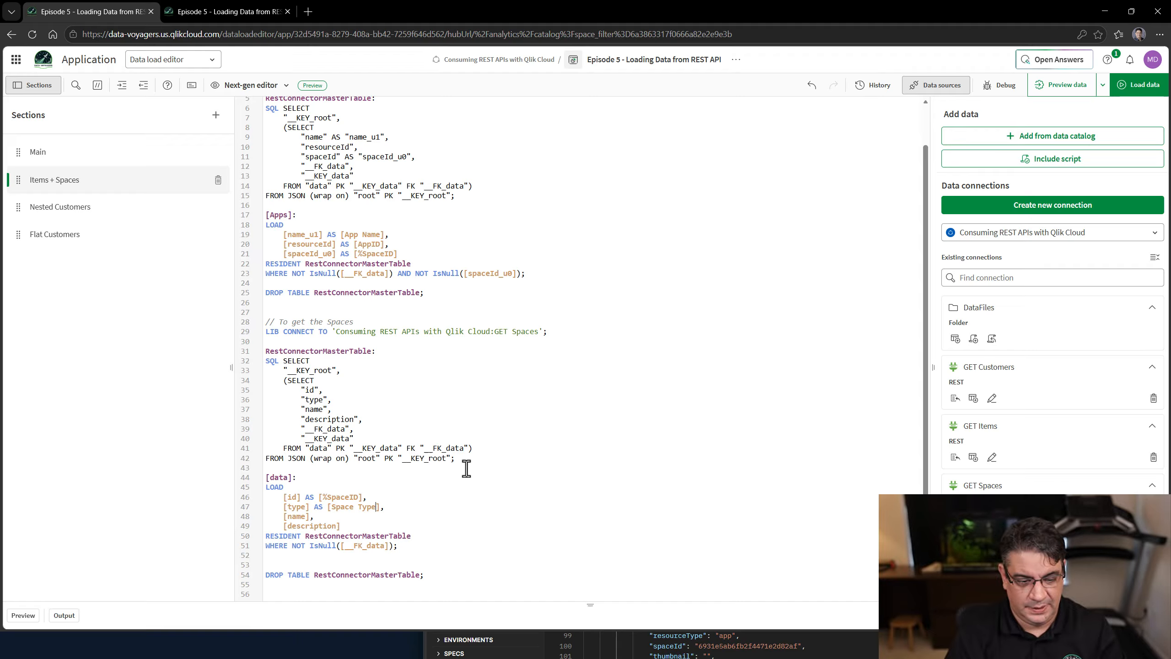
type("AS [Space Name")
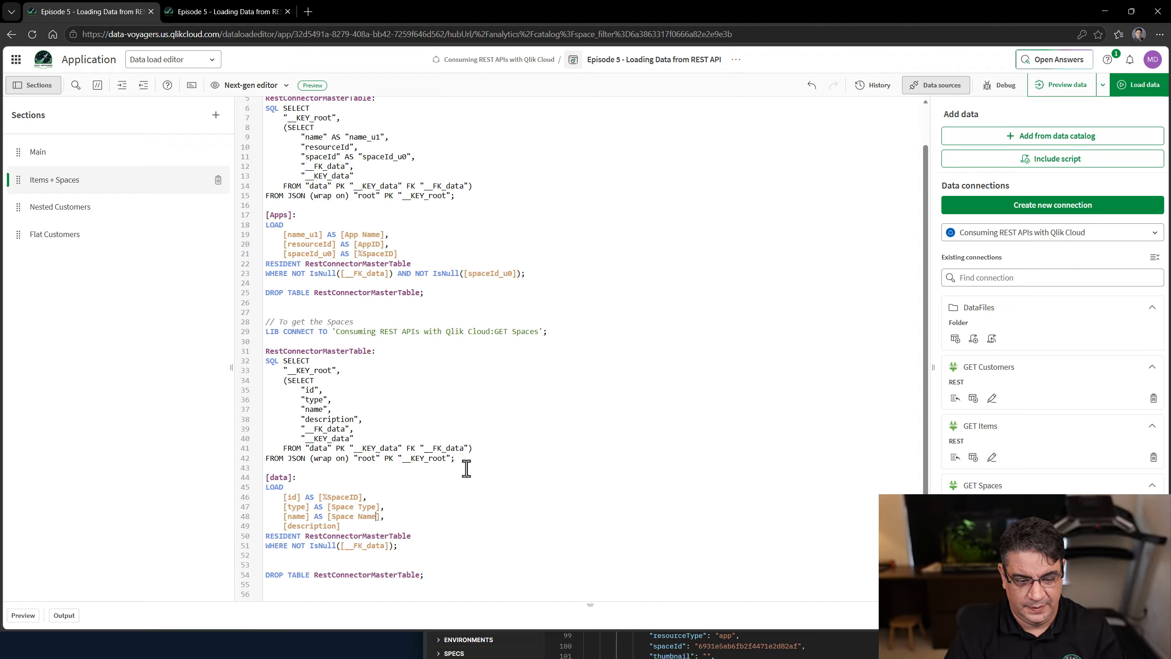
type(" AS [")
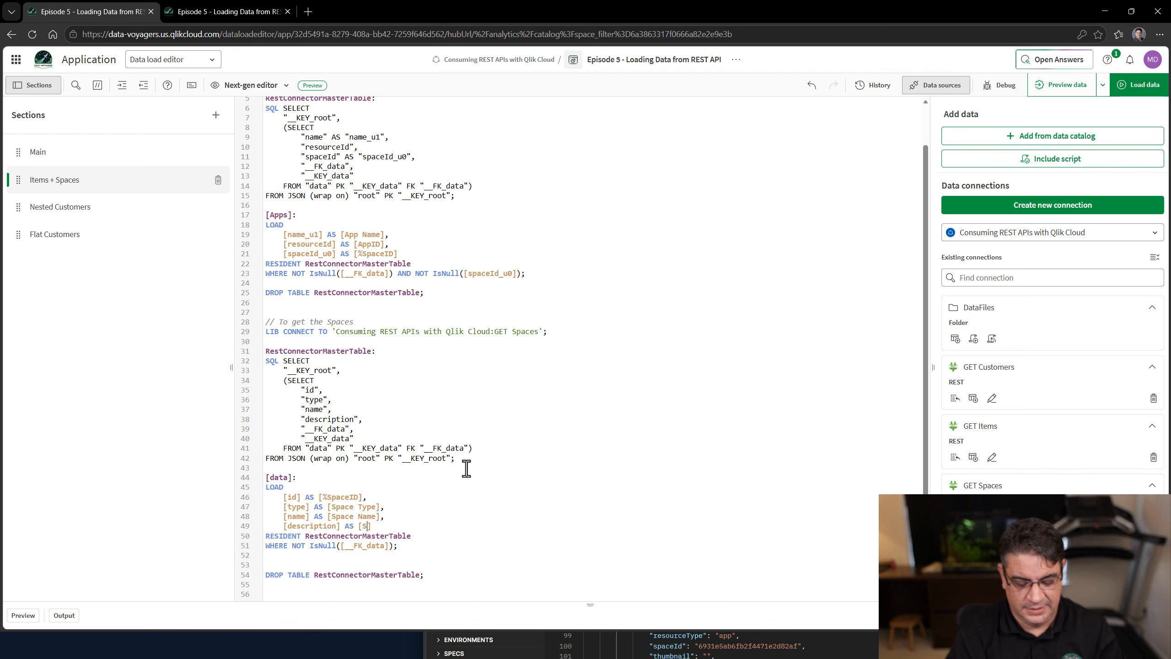
type("Space Description")
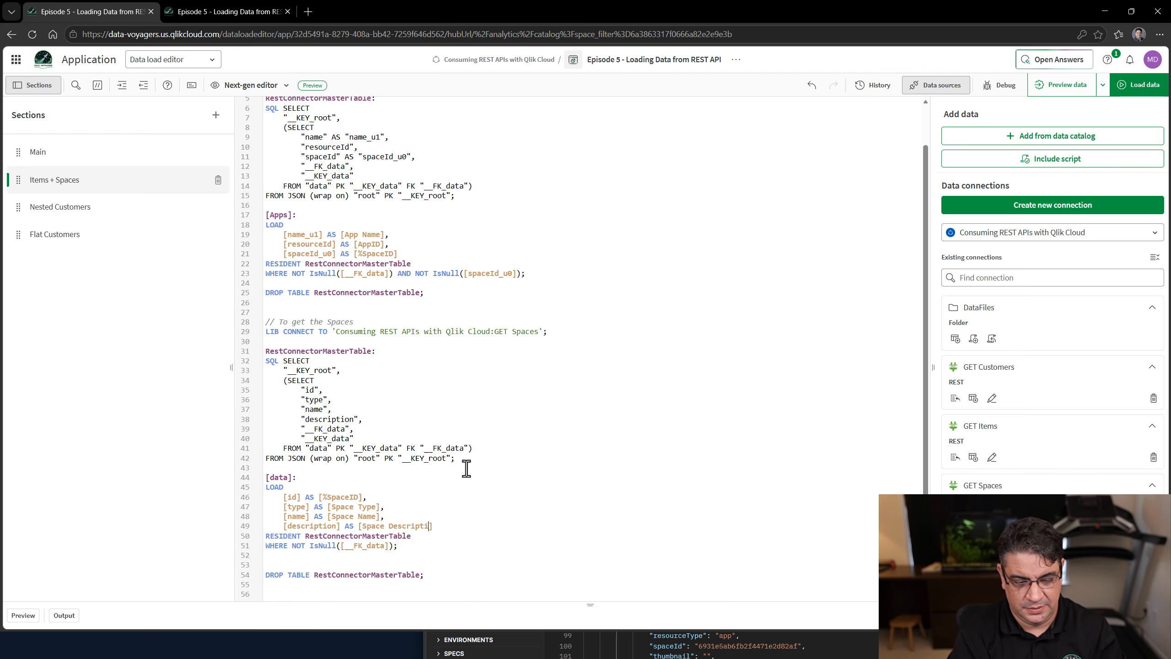
Rename the [data] table label in the GET Spaces block to [Spaces].
double_click(315, 350)
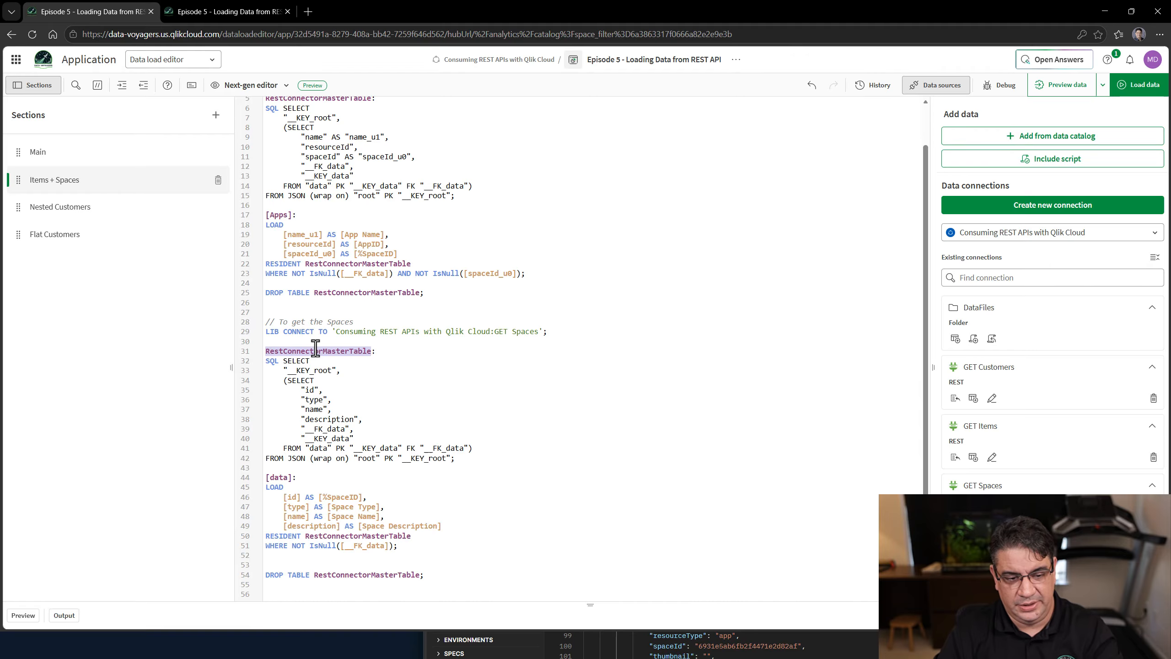
scroll(315, 350, "up", 1)
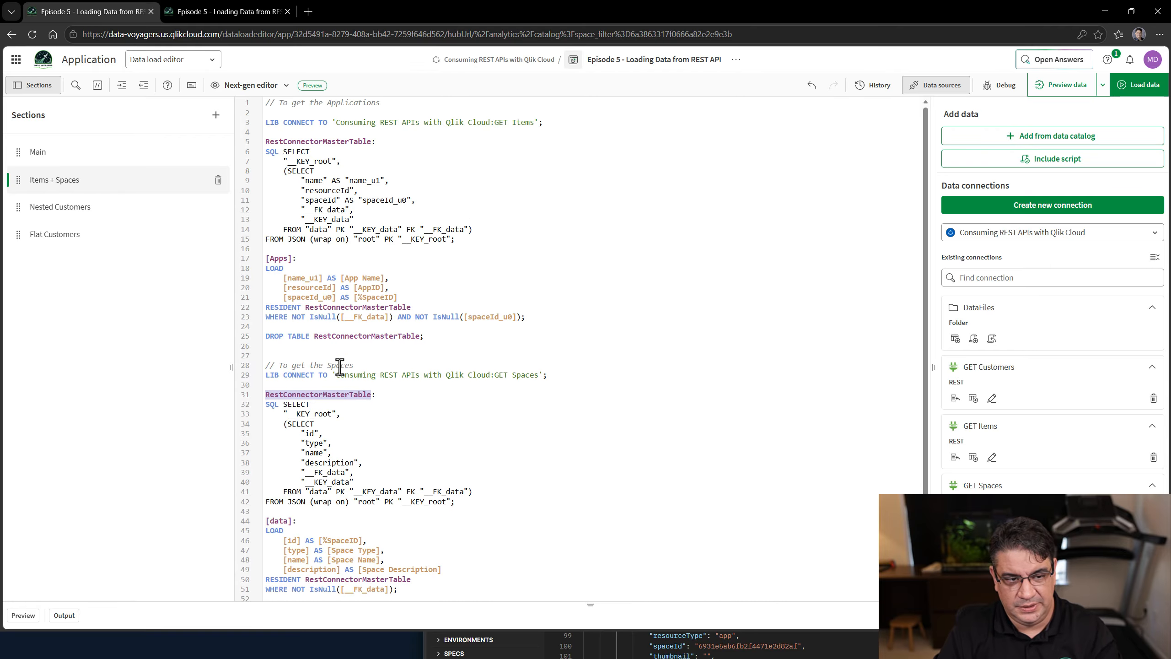
left_click(350, 149)
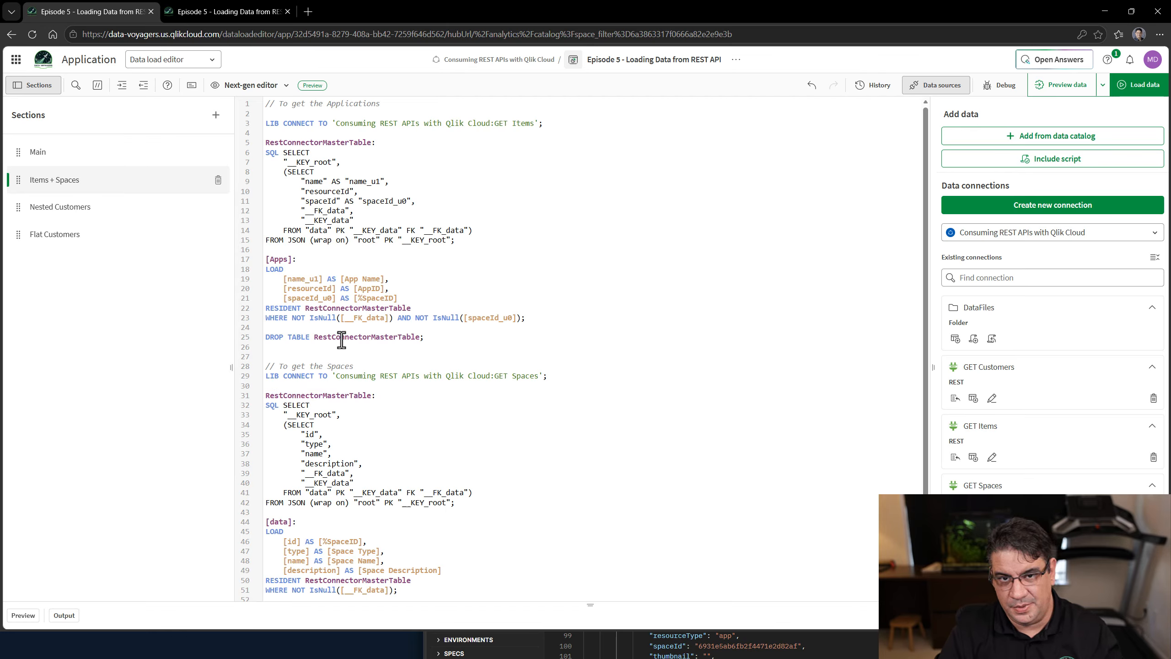
double_click(341, 396)
scroll(418, 470, "down", 1)
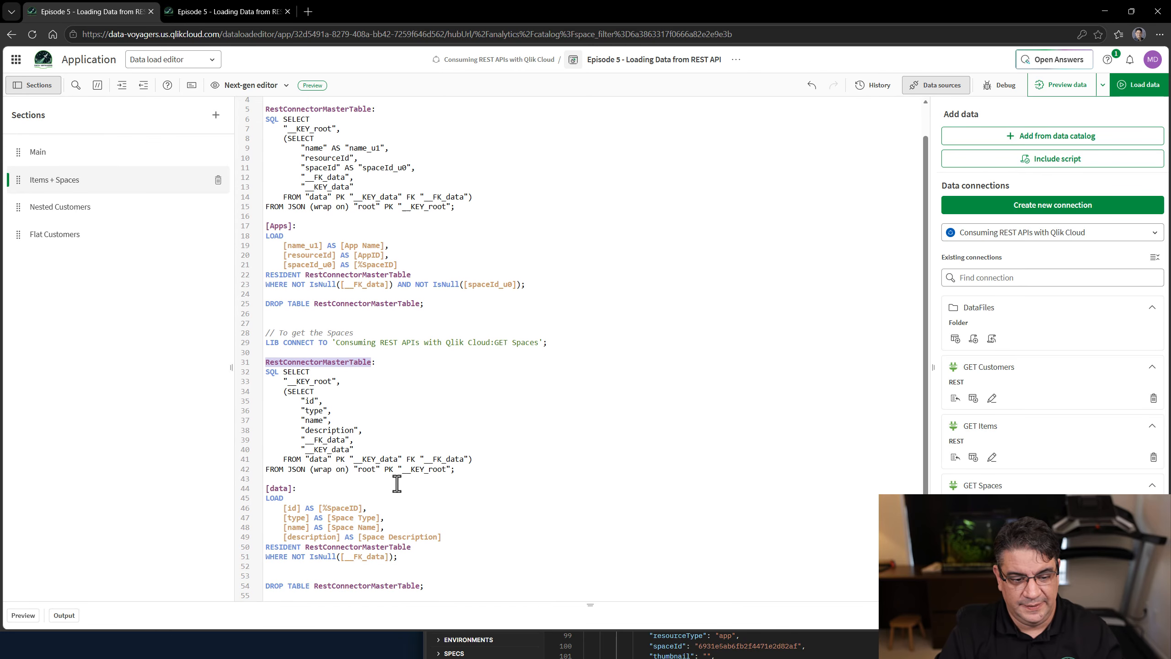
double_click(318, 527)
left_click(351, 575)
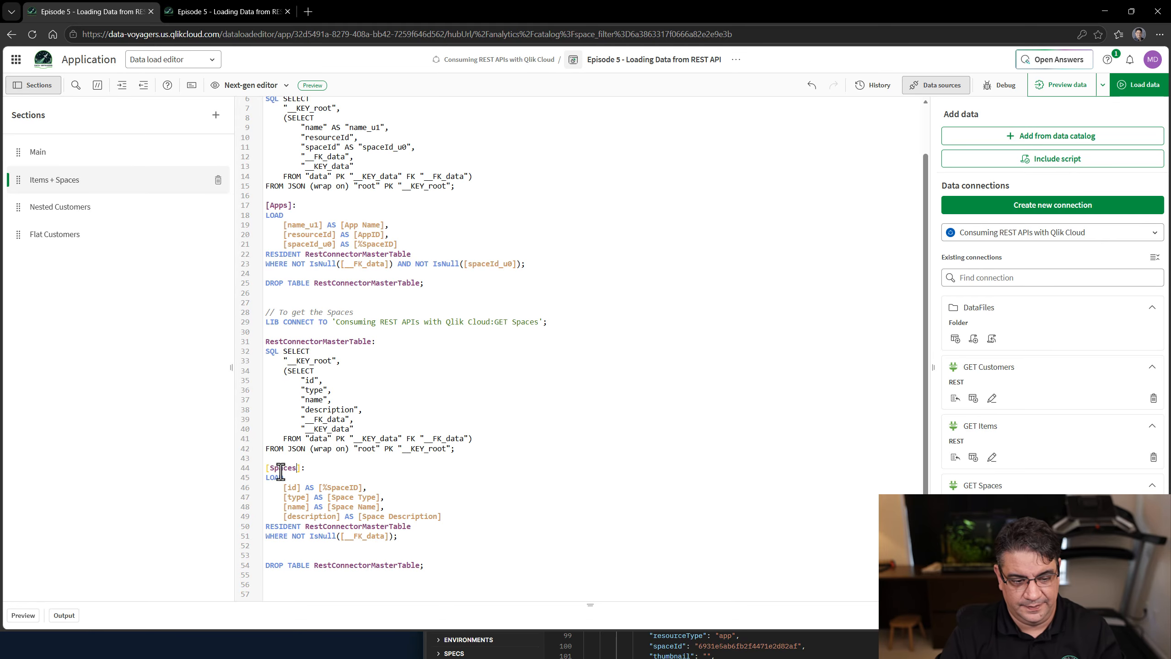
Load the data and arrange the Apps and Spaces tables near each other in the data model viewer.
left_click(1129, 88)
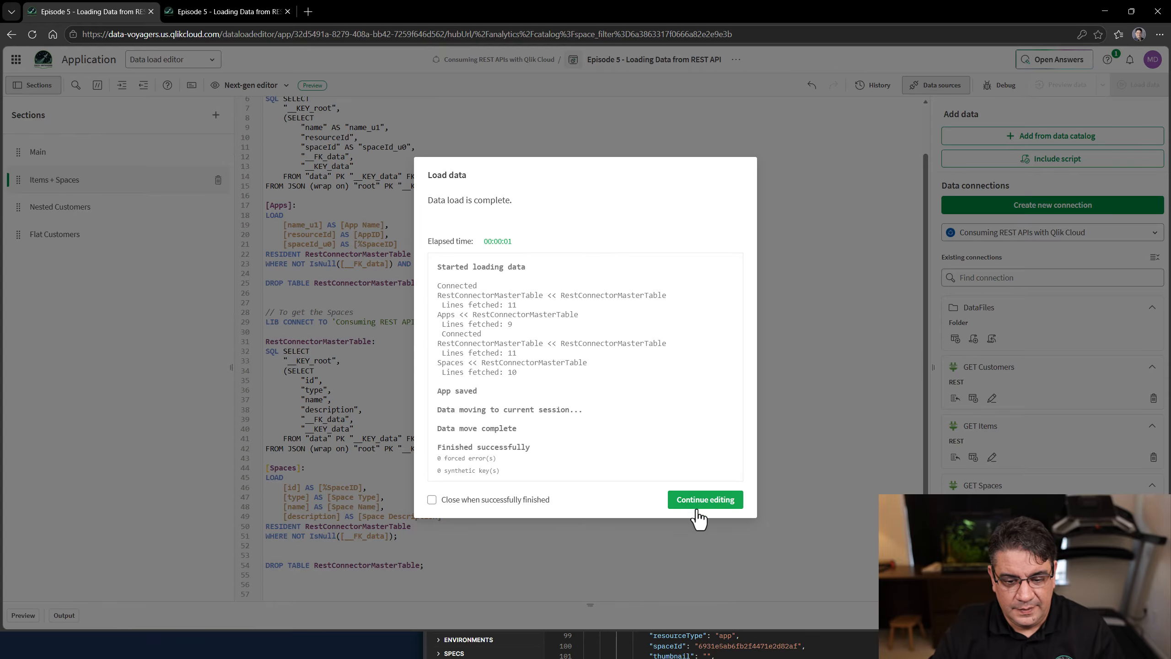
left_click(698, 502)
left_click(233, 10)
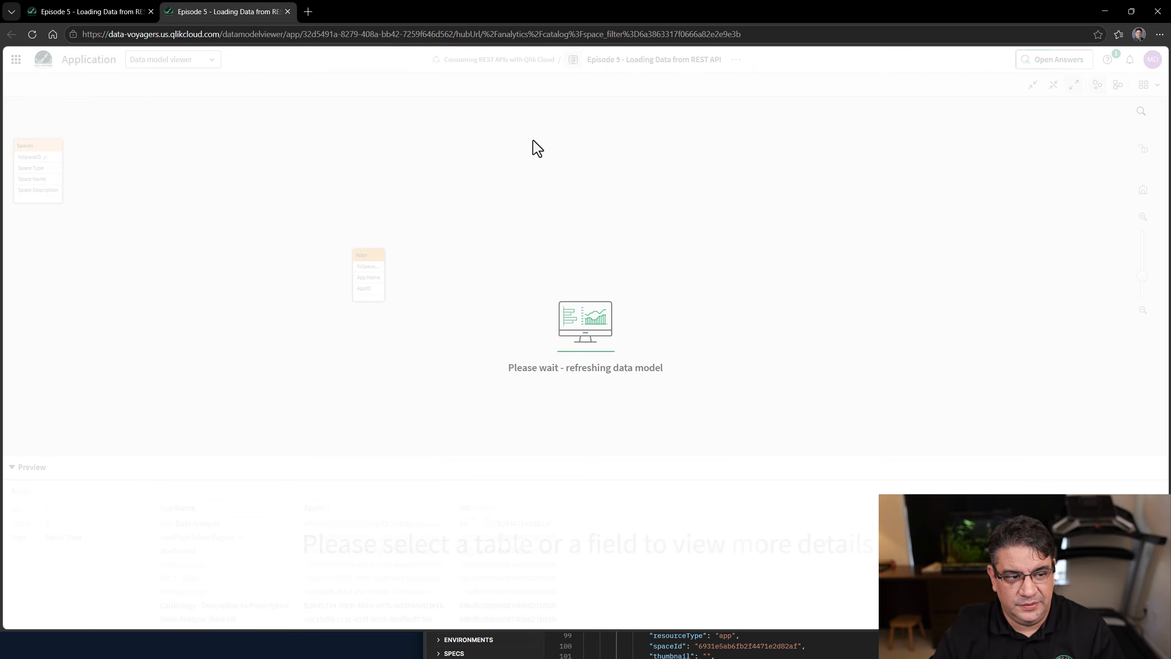
left_click_drag(51, 167, 644, 313)
left_click_drag(527, 328, 548, 253)
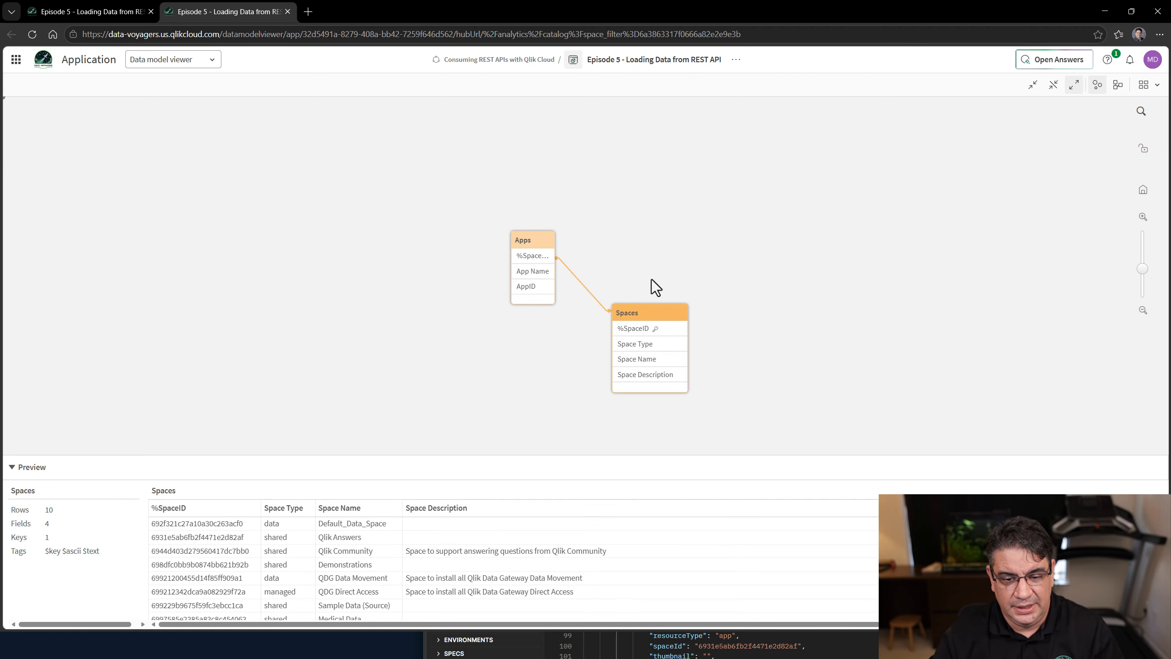
left_click_drag(529, 261, 453, 267)
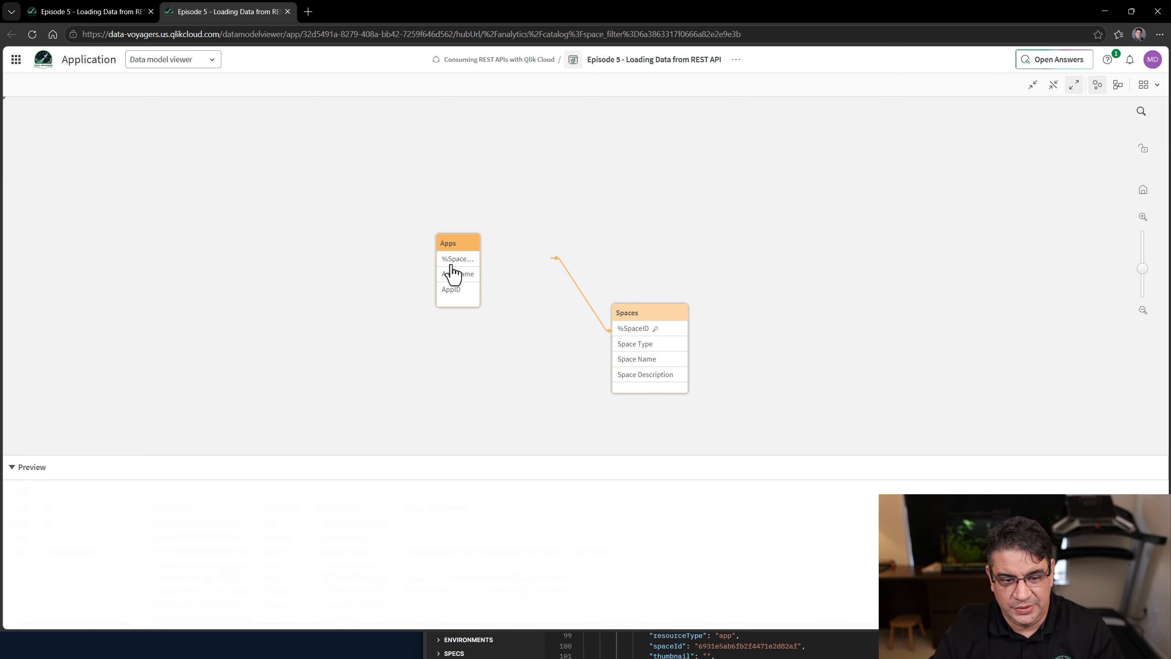
Compare the %SpaceID key's density, subset ratio and preview rows in the Apps and Spaces tables.
left_click(454, 264)
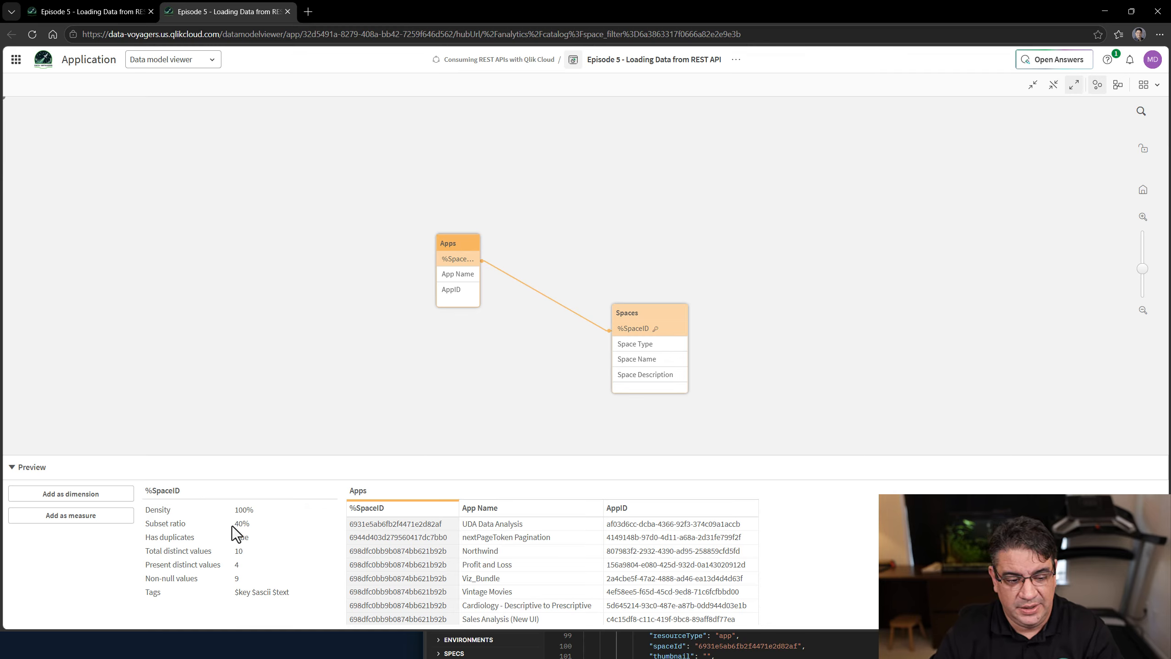
left_click(647, 335)
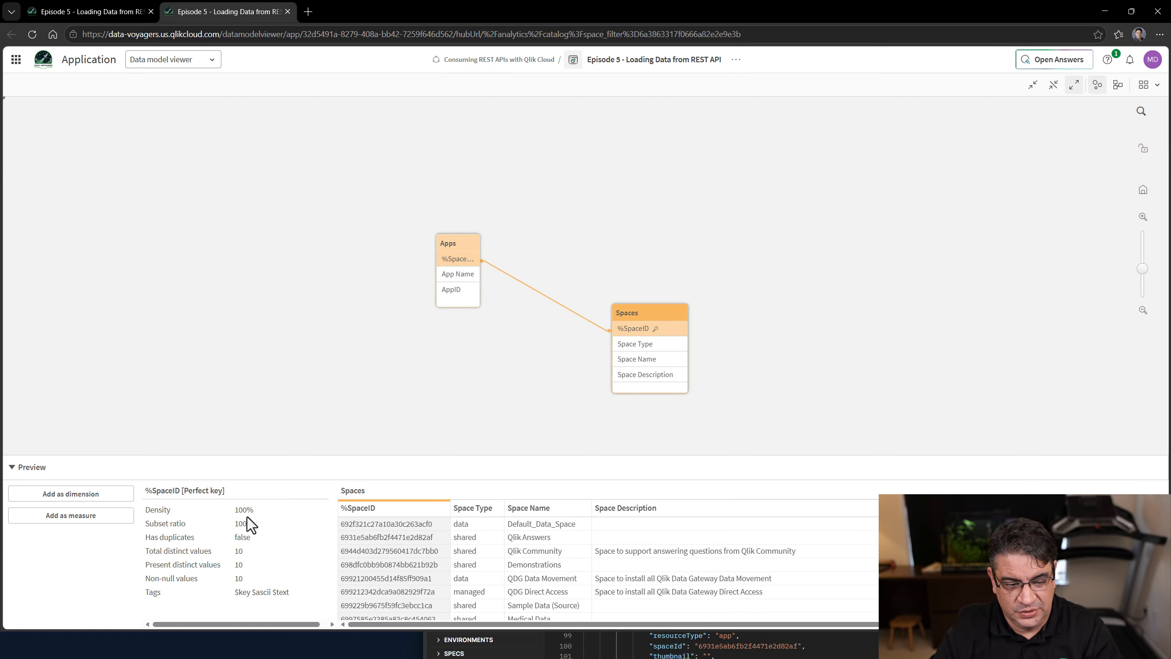
scroll(577, 555, "down", 1)
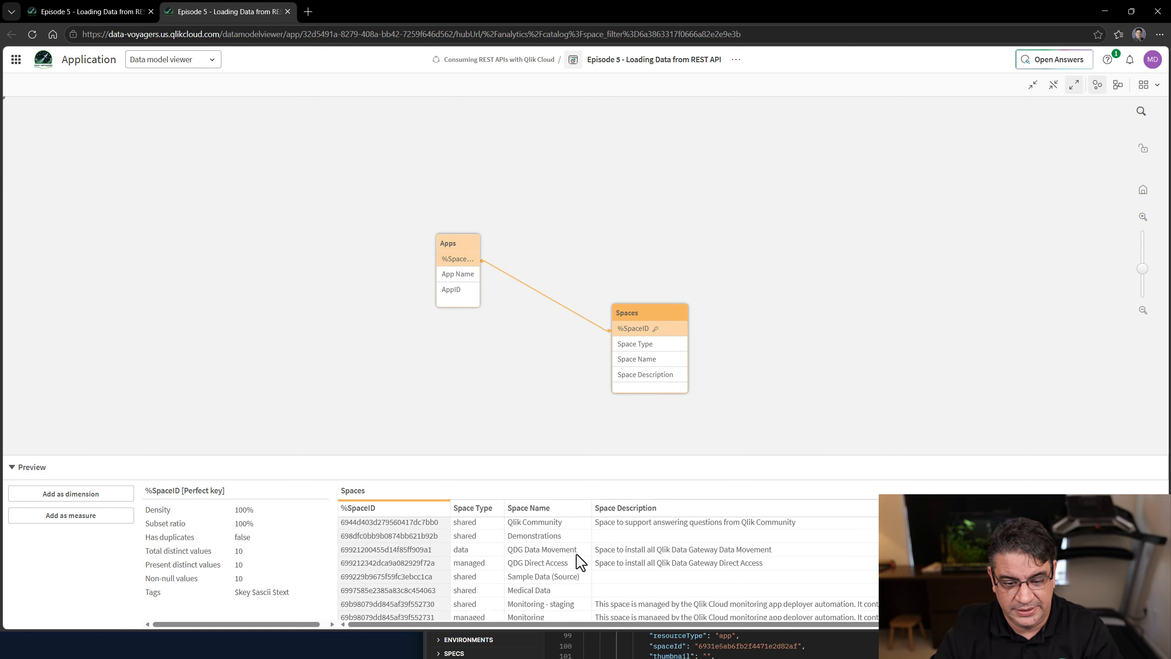
scroll(576, 554, "up", 1)
left_click(457, 260)
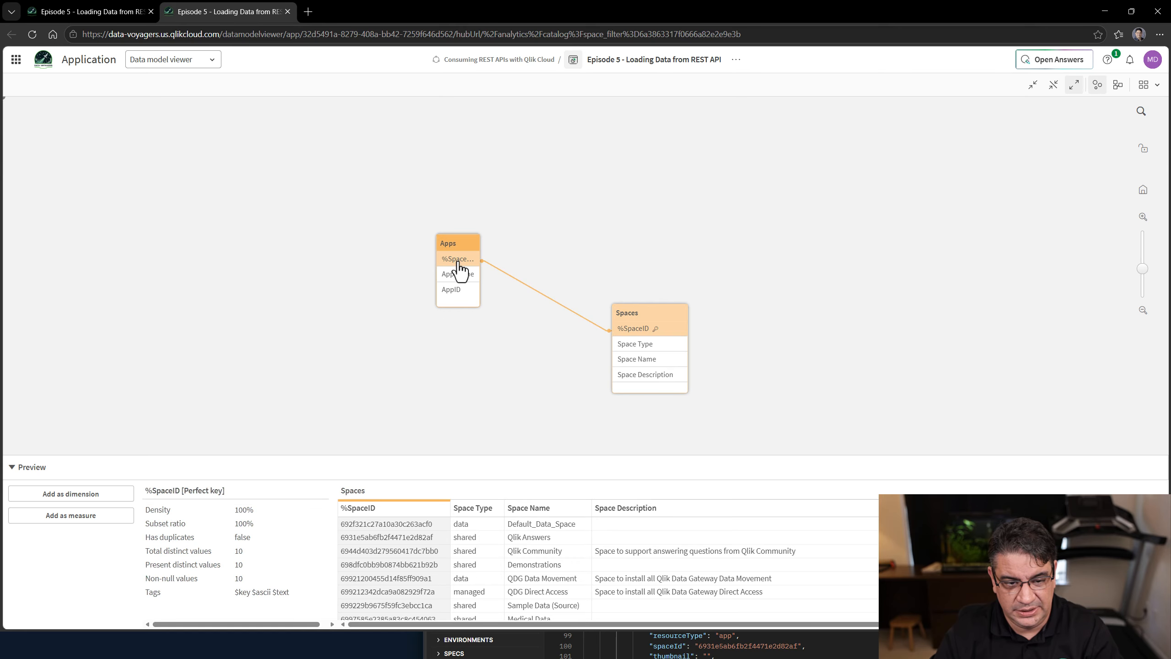
left_click(650, 328)
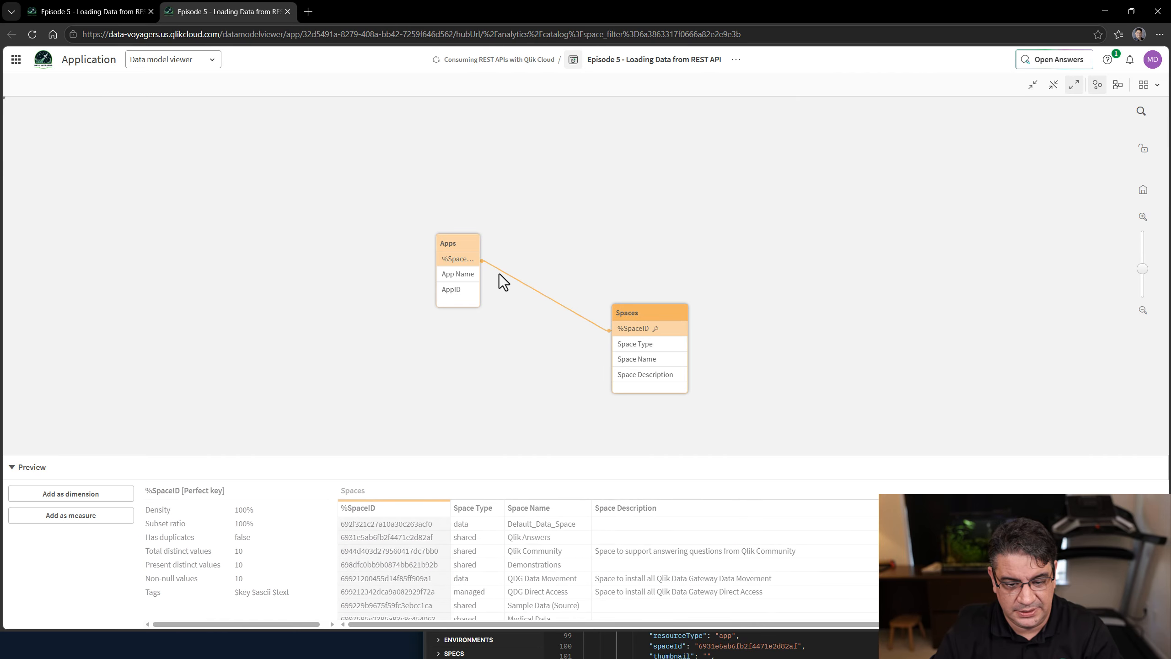
left_click(471, 263)
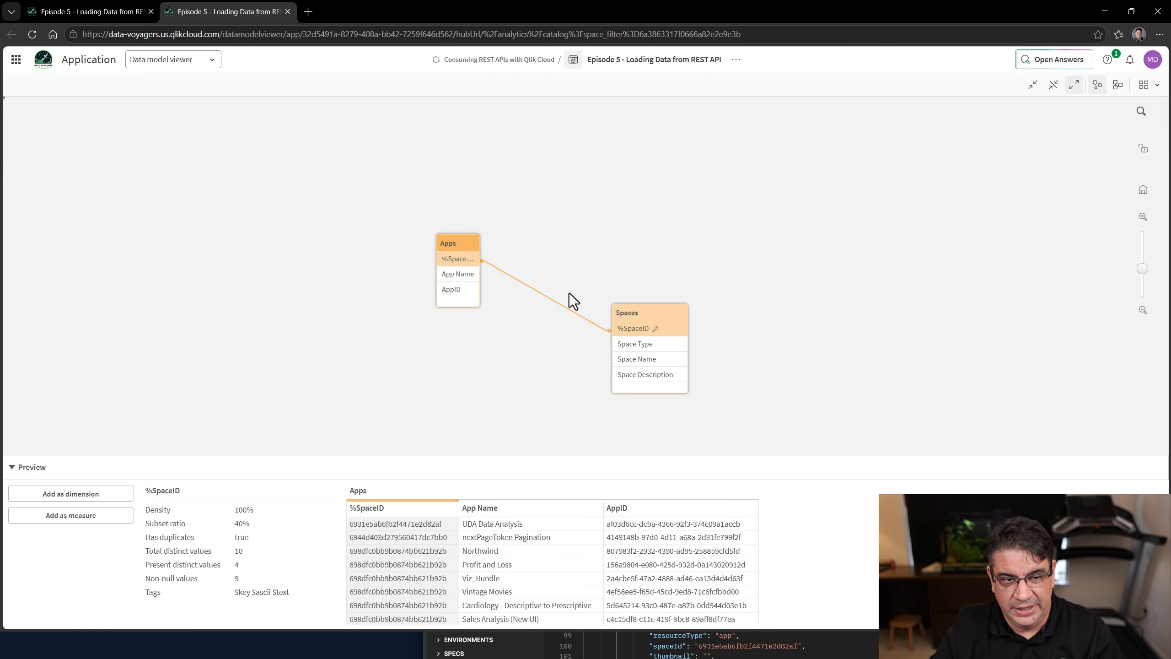
Back in the load script, insert the prefix INNER KEEP([Apps]) above the [Spaces] table's load statement.
left_click(138, 9)
left_click(341, 387)
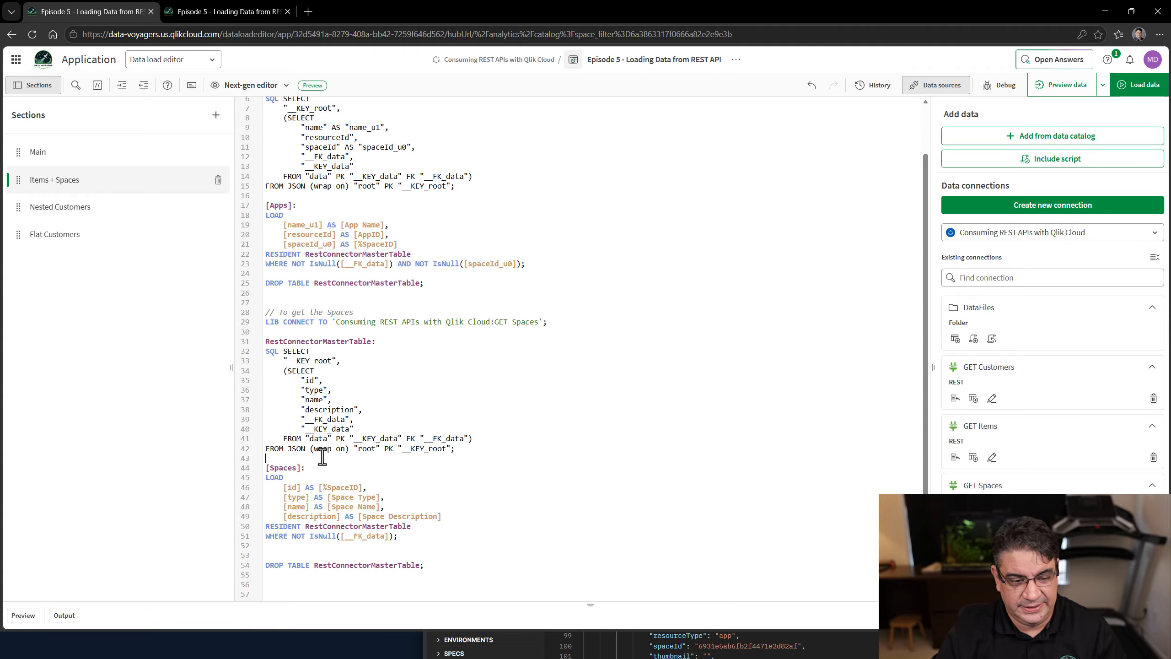
key("Return")
key("Return")
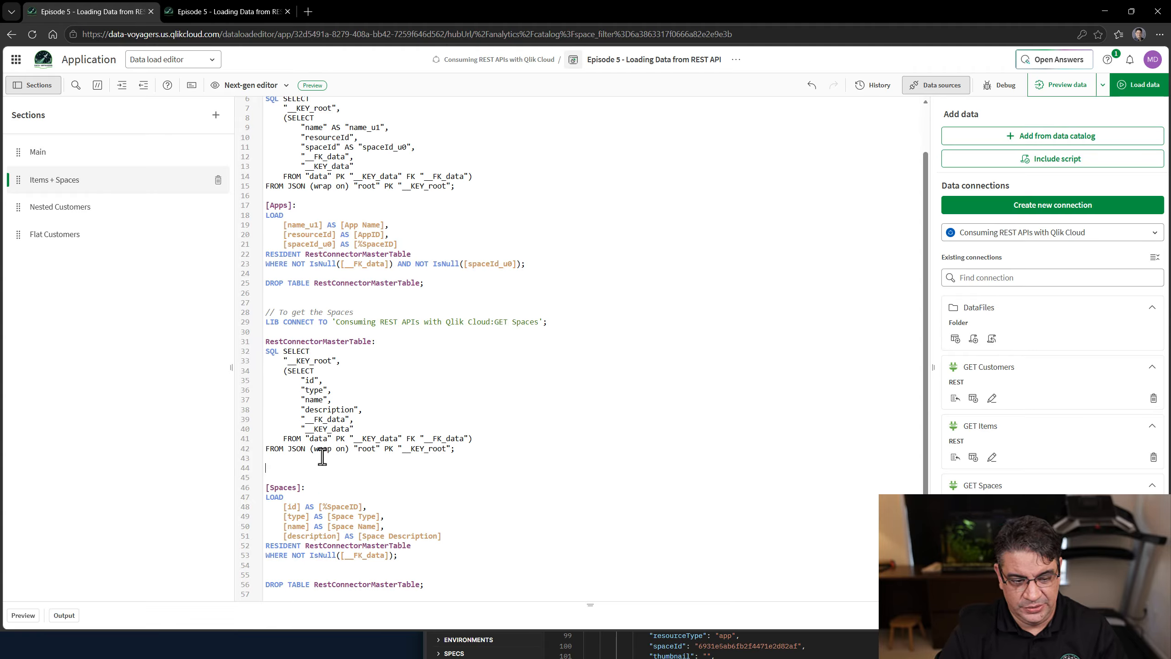
type("INNER K")
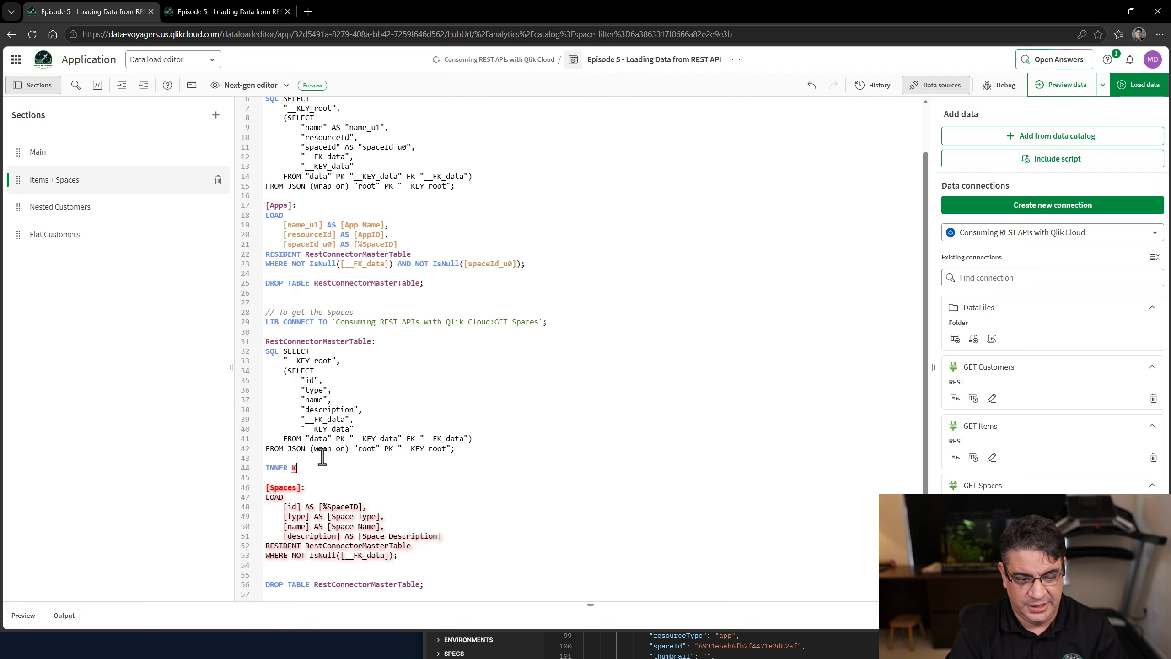
type("EEP(")
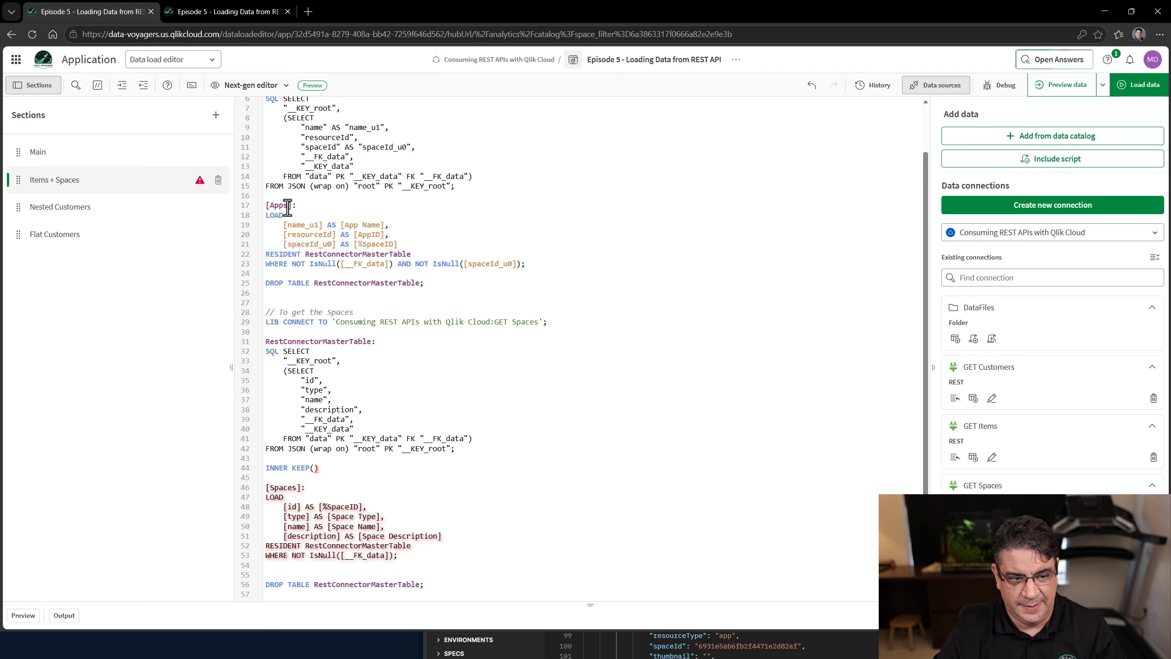
left_click_drag(289, 207, 262, 206)
key("ctrl+c")
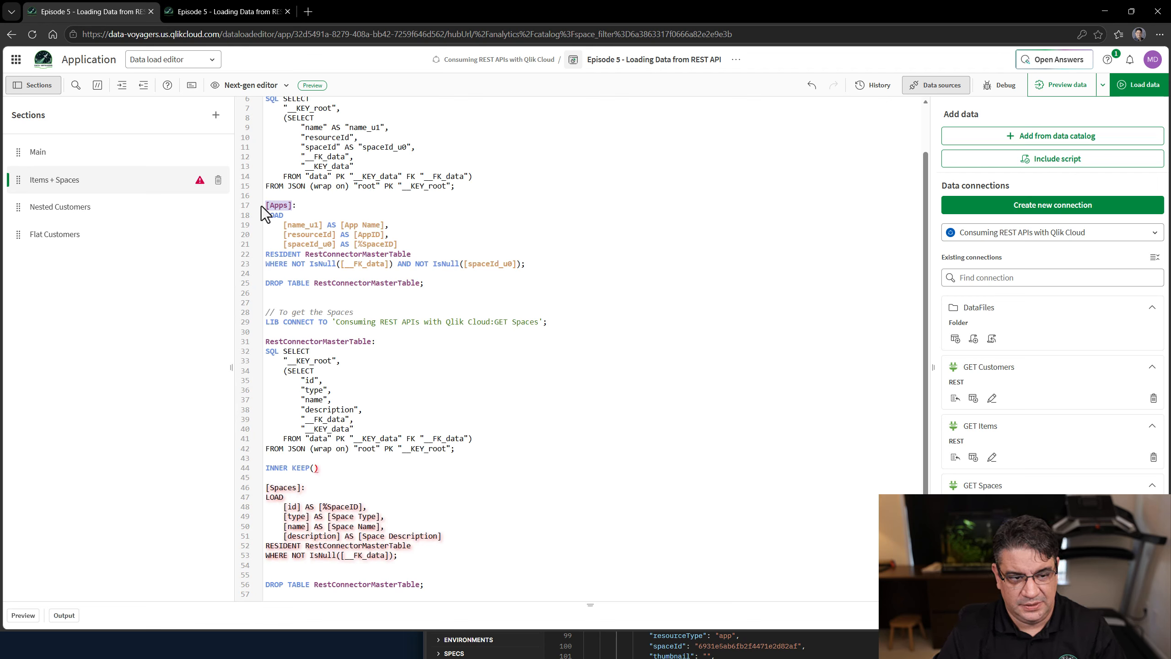
left_click(314, 468)
key("ctrl+v")
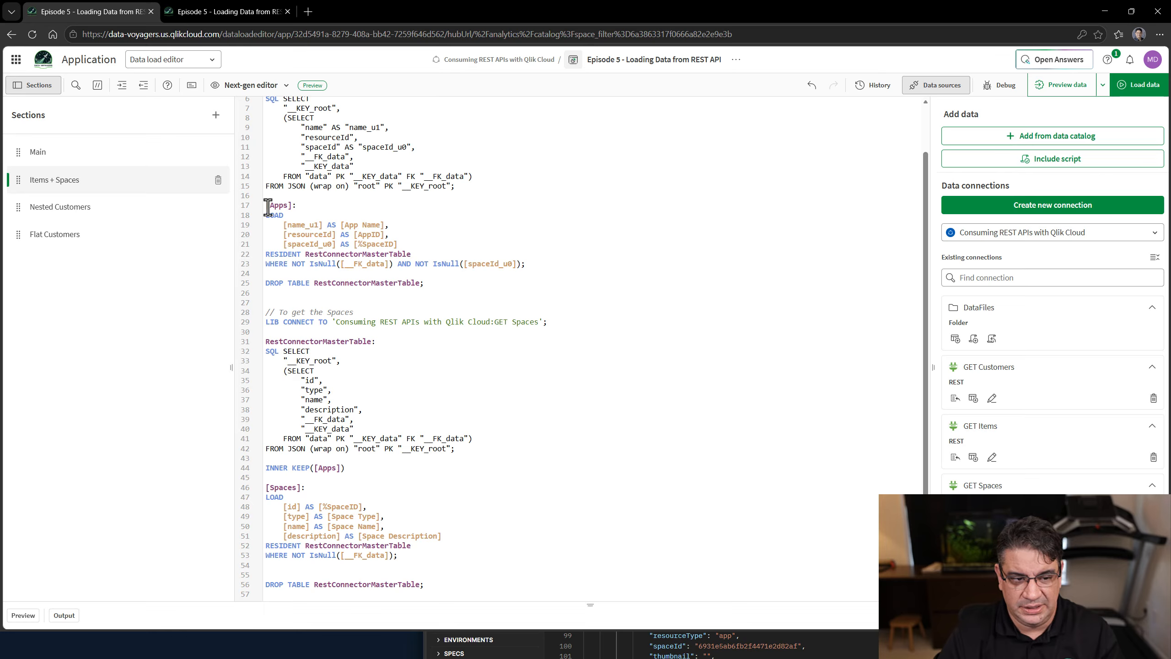
left_click_drag(268, 207, 465, 267)
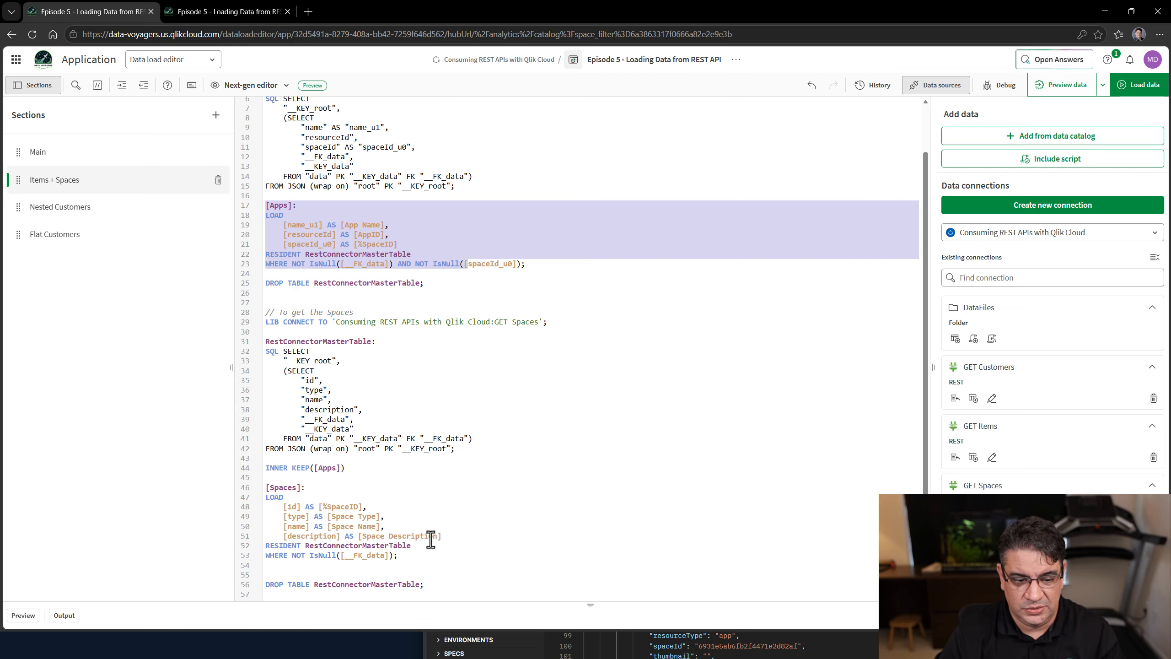
Load the data with the INNER KEEP script and close the load progress report.
left_click(348, 217)
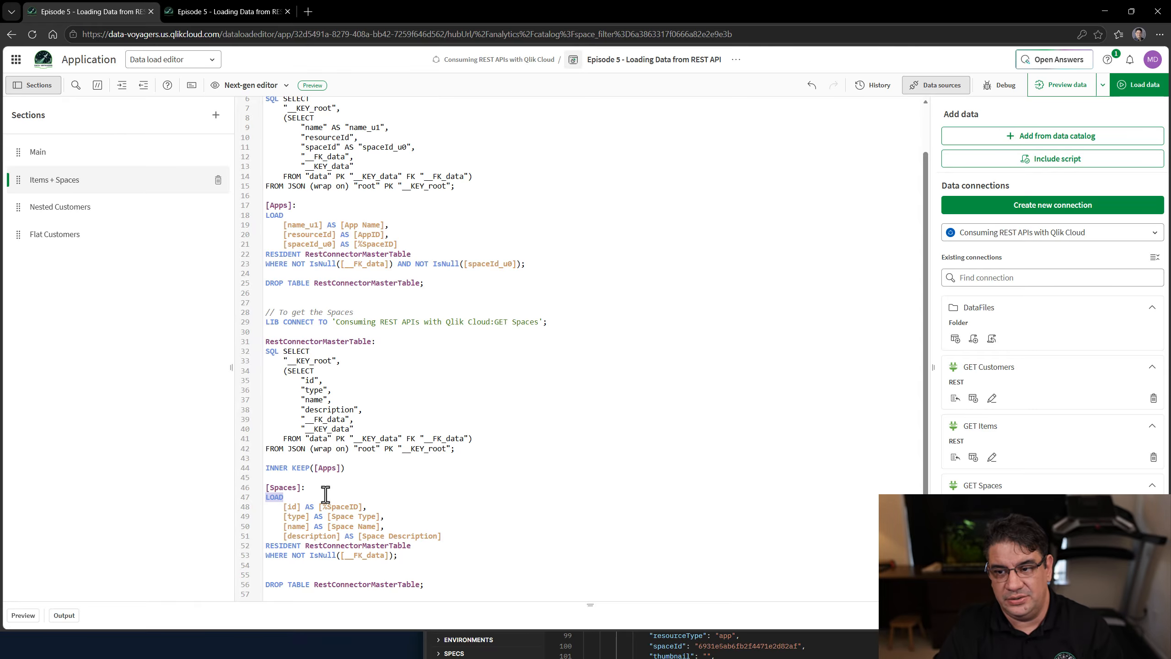
left_click(1126, 84)
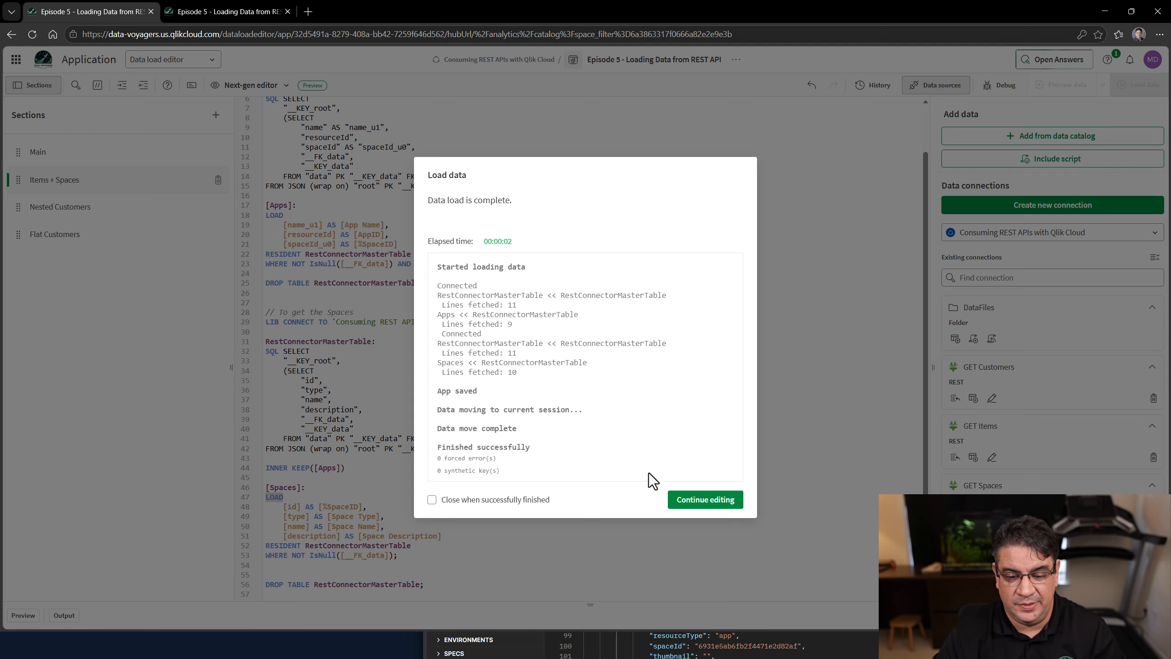
left_click(705, 499)
In the data model viewer, check the Apps table, its %SpaceID key and the Spaces table's preview rows.
left_click(226, 12)
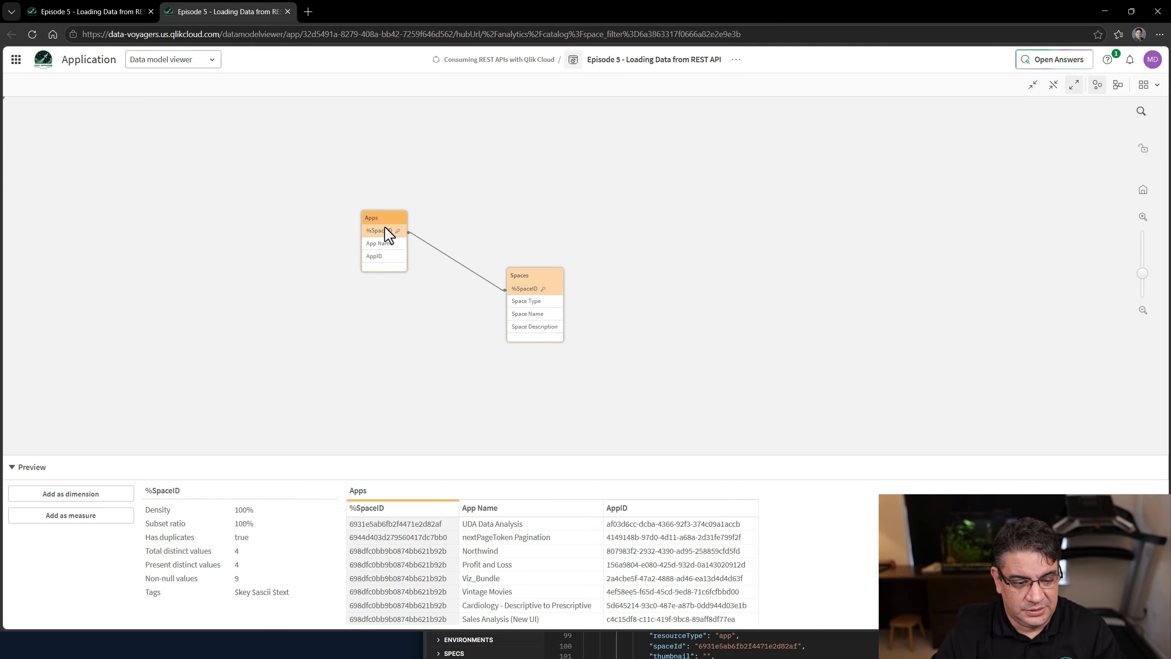
left_click(384, 219)
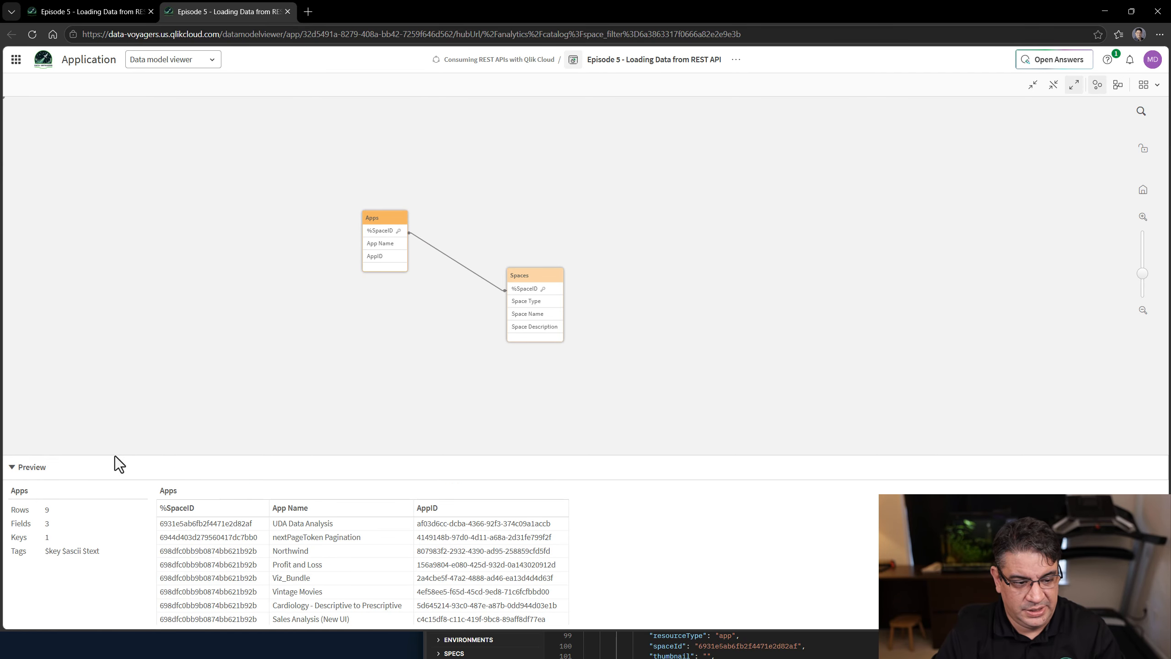
left_click(371, 231)
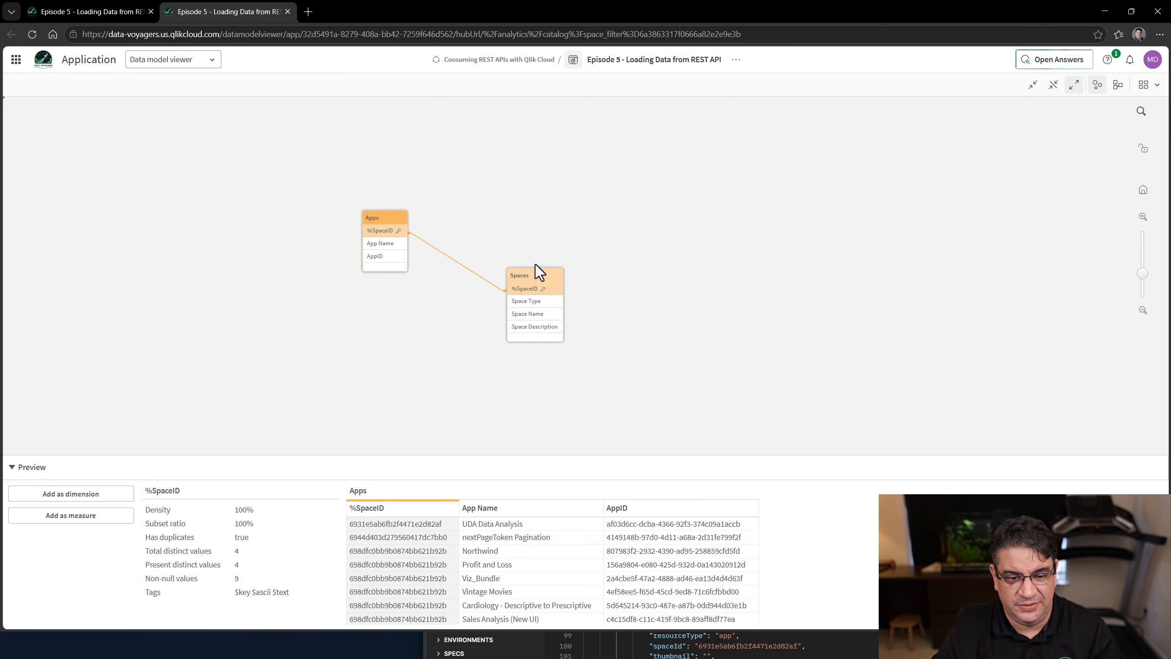
left_click(524, 276)
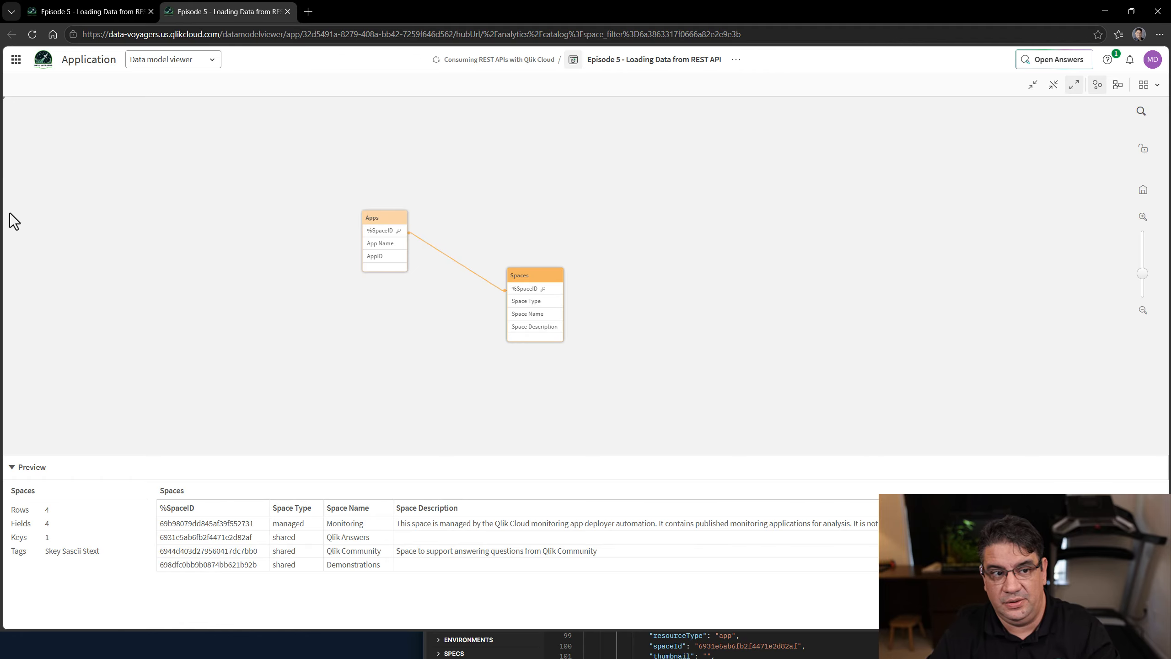
Back in the load script, review the GET Items connection and SQL SELECT block against the [Apps] resident load with its WHERE filter.
left_click(95, 10)
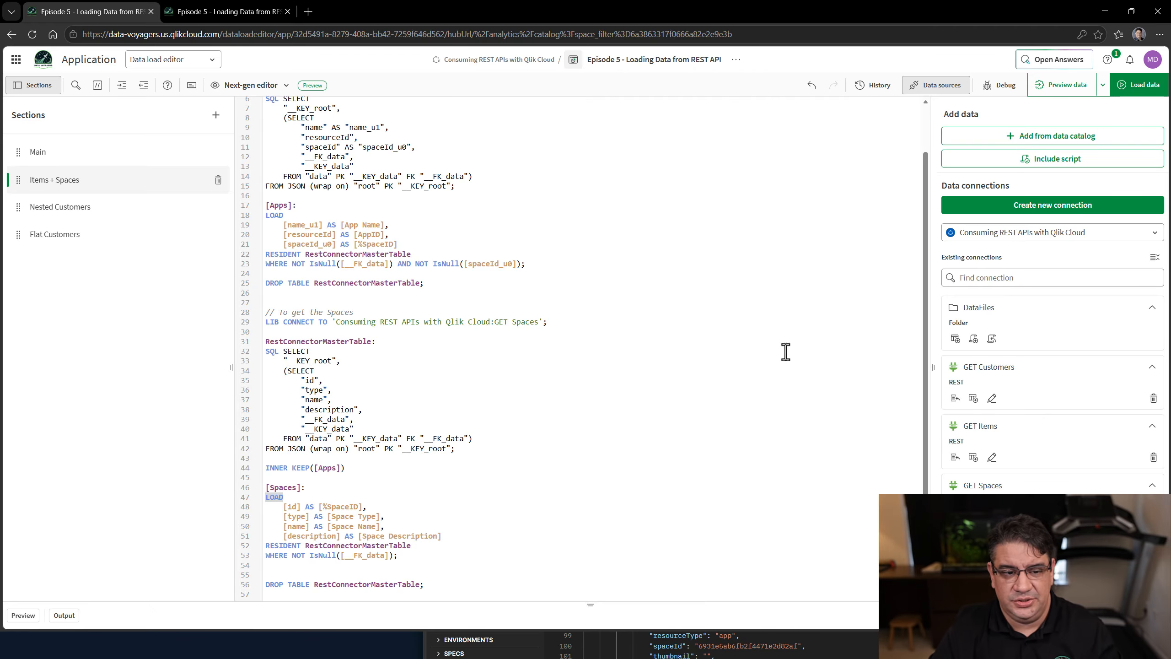
left_click(588, 342)
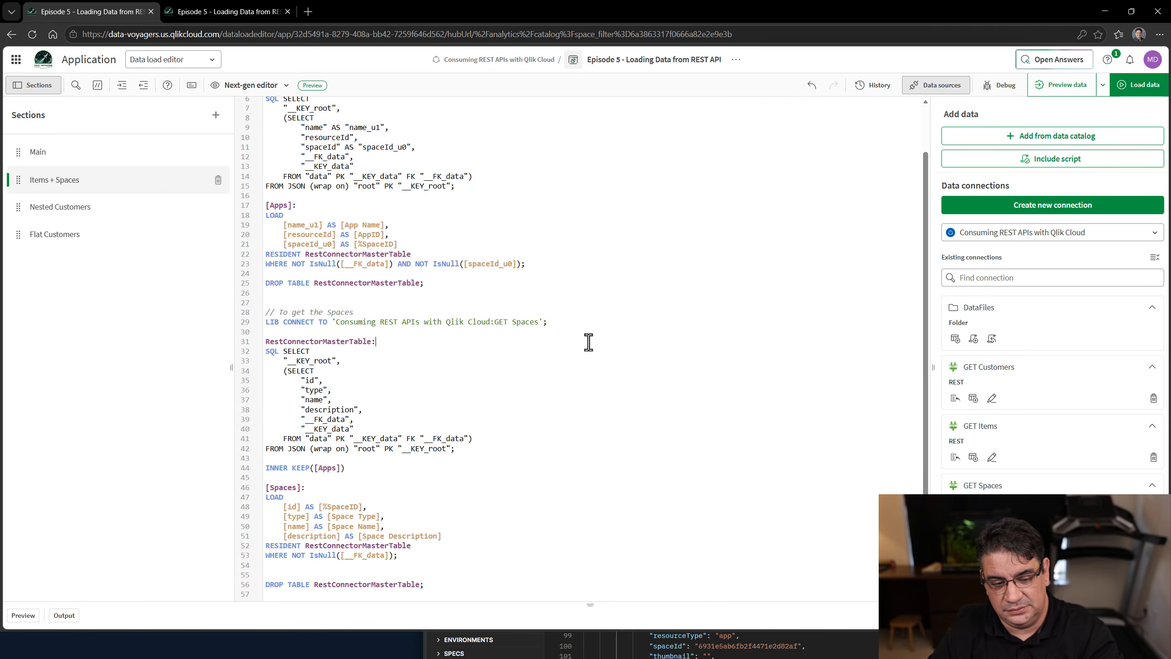
scroll(589, 342, "up", 2)
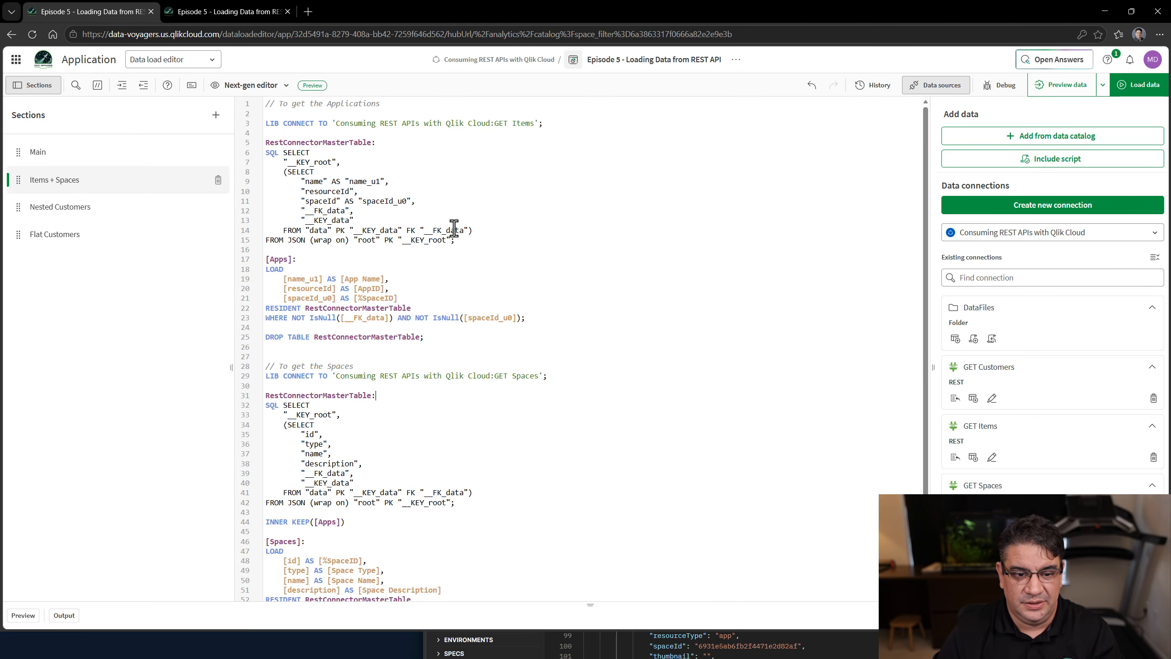
left_click_drag(456, 240, 227, 124)
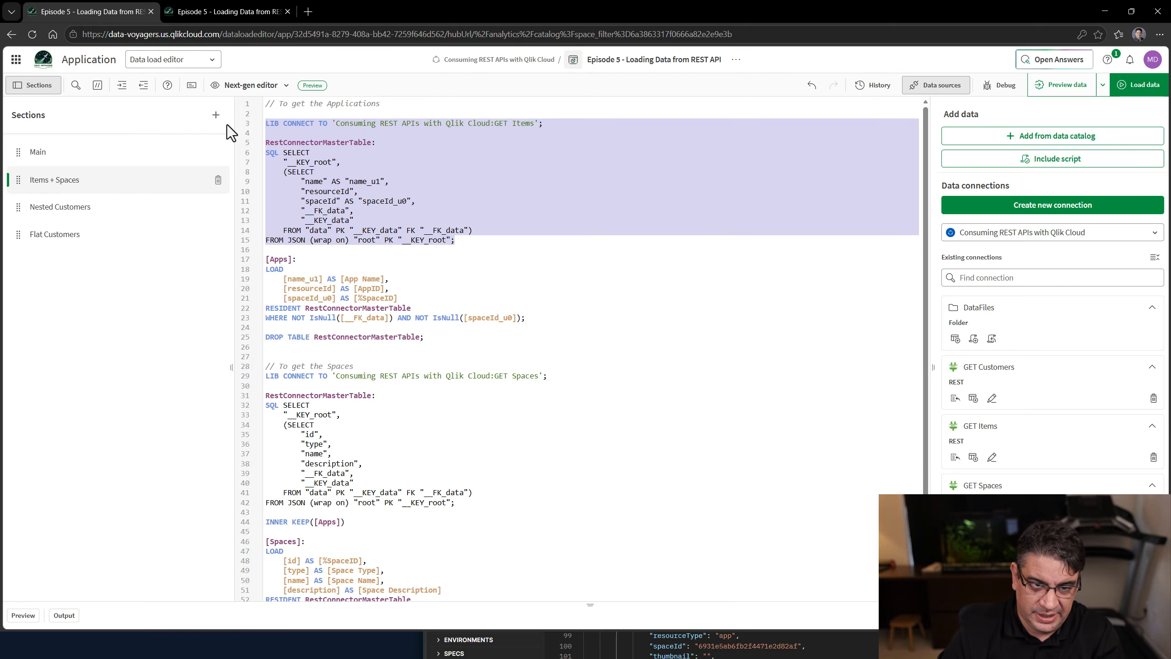
left_click(467, 162)
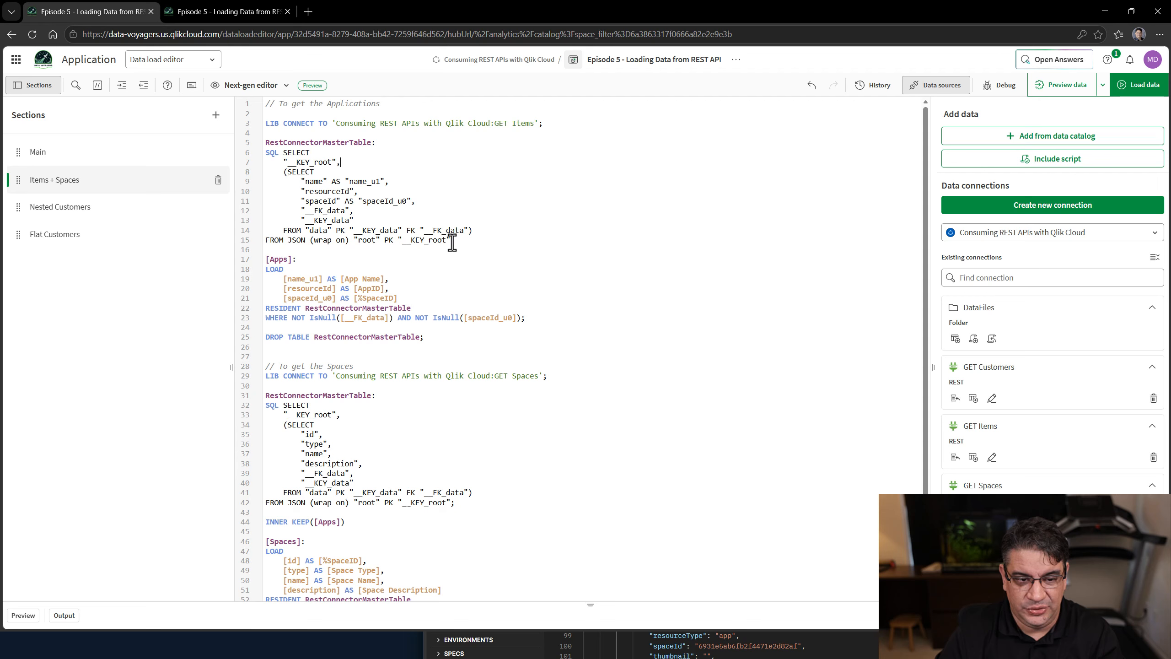
left_click_drag(450, 236, 270, 152)
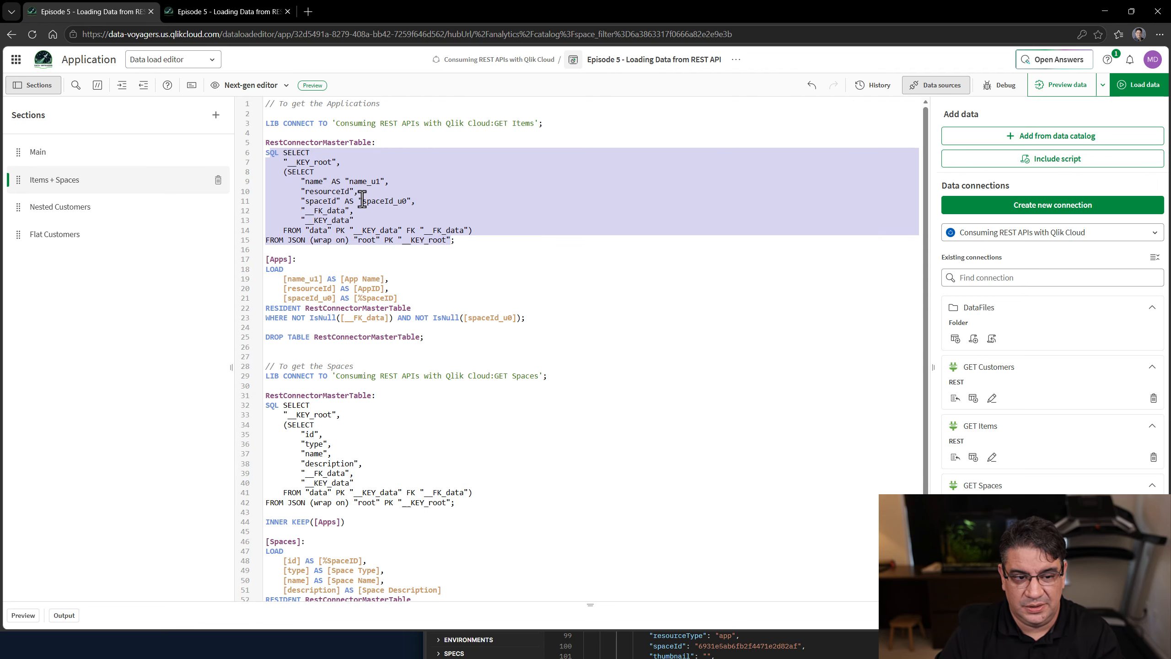
left_click(454, 236)
left_click_drag(464, 239, 288, 162)
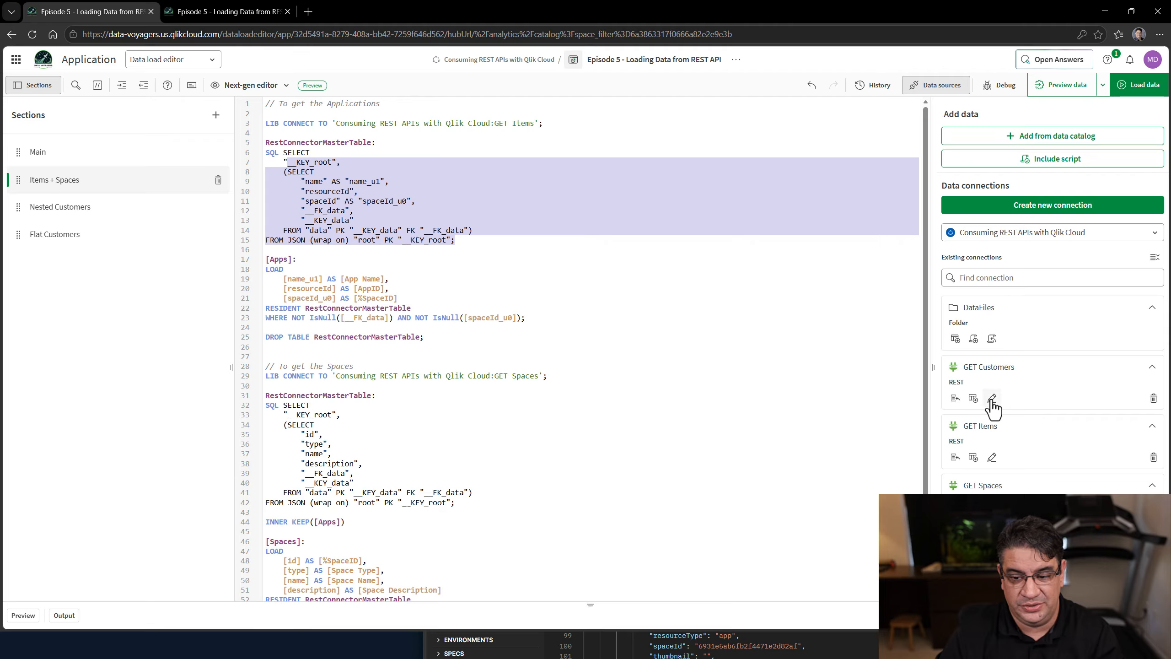
left_click(309, 300)
left_click_drag(525, 318, 267, 257)
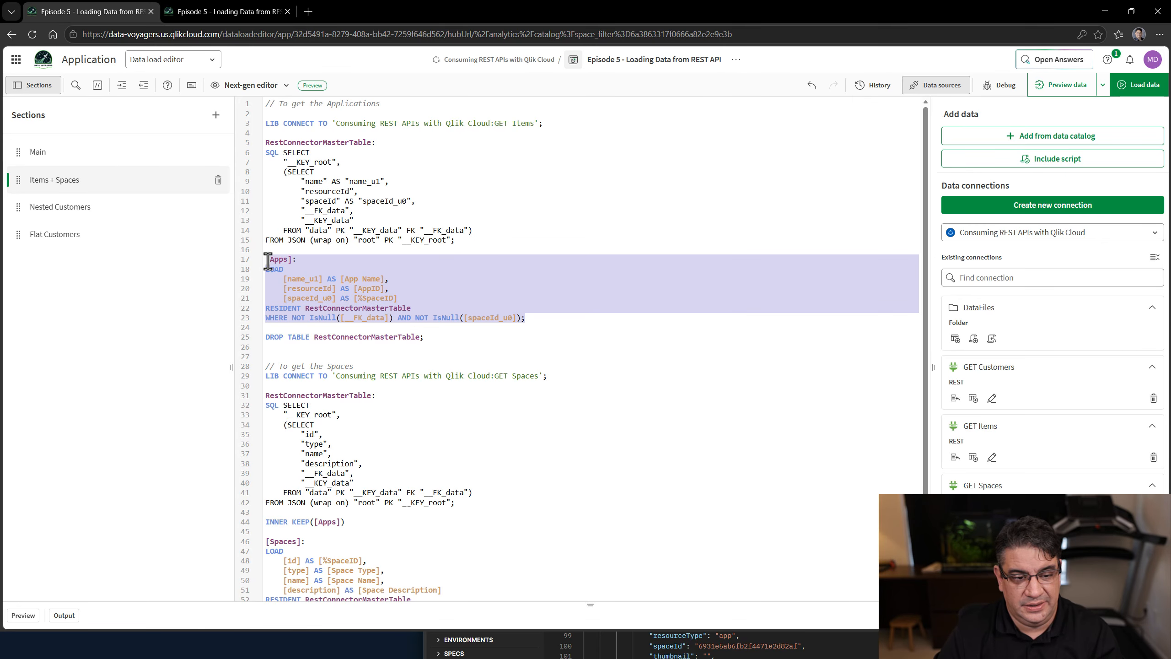
left_click(288, 145)
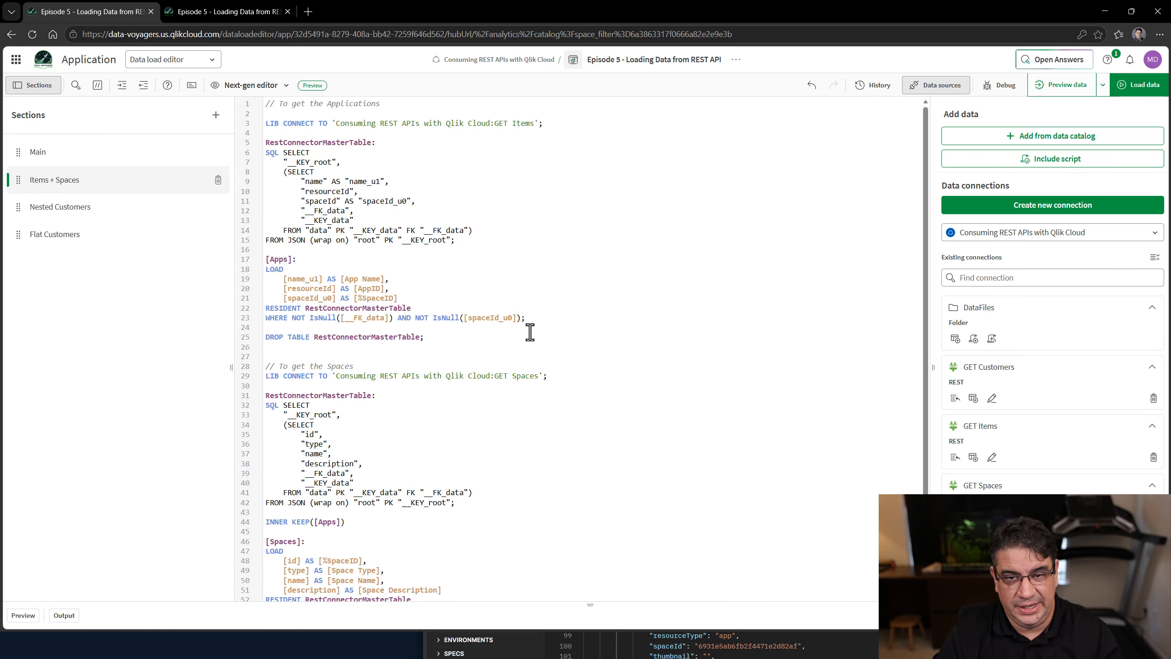
left_click_drag(526, 318, 266, 256)
left_click(398, 255)
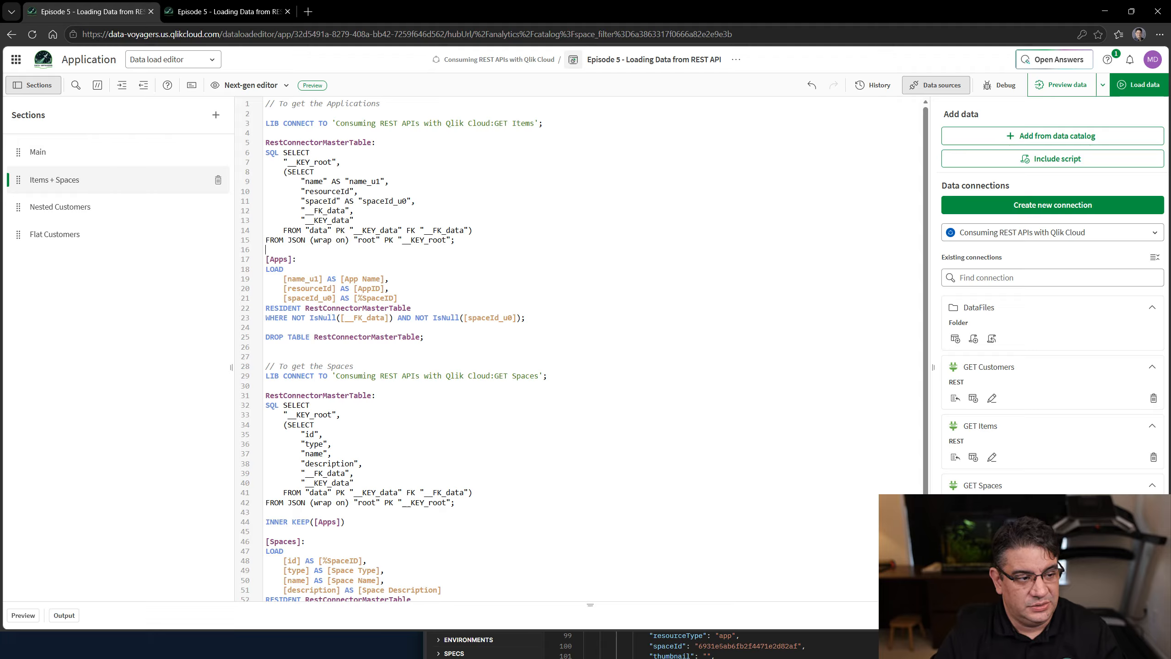
key("alt+Tab")
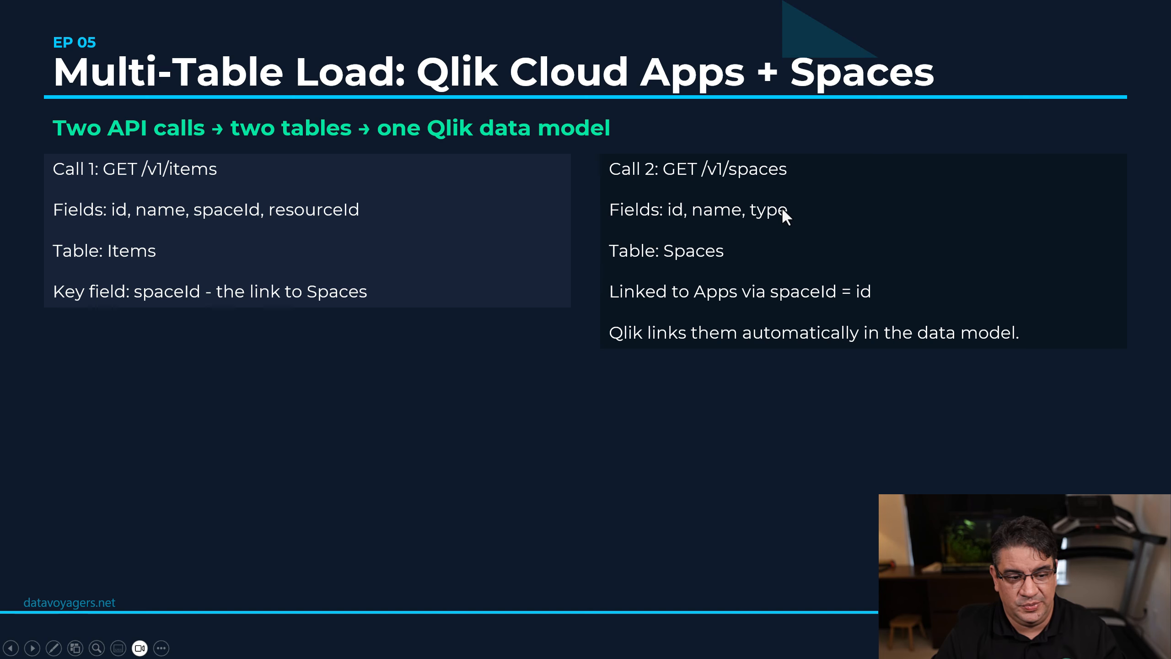
left_click(458, 419)
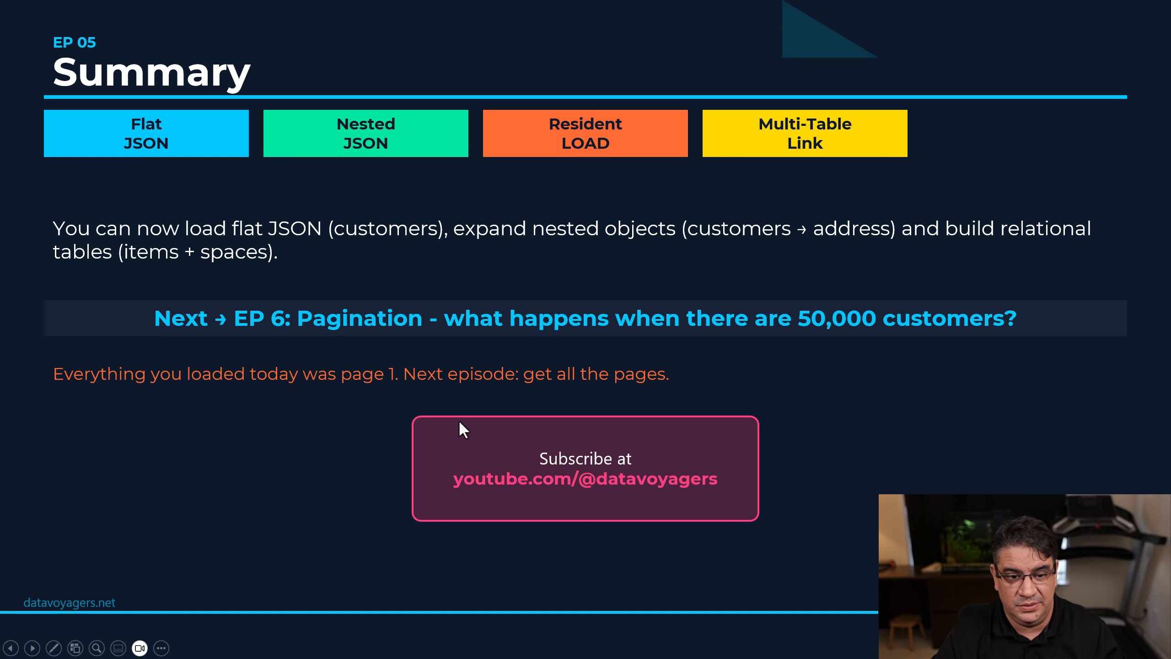